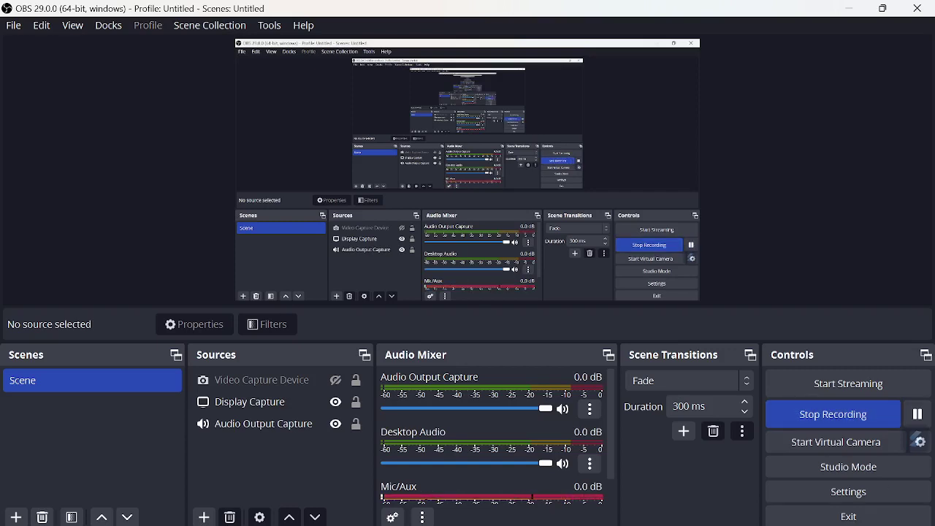
# Bring the AutoCAD window with the empty Drawing1 to the front
pyautogui.click(673, 478)
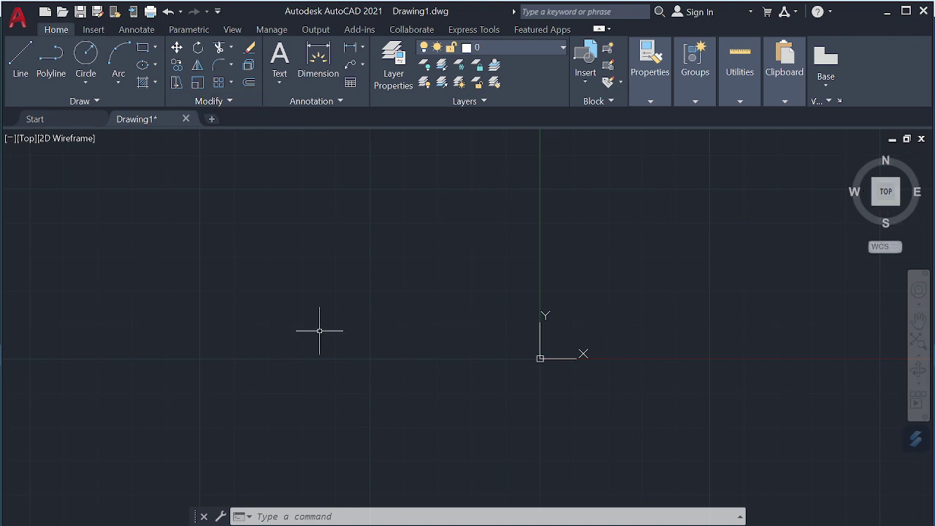
# Start a line at the origin 0,0 and draw the 100-unit bottom side
pyautogui.write('l')
pyautogui.press('Return')
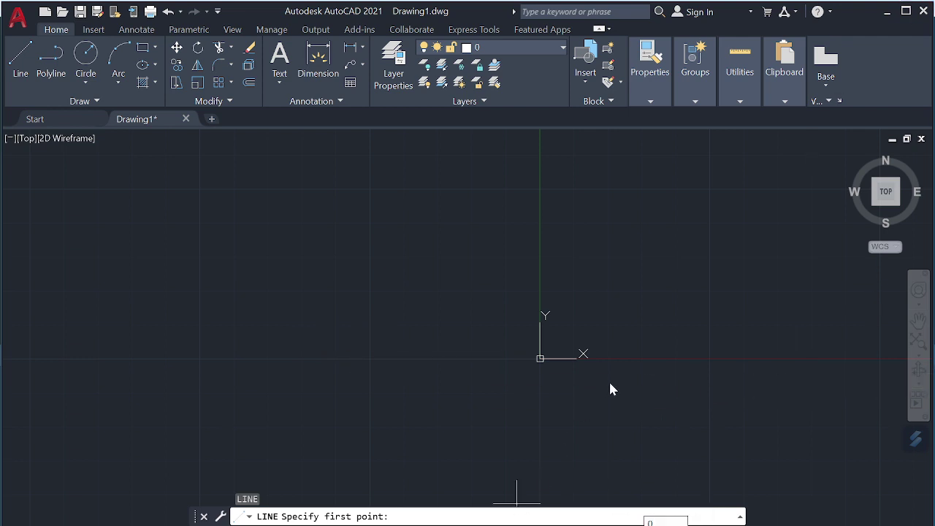
pyautogui.press('Escape')
pyautogui.write('l')
pyautogui.press('Return')
pyautogui.write('0')
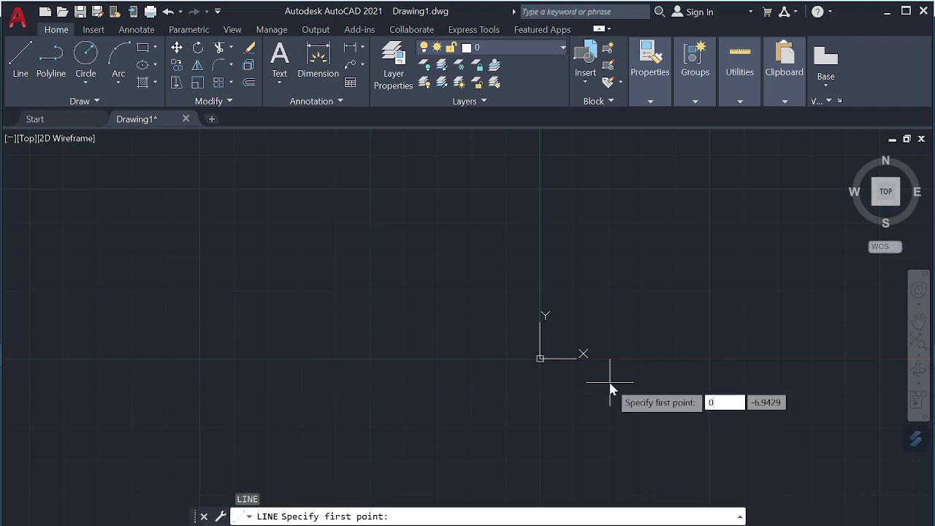
pyautogui.write(',0')
pyautogui.press('Return')
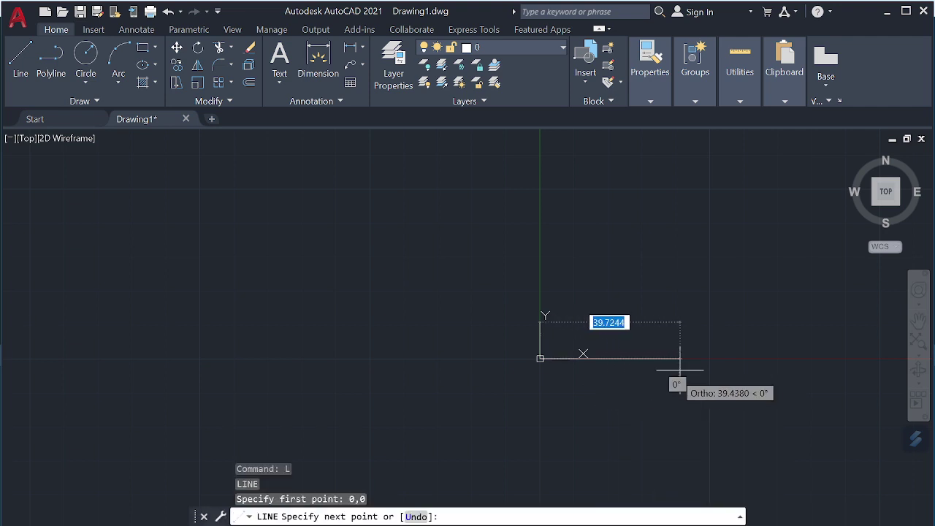
pyautogui.write('100')
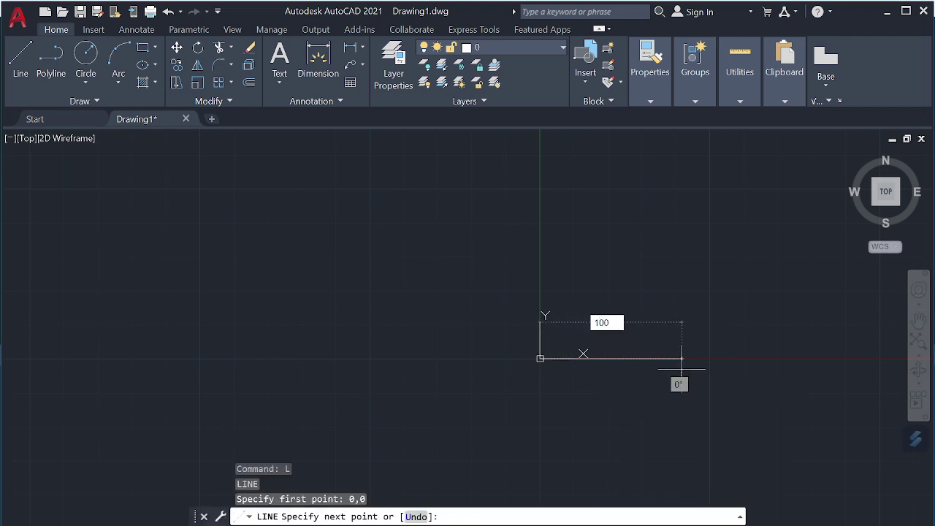
pyautogui.press('Return')
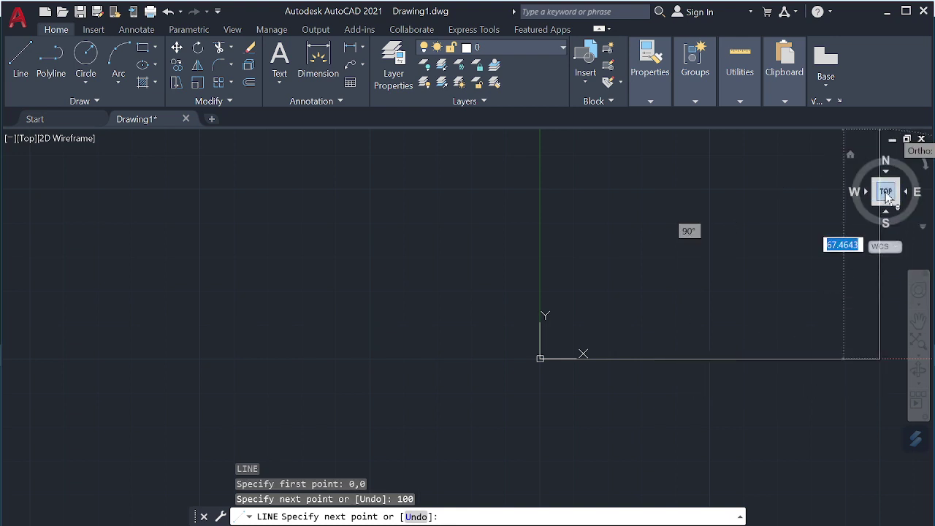
pyautogui.click(885, 193)
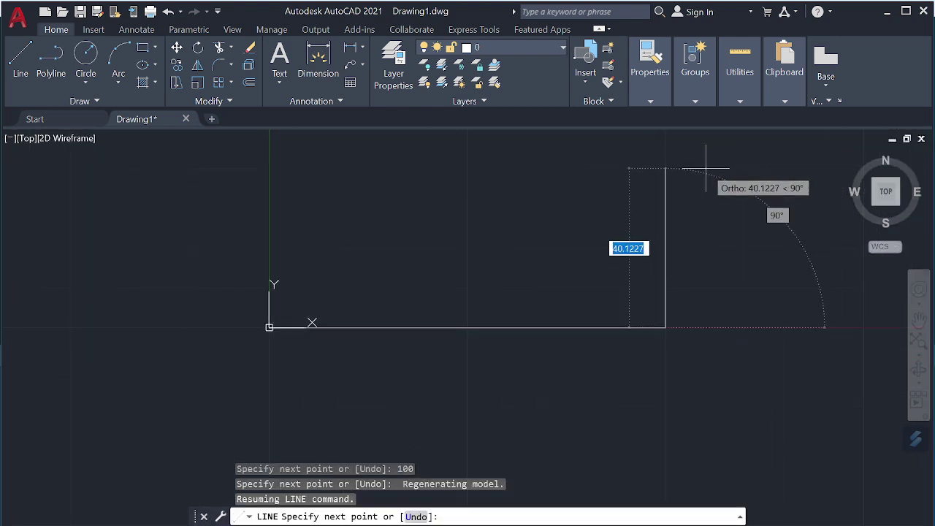
# Add the 60-unit right side and 100-unit top side, closing back at the origin
pyautogui.write('60')
pyautogui.press('Return')
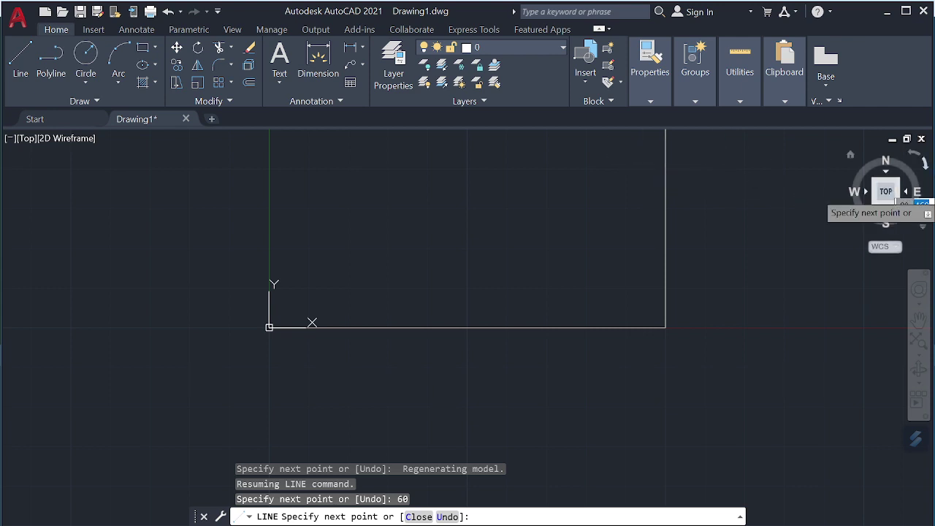
pyautogui.click(888, 199)
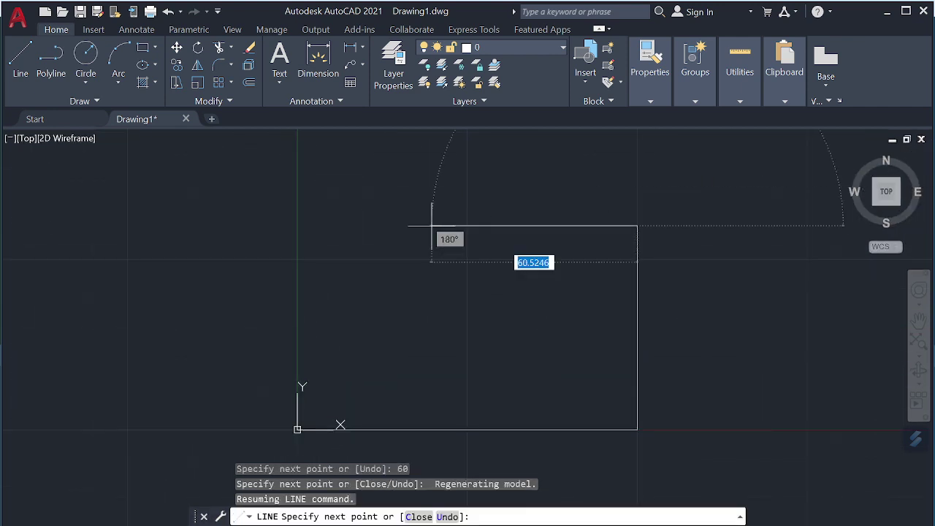
pyautogui.write('100')
pyautogui.press('Return')
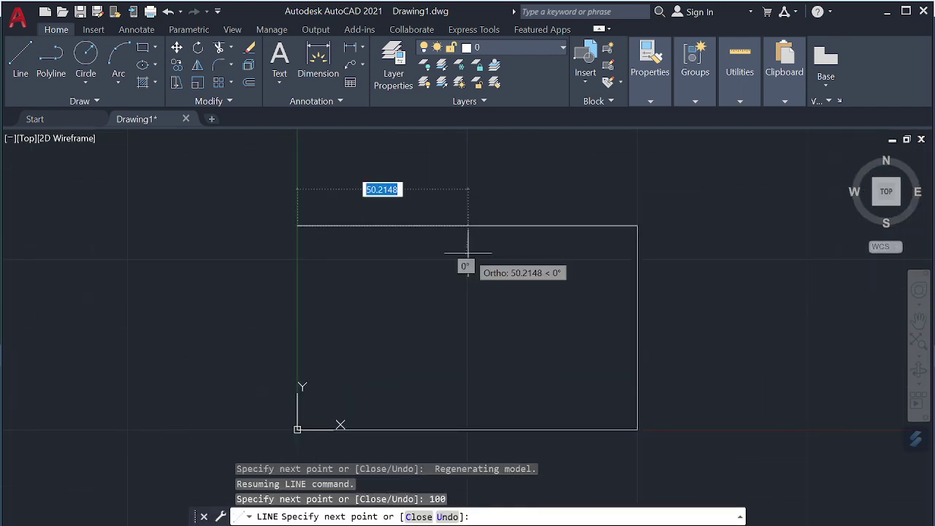
pyautogui.click(297, 430)
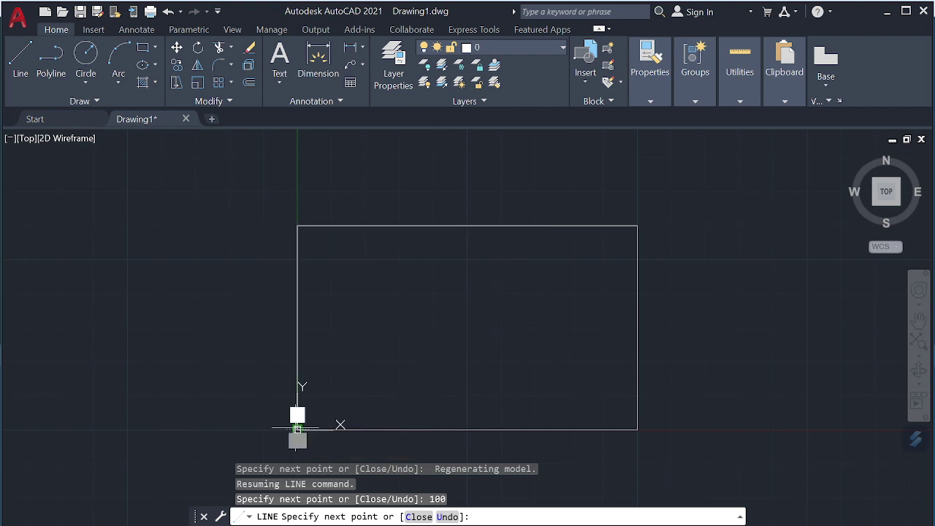
pyautogui.press('Escape')
# Draw a vertical line from 5 units right of the top-left corner down to the bottom edge
pyautogui.press('Return')
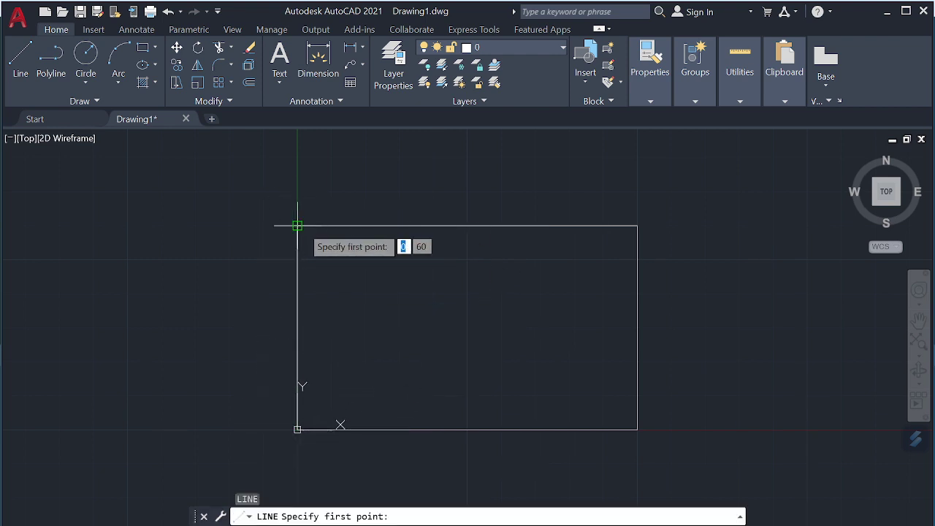
pyautogui.press('Return')
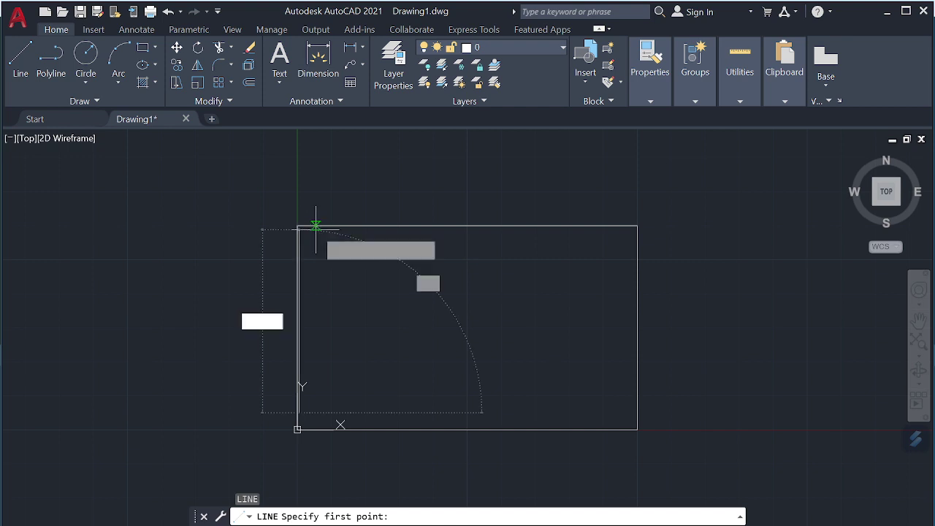
pyautogui.press('Escape')
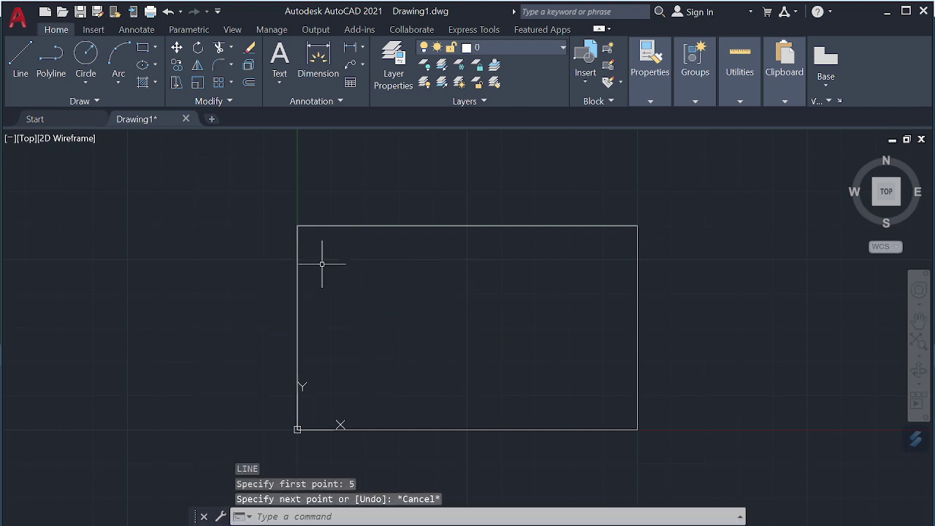
pyautogui.write('l')
pyautogui.press('Return')
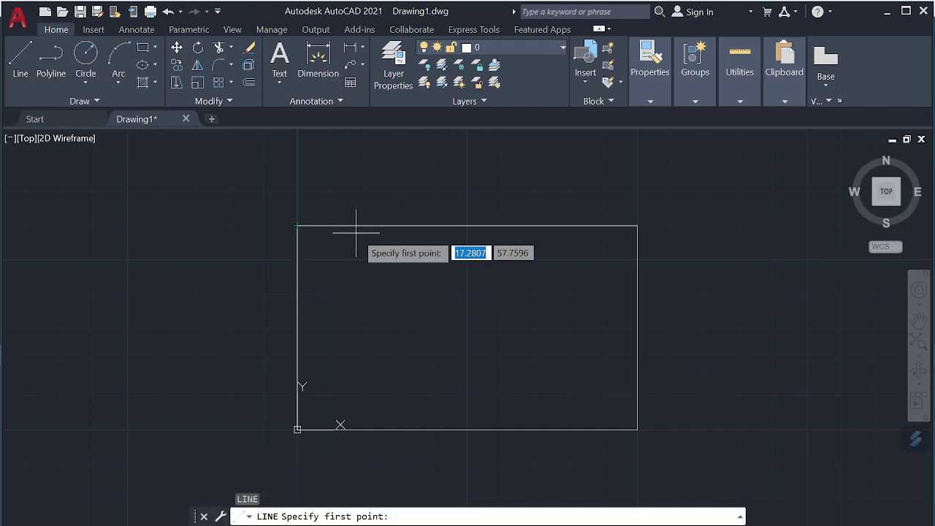
pyautogui.press('Return')
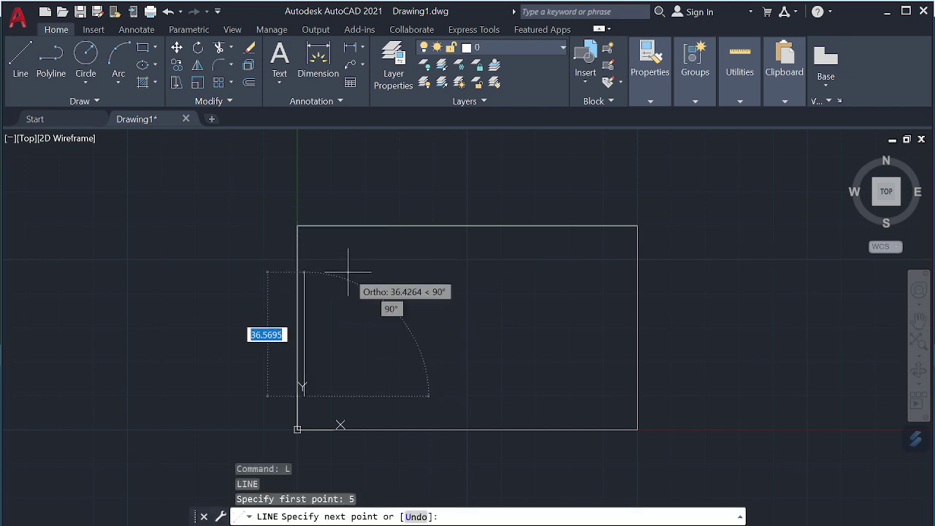
pyautogui.press('Escape')
pyautogui.write('l')
pyautogui.press('Return')
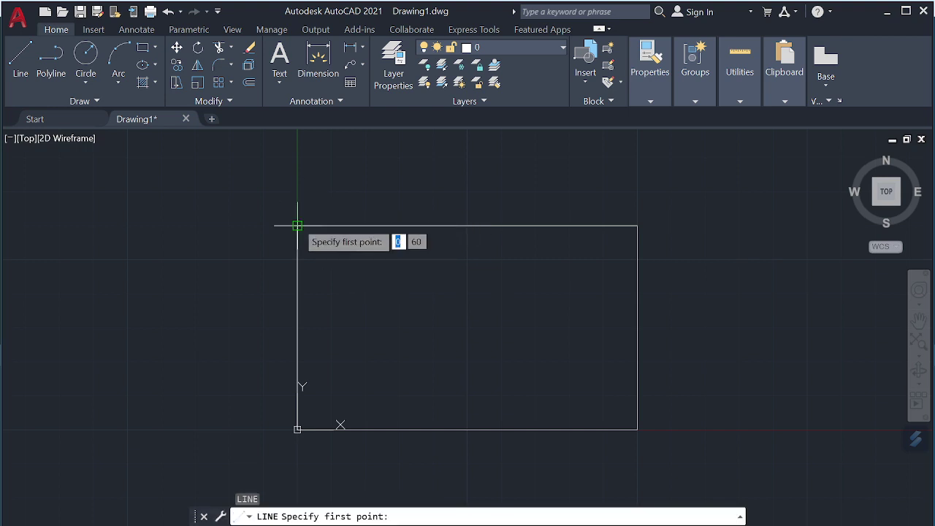
pyautogui.click(297, 226)
pyautogui.press('Return')
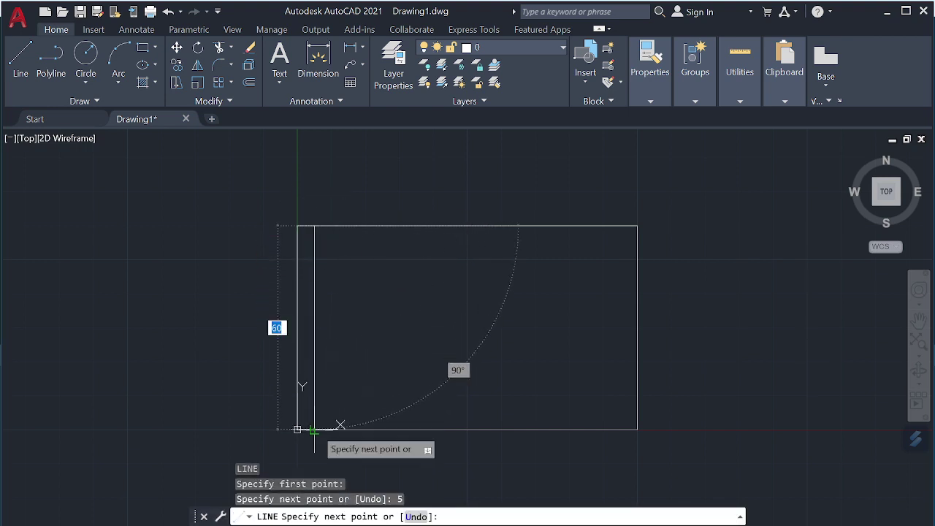
pyautogui.click(315, 428)
pyautogui.press('Escape')
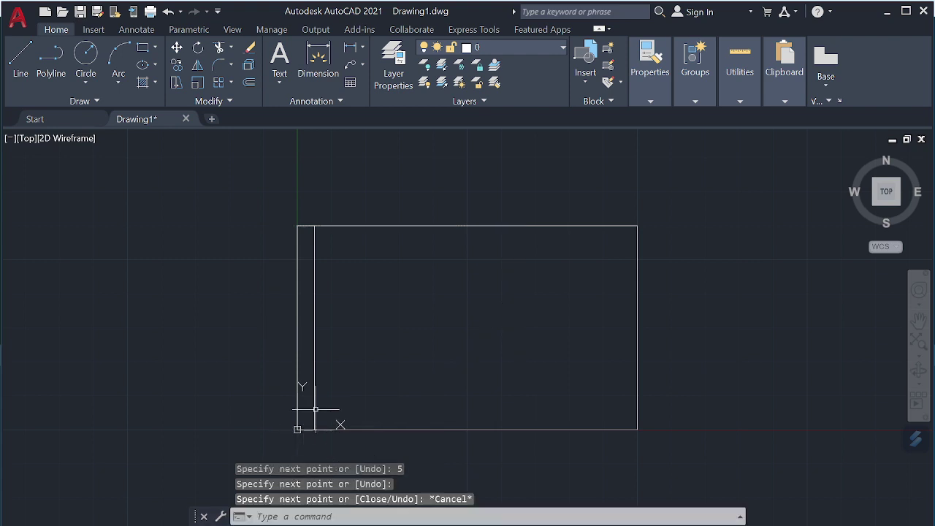
# Mirror the inner line about a vertical axis through the bottom midpoint, keeping the original
pyautogui.click(314, 394)
pyautogui.write('mi')
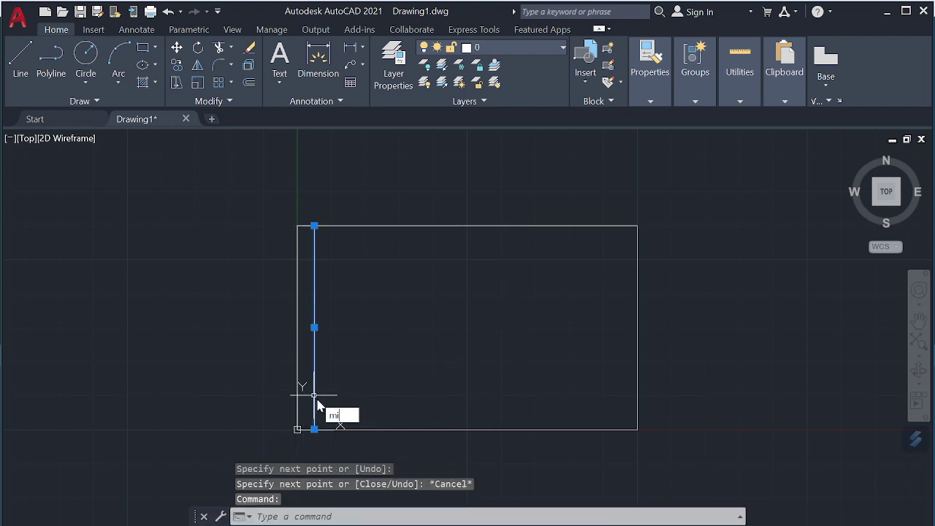
pyautogui.press('Return')
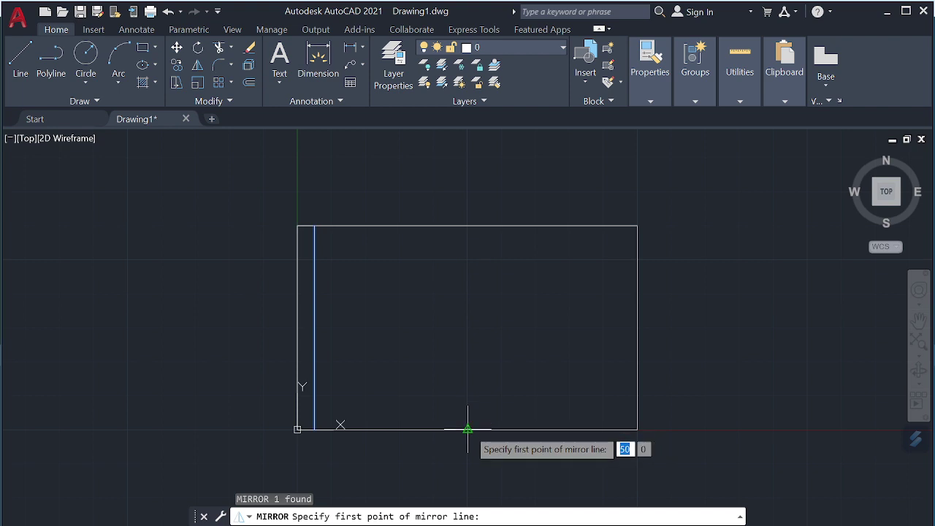
pyautogui.click(468, 429)
pyautogui.click(479, 447)
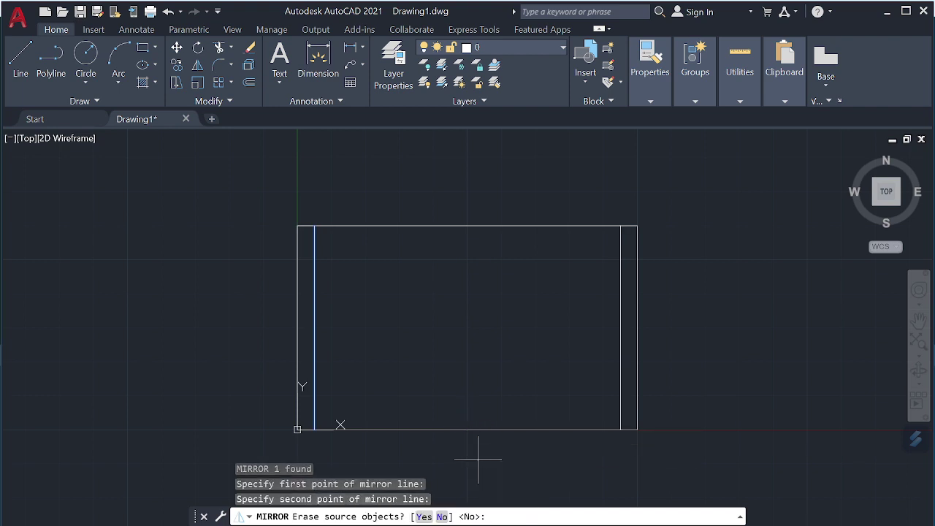
pyautogui.press('Return')
pyautogui.write('l')
pyautogui.press('Return')
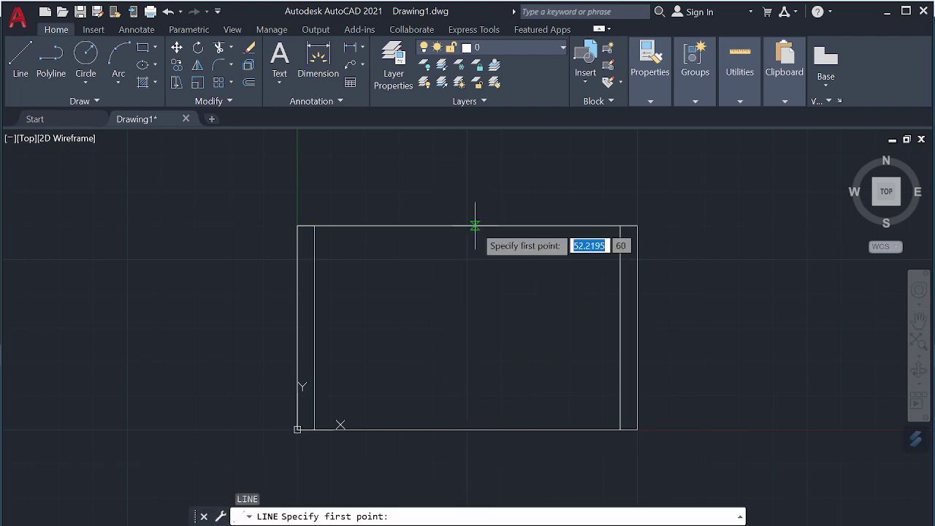
# Draw a guide line from the top edge's midpoint with segments of 8 and 30 units
pyautogui.click(468, 226)
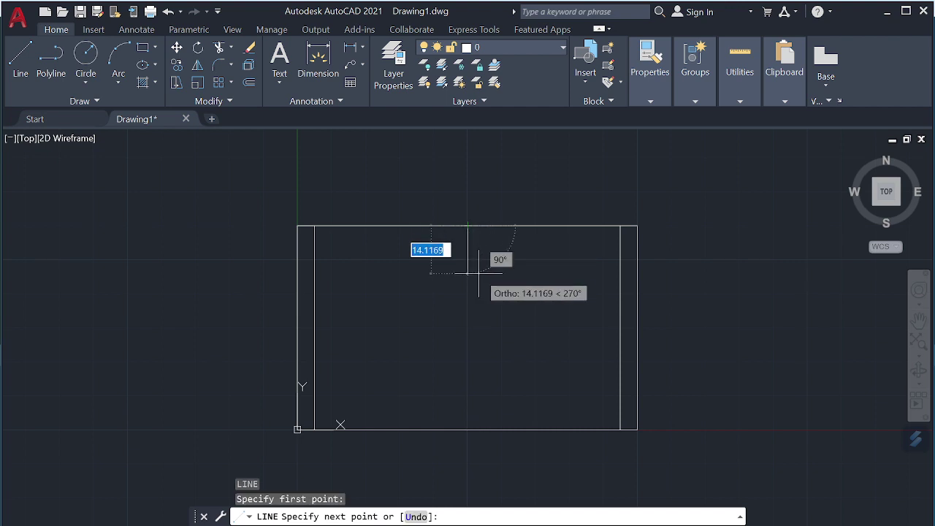
pyautogui.write('8')
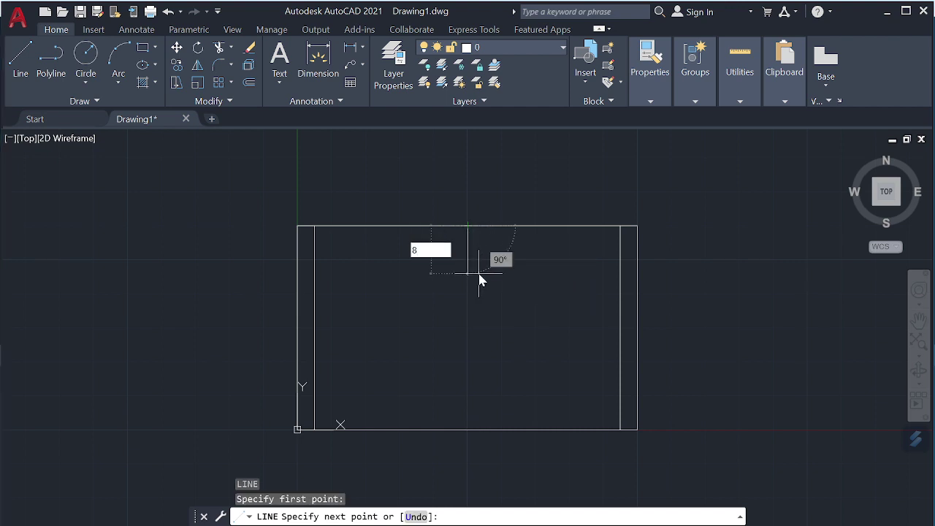
pyautogui.press('Return')
pyautogui.write('3')
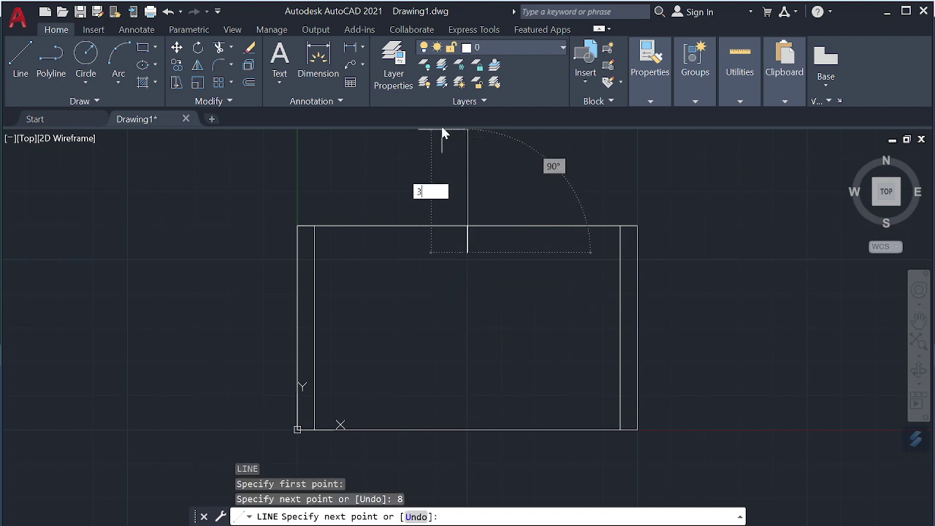
pyautogui.write('0')
pyautogui.press('Return')
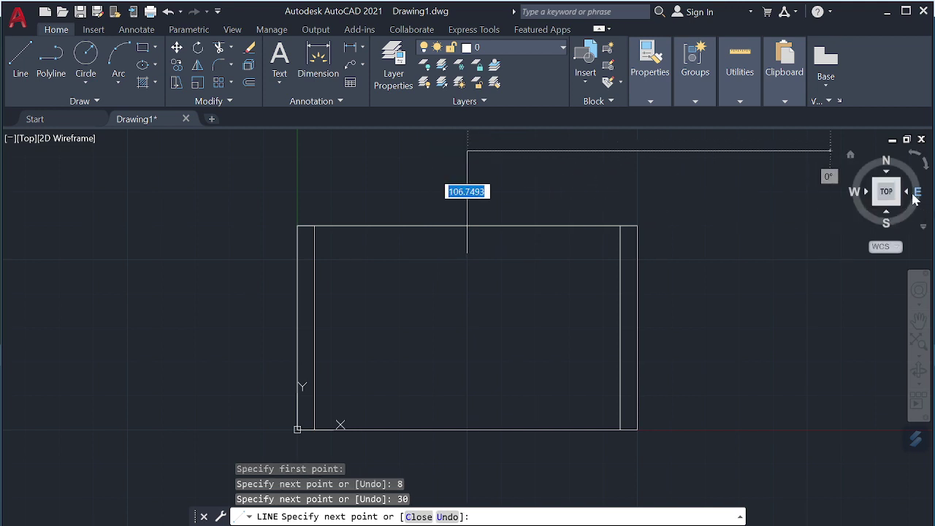
pyautogui.click(886, 192)
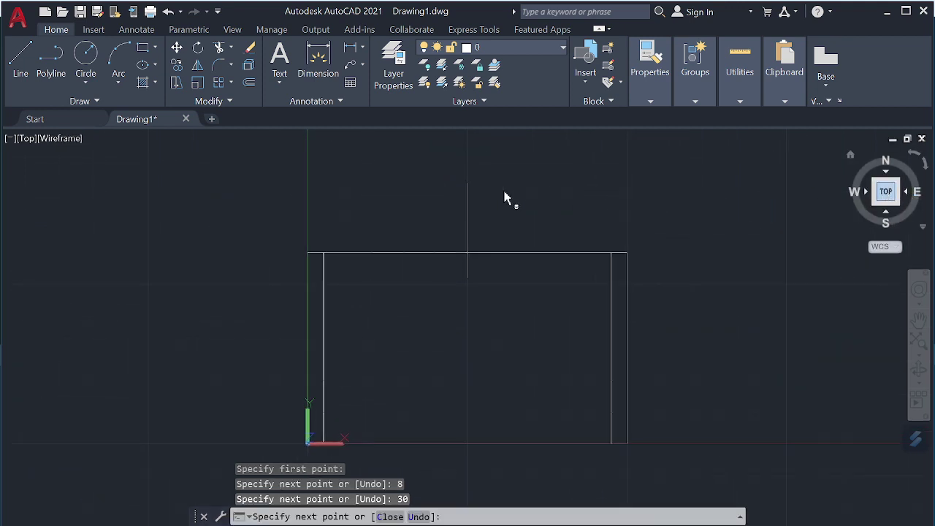
# Draw a radius-30 circle centred on the guide line's upper end
pyautogui.click(85, 55)
pyautogui.click(467, 201)
pyautogui.write('30')
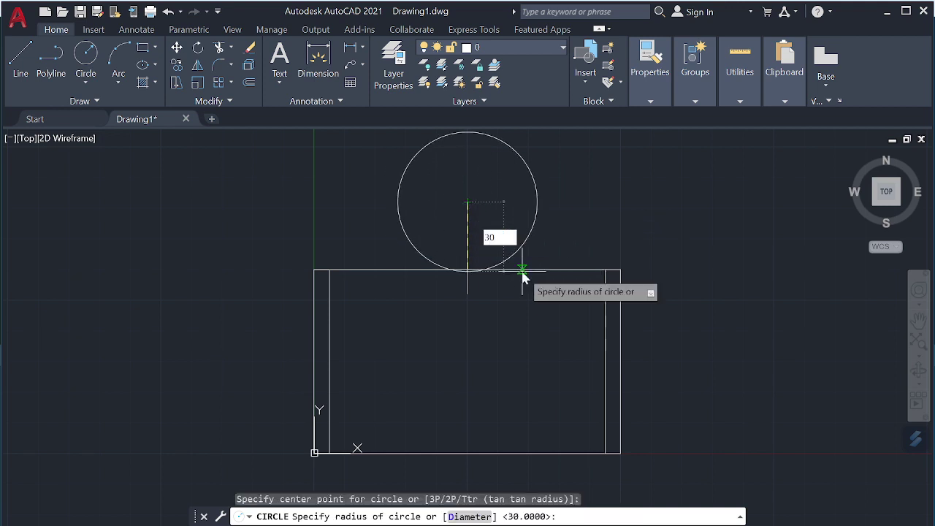
pyautogui.press('Return')
pyautogui.press('Escape')
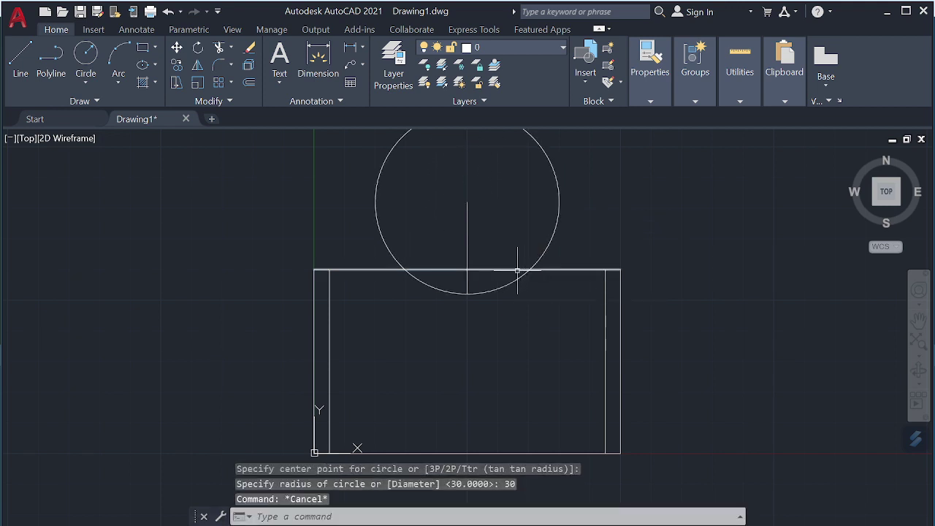
# Trim the circle and top edge into an arc notch along the top edge
pyautogui.write('t or')
pyautogui.press('Return')
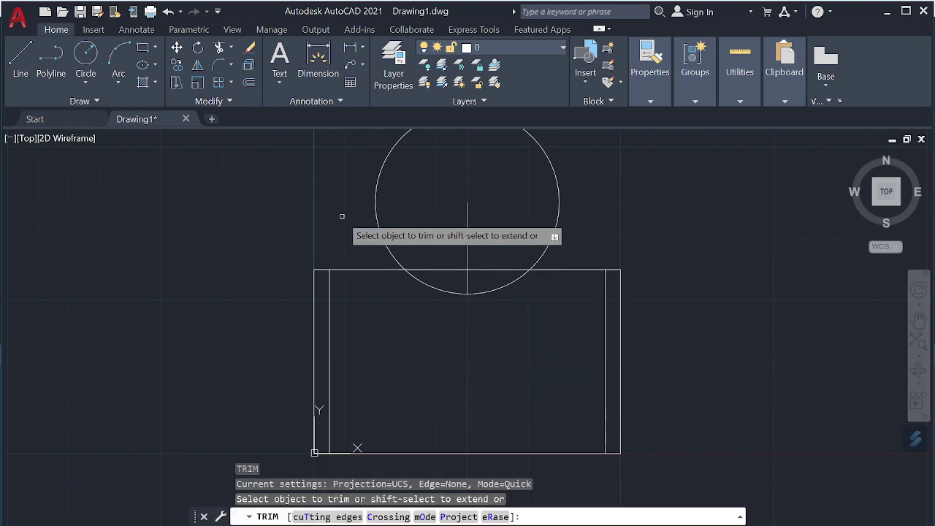
pyautogui.moveTo(325, 202); pyautogui.dragTo(483, 217)
pyautogui.moveTo(430, 249); pyautogui.dragTo(501, 261)
pyautogui.press('Escape')
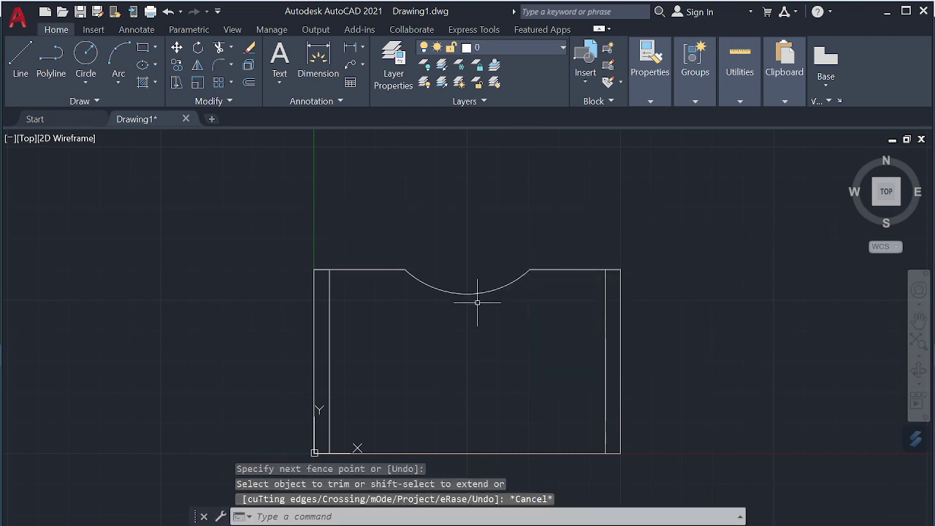
# Mirror the notch arc about the horizontal midline, keeping the original
pyautogui.click(475, 292)
pyautogui.write('mi')
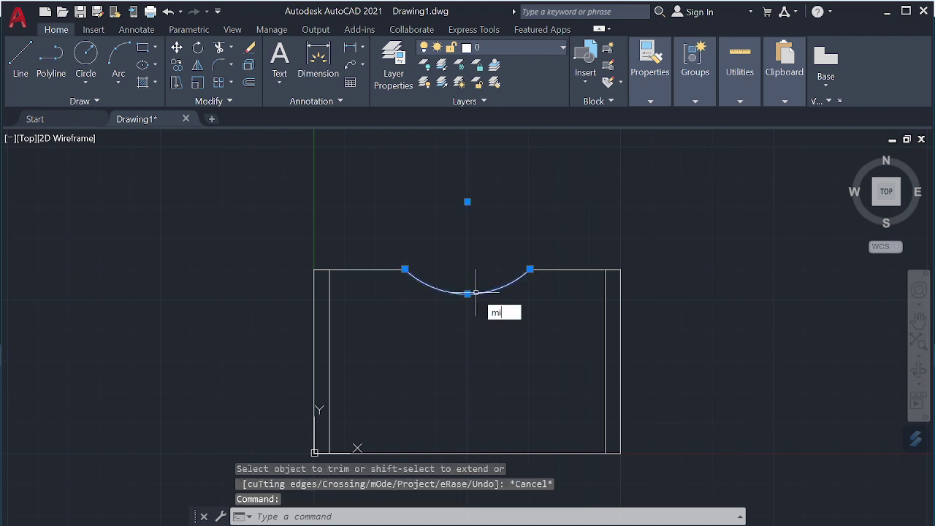
pyautogui.press('Return')
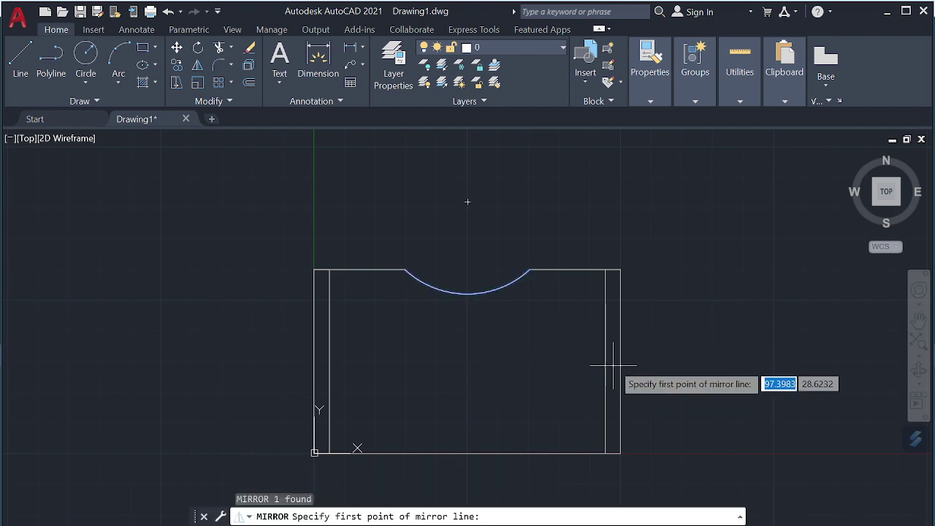
pyautogui.click(605, 361)
pyautogui.click(583, 353)
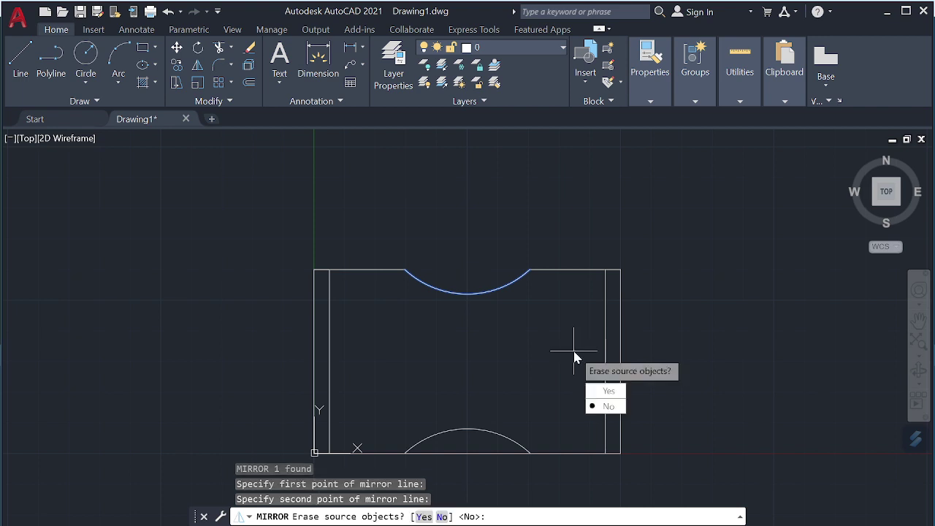
pyautogui.click(601, 402)
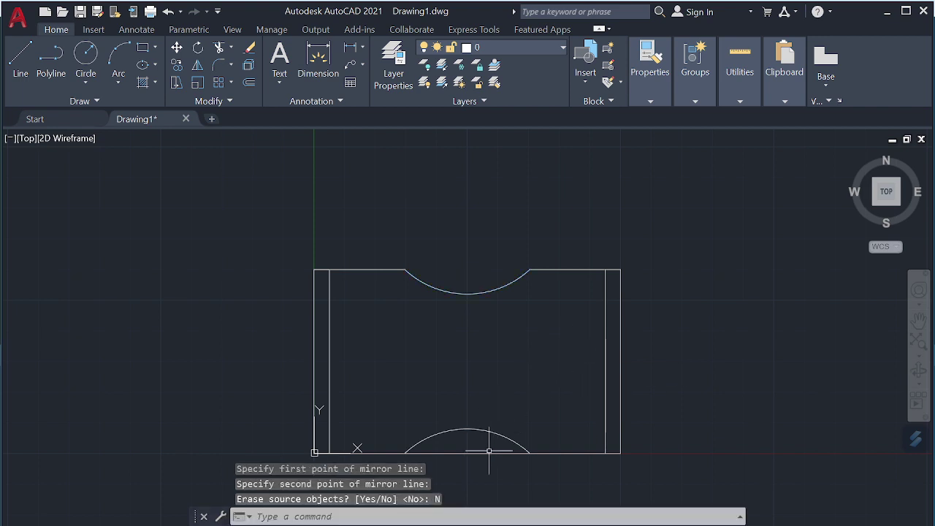
# Trim the bottom edge segment under the mirrored arc
pyautogui.write('tr')
pyautogui.press('Return')
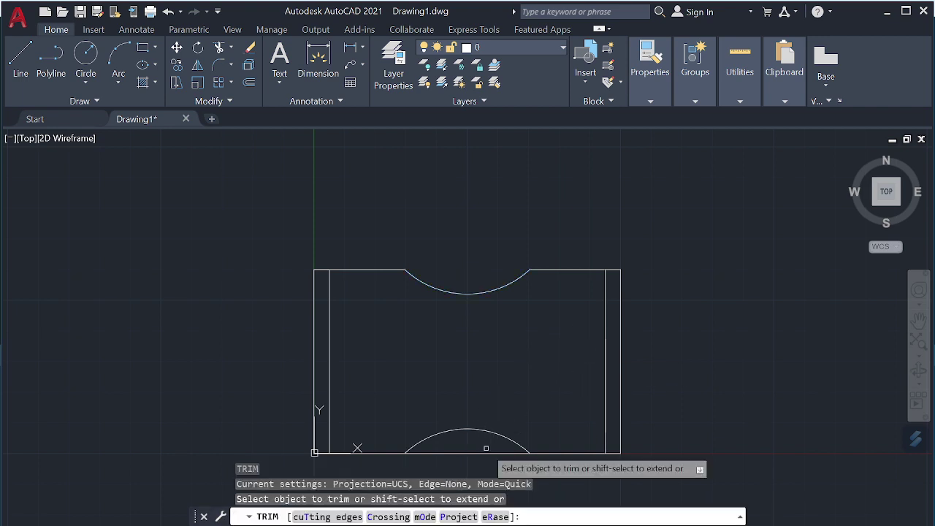
pyautogui.click(482, 451)
pyautogui.press('Escape')
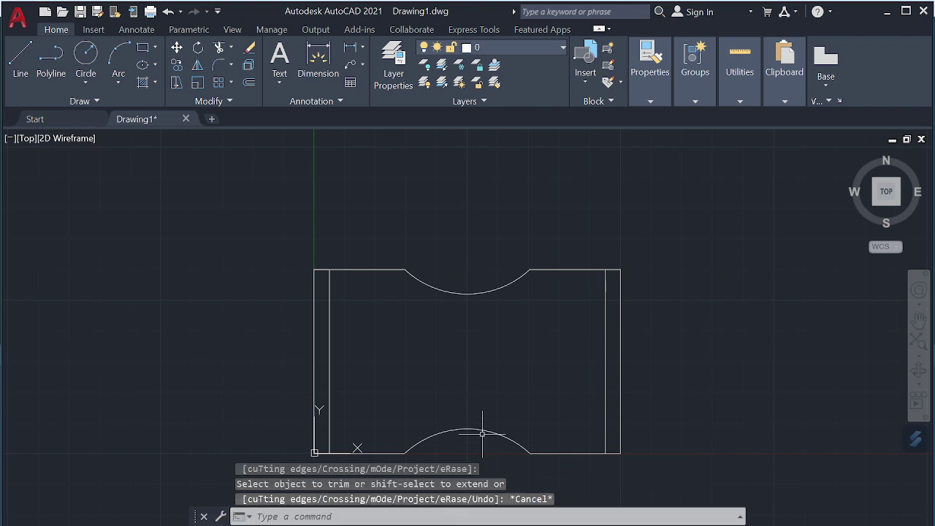
# Draw a 20-unit horizontal line leftward from the plate's centre point
pyautogui.write('l')
pyautogui.press('Return')
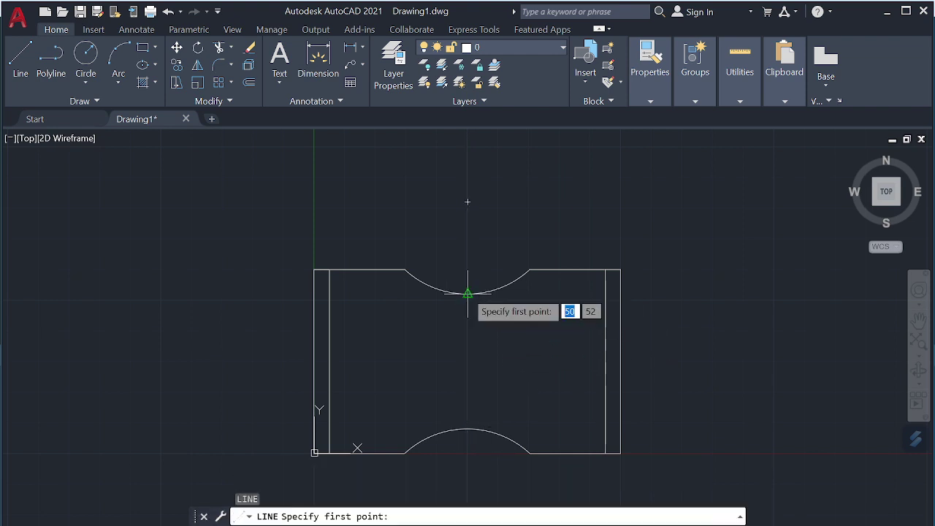
pyautogui.click(468, 360)
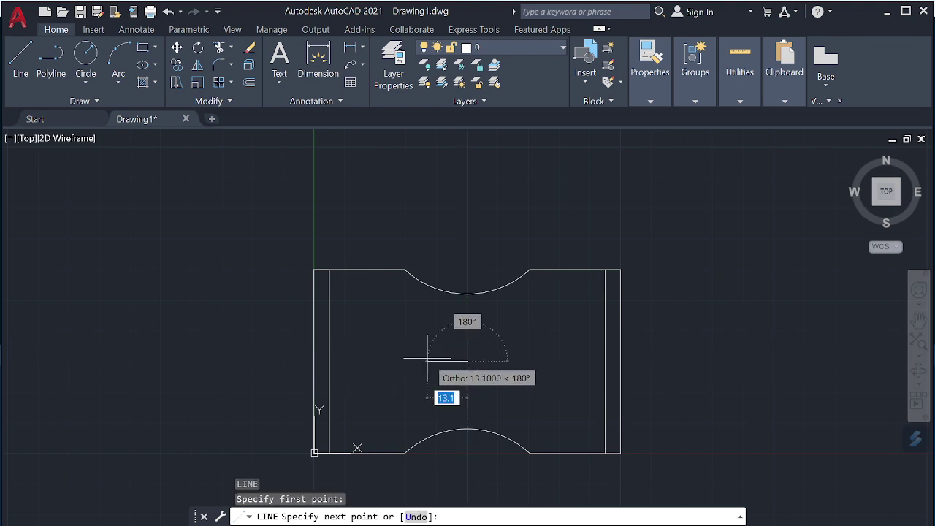
pyautogui.write('20')
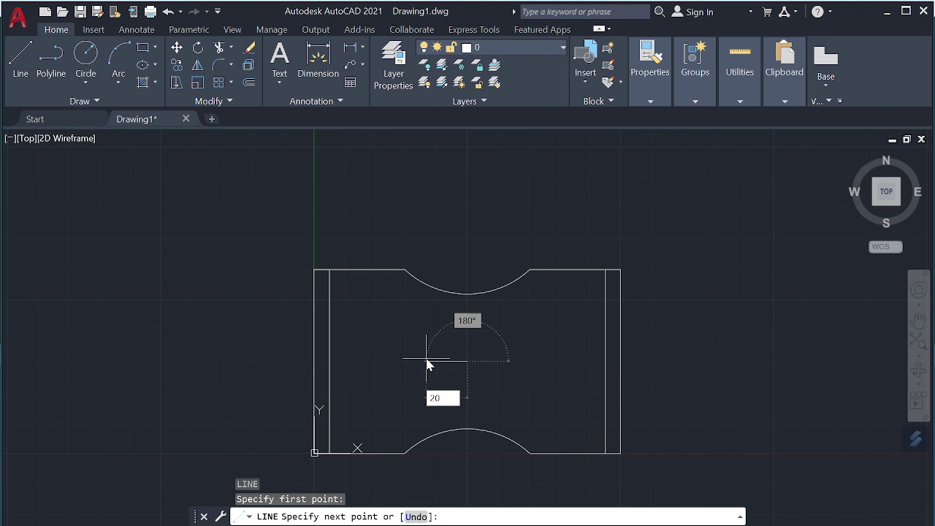
pyautogui.press('Return')
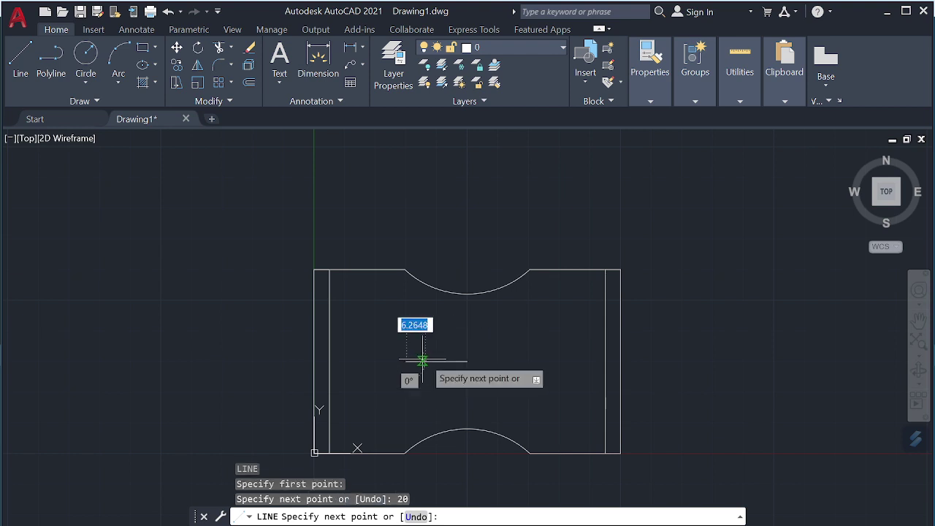
pyautogui.press('Escape')
# Draw a 10-diameter circle centred on the line's left end
pyautogui.click(85, 82)
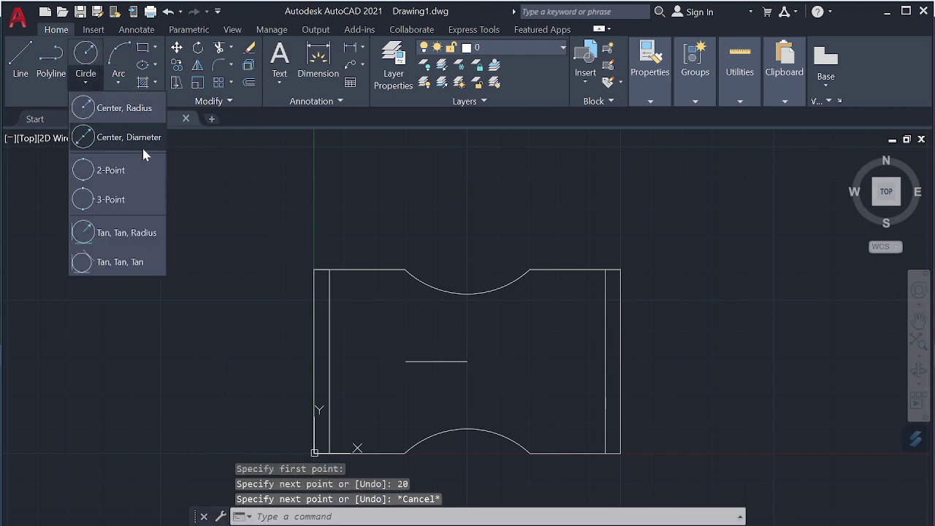
pyautogui.click(138, 143)
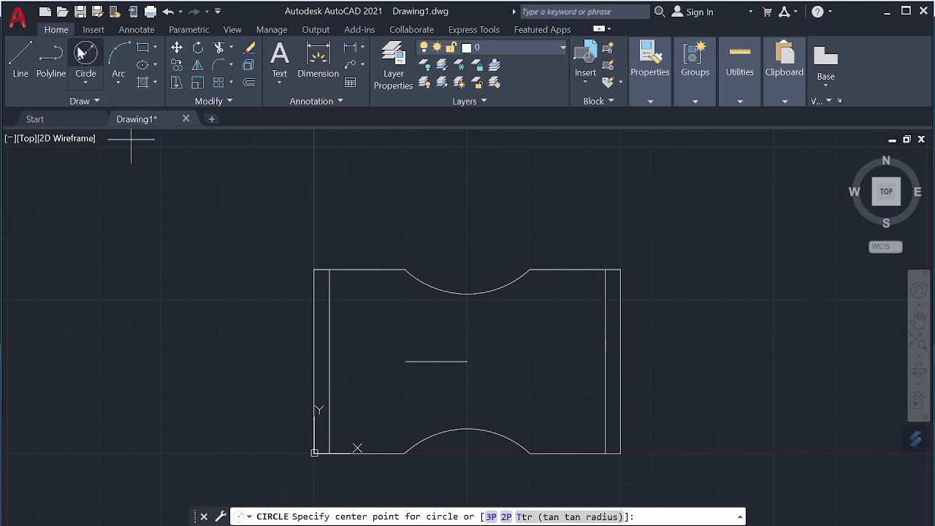
pyautogui.click(407, 360)
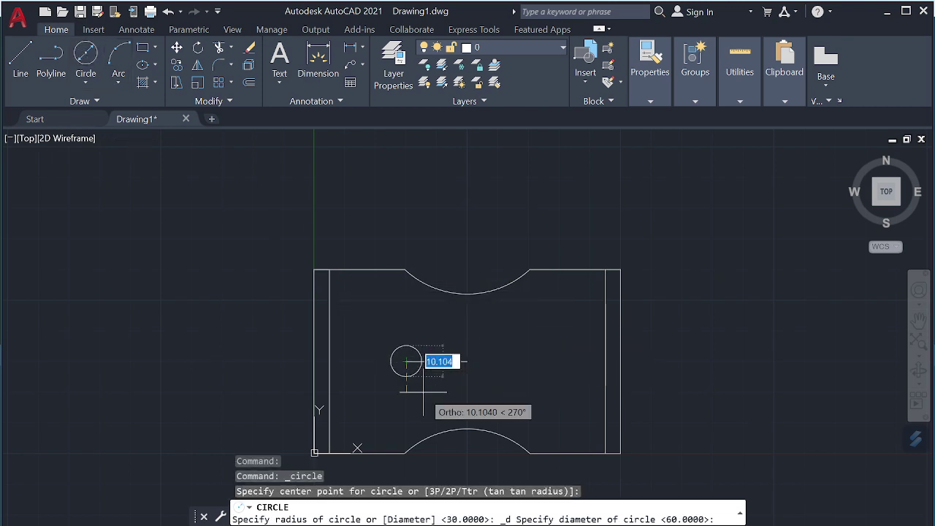
pyautogui.write('10')
pyautogui.press('Return')
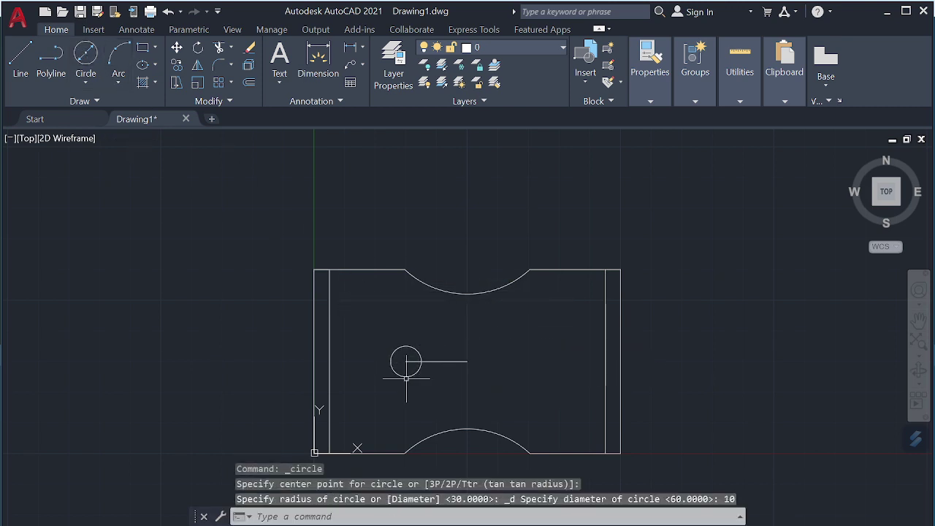
# Draw a 15-unit line running left from that circle's centre
pyautogui.write('l')
pyautogui.press('Return')
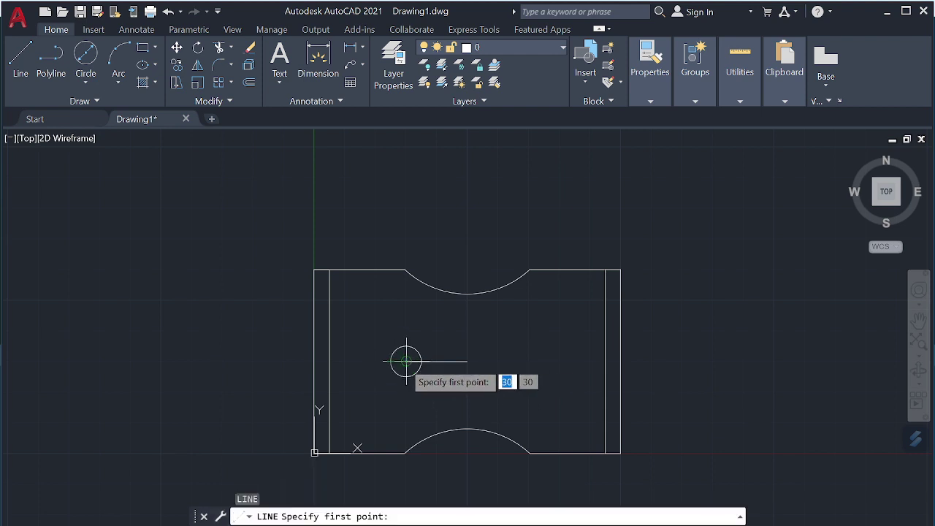
pyautogui.click(406, 361)
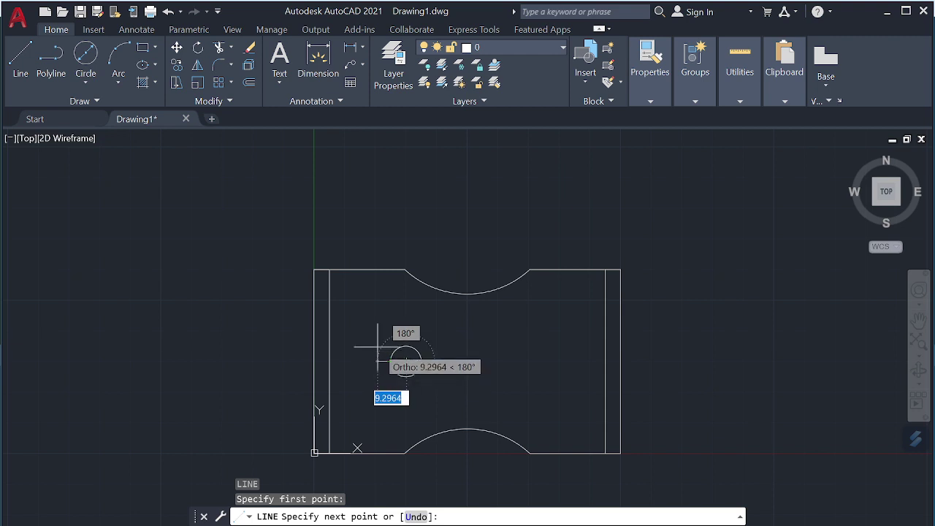
pyautogui.write('15')
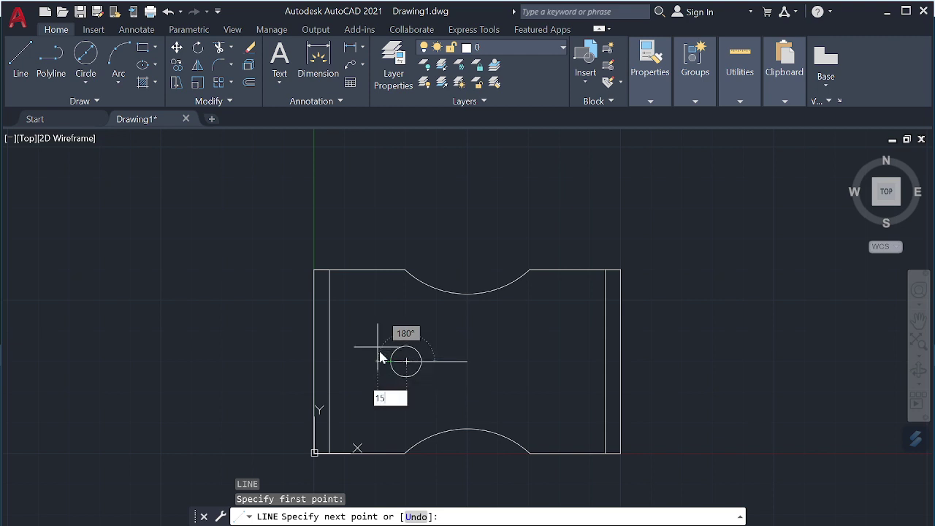
pyautogui.press('Return')
pyautogui.press('Escape')
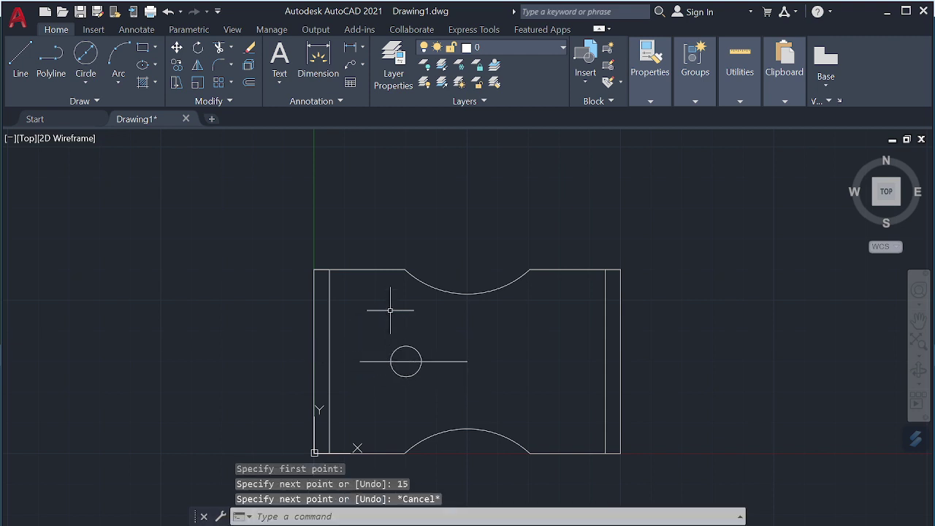
# Draw a second 10-diameter circle at the 15-unit line's far left end
pyautogui.click(86, 55)
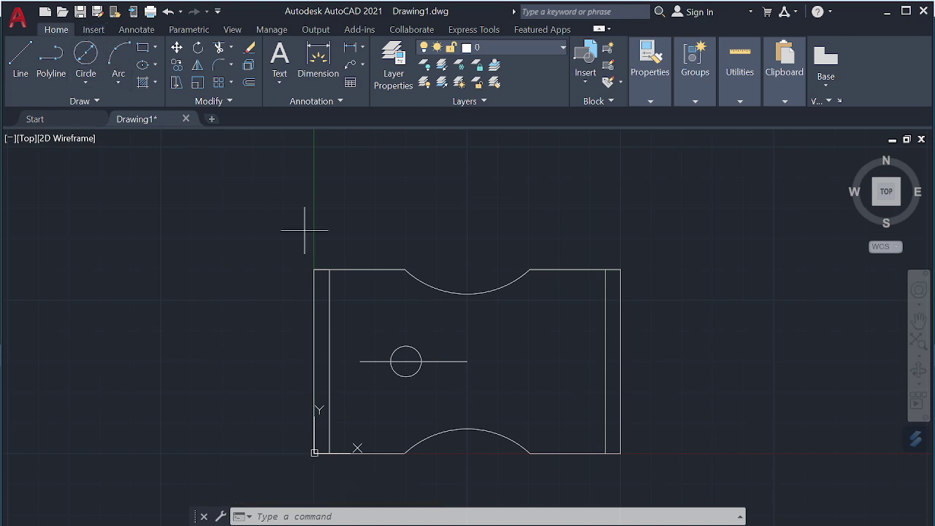
pyautogui.click(360, 361)
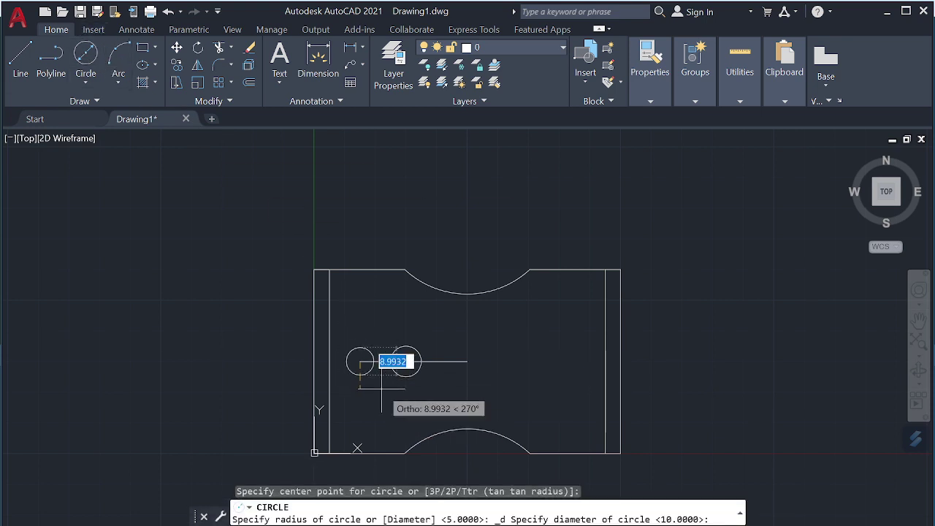
pyautogui.write('10')
pyautogui.press('Return')
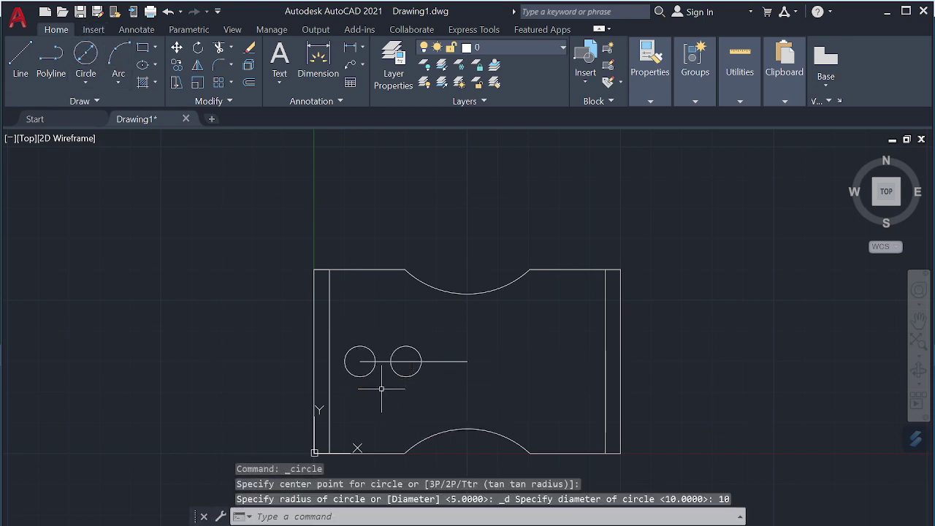
# Connect the two circles with lines along their tops and bottoms
pyautogui.write('l')
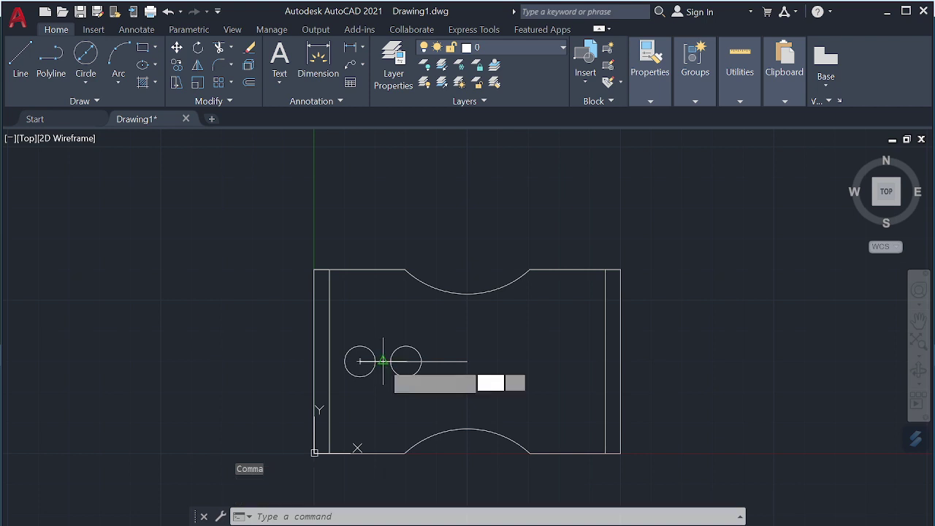
pyautogui.press('Return')
pyautogui.click(360, 346)
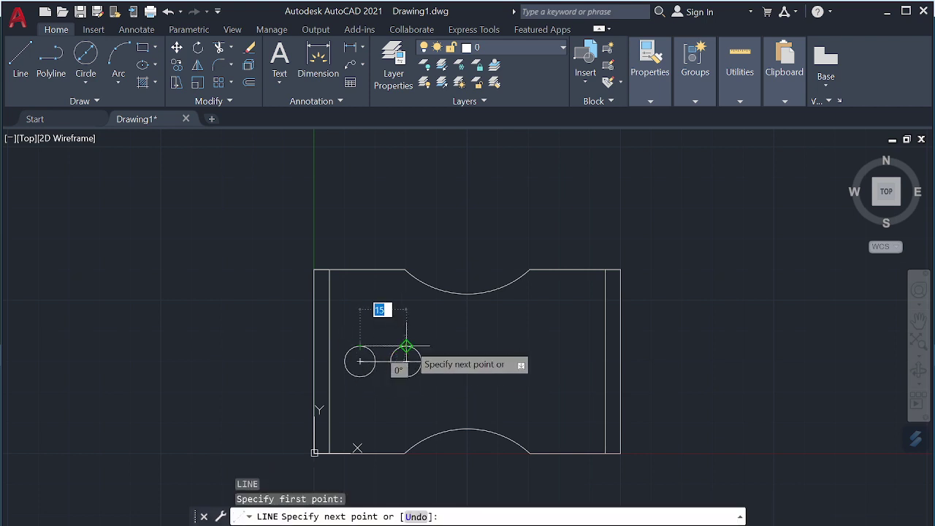
pyautogui.click(407, 346)
pyautogui.press('Return')
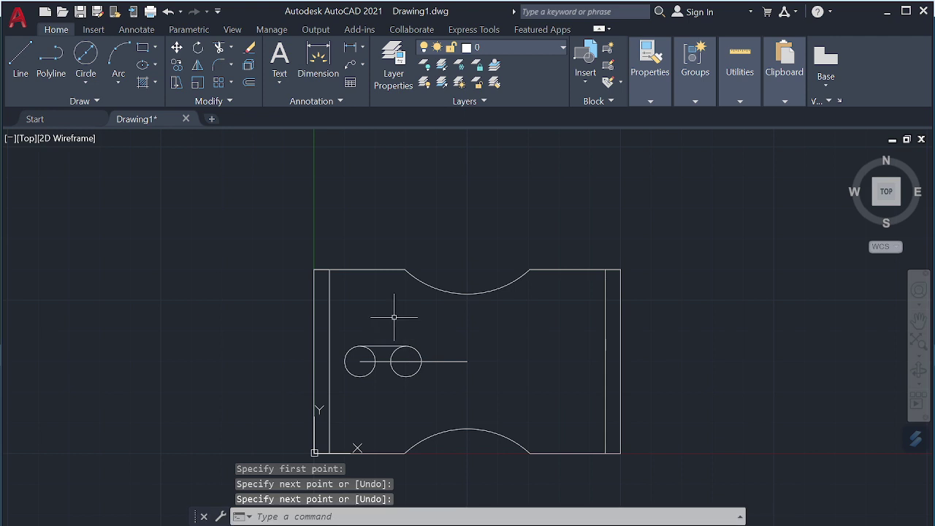
pyautogui.press('Return')
pyautogui.click(360, 361)
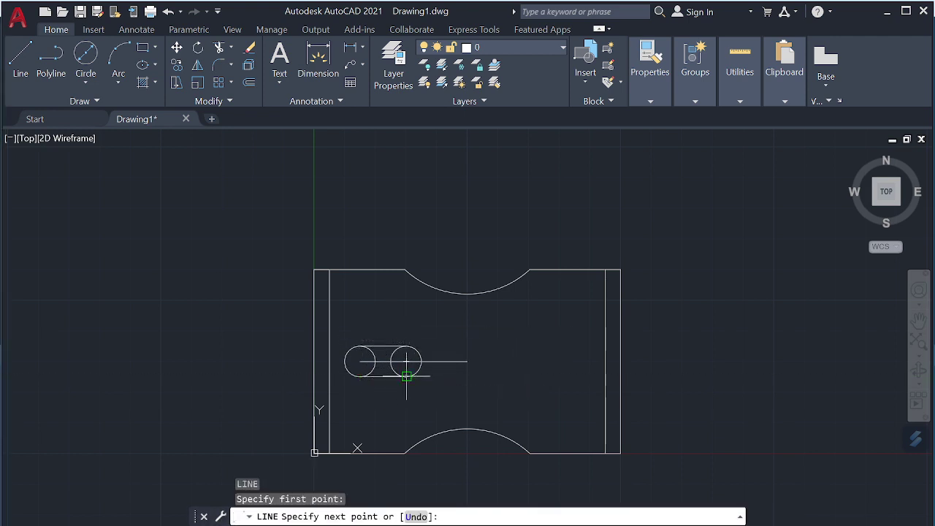
pyautogui.click(406, 376)
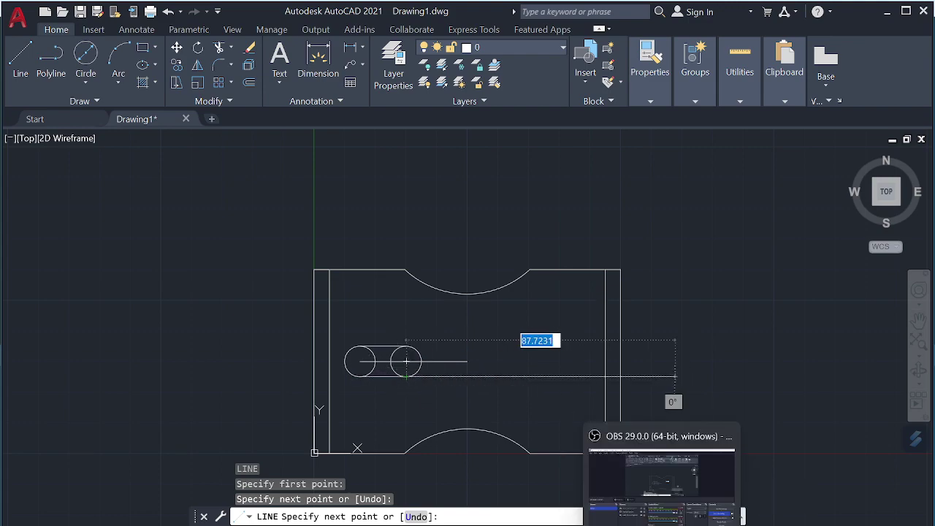
pyautogui.click(775, 453)
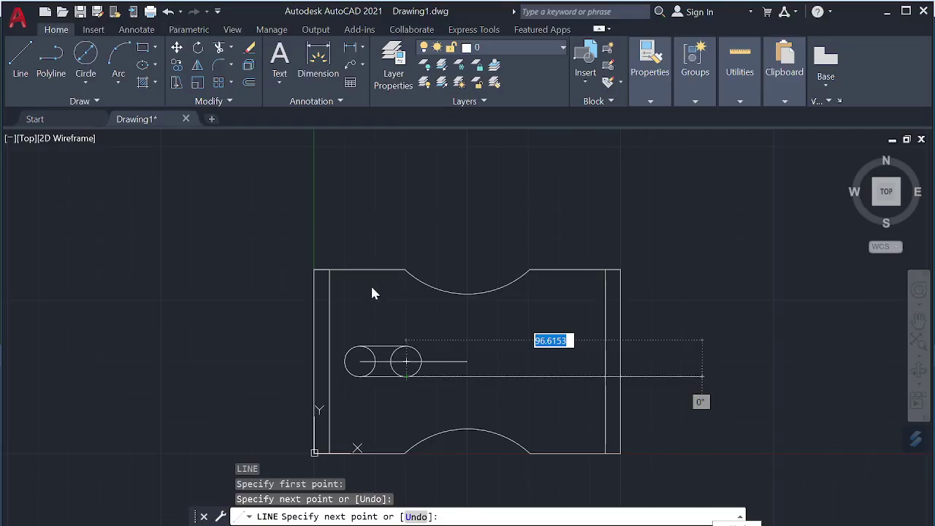
pyautogui.press('Return')
# Try fence-trimming the slot circles and lines, undoing the trims that cut too much
pyautogui.write('tr')
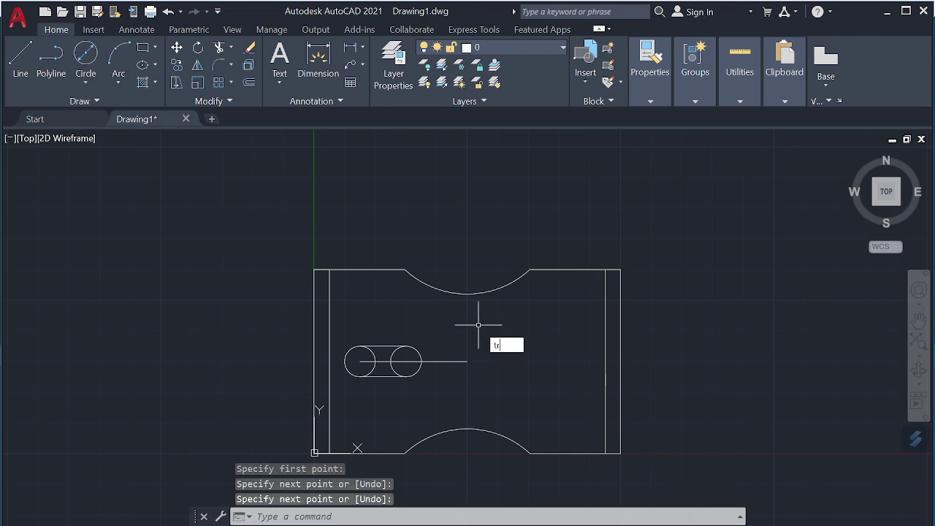
pyautogui.press('Return')
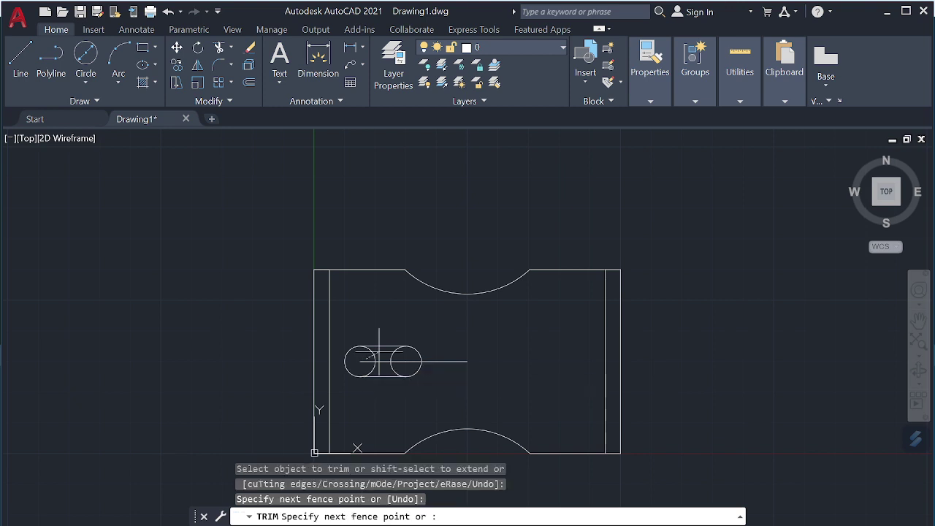
pyautogui.moveTo(367, 358); pyautogui.dragTo(387, 343)
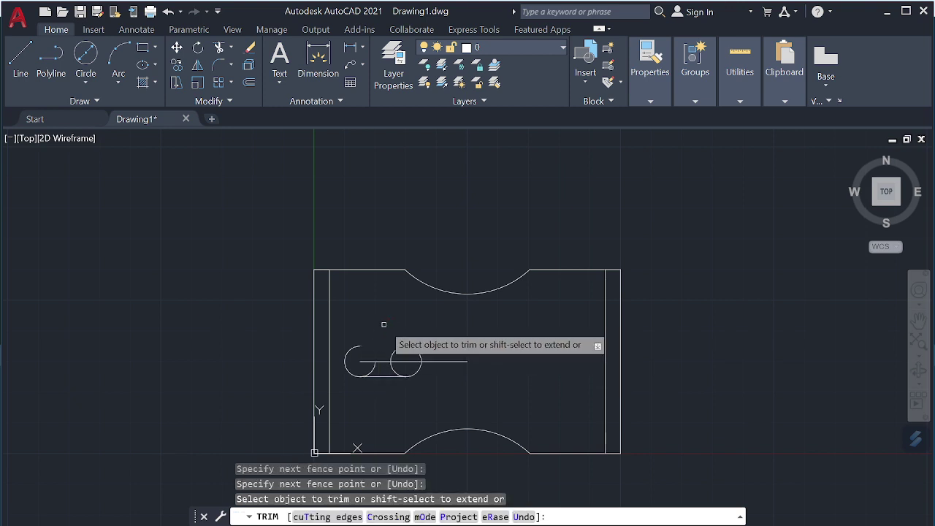
pyautogui.hotkey('ctrl', 'z')
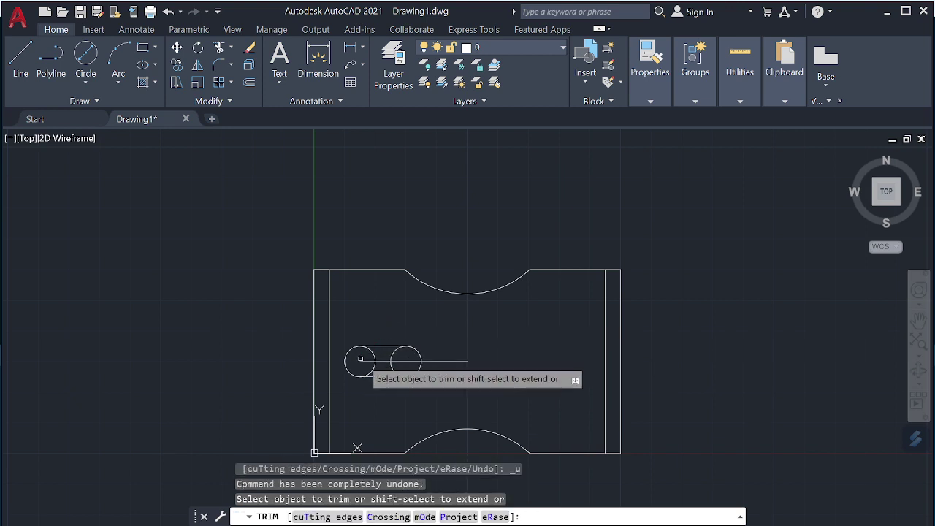
pyautogui.moveTo(364, 354); pyautogui.dragTo(400, 361)
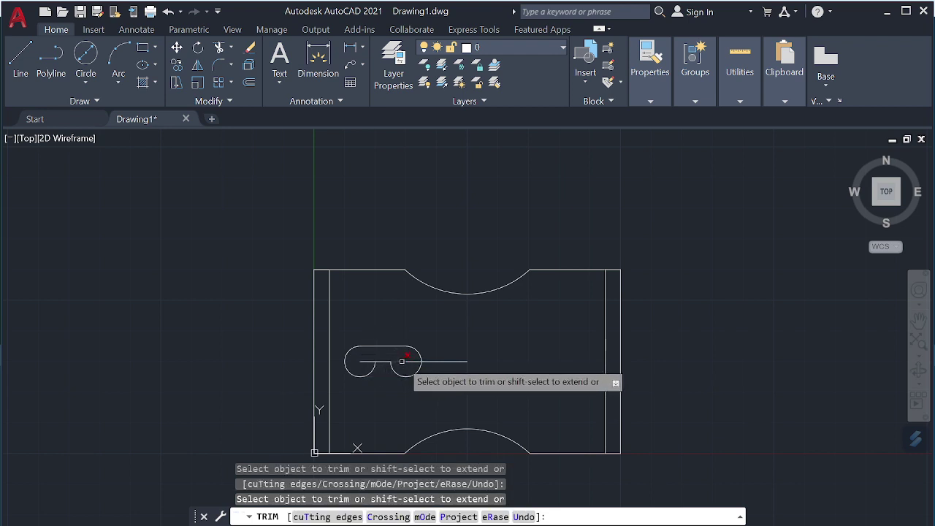
pyautogui.press('Escape')
pyautogui.hotkey('ctrl', 'z')
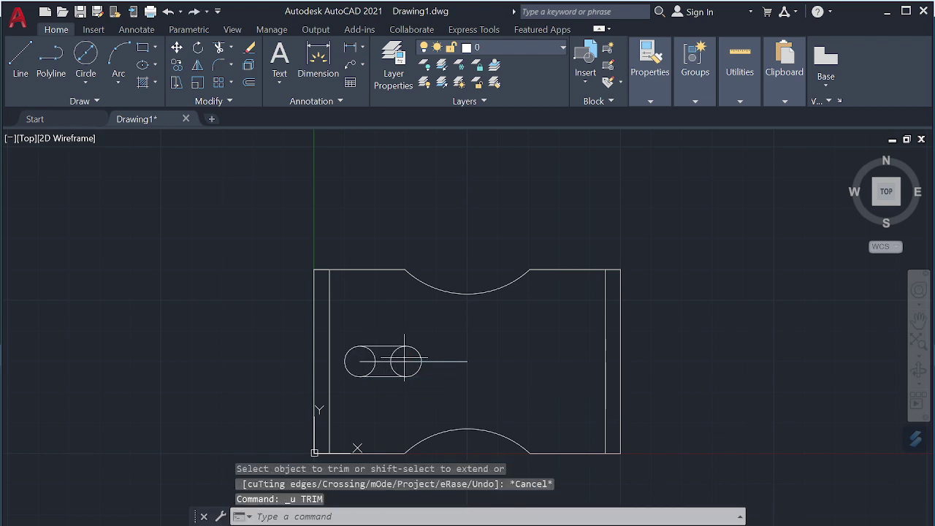
pyautogui.moveTo(405, 361); pyautogui.dragTo(376, 361)
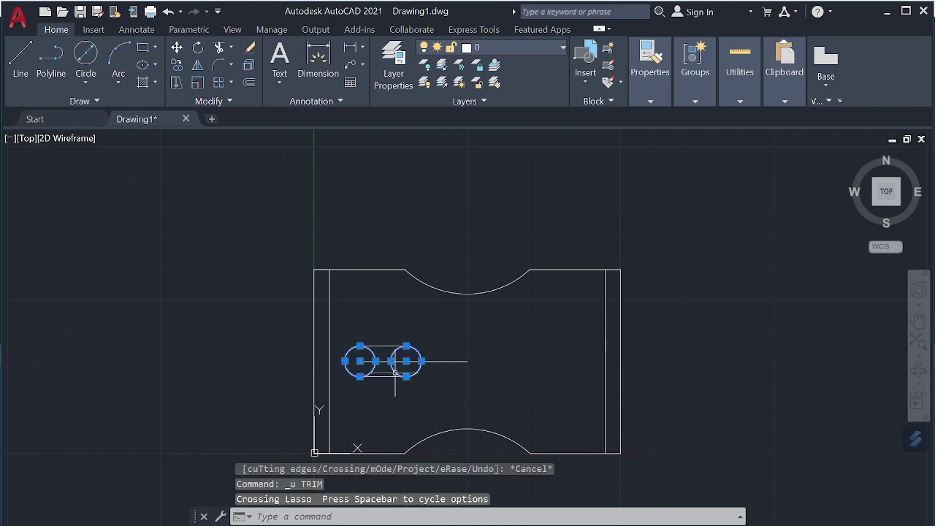
pyautogui.press('Escape')
# Trim the inner circle arcs and leftover guide line to leave a clean rounded slot
pyautogui.write('tr')
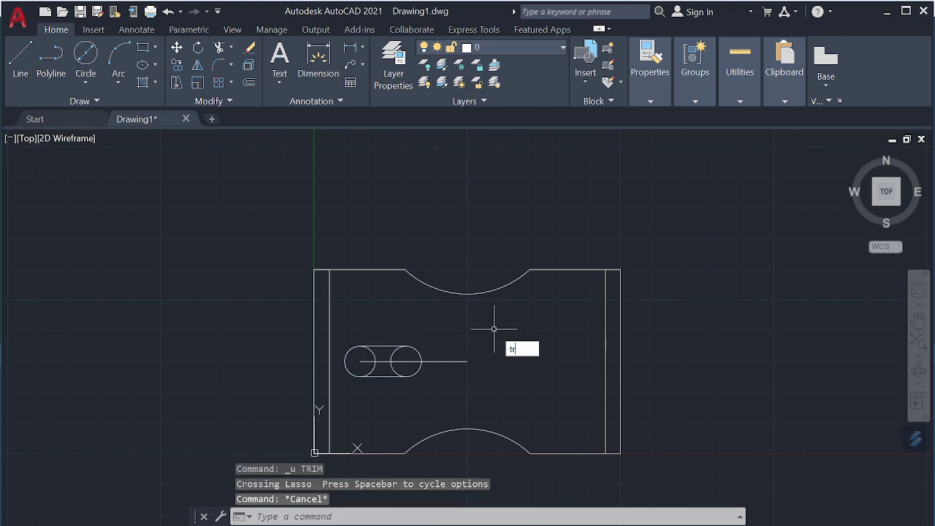
pyautogui.press('Return')
pyautogui.click(374, 360)
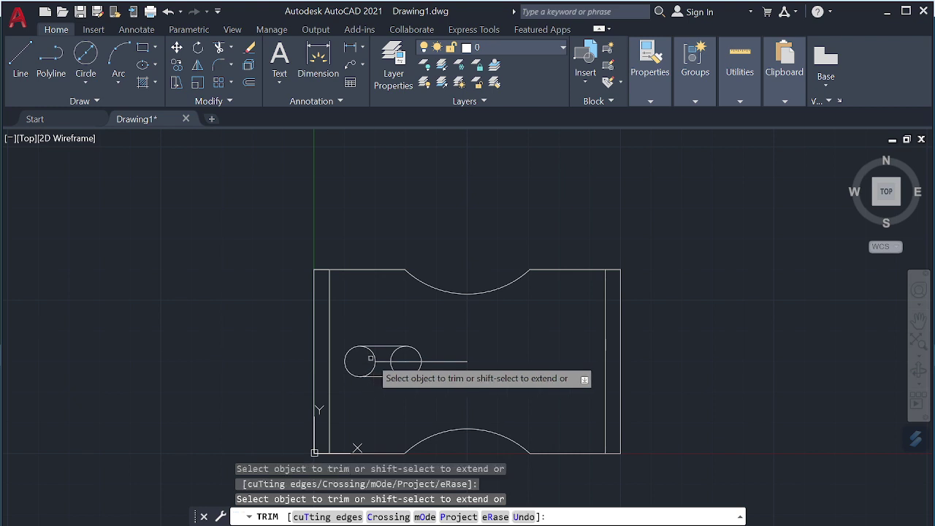
pyautogui.moveTo(400, 361)
pyautogui.mouseDown()
pyautogui.moveTo(368, 358)
pyautogui.moveTo(386, 367)
pyautogui.moveTo(403, 361)
pyautogui.mouseUp()
pyautogui.click(408, 363)
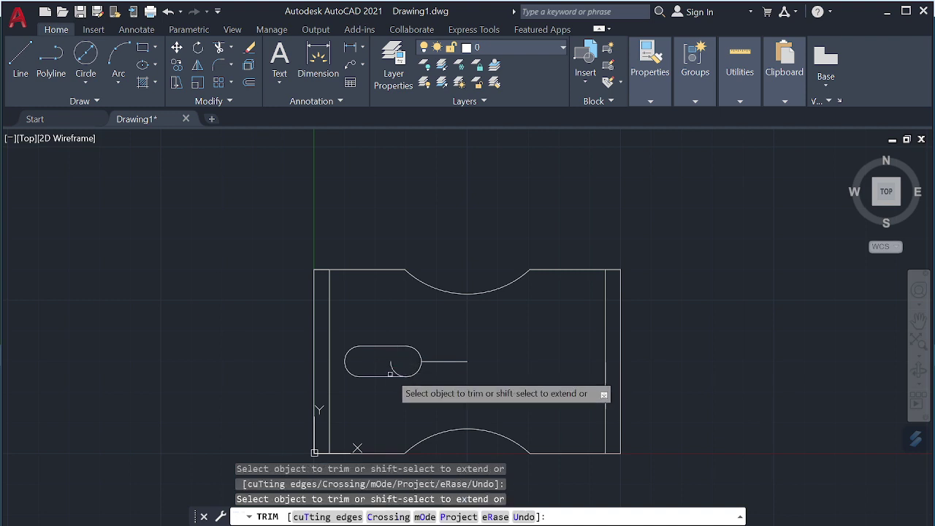
pyautogui.click(440, 358)
pyautogui.press('Return')
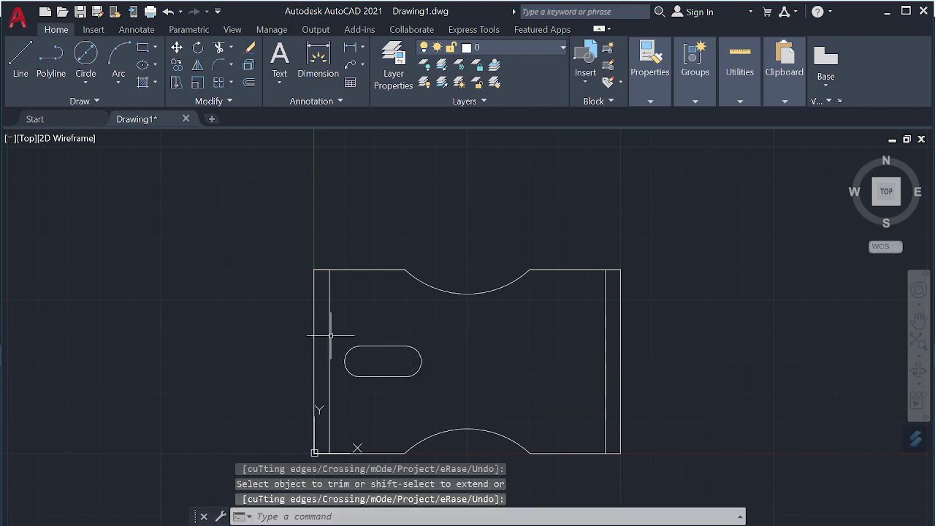
# Mirror the window-selected slot across the plate's vertical centreline, keeping the original
pyautogui.click(340, 327)
pyautogui.click(453, 396)
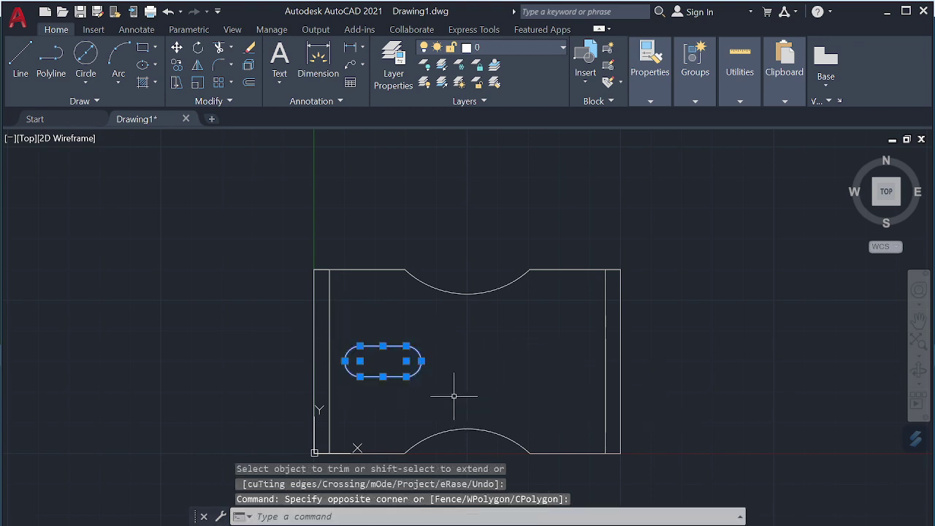
pyautogui.write('mi')
pyautogui.press('Return')
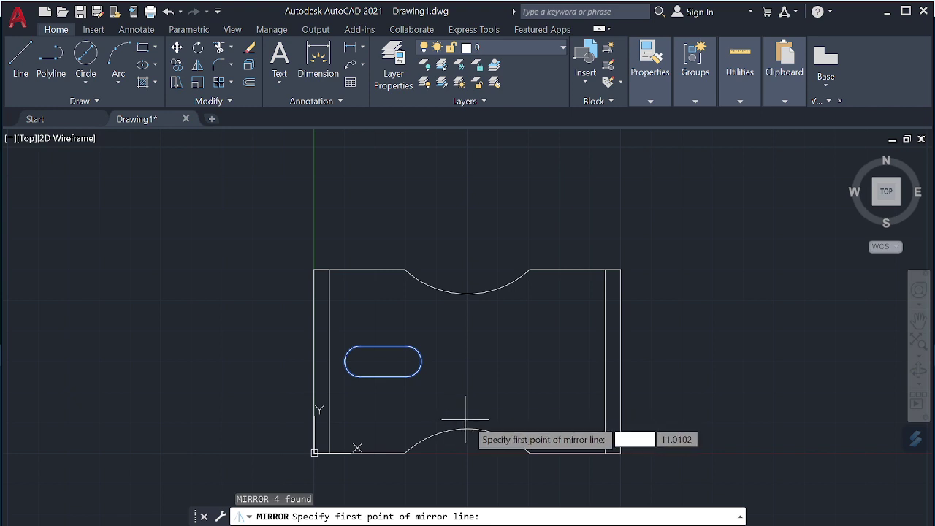
pyautogui.click(468, 428)
pyautogui.click(474, 461)
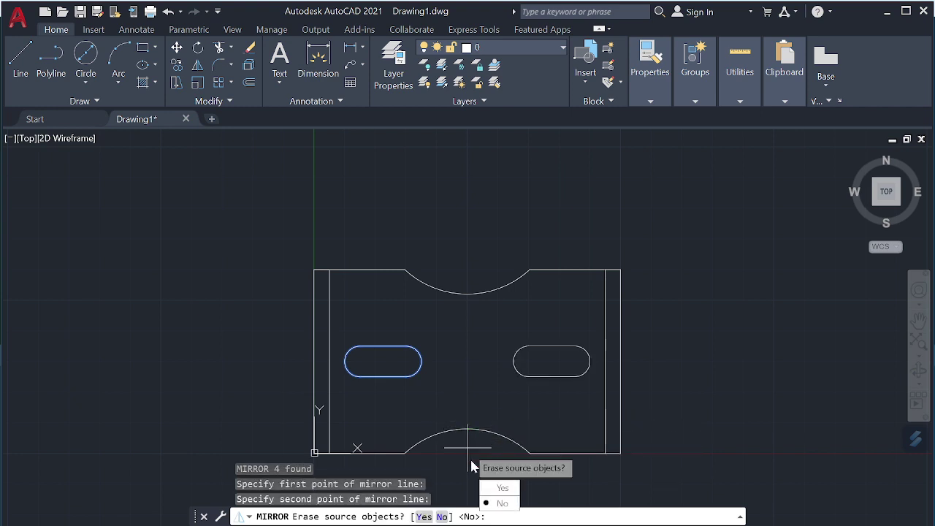
pyautogui.click(495, 502)
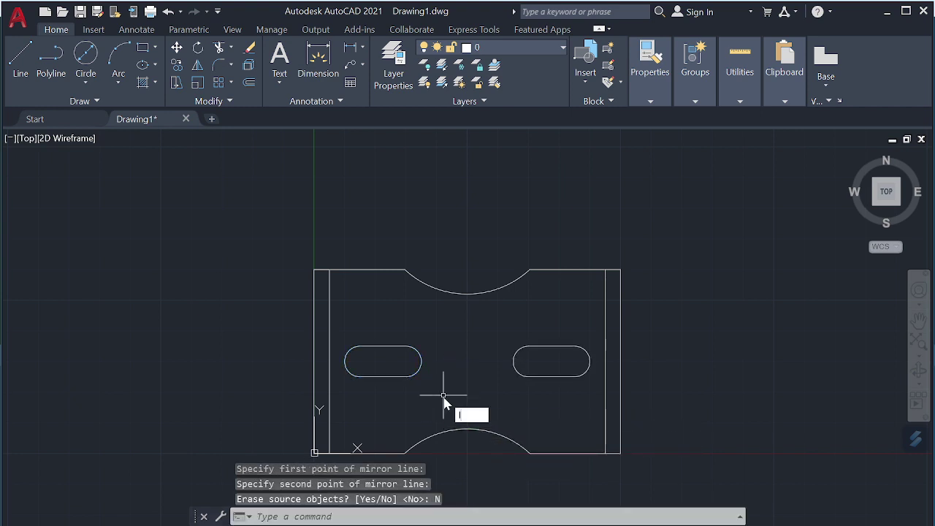
pyautogui.press('Return')
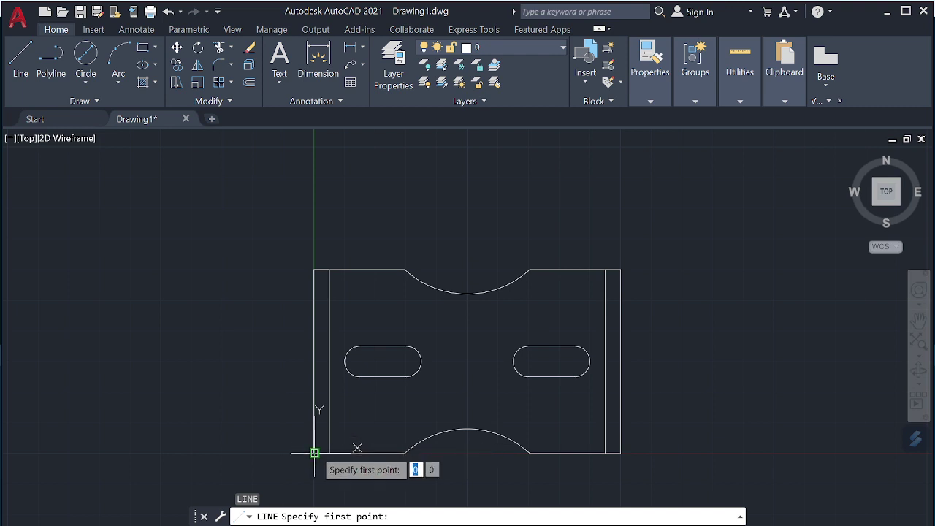
# Draw a line from the plate's lower-left corner 24 up, then 5 across as a short cross line
pyautogui.click(314, 453)
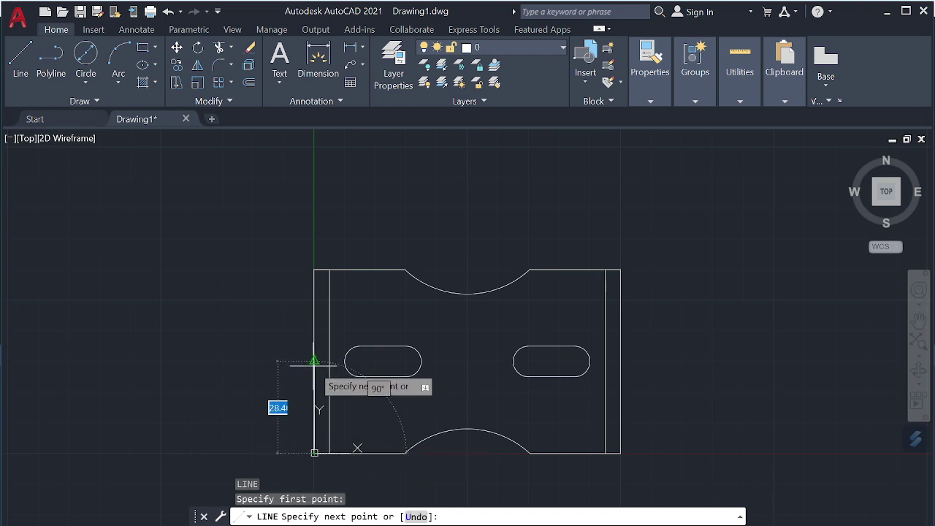
pyautogui.write('2')
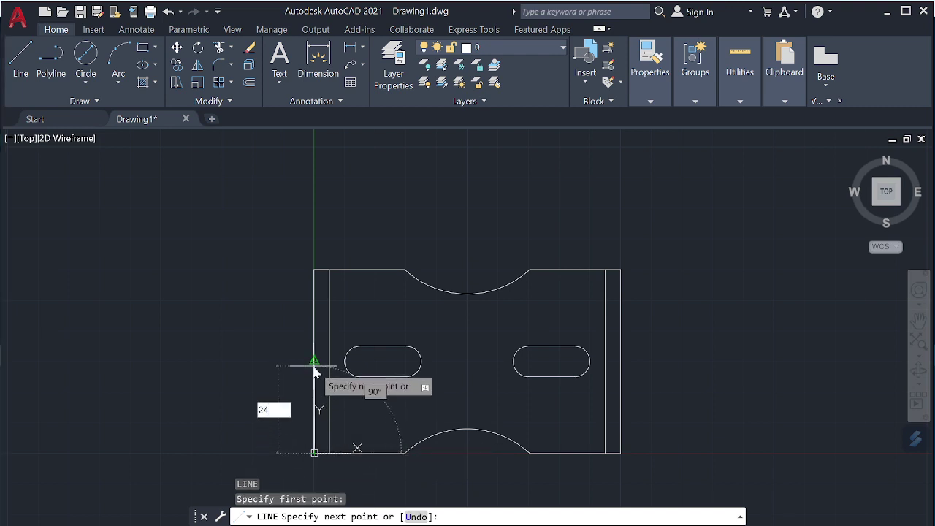
pyautogui.press('Return')
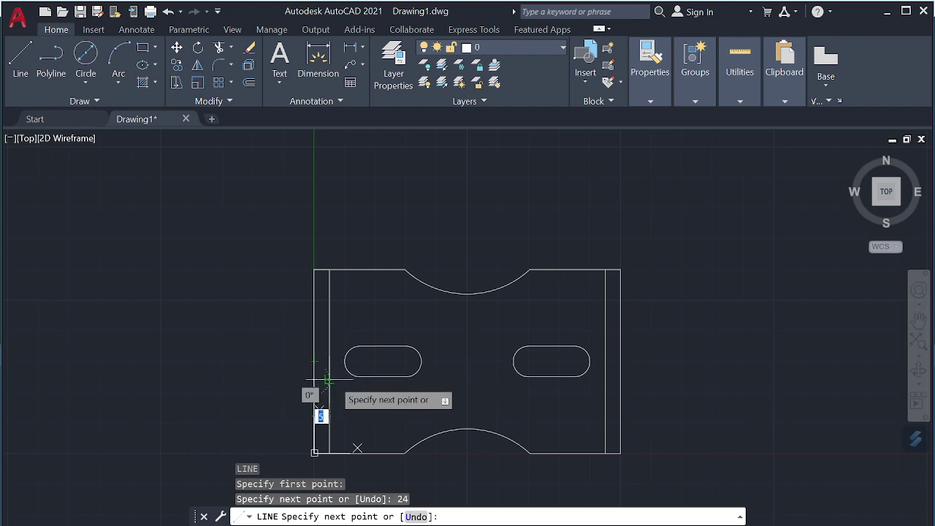
pyautogui.write('5')
pyautogui.click(328, 381)
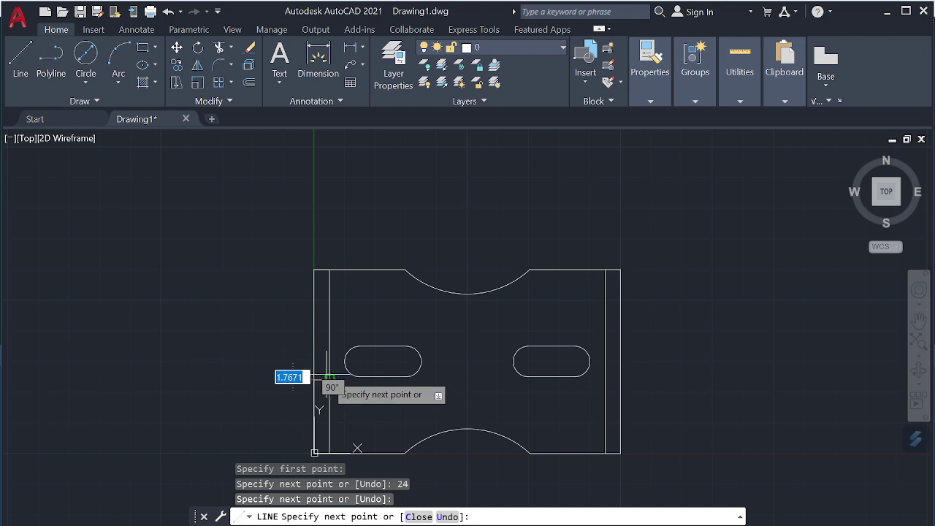
pyautogui.press('Escape')
# Mirror the short cross line about the left edge's midpoint, keeping the original
pyautogui.click(321, 380)
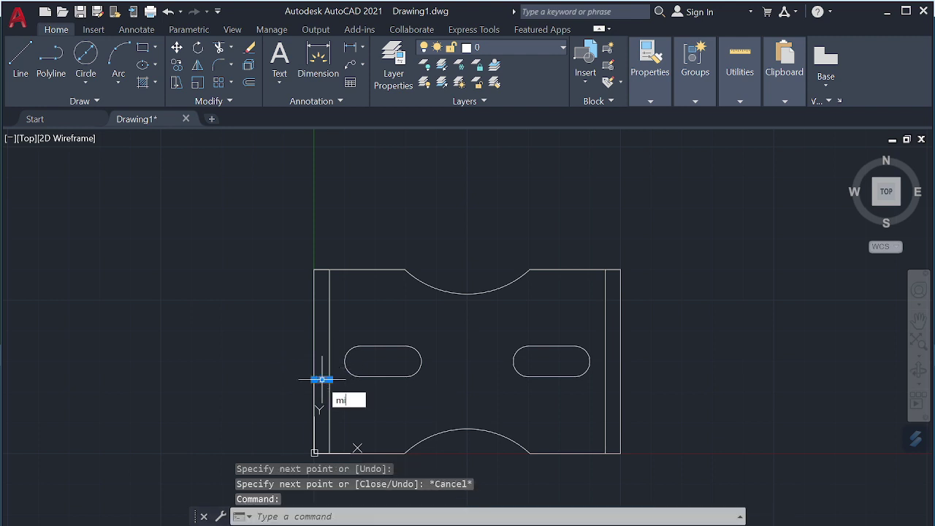
pyautogui.write('mi')
pyautogui.press('Return')
pyautogui.click(315, 362)
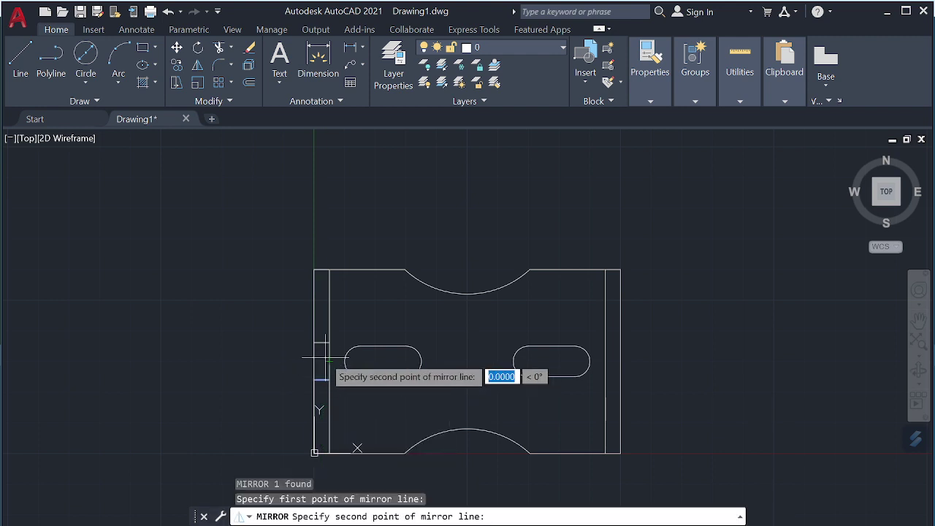
pyautogui.click(284, 343)
pyautogui.press('Return')
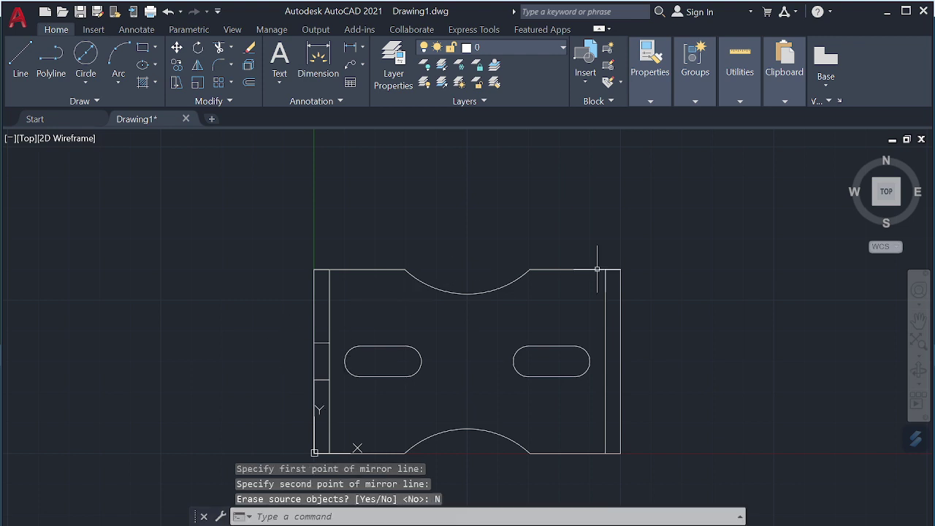
pyautogui.moveTo(884, 183)
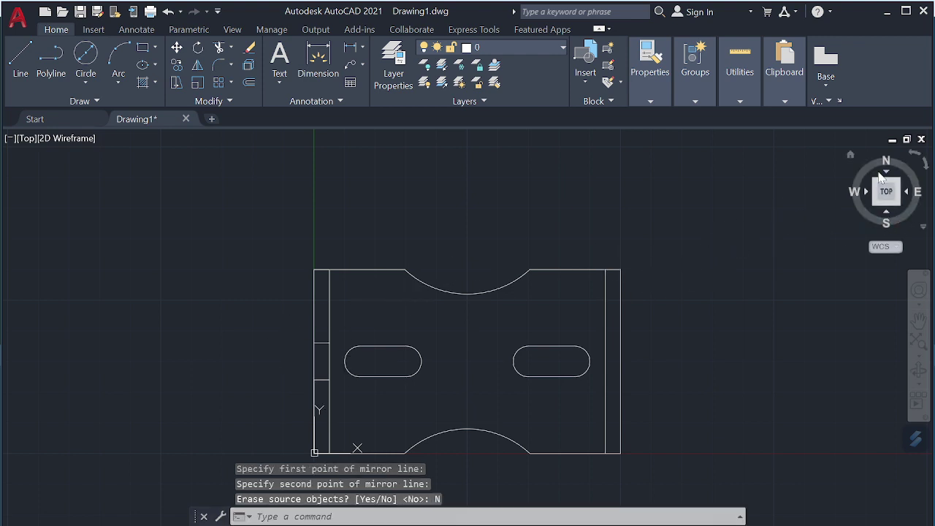
# Switch to southwest isometric view and press-pull the plate outline 5 units thick
pyautogui.click(863, 186)
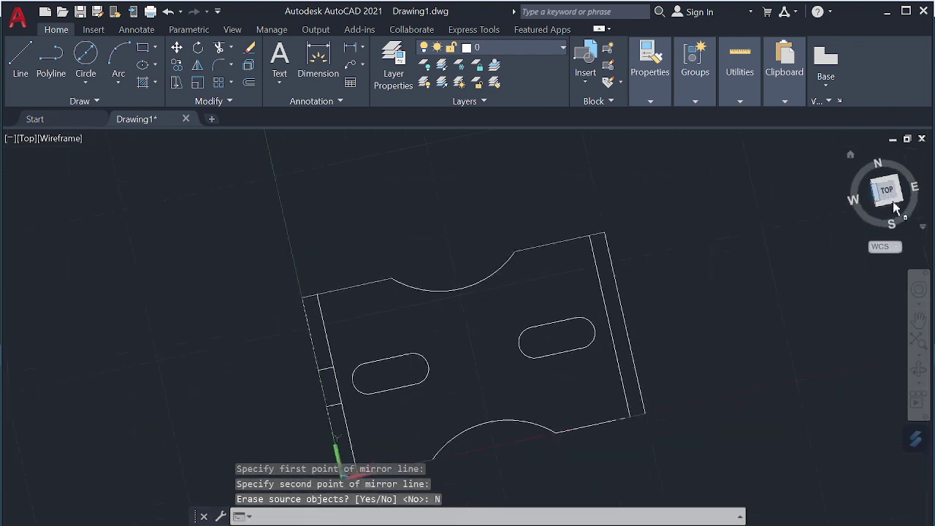
pyautogui.click(899, 194)
pyautogui.write('PRE')
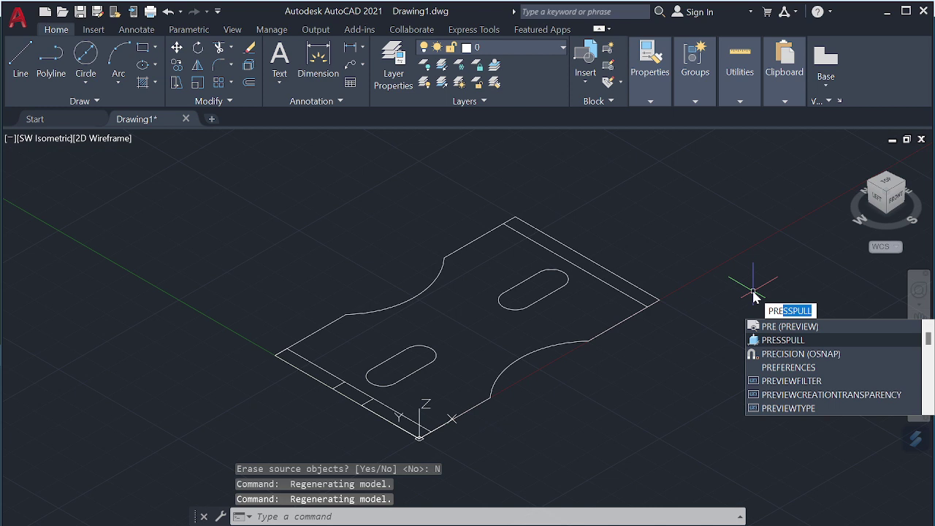
pyautogui.press('Return')
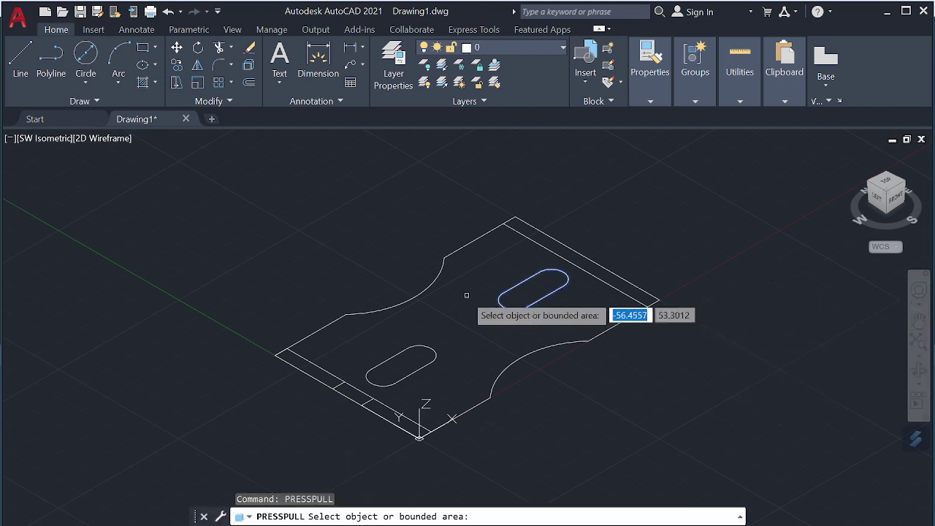
pyautogui.click(467, 324)
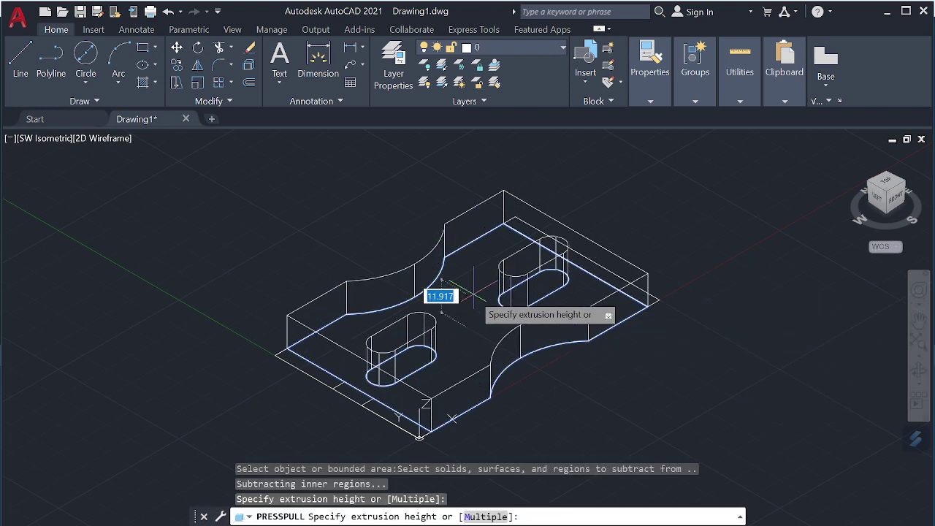
pyautogui.press('Return')
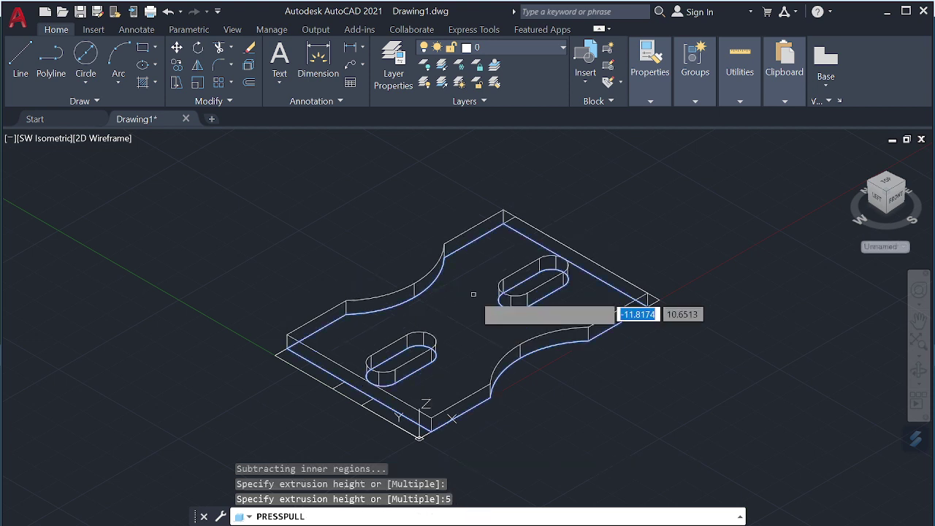
# Press-pull the walls: right strip to 60, front piece 50, small block 20, left strip 50
pyautogui.click(596, 264)
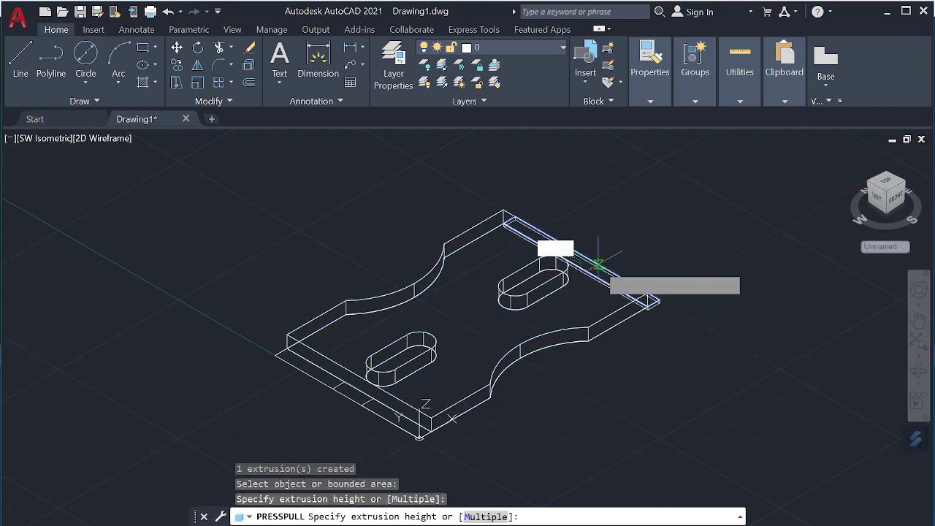
pyautogui.write('60')
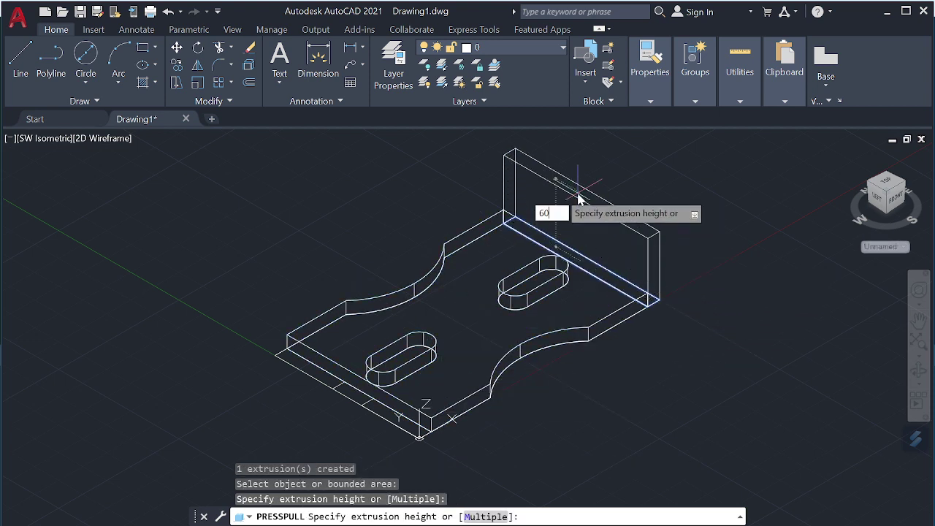
pyautogui.press('Return')
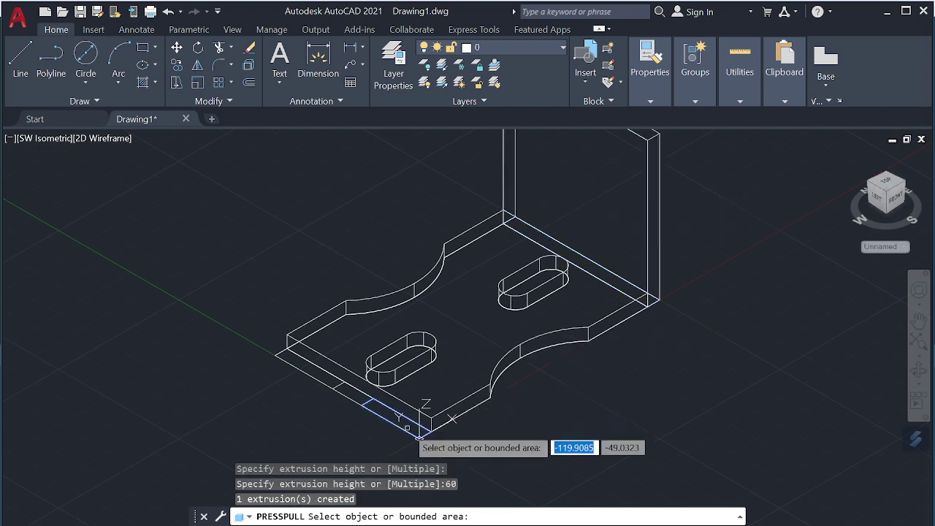
pyautogui.click(409, 428)
pyautogui.write('50')
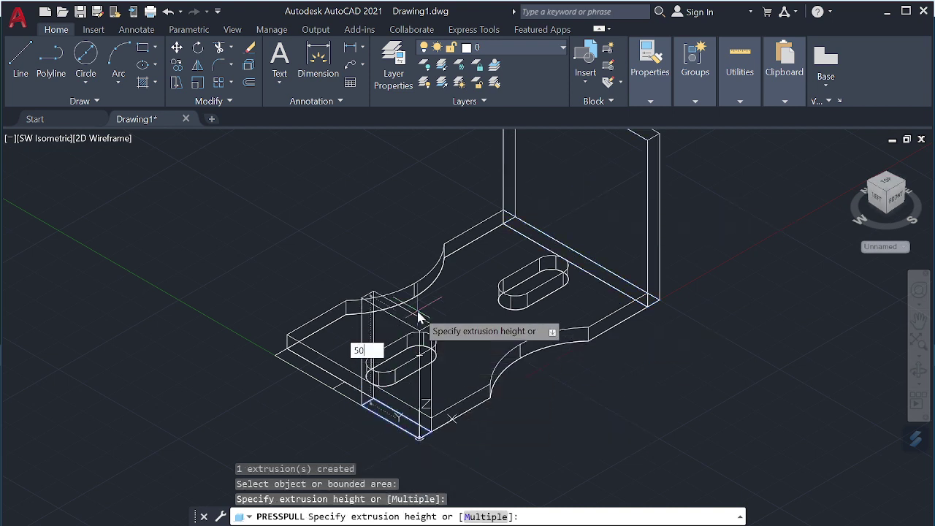
pyautogui.press('Return')
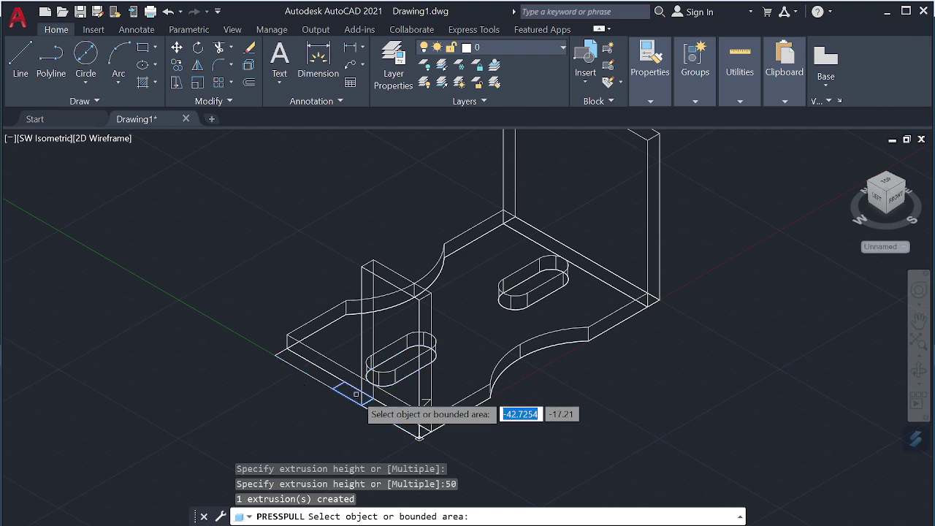
pyautogui.click(355, 394)
pyautogui.write('20')
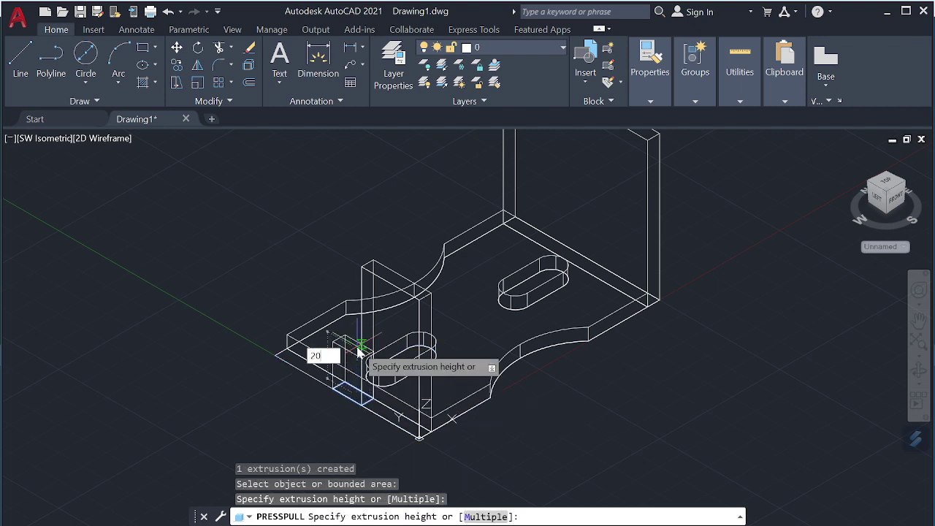
pyautogui.press('Return')
pyautogui.click(303, 363)
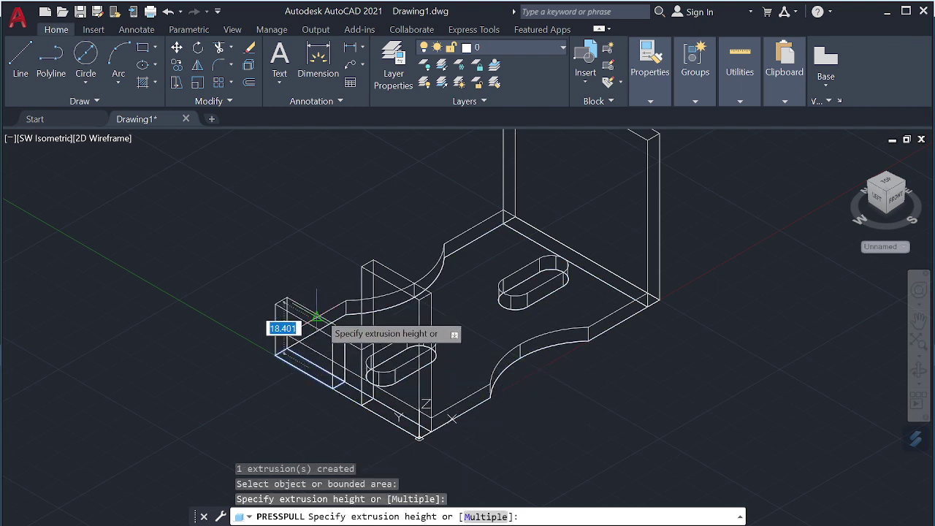
pyautogui.write('50')
pyautogui.press('Return')
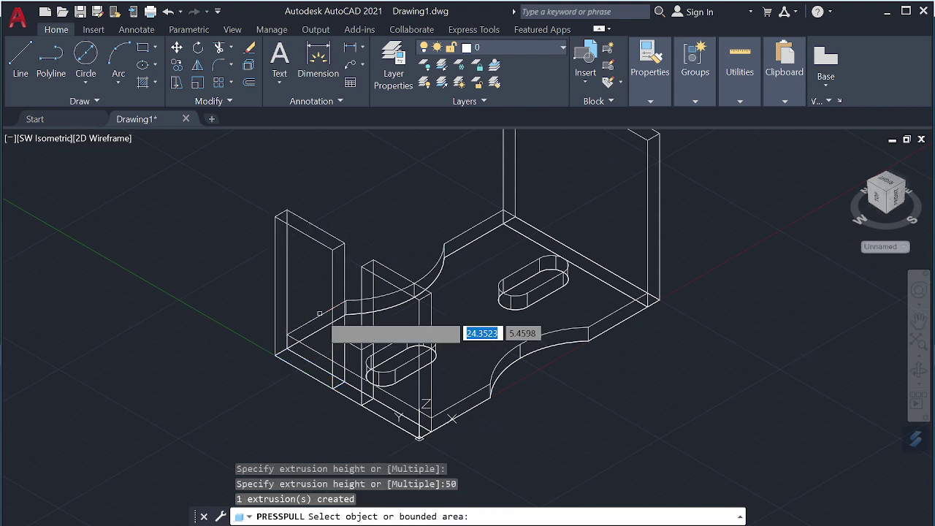
pyautogui.press('Return')
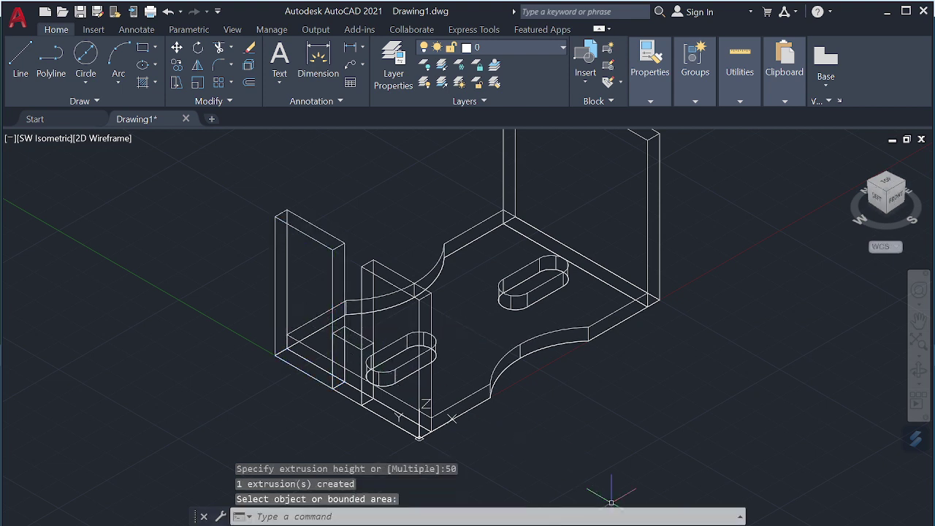
# Move and align the UCS so its origin sits at the front wall's lower corner
pyautogui.moveTo(581, 448)
pyautogui.mouseDown(button='middle')
pyautogui.moveTo(649, 424)
pyautogui.moveTo(675, 426)
pyautogui.moveTo(601, 449)
pyautogui.moveTo(599, 438)
pyautogui.moveTo(641, 449)
pyautogui.mouseUp(button='middle')
pyautogui.press('Escape')
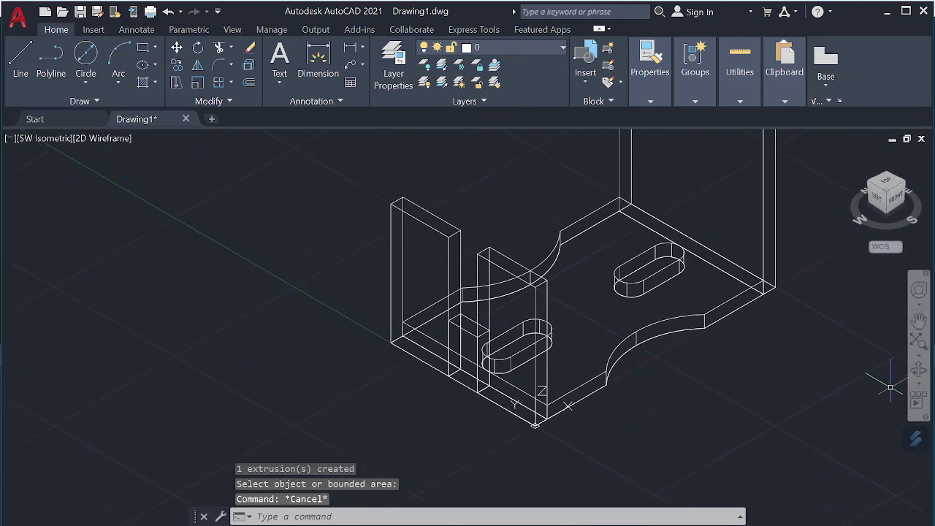
pyautogui.click(918, 369)
pyautogui.moveTo(661, 412)
pyautogui.mouseDown()
pyautogui.moveTo(745, 366)
pyautogui.moveTo(745, 383)
pyautogui.mouseUp()
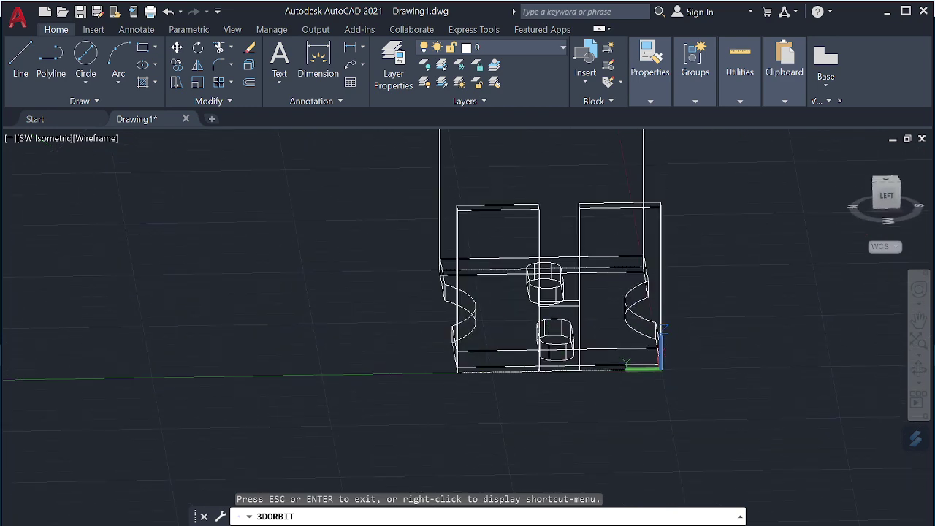
pyautogui.press('Escape')
pyautogui.click(661, 369)
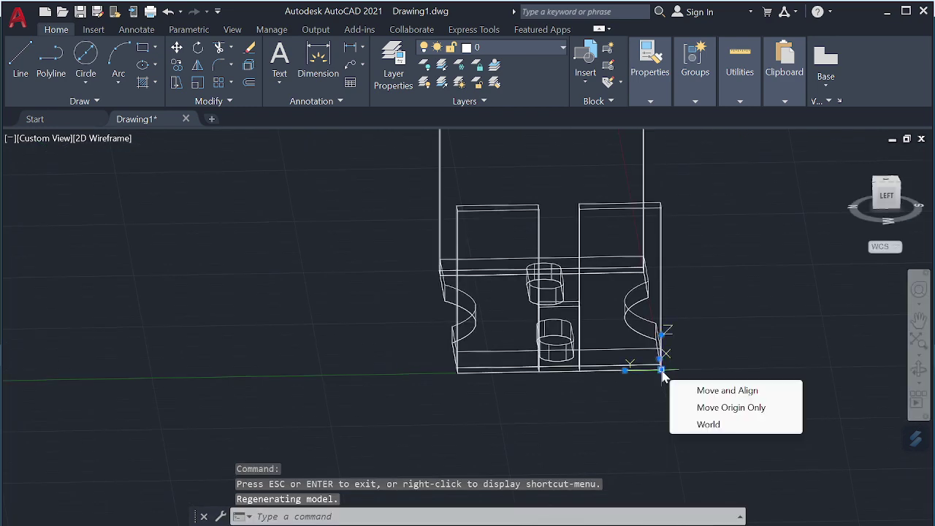
pyautogui.click(661, 369)
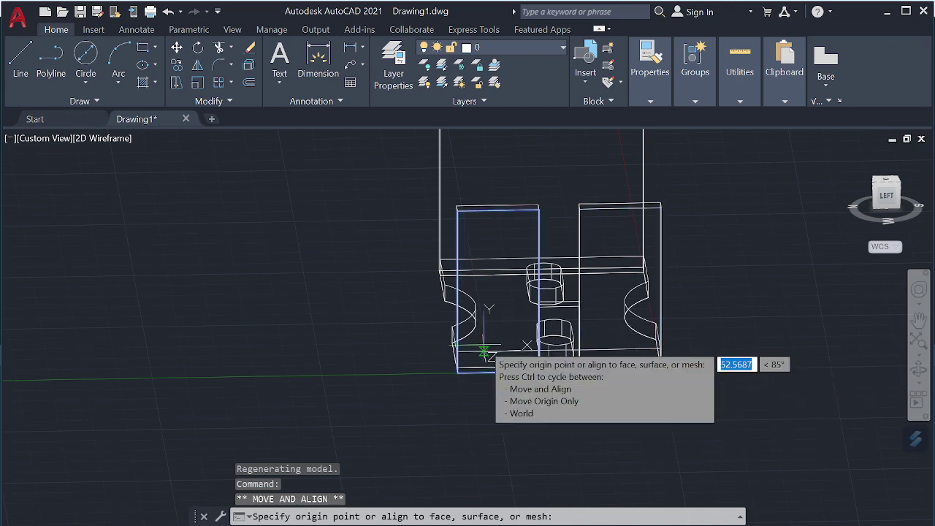
pyautogui.click(484, 353)
# Zoom and orbit the model to an angled view of the walls
pyautogui.scroll(2, 621, 376)
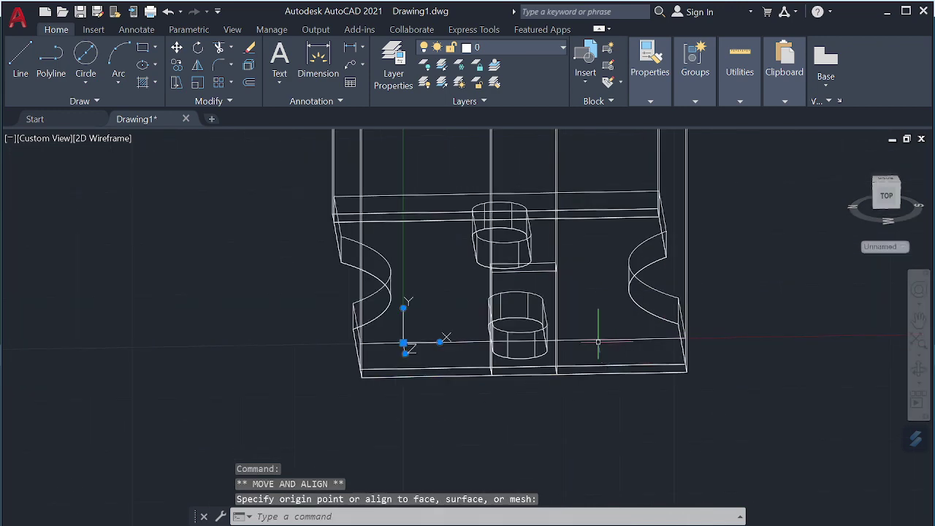
pyautogui.moveTo(599, 324); pyautogui.dragTo(597, 385, button='middle')
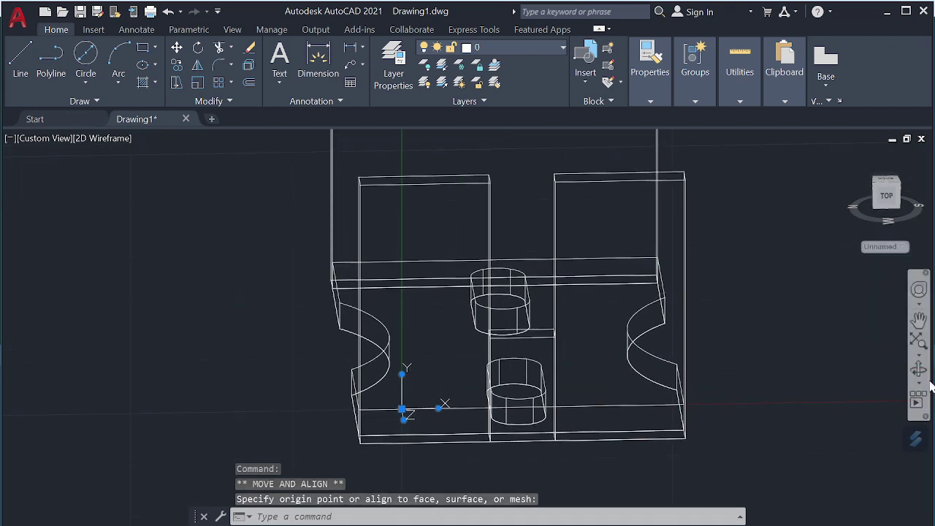
pyautogui.click(918, 369)
pyautogui.moveTo(884, 380)
pyautogui.mouseDown()
pyautogui.moveTo(764, 386)
pyautogui.moveTo(779, 373)
pyautogui.moveTo(799, 407)
pyautogui.mouseUp()
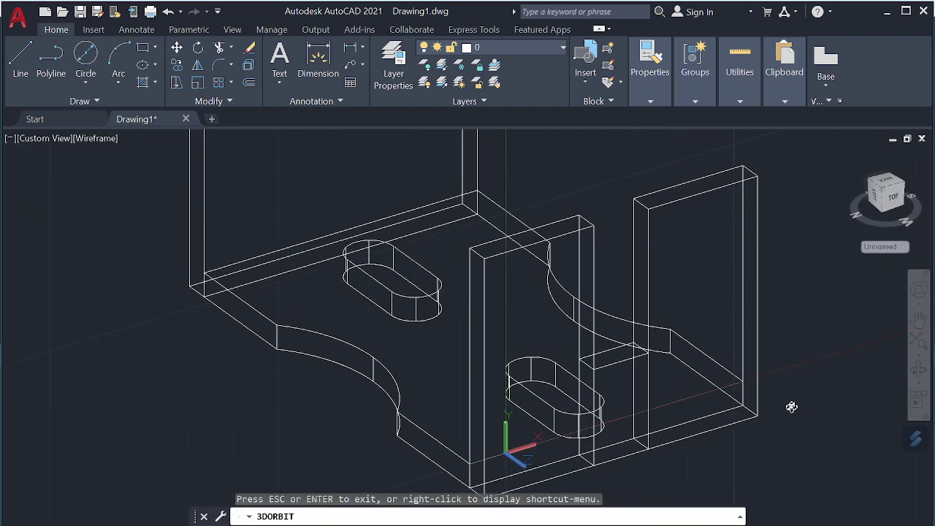
pyautogui.press('Escape')
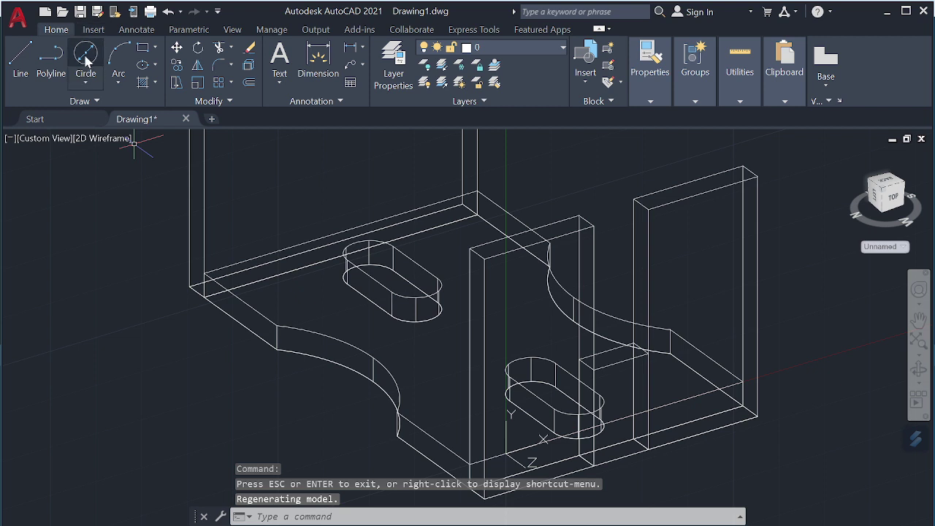
# Draw a 12-diameter circle on the wall face
pyautogui.click(86, 61)
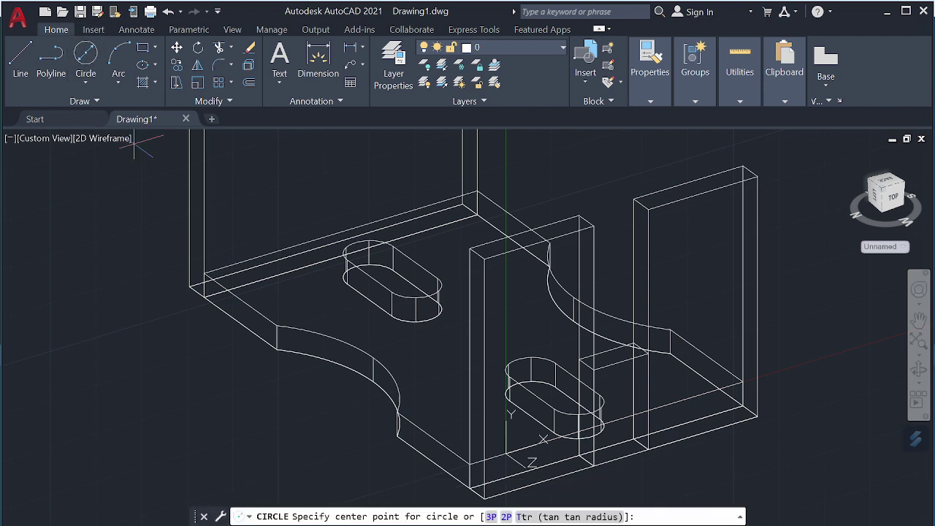
pyautogui.click(621, 360)
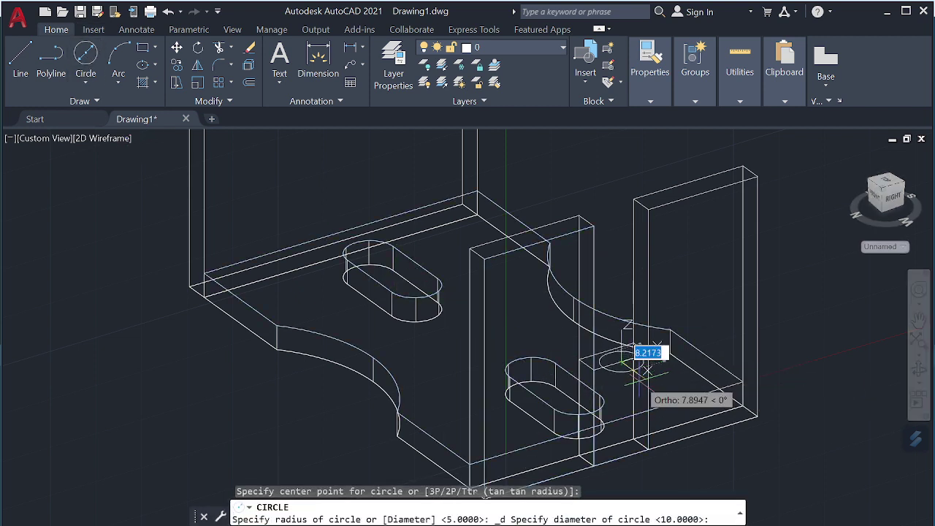
pyautogui.press('Escape')
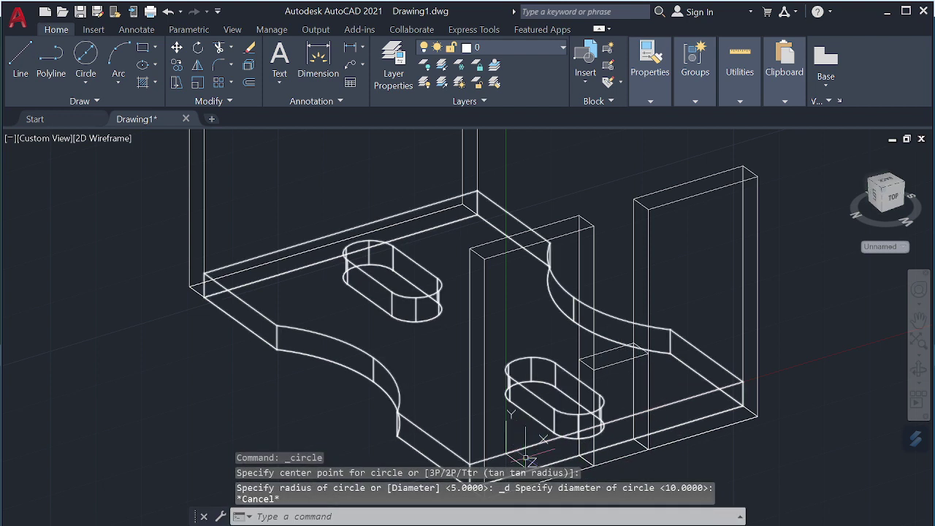
pyautogui.click(505, 454)
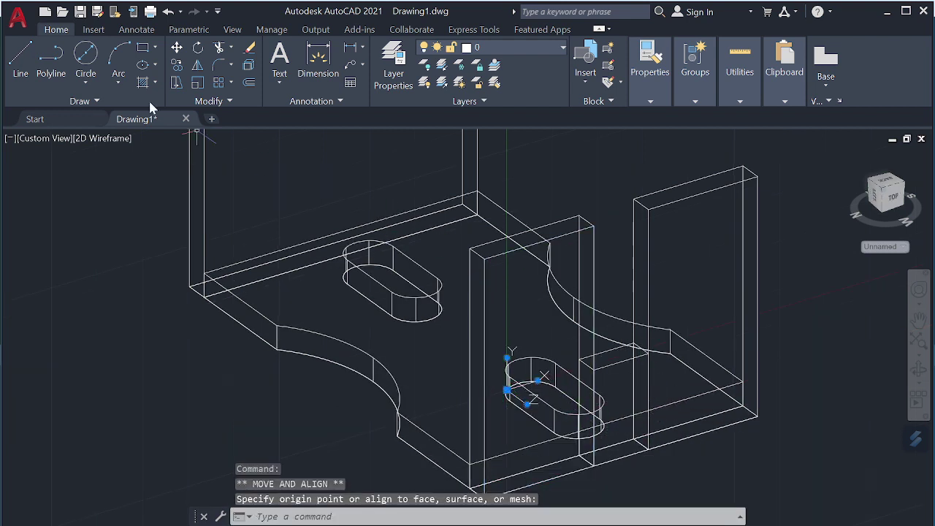
pyautogui.click(85, 58)
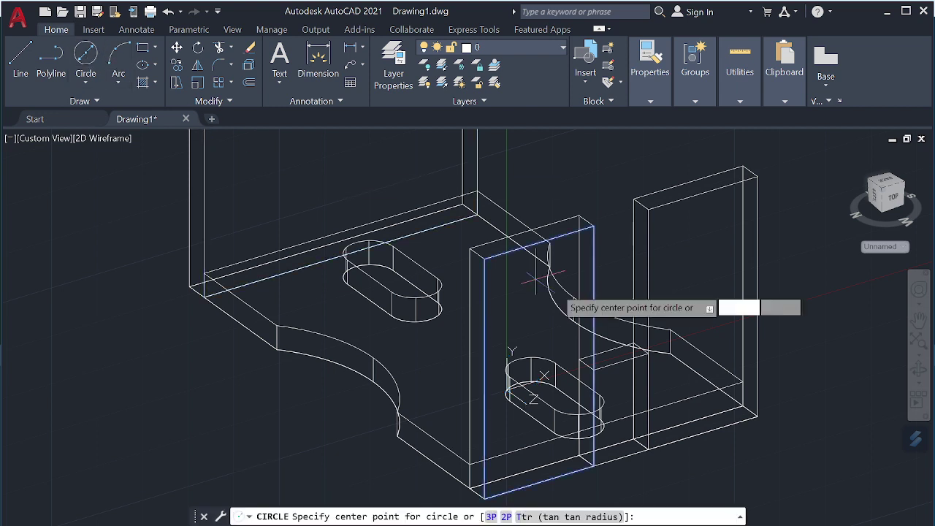
pyautogui.click(621, 361)
pyautogui.write('12')
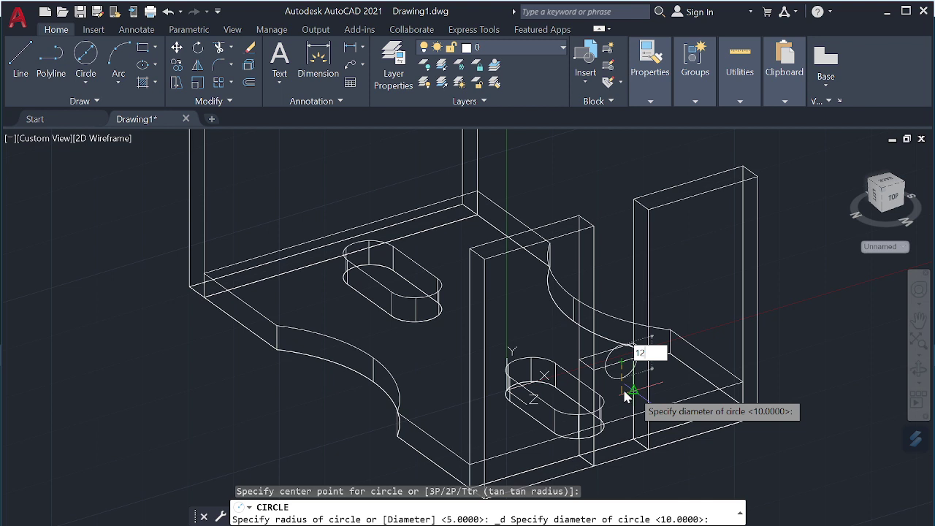
pyautogui.press('Return')
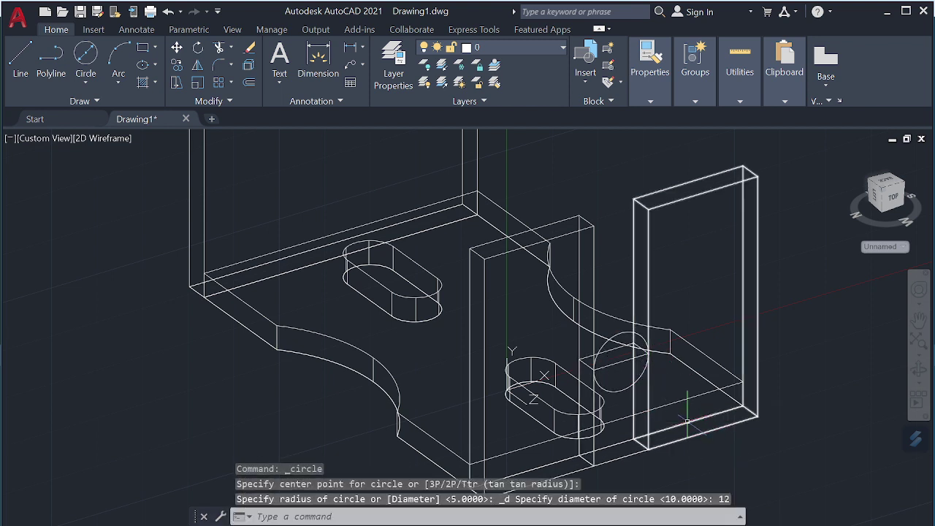
# Press-pull the circle through the wall to cut the hole, then delete the leftover circle
pyautogui.write('PR')
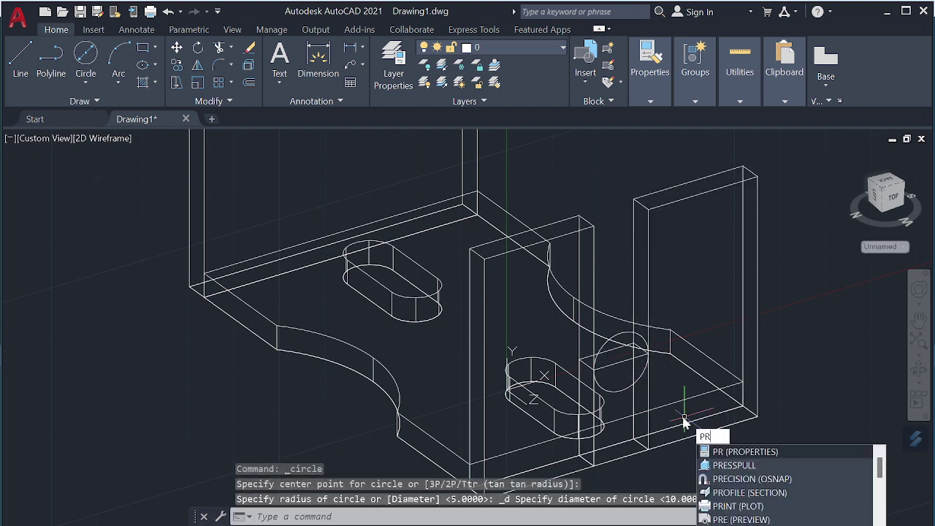
pyautogui.click(733, 465)
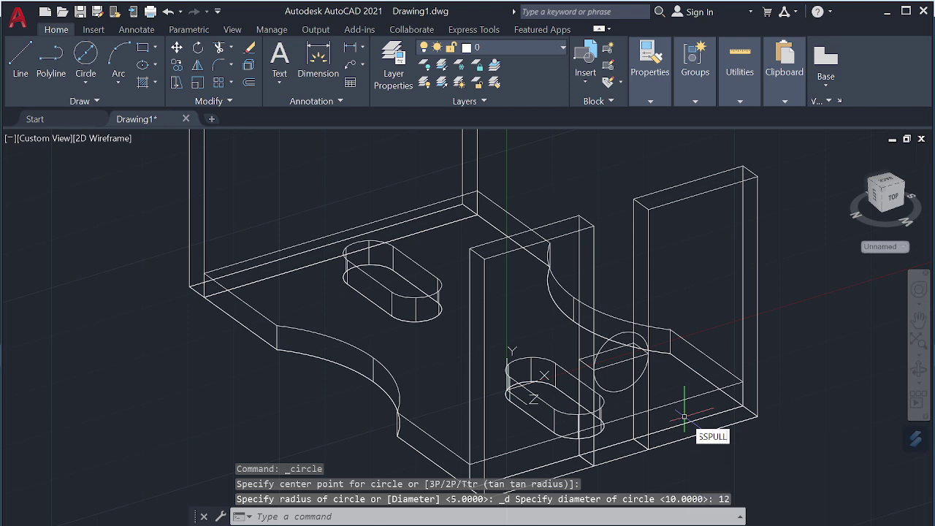
pyautogui.click(622, 373)
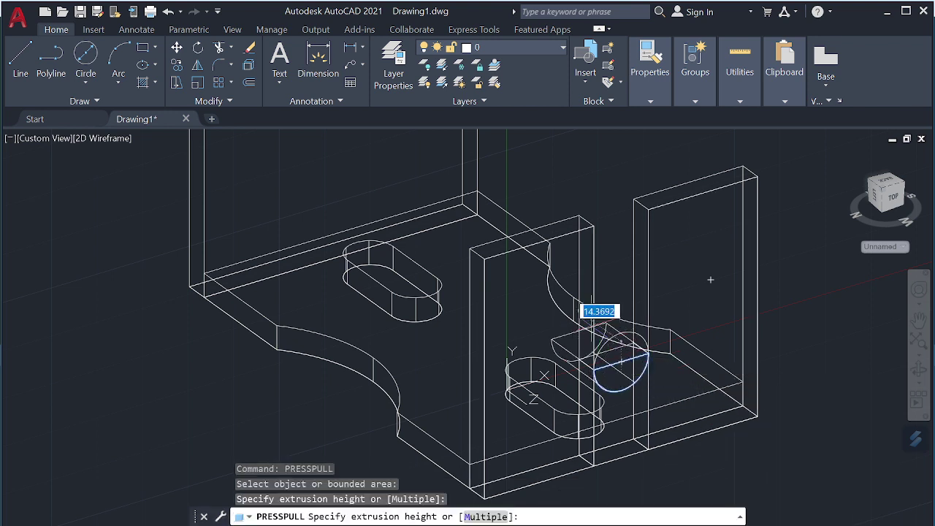
pyautogui.click(710, 257)
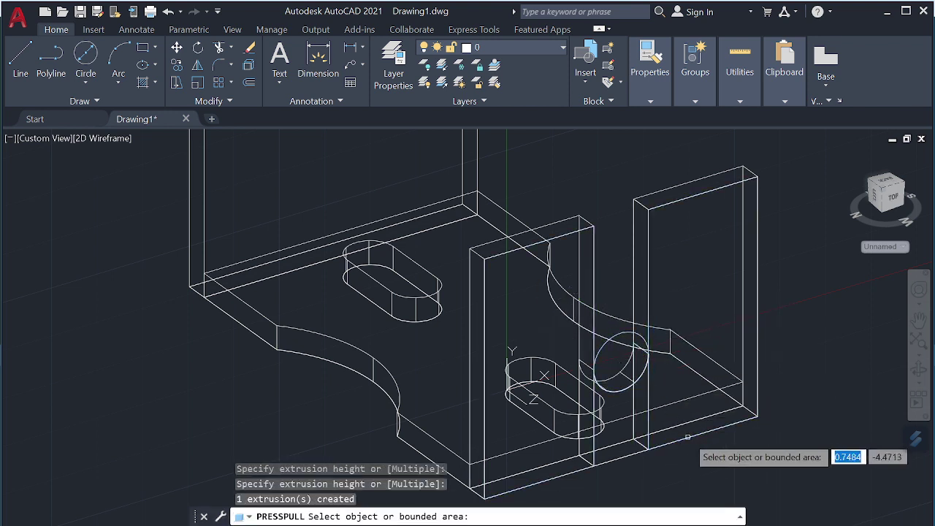
pyautogui.press('Return')
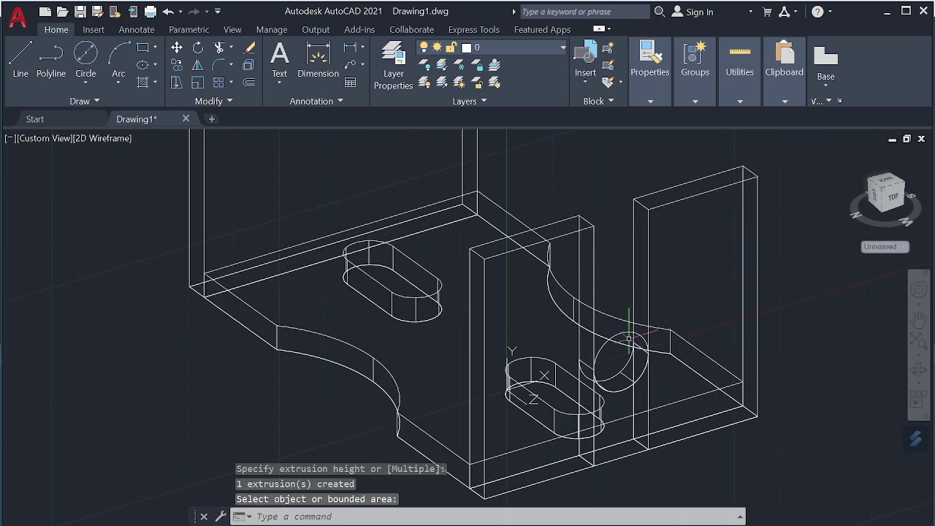
pyautogui.press('Return')
pyautogui.click(627, 332)
pyautogui.press('Delete')
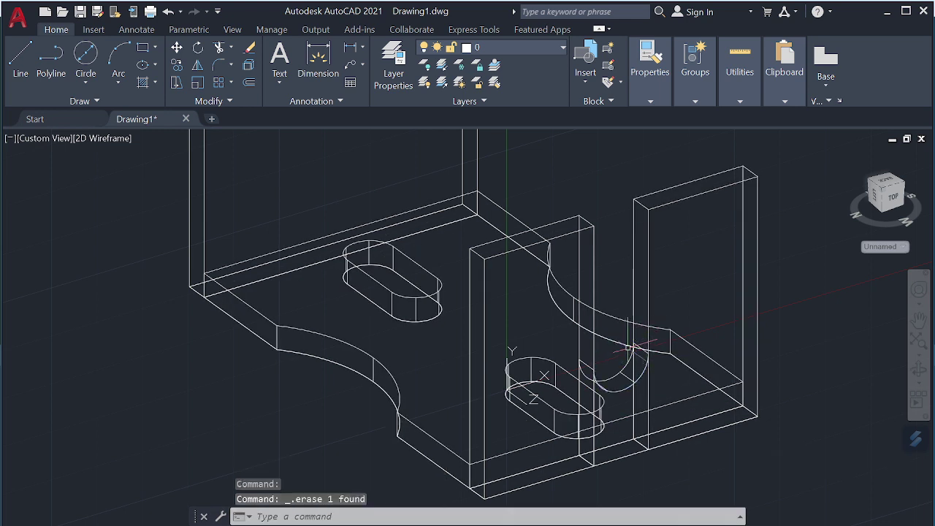
# Orbit the model to face the upright walls head-on
pyautogui.press('l')
pyautogui.press('Return')
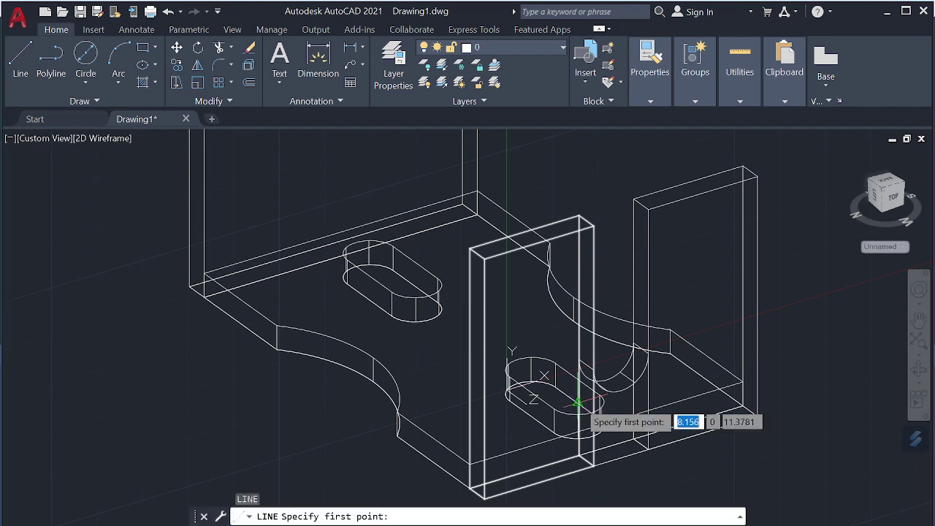
pyautogui.click(482, 258)
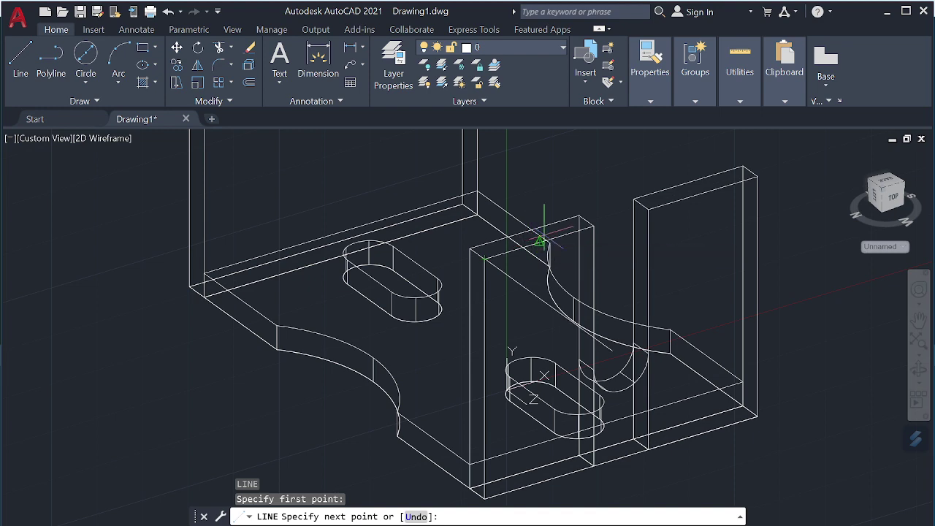
pyautogui.press('Escape')
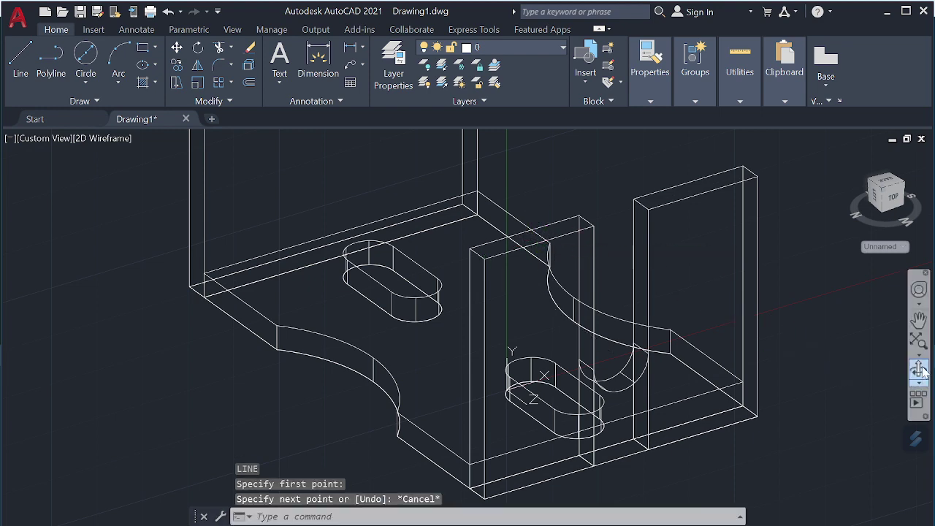
pyautogui.click(919, 370)
pyautogui.moveTo(898, 374)
pyautogui.mouseDown()
pyautogui.moveTo(826, 392)
pyautogui.moveTo(831, 402)
pyautogui.moveTo(828, 363)
pyautogui.mouseUp()
pyautogui.press('Escape')
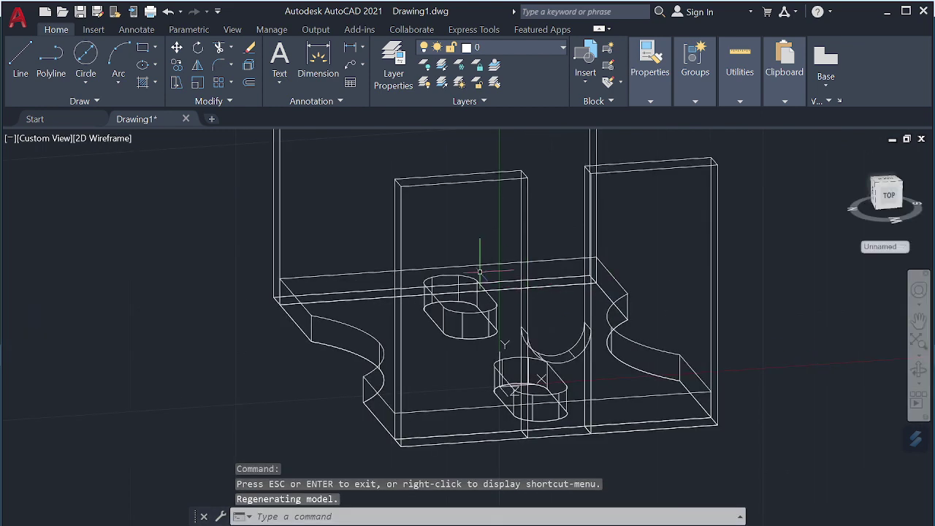
pyautogui.write('l')
# Draw a guide line from the middle wall's top corner: 10 along the edge, 10 down
pyautogui.press('Return')
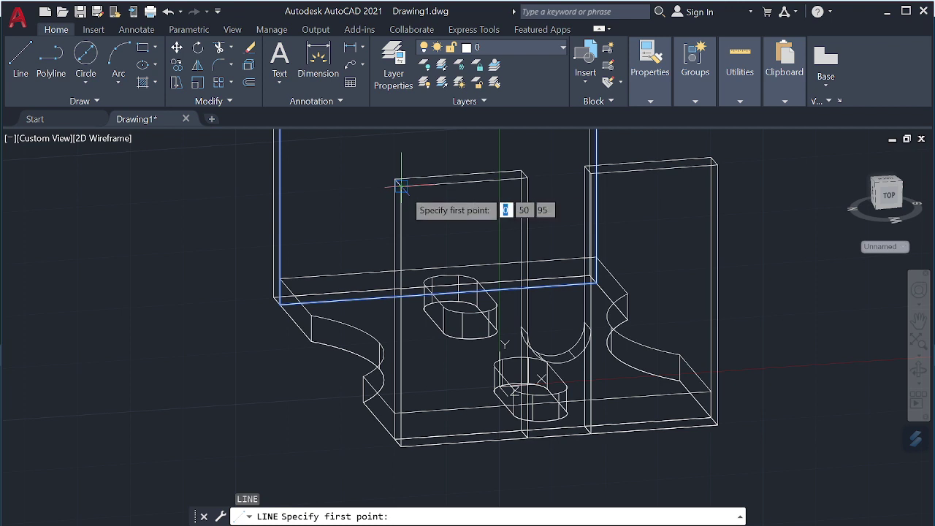
pyautogui.click(400, 186)
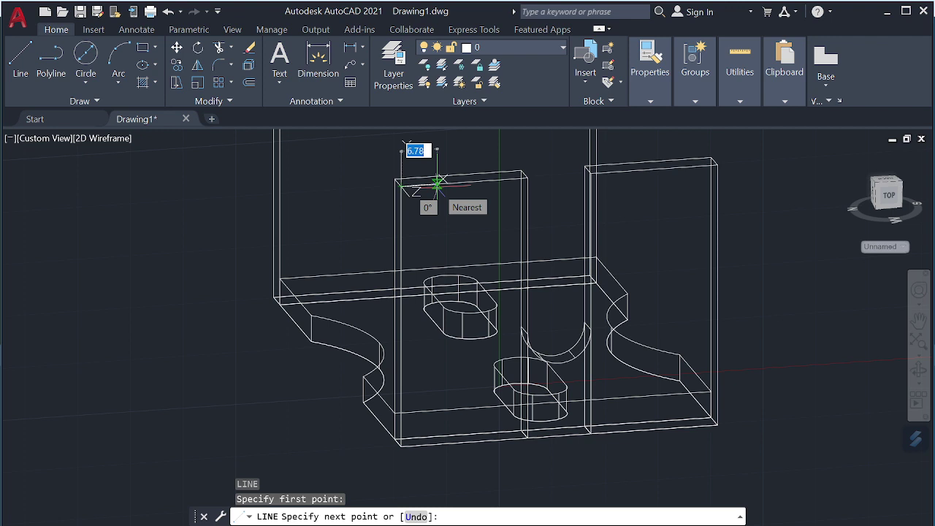
pyautogui.write('10')
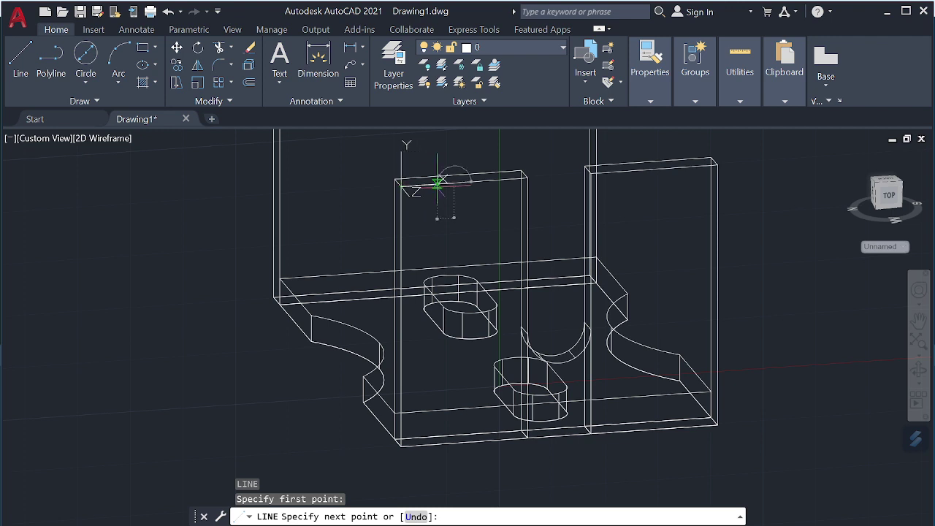
pyautogui.press('Return')
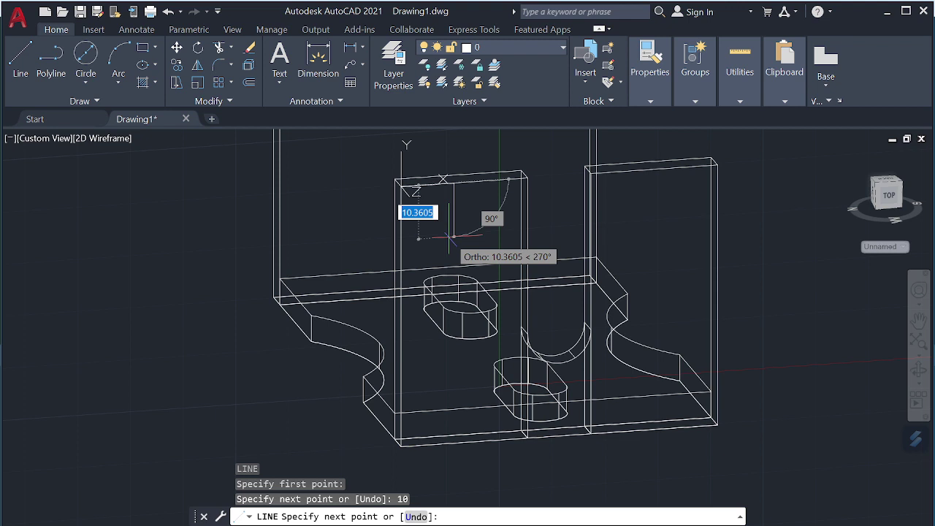
pyautogui.write('10')
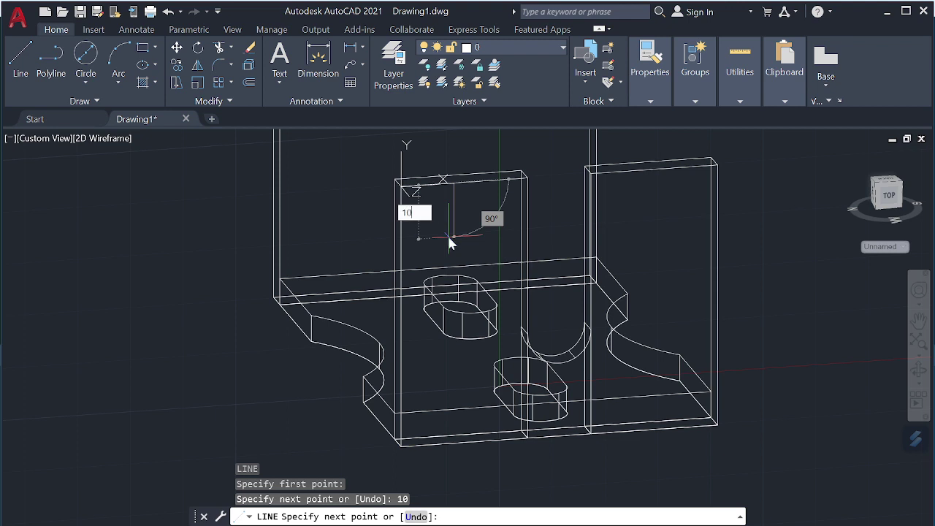
pyautogui.press('Return')
pyautogui.press('Escape')
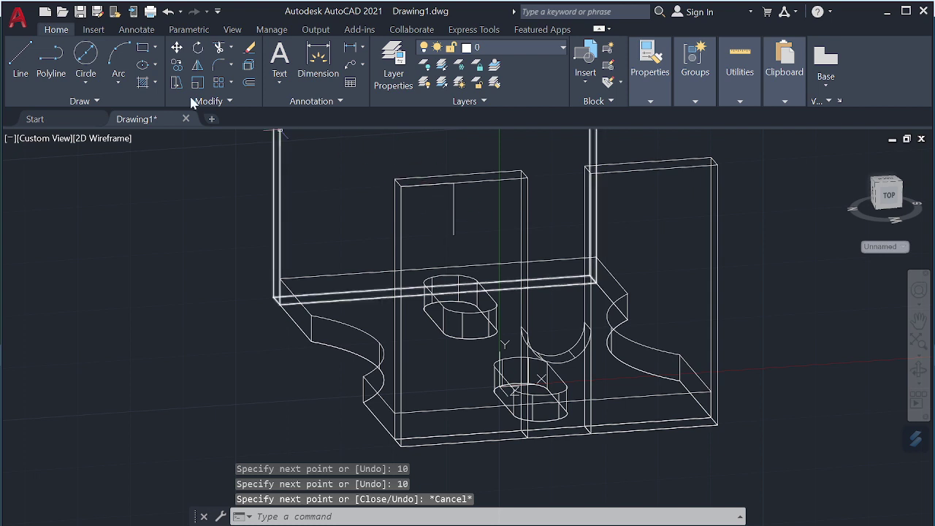
pyautogui.click(86, 54)
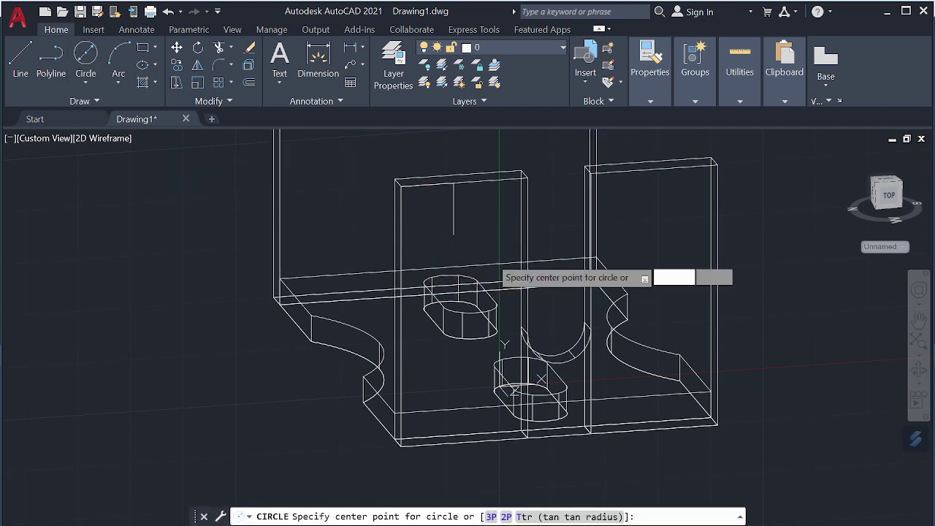
# Draw a 6.3-diameter circle centred at the guide line's end
pyautogui.click(454, 234)
pyautogui.write('d')
pyautogui.press('Return')
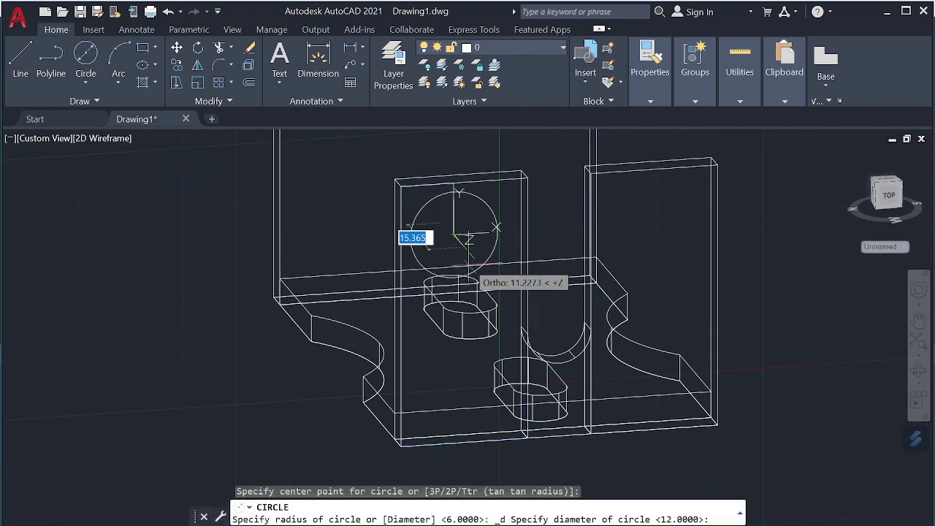
pyautogui.write('6.3')
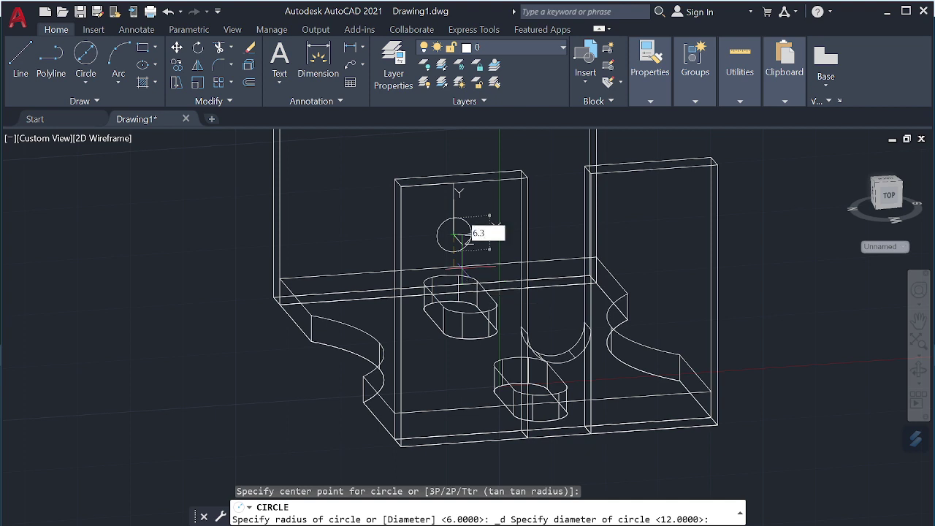
pyautogui.press('Return')
# Draw a 20-unit guide line straight down from the circle's centre
pyautogui.click(454, 208)
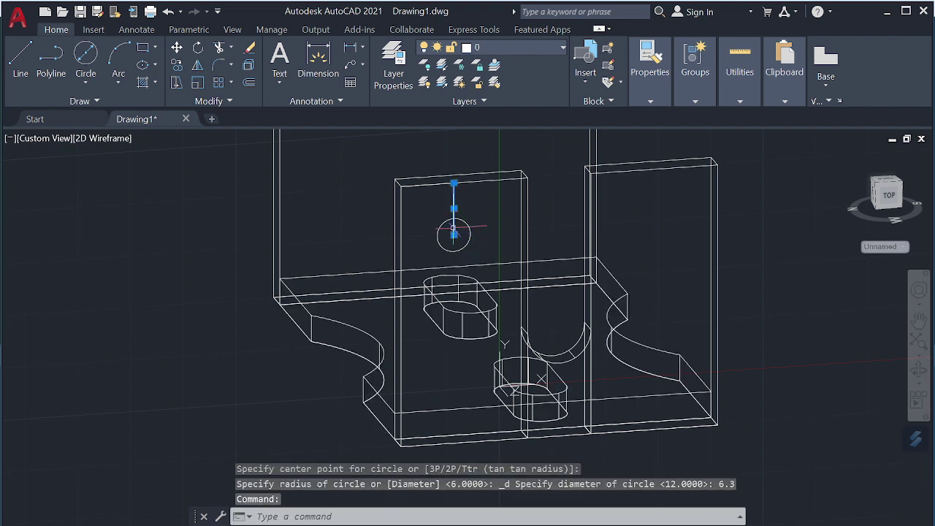
pyautogui.press('Escape')
pyautogui.write('l')
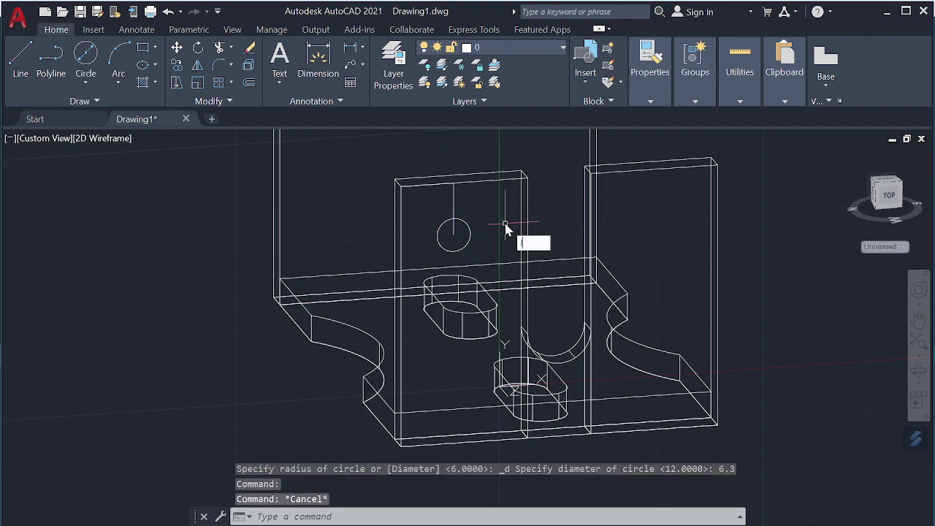
pyautogui.press('Return')
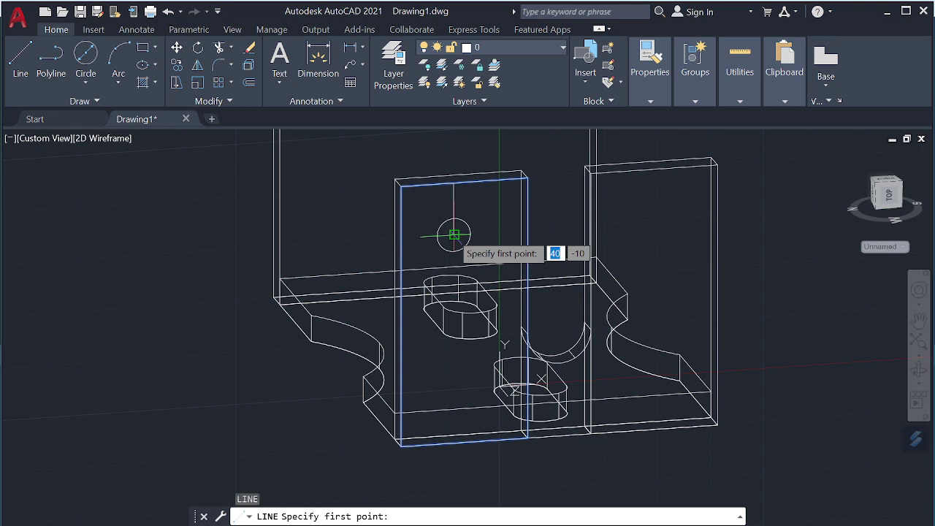
pyautogui.click(453, 235)
pyautogui.write('20')
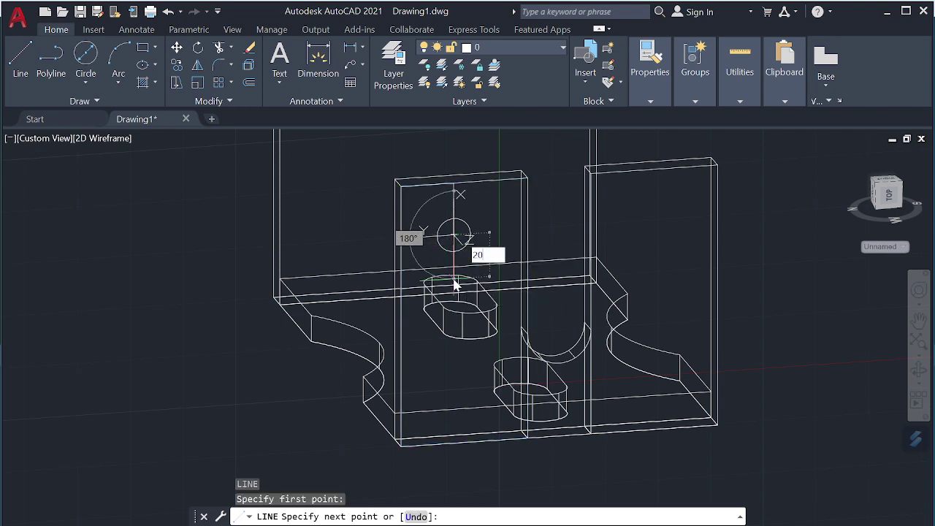
pyautogui.press('Return')
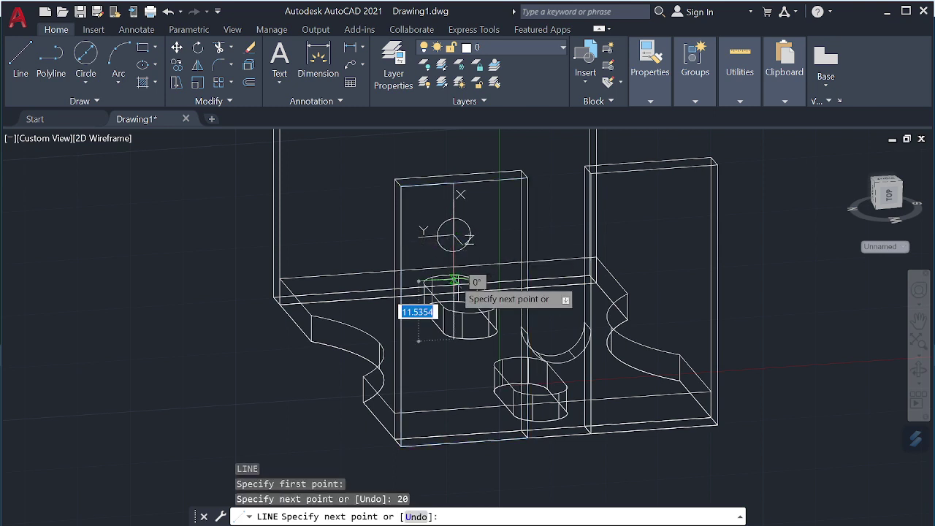
pyautogui.press('Escape')
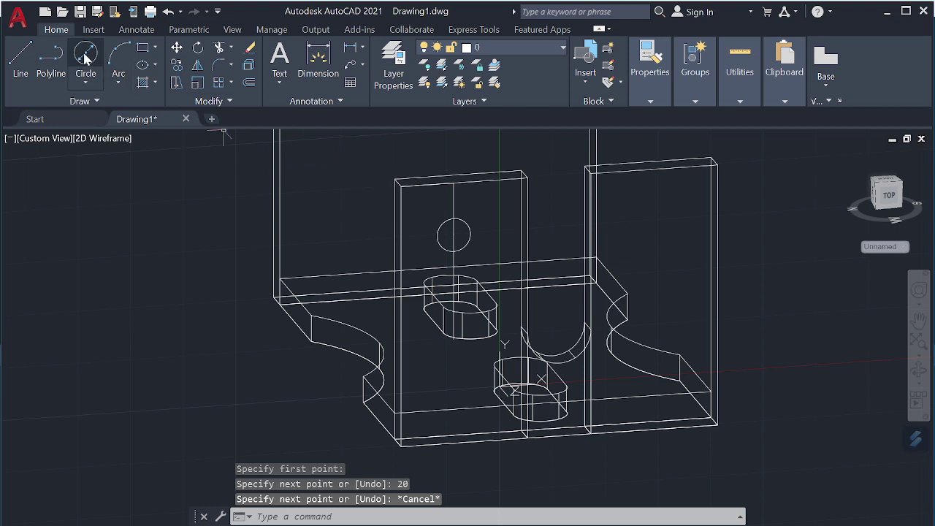
pyautogui.click(86, 55)
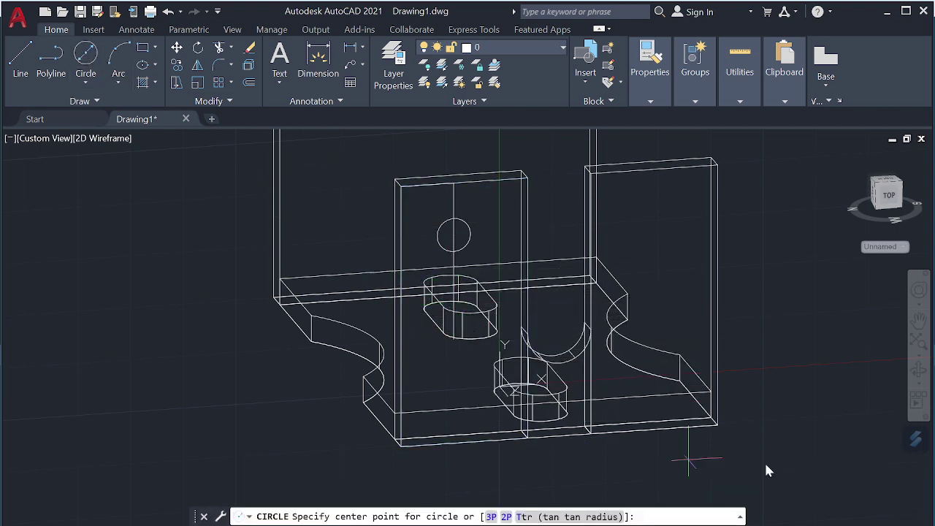
pyautogui.click(919, 369)
# Draw a second 6.3-diameter circle at the end of the 20-unit guide line
pyautogui.moveTo(787, 375)
pyautogui.mouseDown()
pyautogui.moveTo(787, 344)
pyautogui.moveTo(806, 363)
pyautogui.mouseUp()
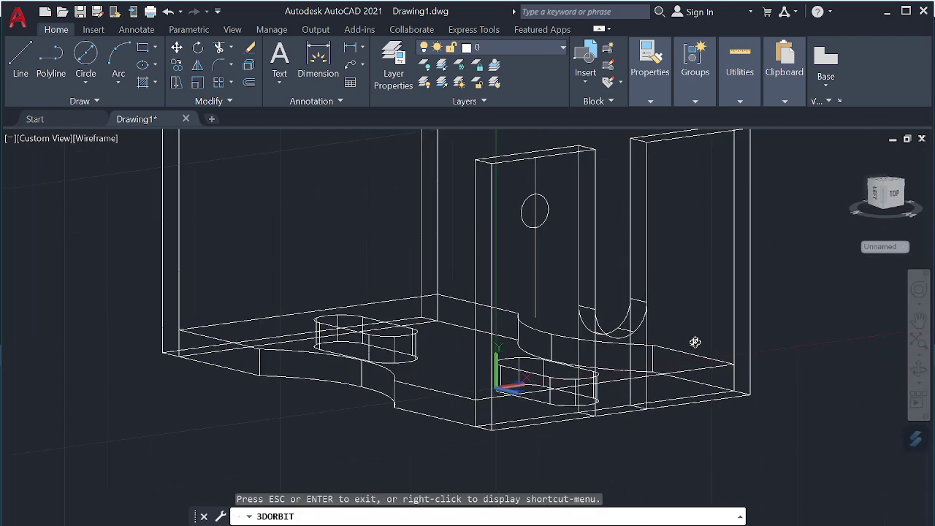
pyautogui.press('Escape')
pyautogui.click(85, 55)
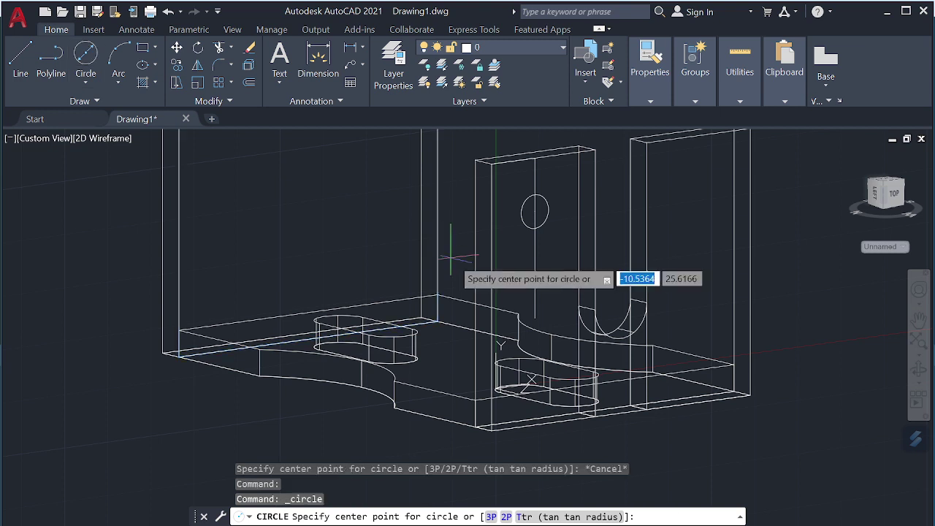
pyautogui.click(535, 318)
pyautogui.write('d')
pyautogui.press('Return')
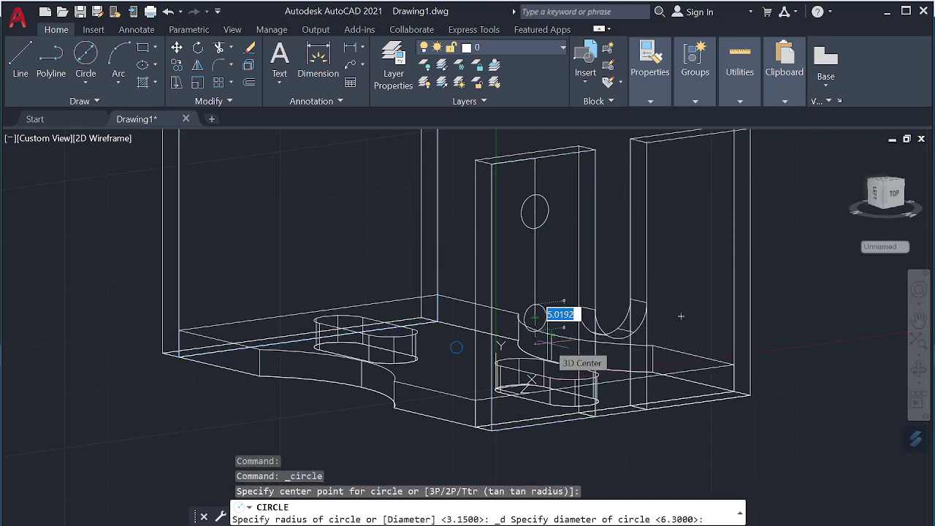
pyautogui.write('6.3')
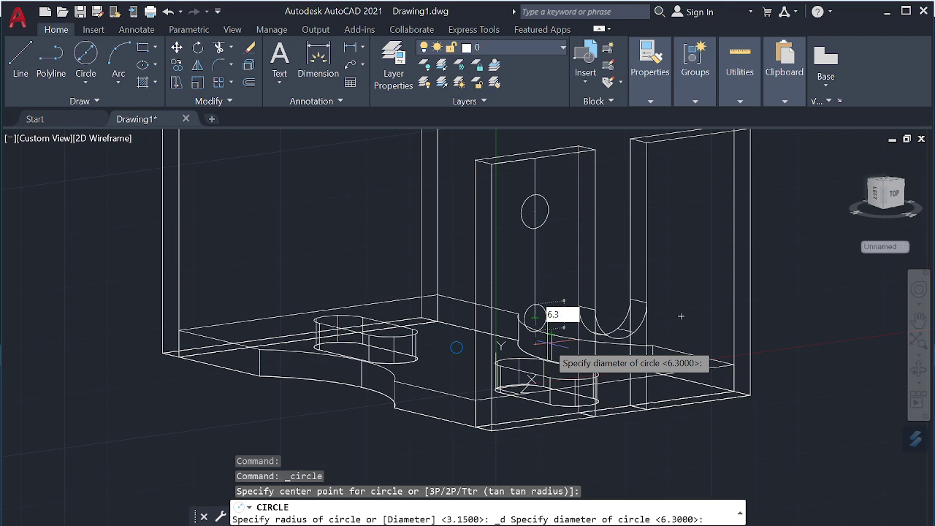
pyautogui.press('Return')
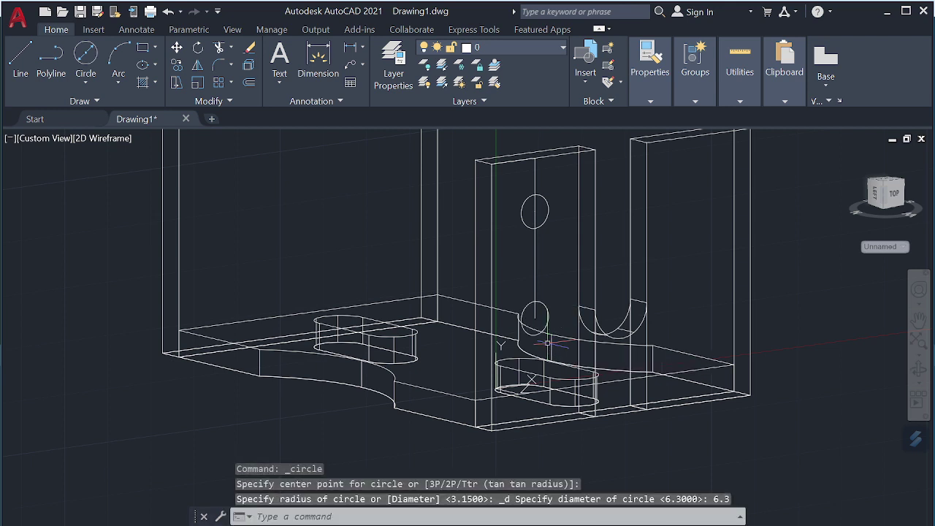
# Delete the three construction guide lines on the middle wall
pyautogui.click(534, 282)
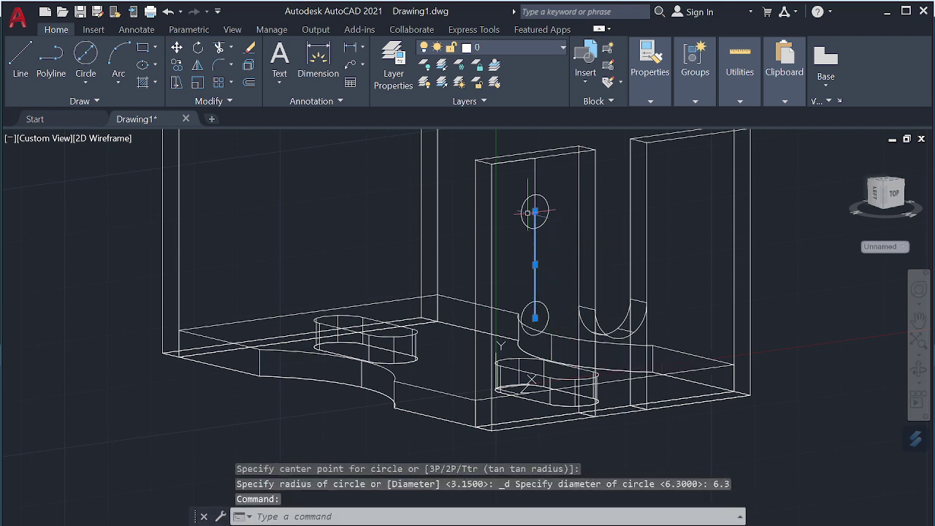
pyautogui.click(536, 175)
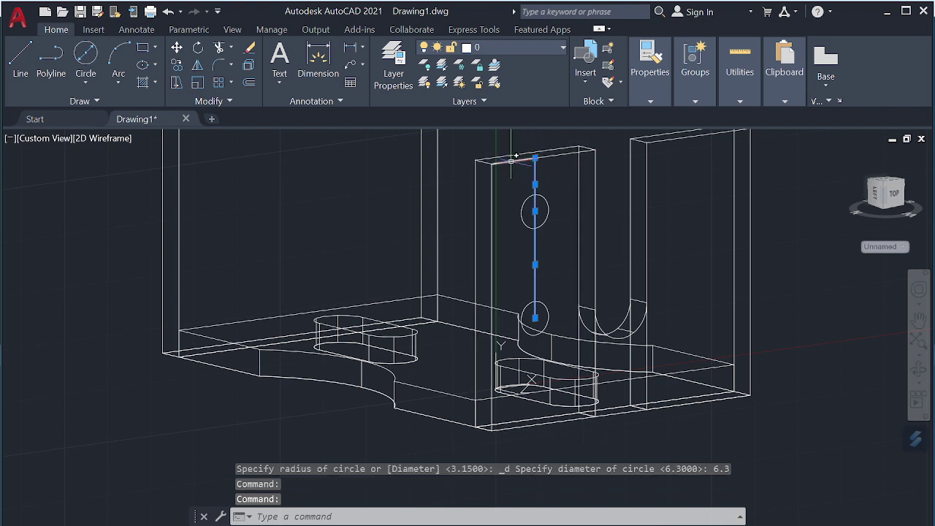
pyautogui.click(512, 160)
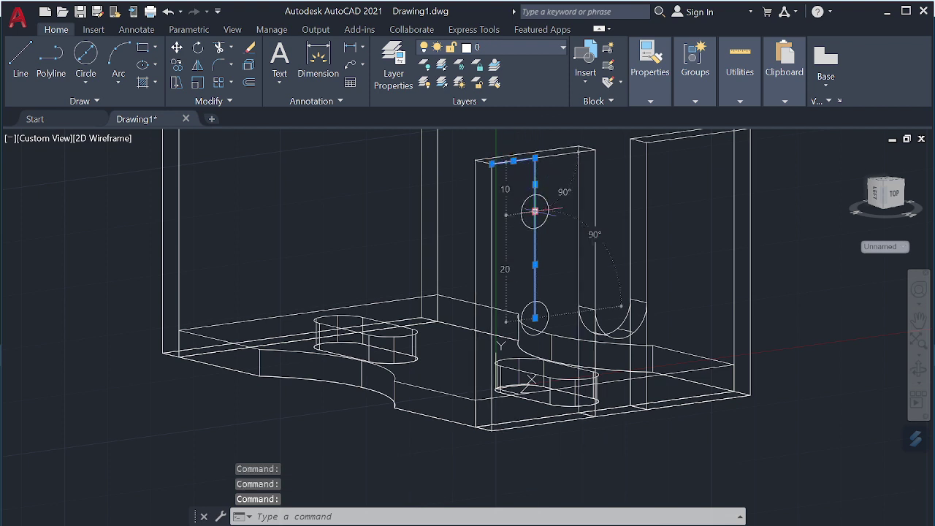
pyautogui.press('Delete')
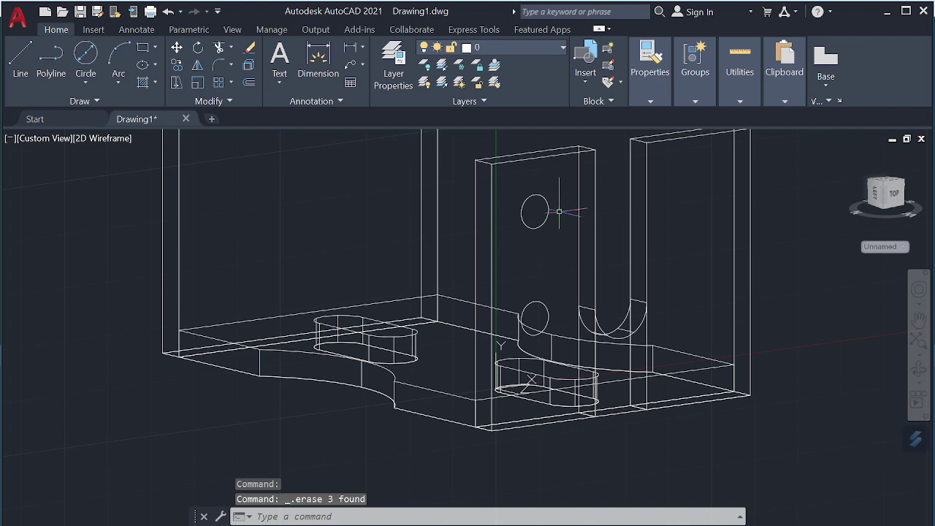
# Select both wall circles for mirroring, orbit to look down on the base, then cancel the mirror
pyautogui.click(547, 213)
pyautogui.click(543, 300)
pyautogui.write('MI')
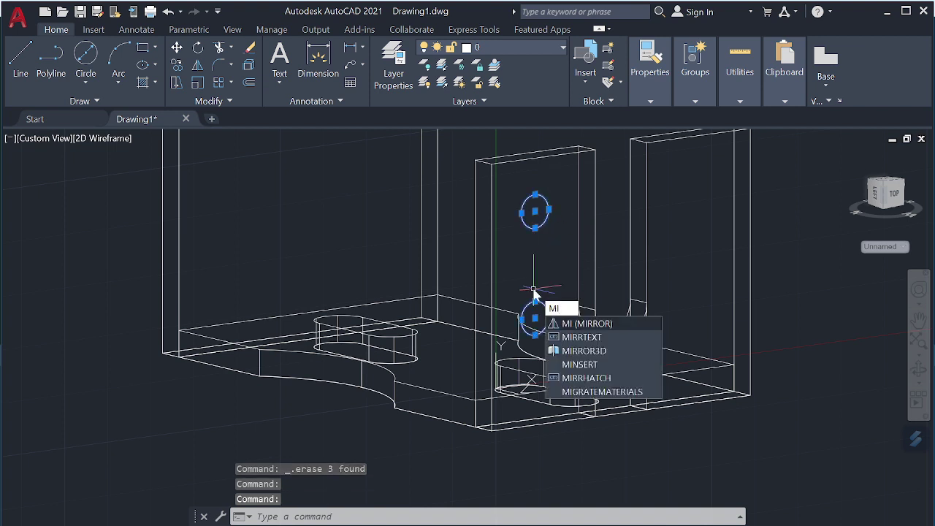
pyautogui.press('Return')
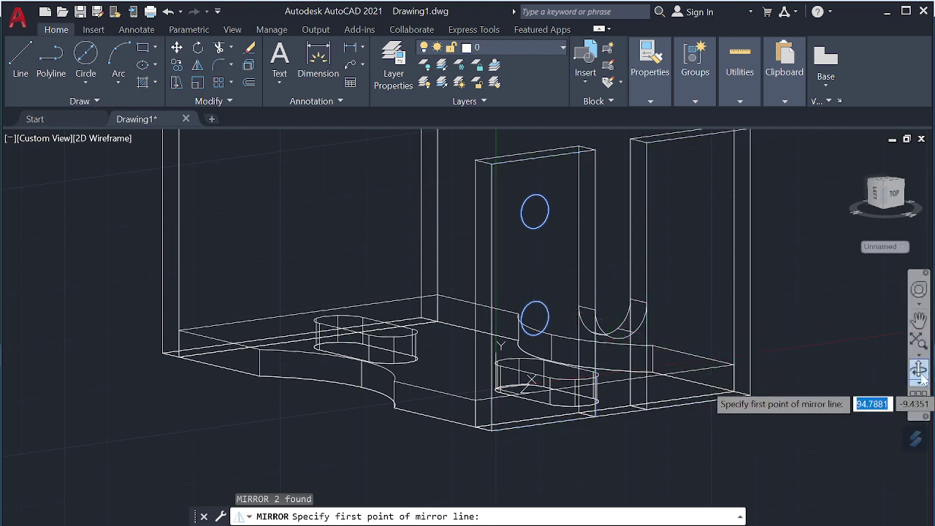
pyautogui.click(919, 371)
pyautogui.moveTo(855, 349); pyautogui.dragTo(818, 348)
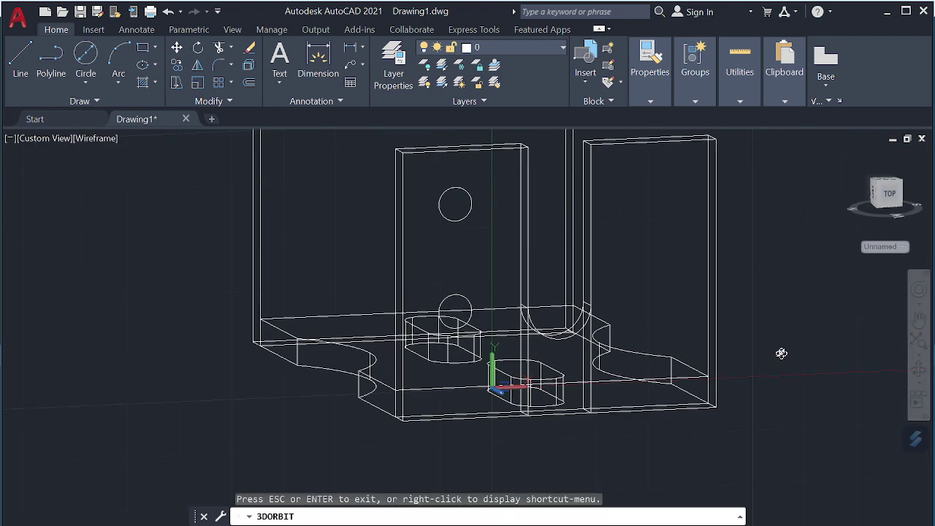
pyautogui.press('Escape')
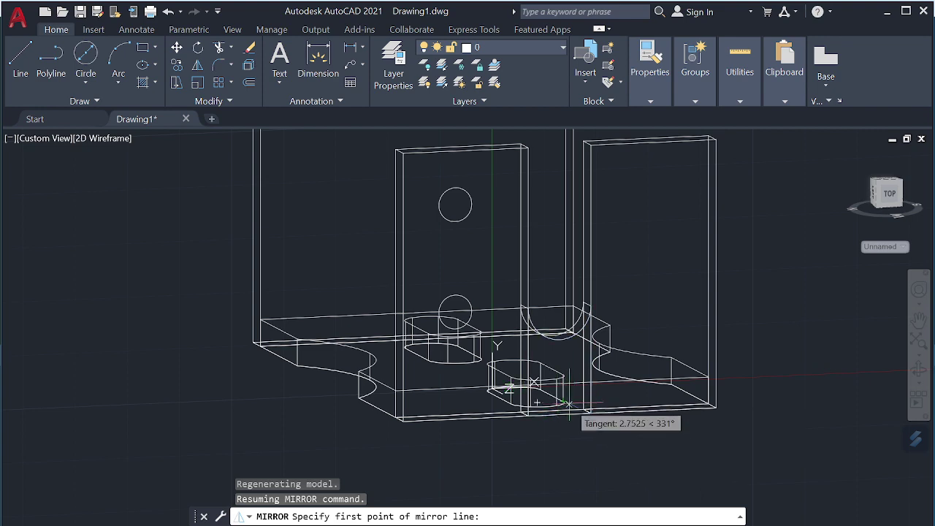
pyautogui.click(918, 369)
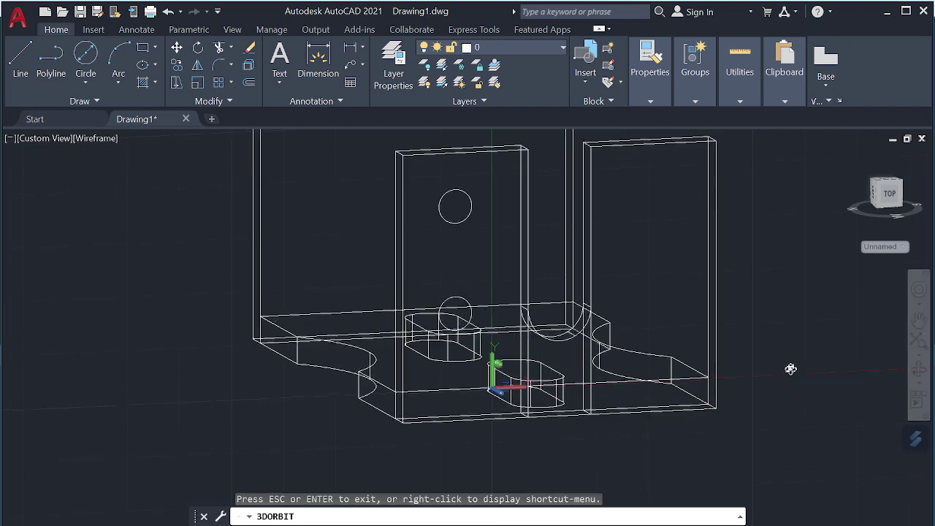
pyautogui.moveTo(790, 368); pyautogui.dragTo(785, 395)
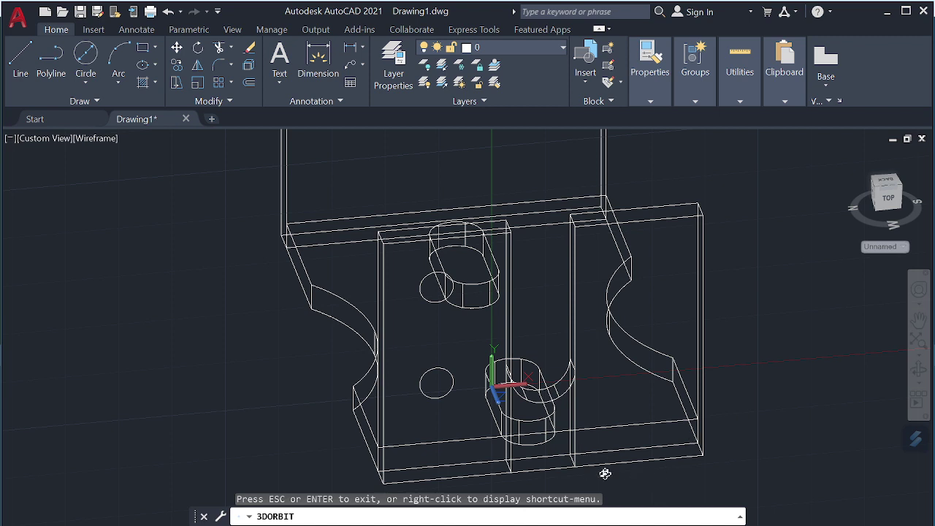
pyautogui.press('Escape')
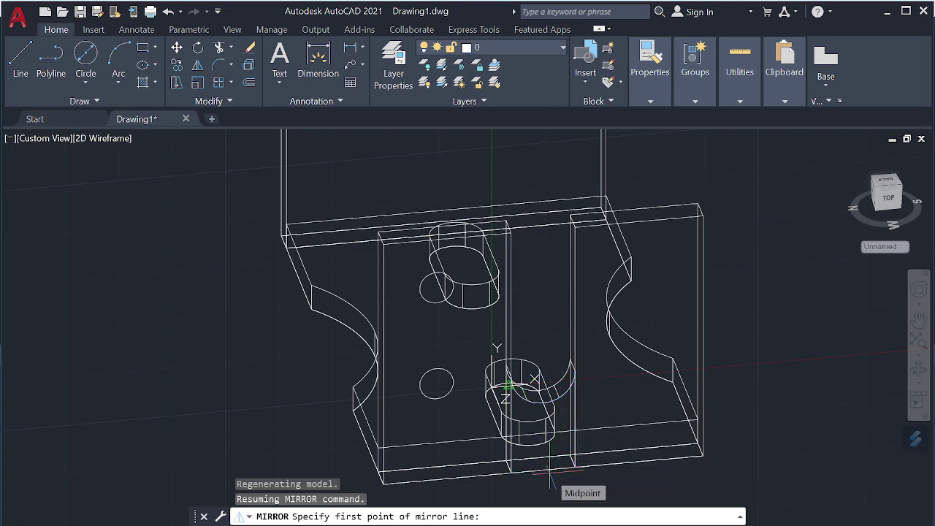
pyautogui.press('Escape')
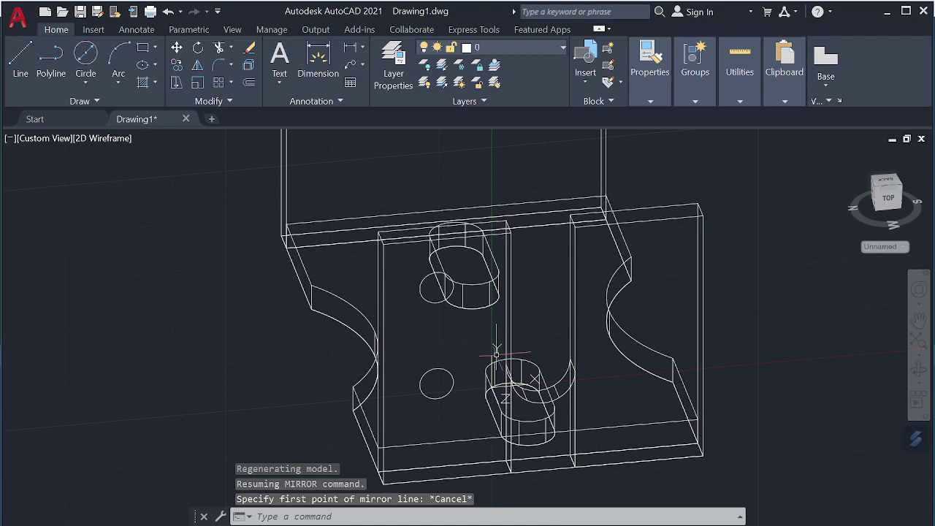
# Select the two hole circles on the left wall, start MIRROR, and orbit to a front view
pyautogui.click(496, 374)
pyautogui.click(491, 387)
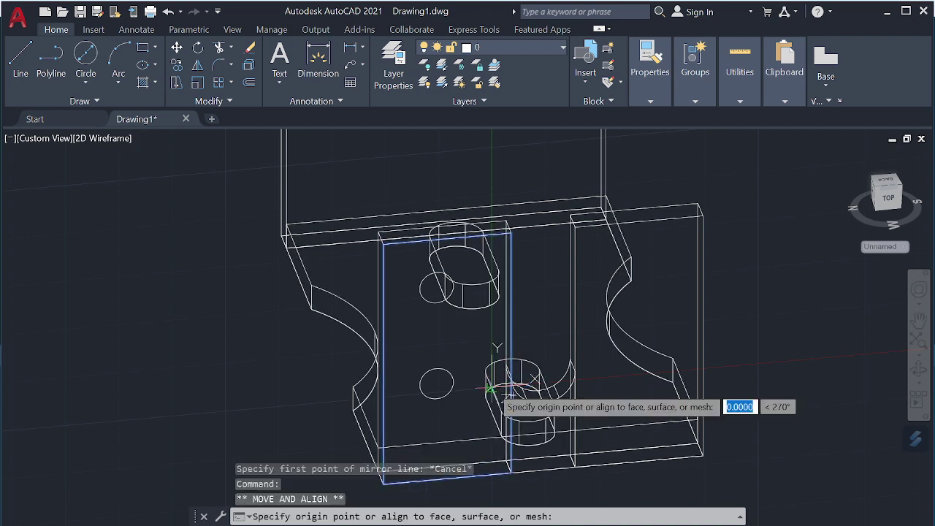
pyautogui.click(627, 356)
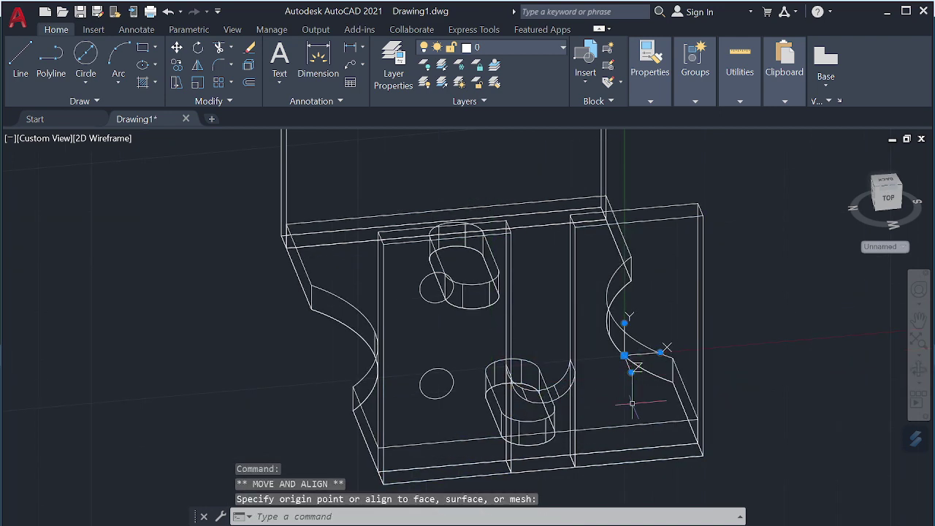
pyautogui.press('Escape')
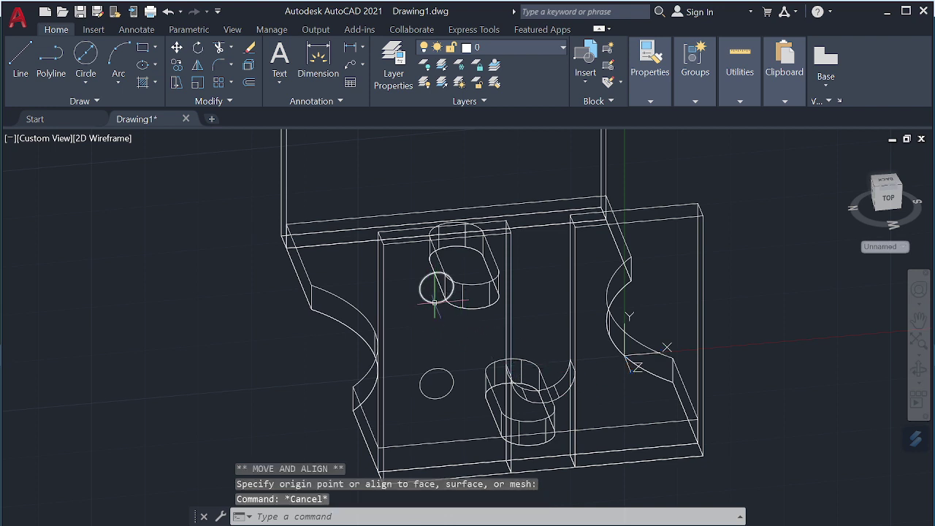
pyautogui.click(435, 301)
pyautogui.click(444, 366)
pyautogui.write('m')
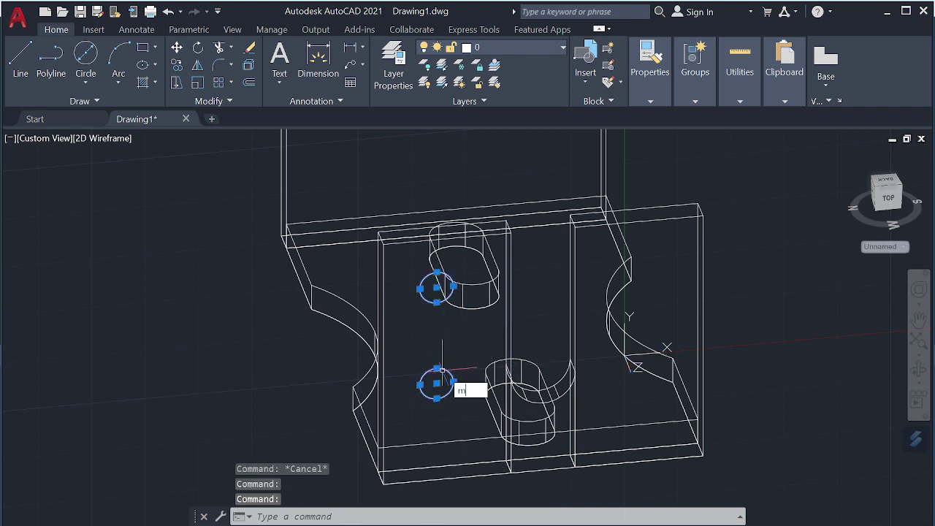
pyautogui.write('i')
pyautogui.press('Return')
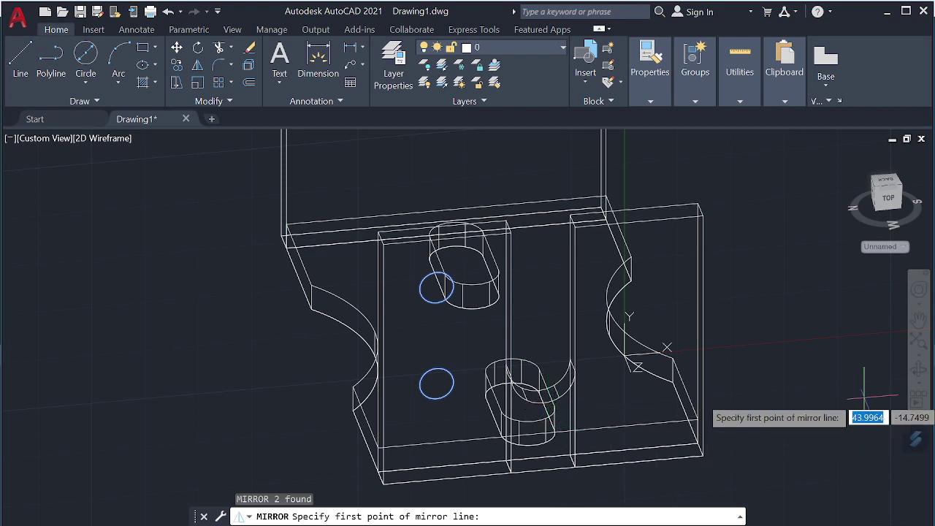
pyautogui.click(919, 370)
pyautogui.moveTo(817, 433)
pyautogui.mouseDown()
pyautogui.moveTo(782, 413)
pyautogui.moveTo(811, 378)
pyautogui.moveTo(814, 404)
pyautogui.mouseUp()
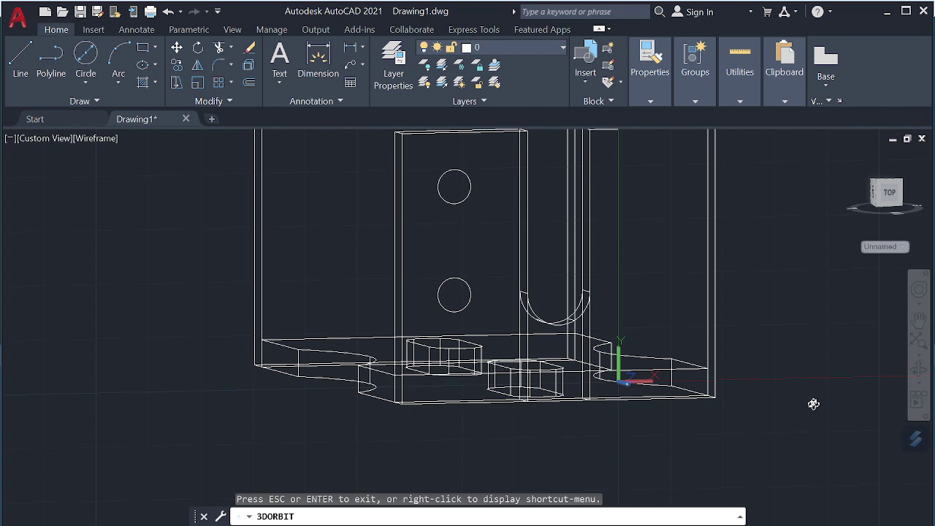
# Mirror the two circles across a line through the central cutout's midpoint, keeping the originals
pyautogui.press('Escape')
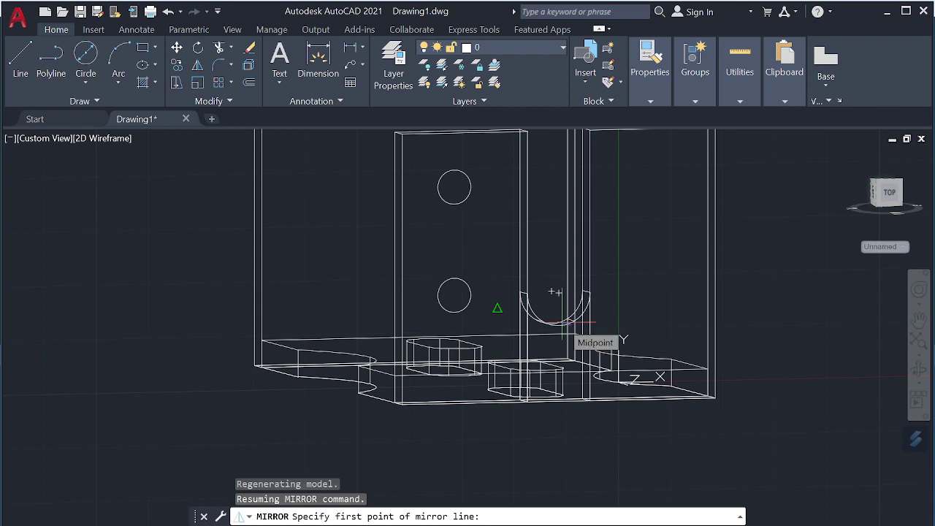
pyautogui.click(563, 321)
pyautogui.click(604, 436)
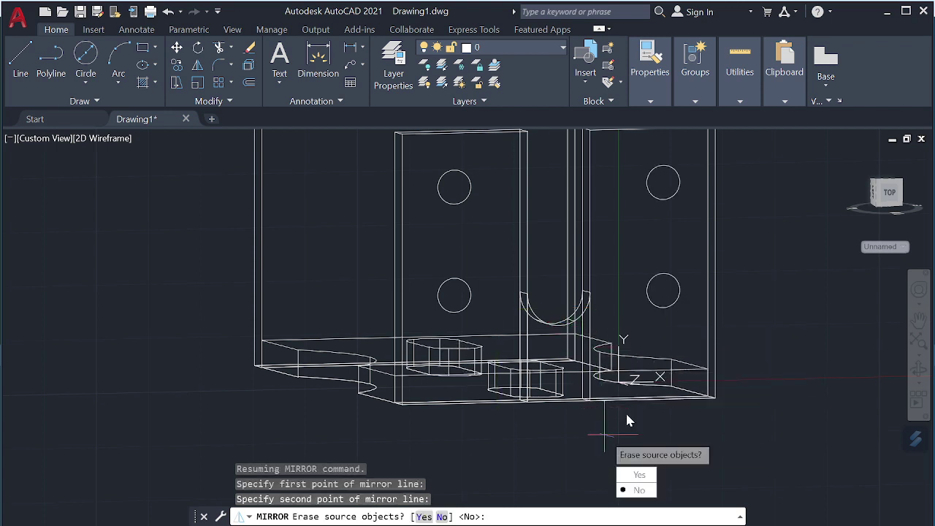
pyautogui.click(639, 490)
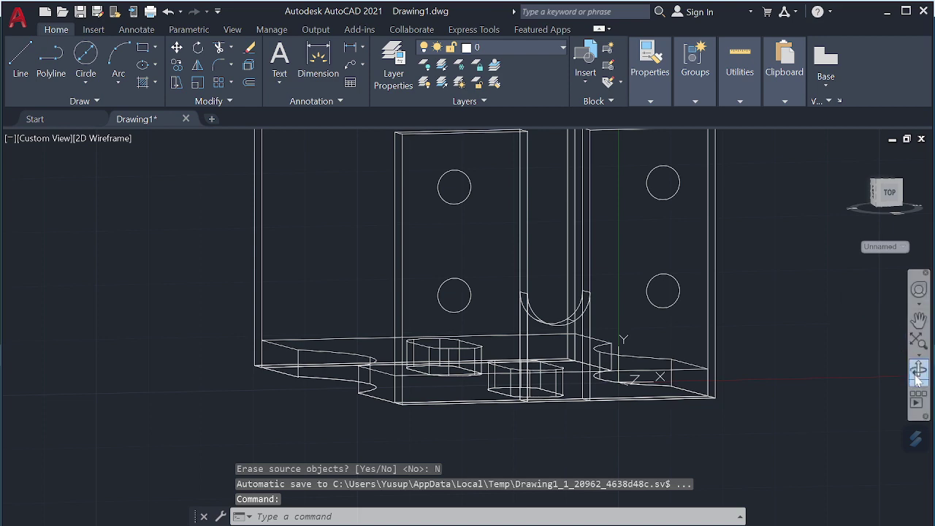
pyautogui.click(918, 371)
pyautogui.moveTo(870, 351)
pyautogui.mouseDown()
pyautogui.moveTo(791, 380)
pyautogui.moveTo(805, 346)
pyautogui.moveTo(799, 364)
pyautogui.mouseUp()
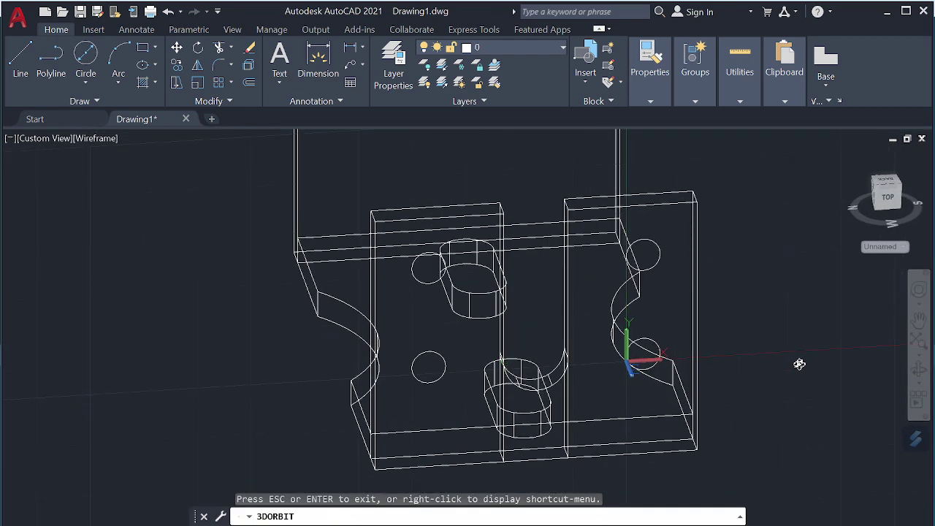
# Press-pull the four wall circles (upper-left, lower-left, upper-right, lower-right) through the walls as holes
pyautogui.press('Escape')
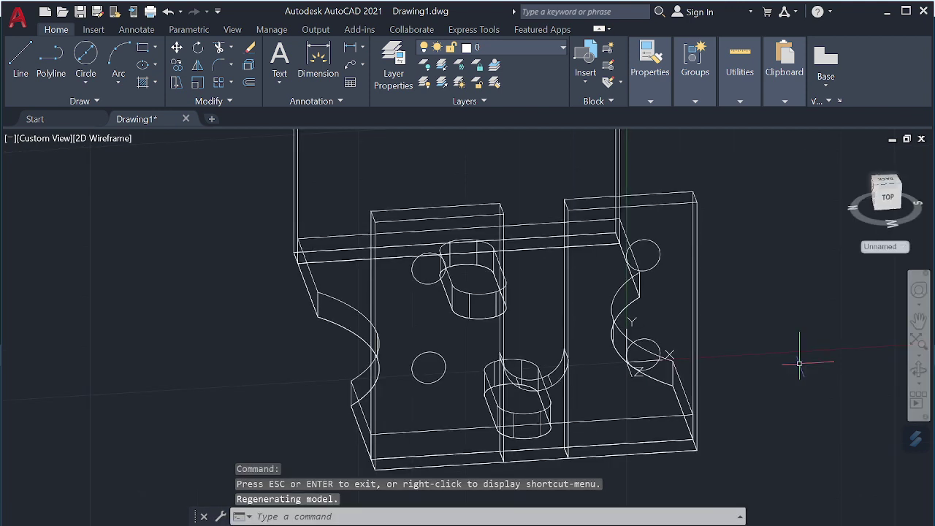
pyautogui.write('P')
pyautogui.press('Down')
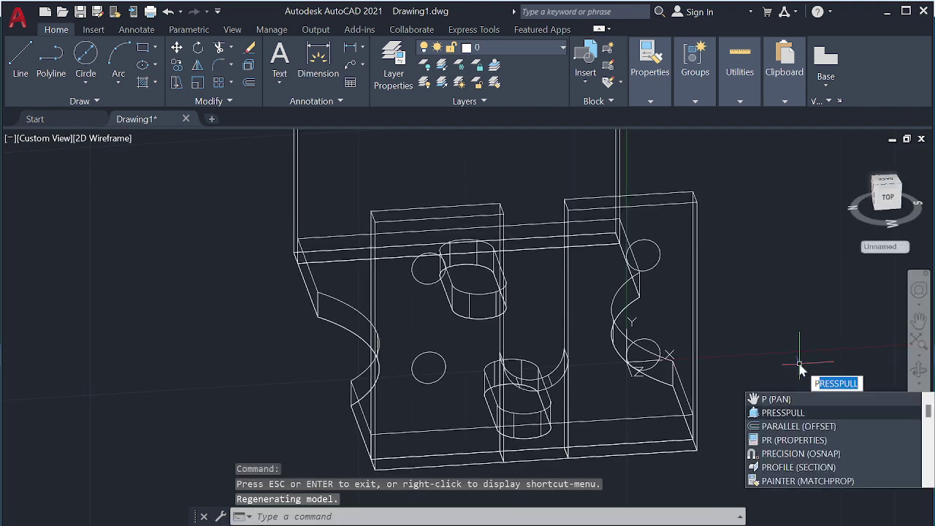
pyautogui.press('Return')
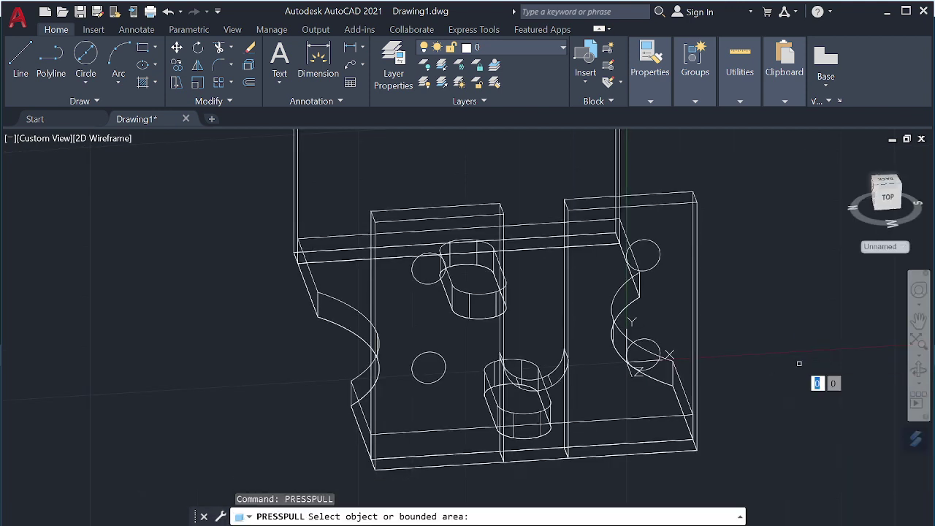
pyautogui.click(420, 269)
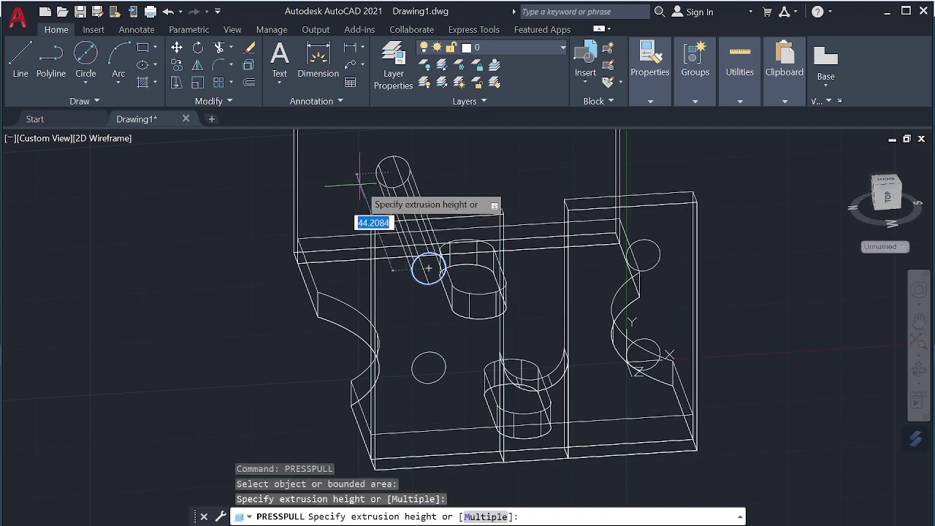
pyautogui.click(409, 286)
pyautogui.click(424, 357)
pyautogui.click(409, 344)
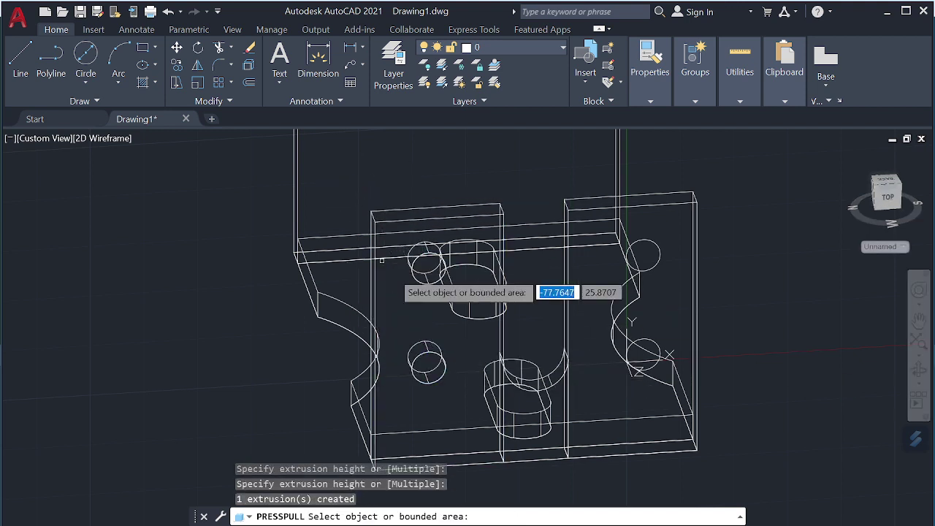
pyautogui.click(643, 254)
pyautogui.click(619, 189)
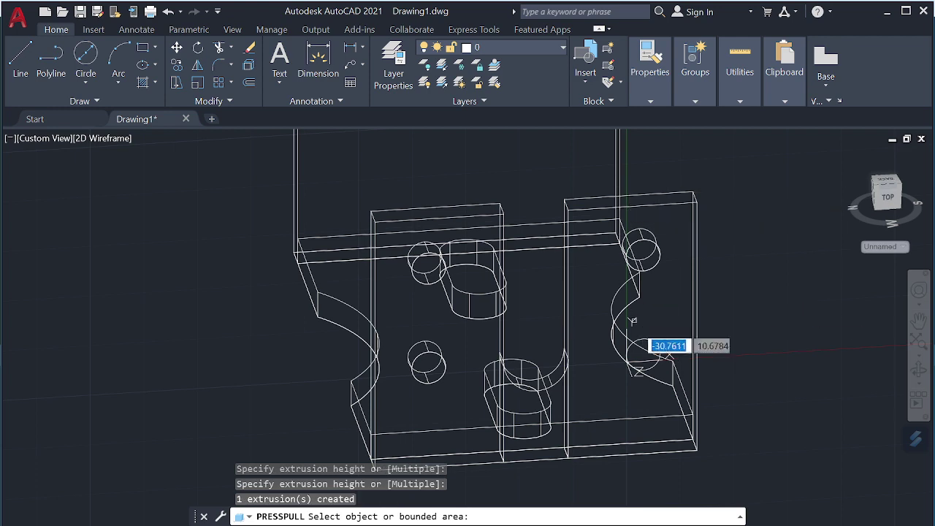
pyautogui.click(638, 351)
pyautogui.click(657, 314)
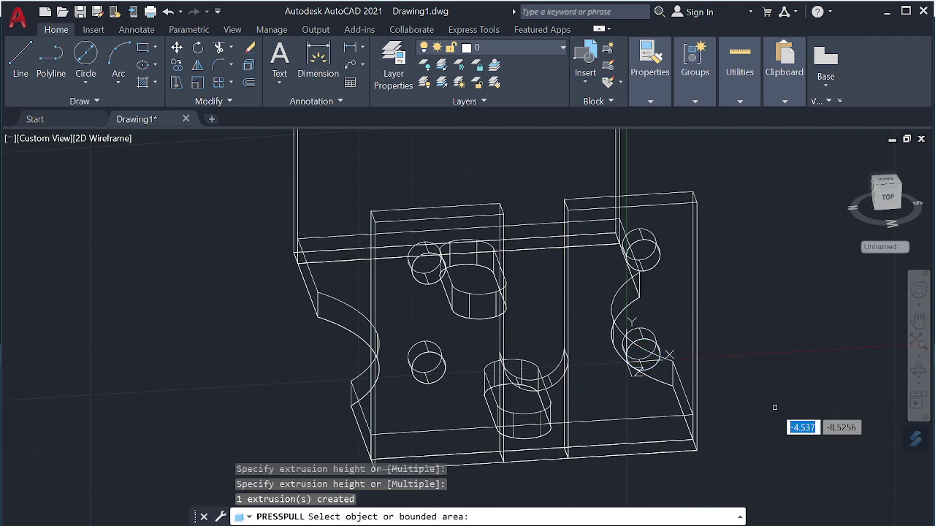
pyautogui.press('Return')
# Pan the model slightly left and orbit it to a front view
pyautogui.moveTo(781, 375); pyautogui.dragTo(724, 374, button='middle')
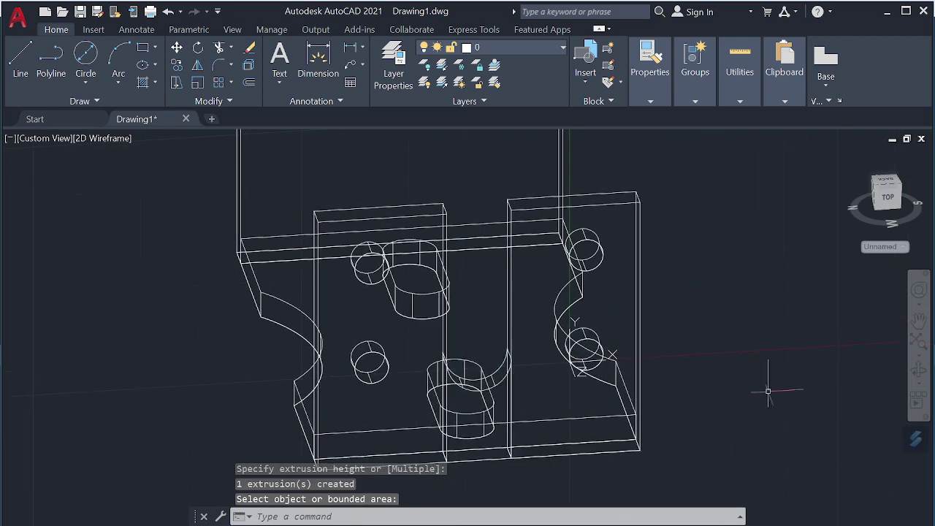
pyautogui.click(919, 371)
pyautogui.moveTo(859, 393)
pyautogui.mouseDown()
pyautogui.moveTo(772, 355)
pyautogui.moveTo(707, 409)
pyautogui.moveTo(631, 390)
pyautogui.moveTo(616, 407)
pyautogui.moveTo(632, 438)
pyautogui.moveTo(765, 431)
pyautogui.moveTo(852, 384)
pyautogui.mouseUp()
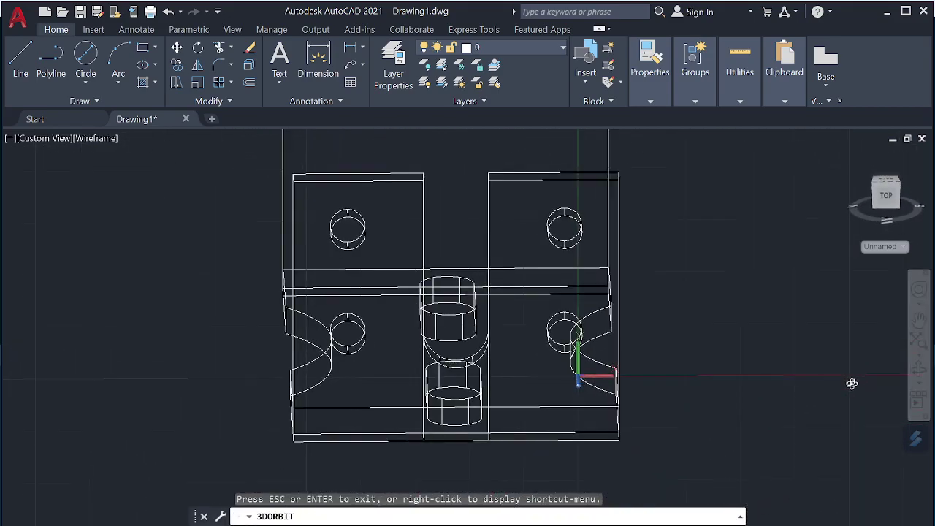
pyautogui.press('Escape')
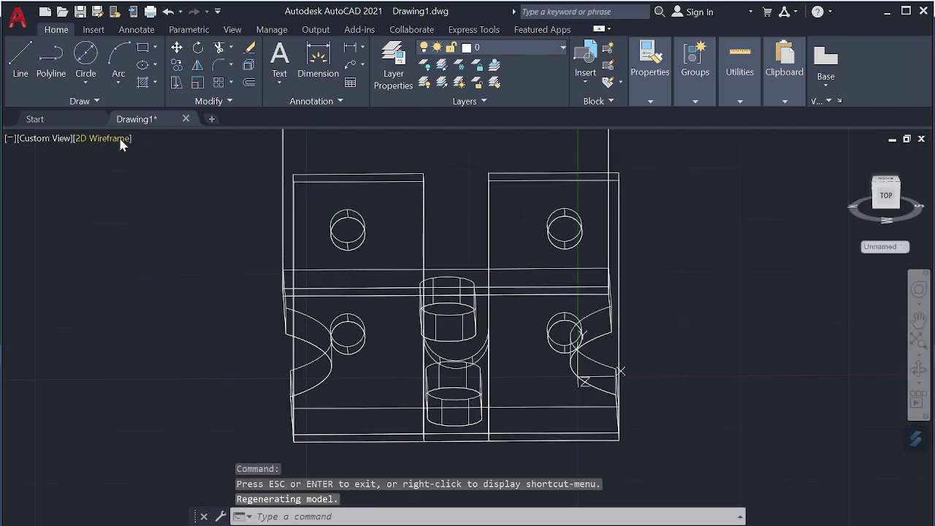
# Switch to the X-Ray visual style and orbit to an angled view from above
pyautogui.click(122, 139)
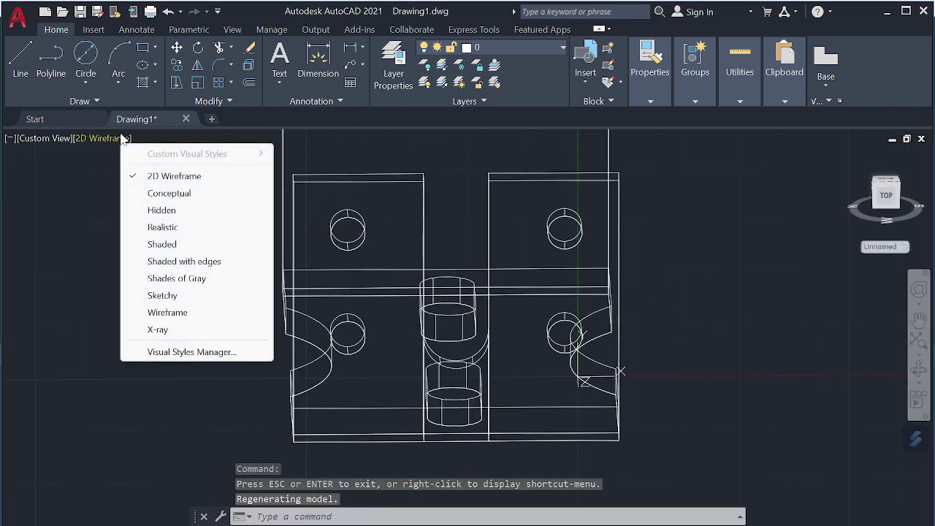
pyautogui.click(238, 328)
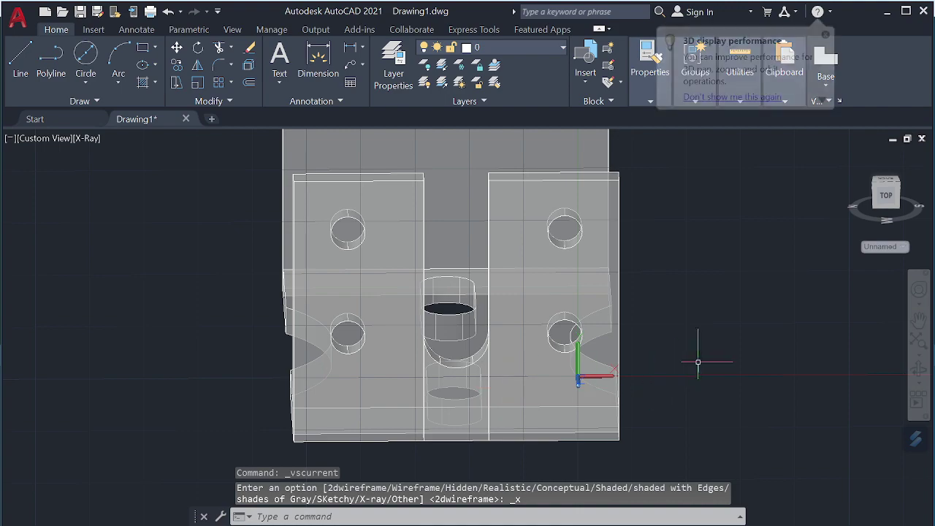
pyautogui.click(919, 368)
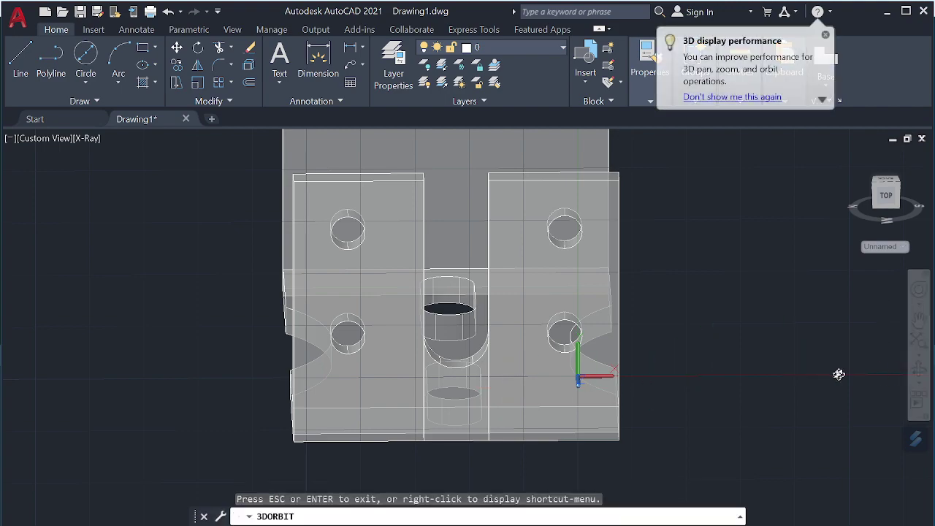
pyautogui.moveTo(835, 375)
pyautogui.mouseDown()
pyautogui.moveTo(603, 377)
pyautogui.moveTo(881, 355)
pyautogui.moveTo(735, 390)
pyautogui.mouseUp()
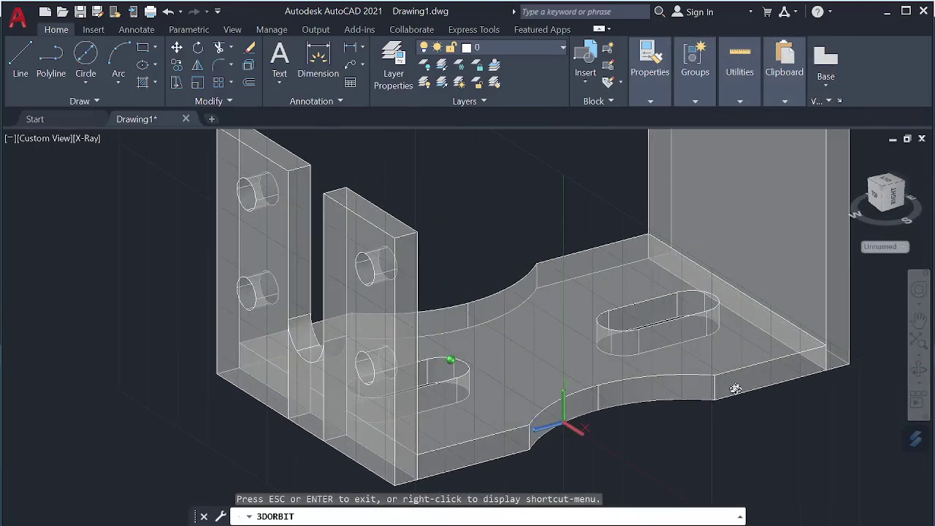
pyautogui.press('Escape')
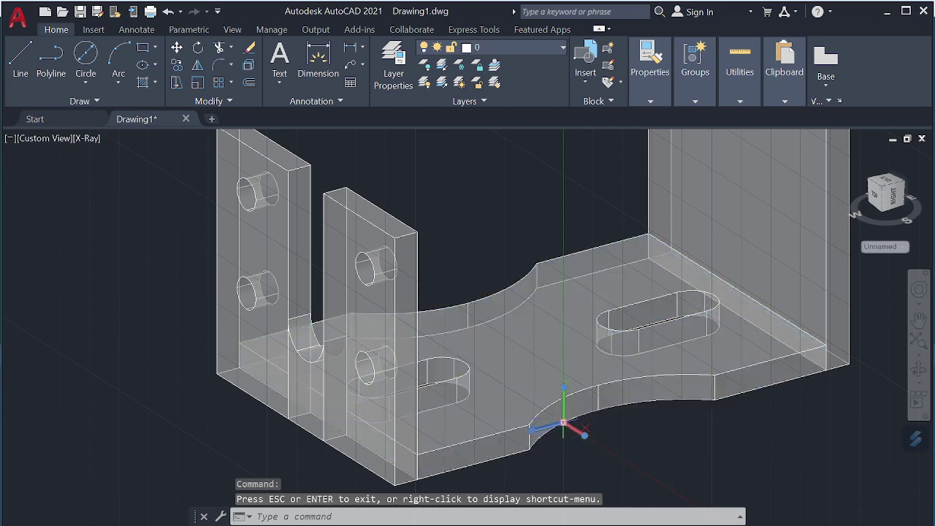
# Move the UCS origin onto the tall wall's vertical face
pyautogui.rightClick(563, 423)
pyautogui.click(613, 439)
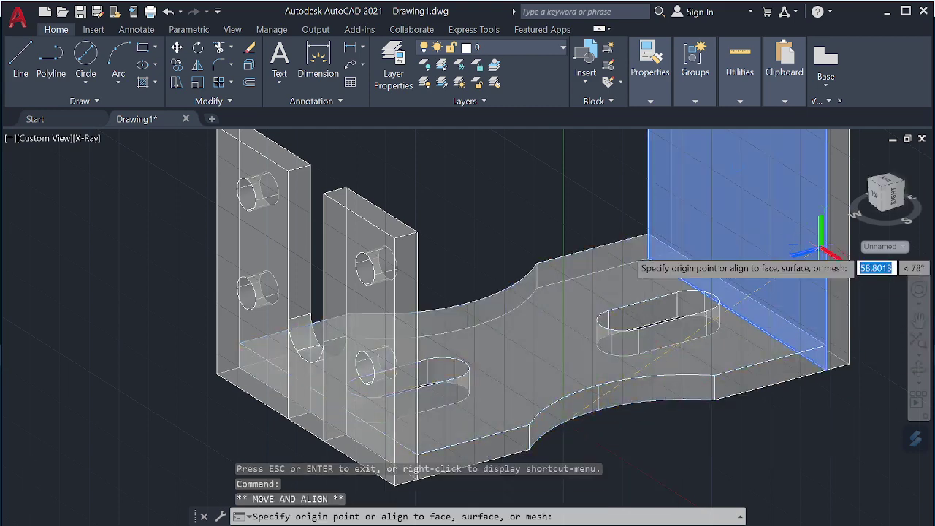
pyautogui.click(806, 257)
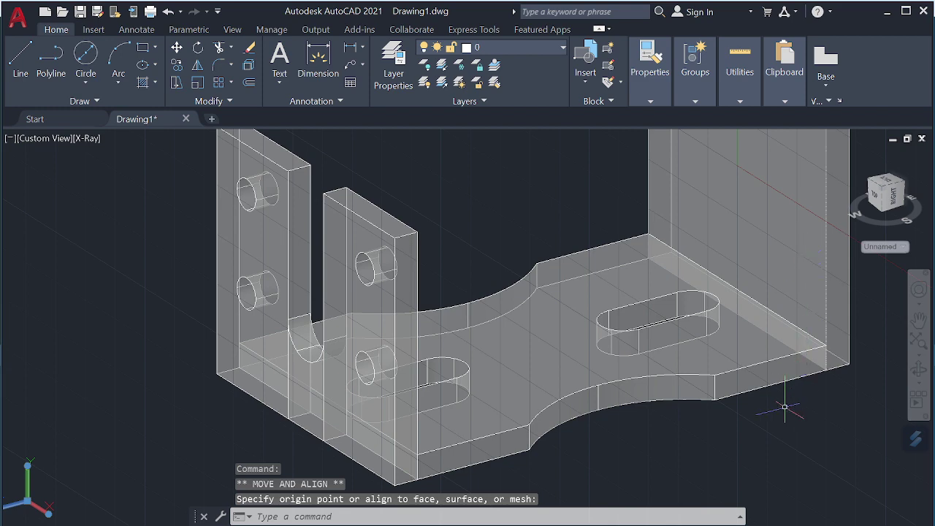
# Orbit the bracket to see the tall wall face-on from below the base
pyautogui.click(919, 369)
pyautogui.moveTo(818, 387)
pyautogui.mouseDown()
pyautogui.moveTo(694, 387)
pyautogui.moveTo(681, 378)
pyautogui.mouseUp()
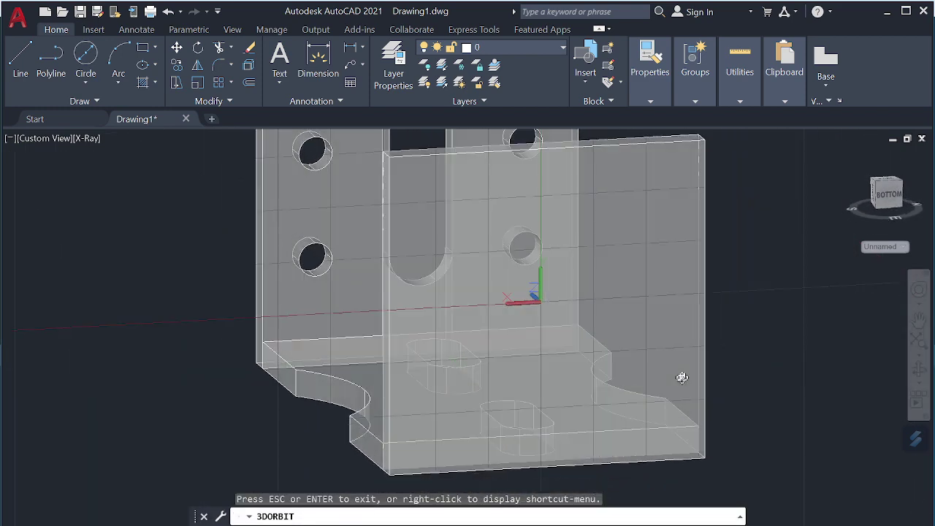
pyautogui.moveTo(677, 420); pyautogui.dragTo(666, 424)
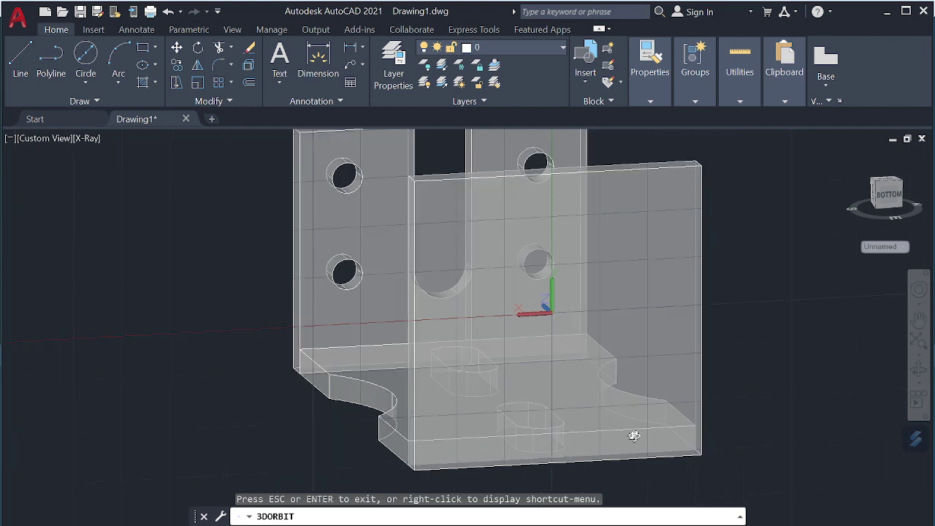
pyautogui.press('Escape')
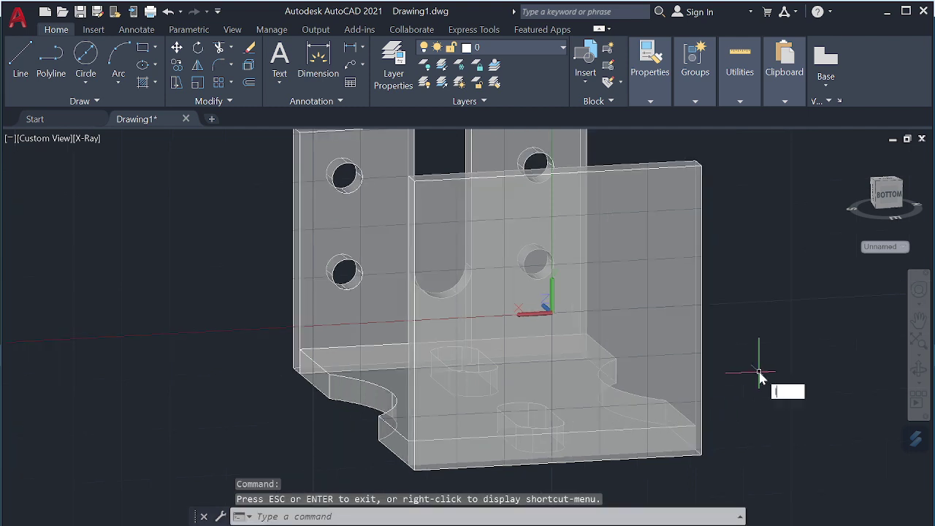
# Draw two 30-unit line segments starting at the wall's corner
pyautogui.write('l')
pyautogui.press('Return')
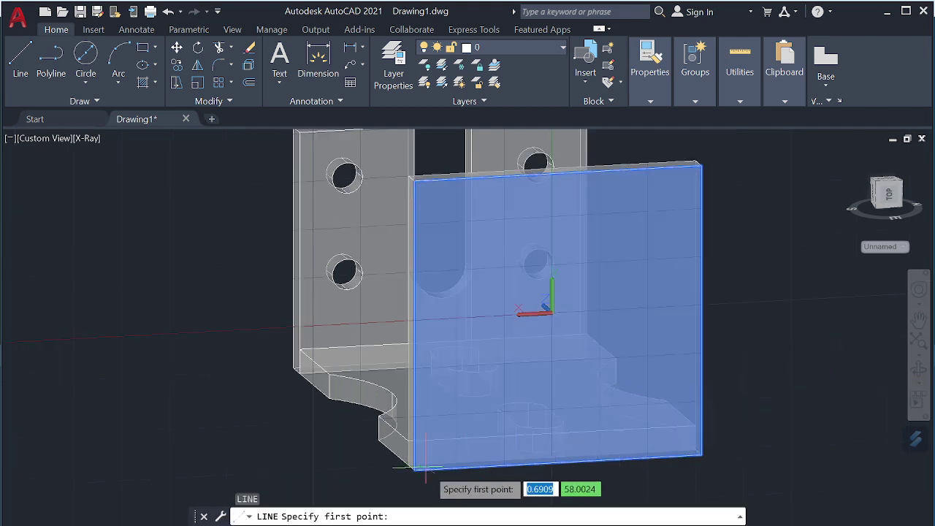
pyautogui.click(413, 471)
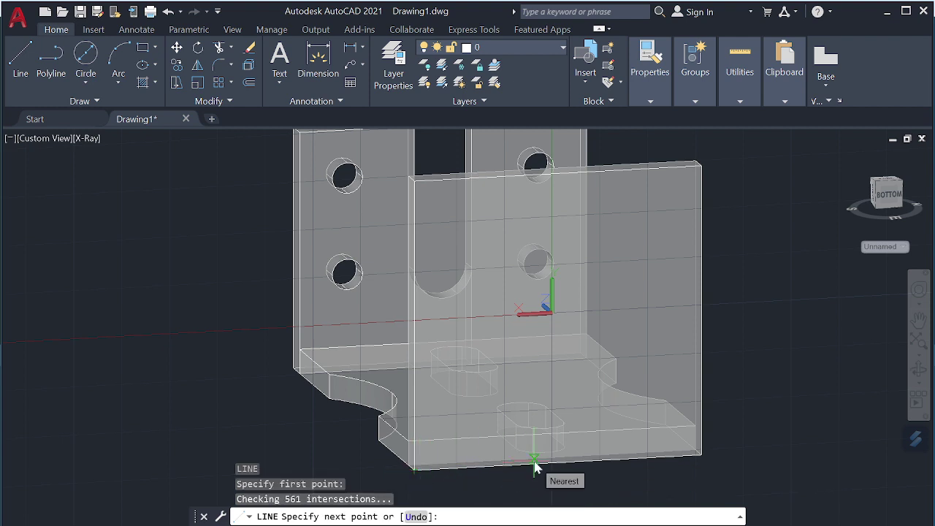
pyautogui.write('30')
pyautogui.press('Return')
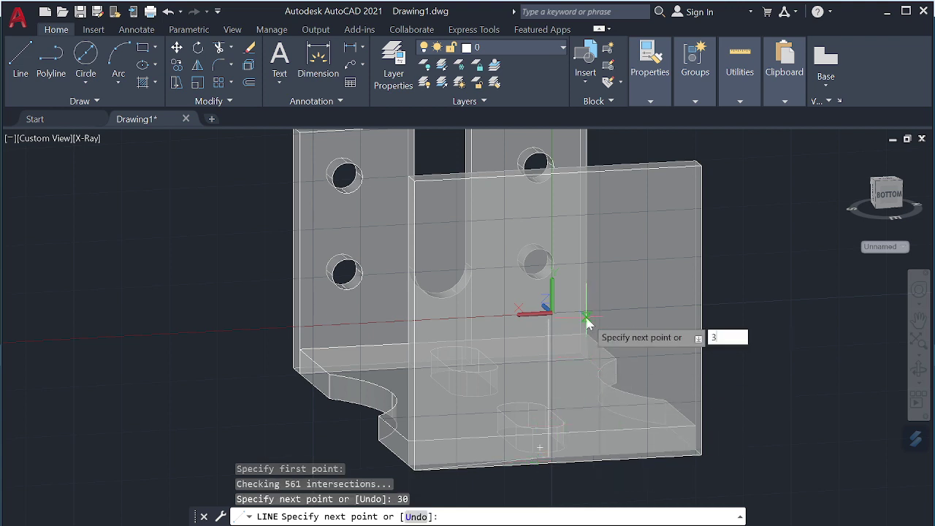
pyautogui.press('Return')
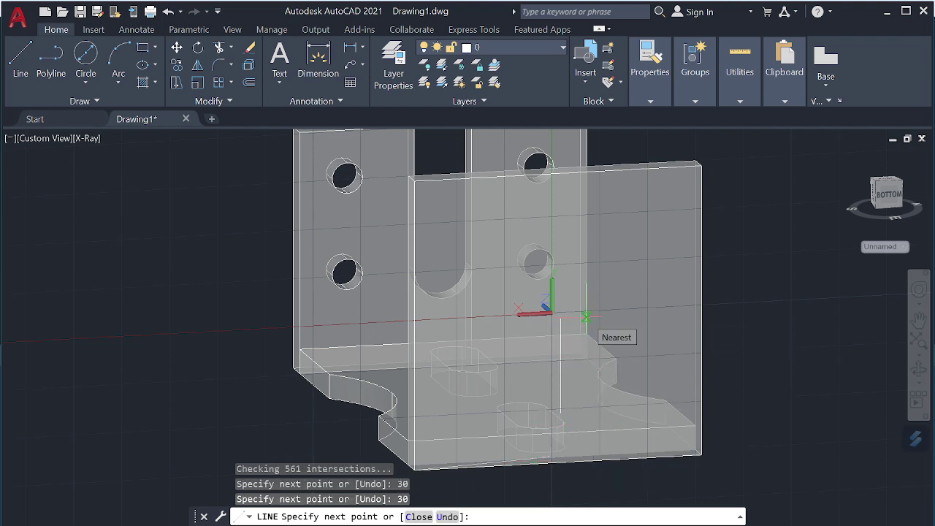
pyautogui.press('Escape')
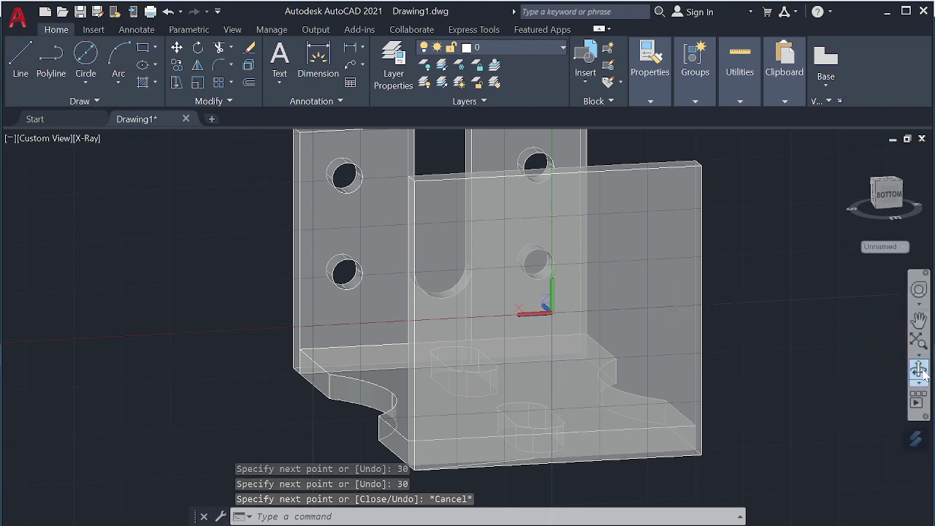
# Orbit slightly, then draw a 30-unit vertical line up from the bottom edge's midpoint
pyautogui.click(919, 371)
pyautogui.moveTo(785, 344)
pyautogui.mouseDown()
pyautogui.moveTo(815, 335)
pyautogui.moveTo(854, 351)
pyautogui.mouseUp()
pyautogui.press('Escape')
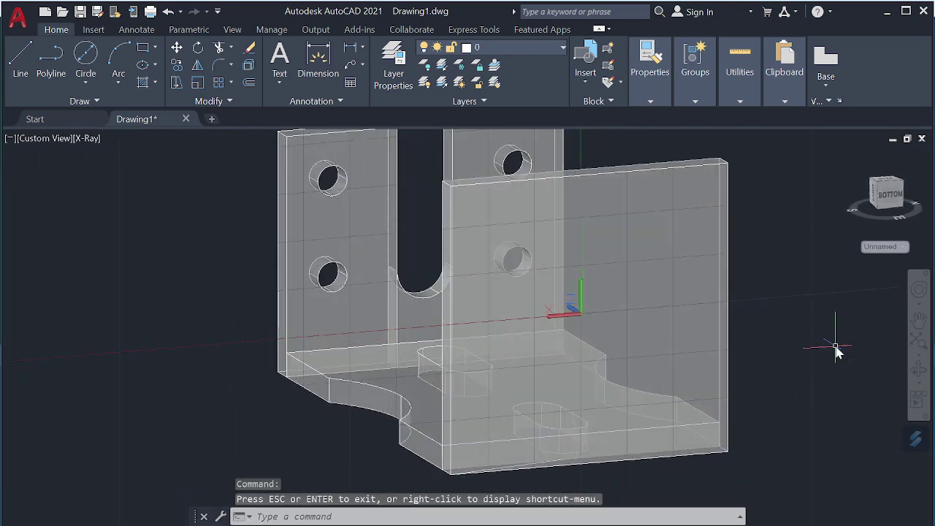
pyautogui.write('l')
pyautogui.press('Return')
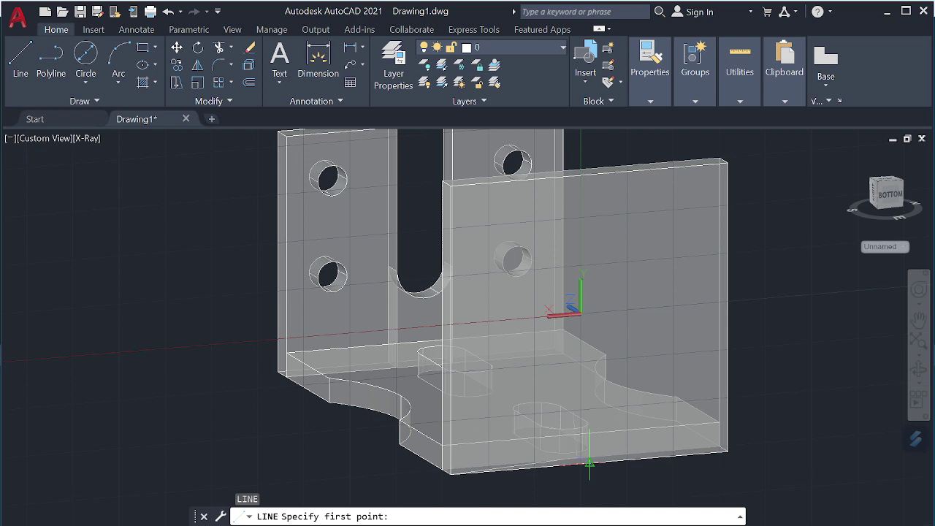
pyautogui.click(589, 462)
pyautogui.write('30')
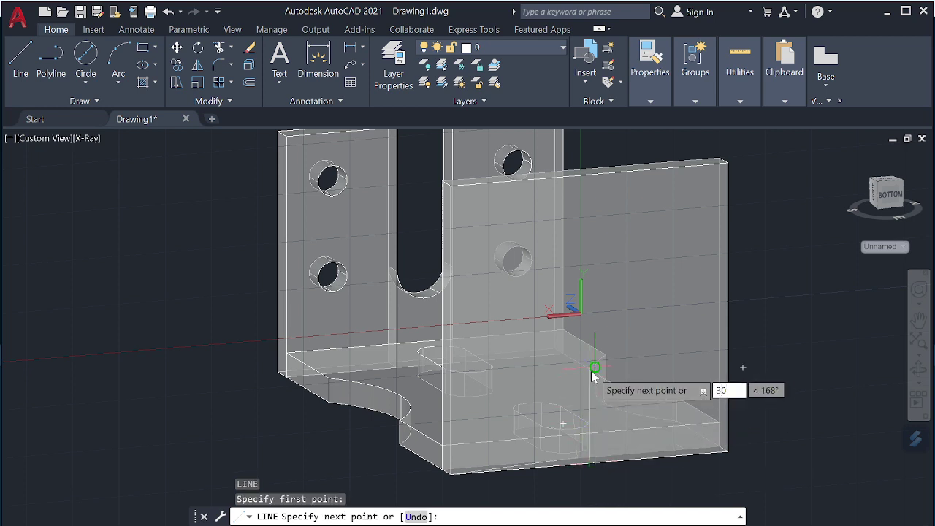
pyautogui.press('Return')
pyautogui.press('Escape')
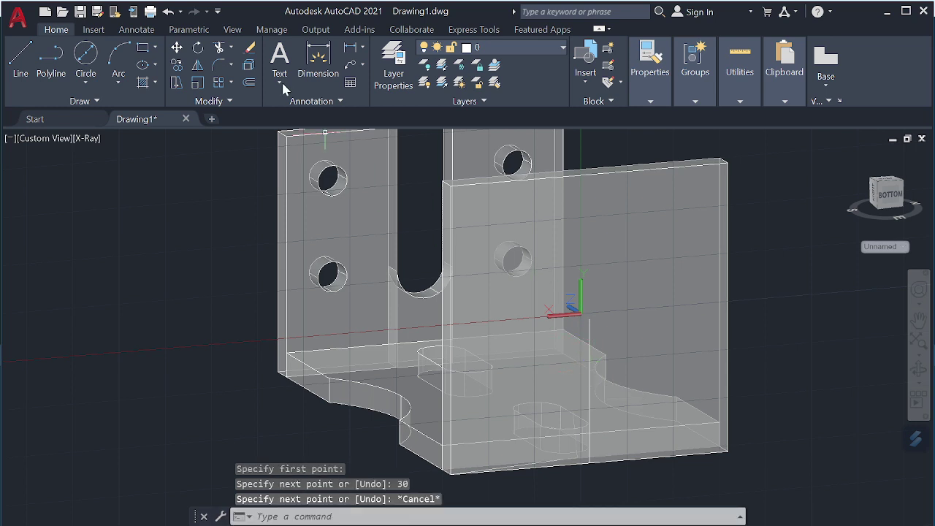
pyautogui.click(86, 82)
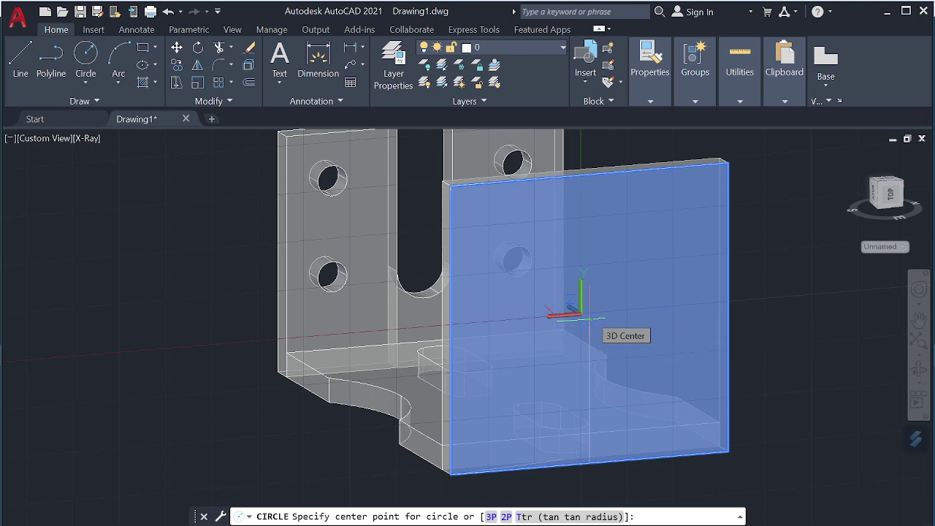
# Draw a radius-30 circle at the guide line's top, then press-pull away both upper corners outside it
pyautogui.click(590, 318)
pyautogui.write('30')
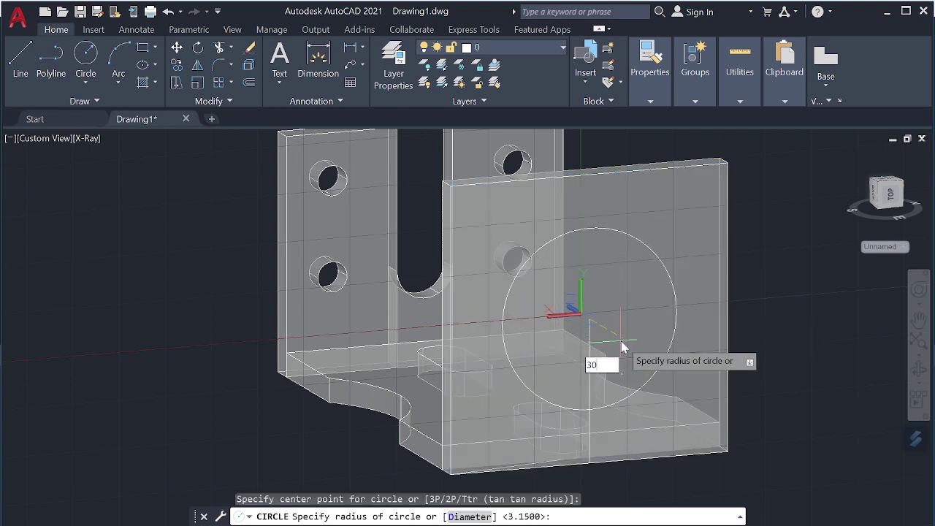
pyautogui.press('Return')
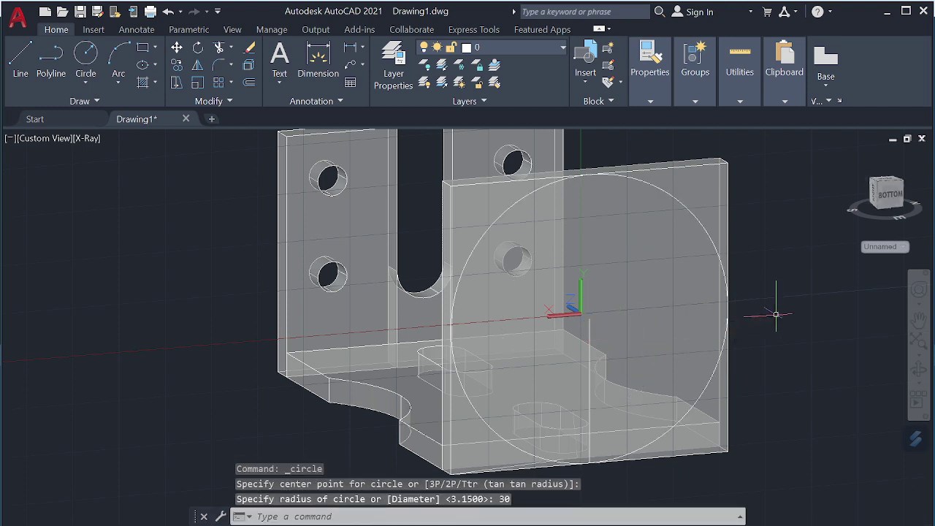
pyautogui.write('pr')
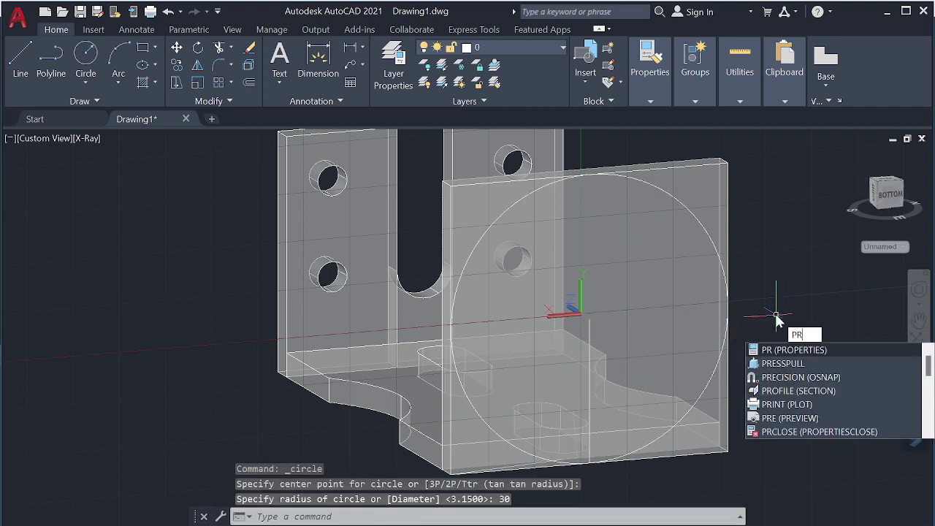
pyautogui.press('Down')
pyautogui.press('Return')
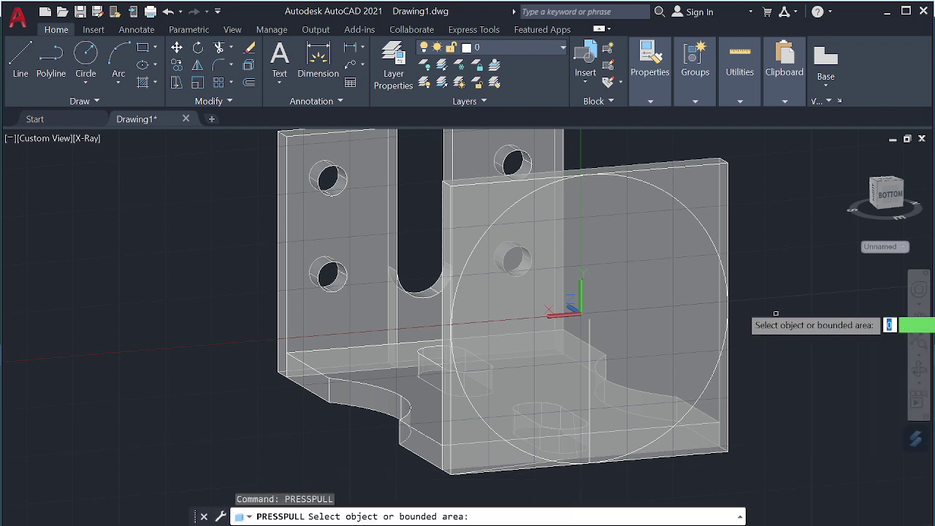
pyautogui.click(713, 187)
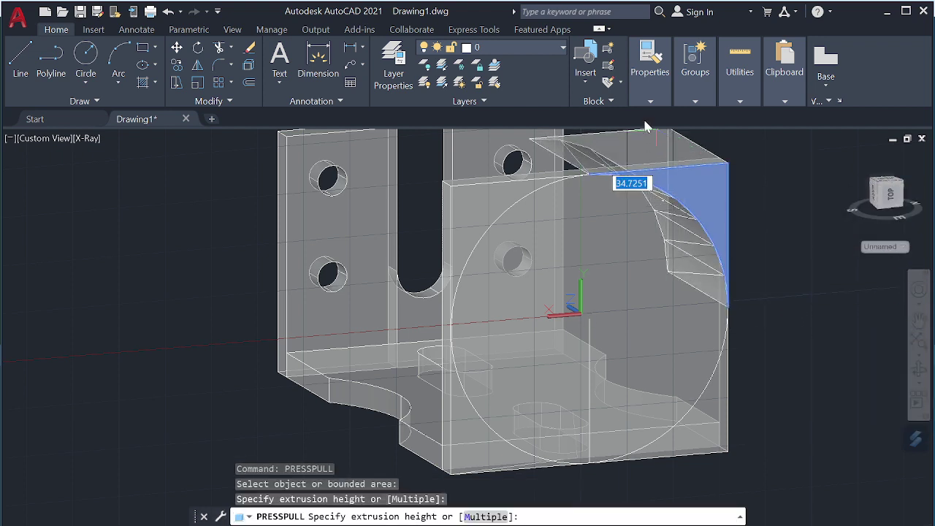
pyautogui.click(617, 157)
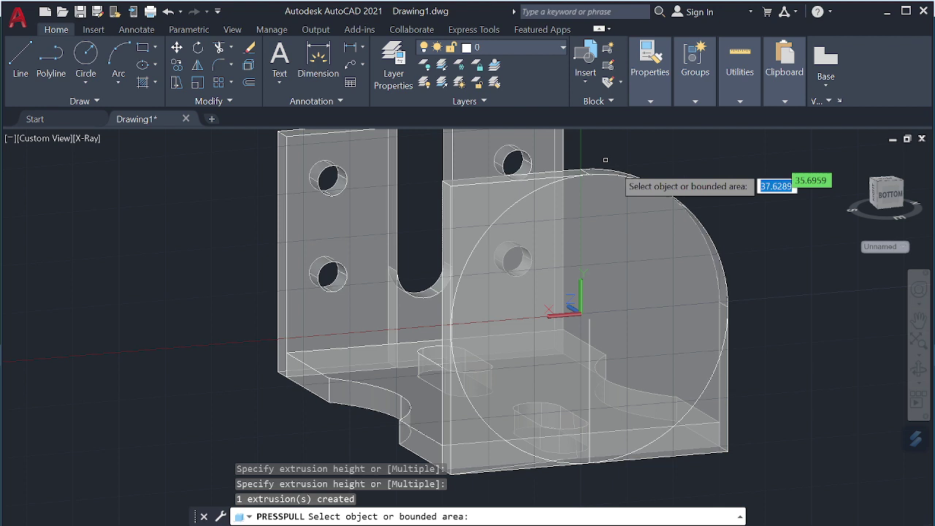
pyautogui.click(456, 203)
pyautogui.click(512, 212)
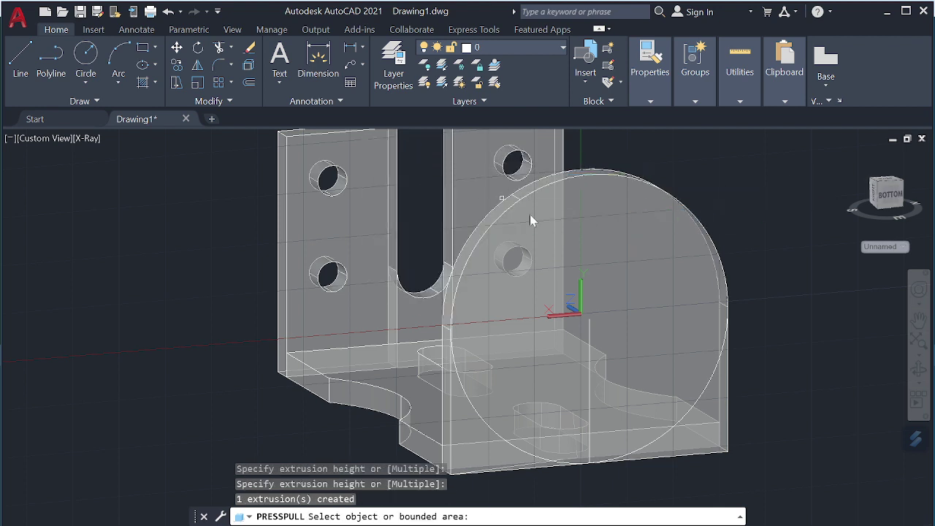
pyautogui.press('Return')
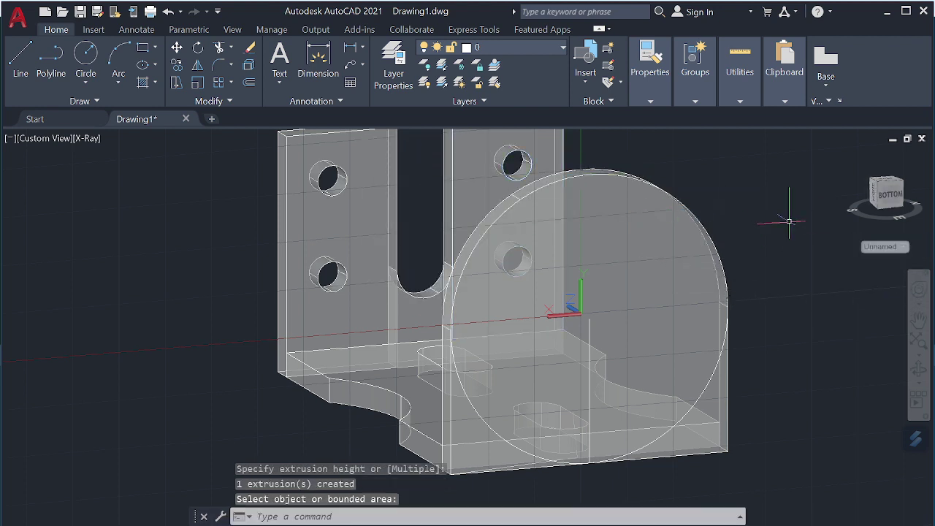
# Draw a 40-diameter circle centred on the arc's centre
pyautogui.press('Return')
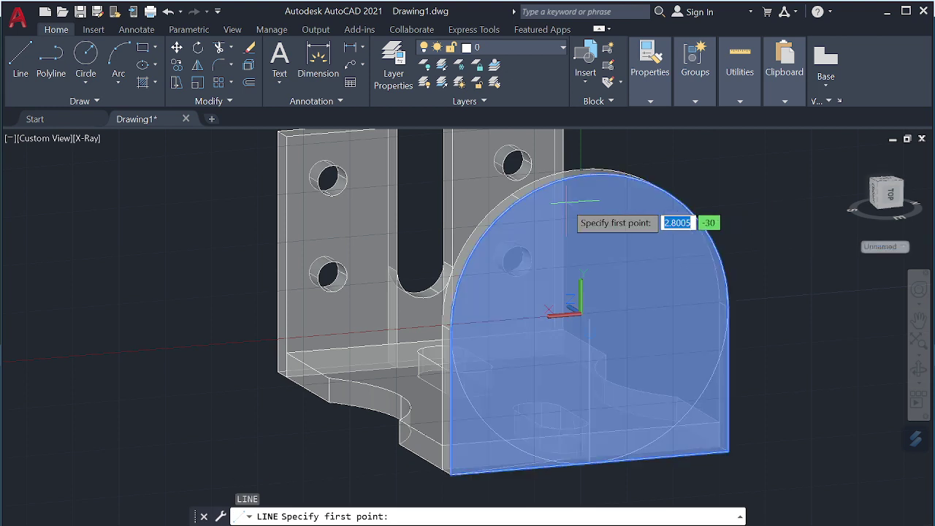
pyautogui.press('Escape')
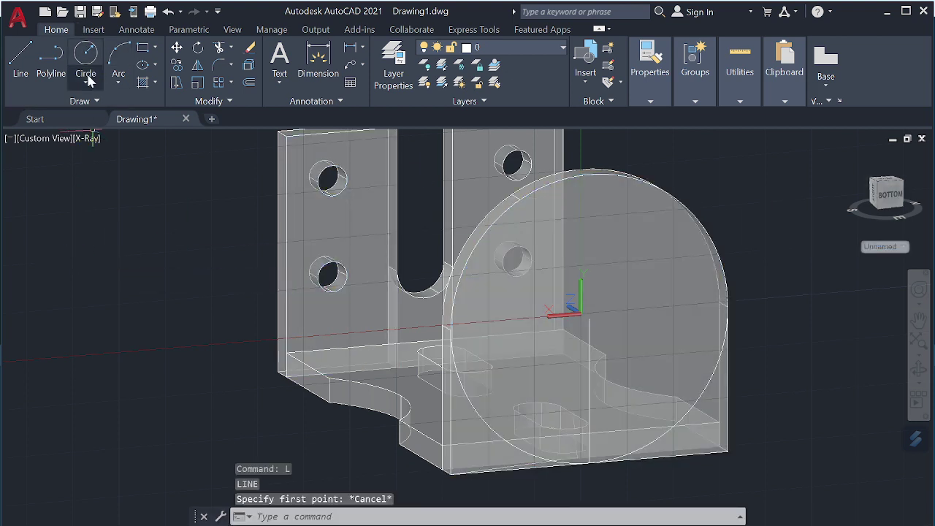
pyautogui.click(89, 80)
pyautogui.click(110, 108)
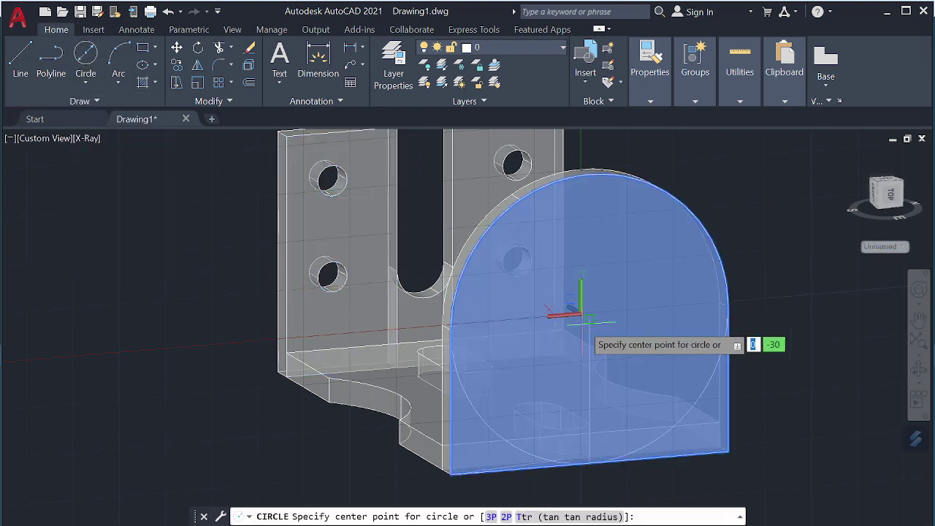
pyautogui.click(589, 321)
pyautogui.write('d')
pyautogui.press('Return')
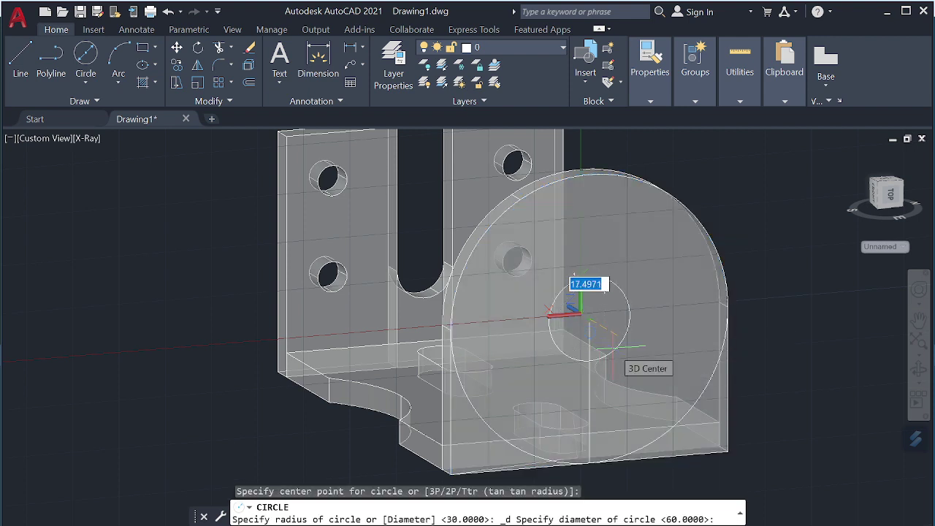
pyautogui.write('40')
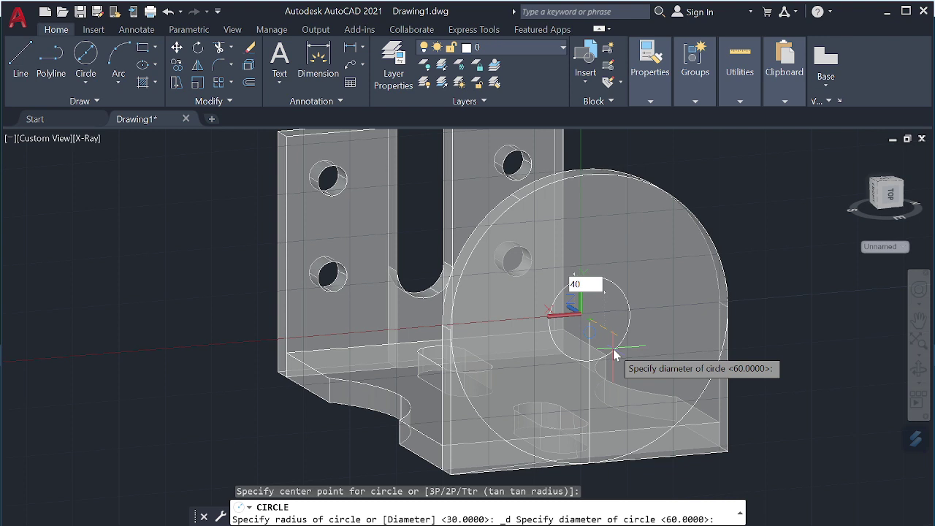
pyautogui.press('Return')
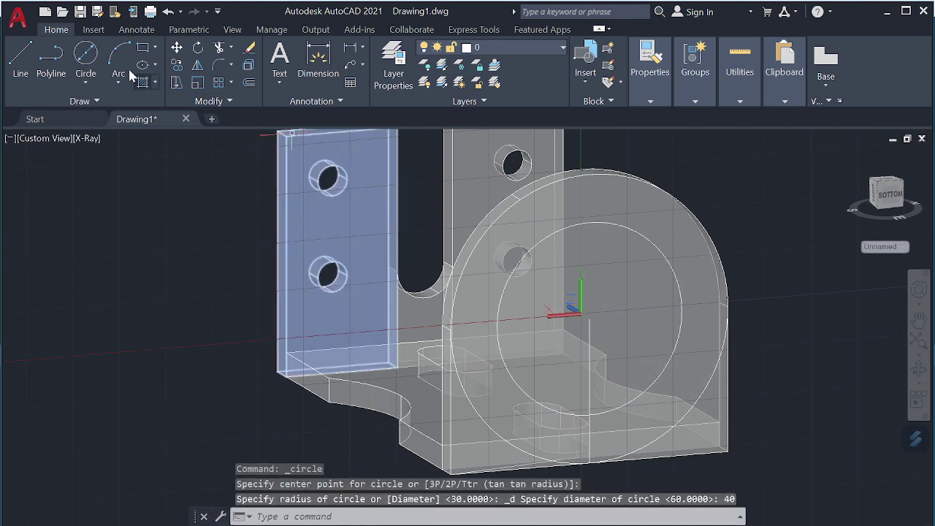
# Draw a 5.6-diameter circle at the top of the 40 circle and select it
pyautogui.click(87, 55)
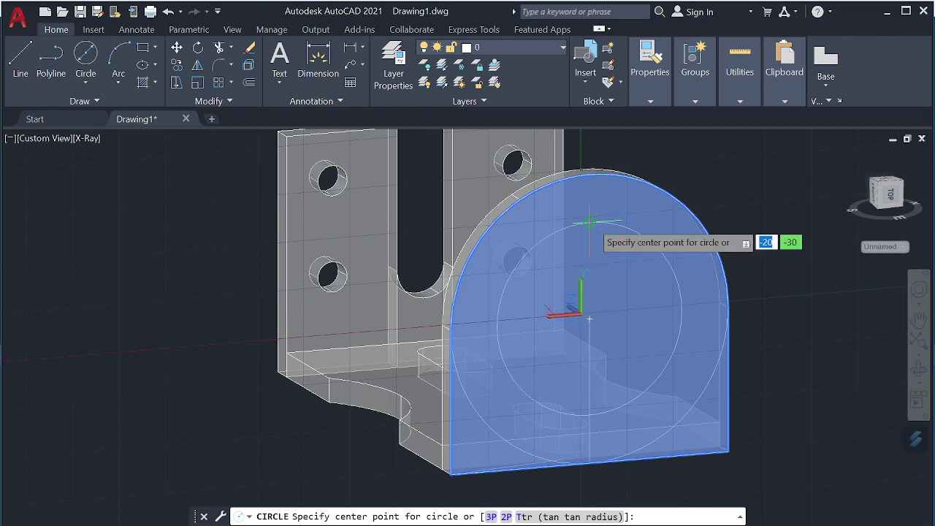
pyautogui.click(589, 222)
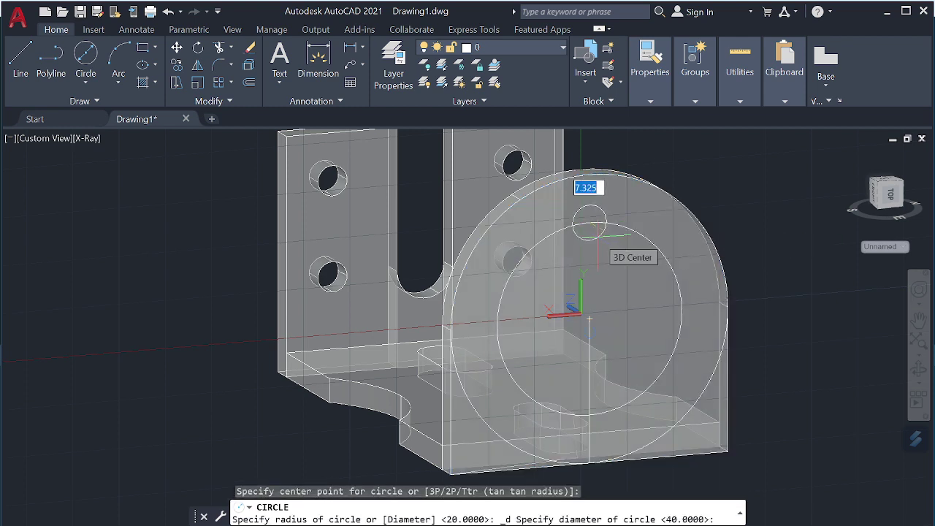
pyautogui.write('5.6')
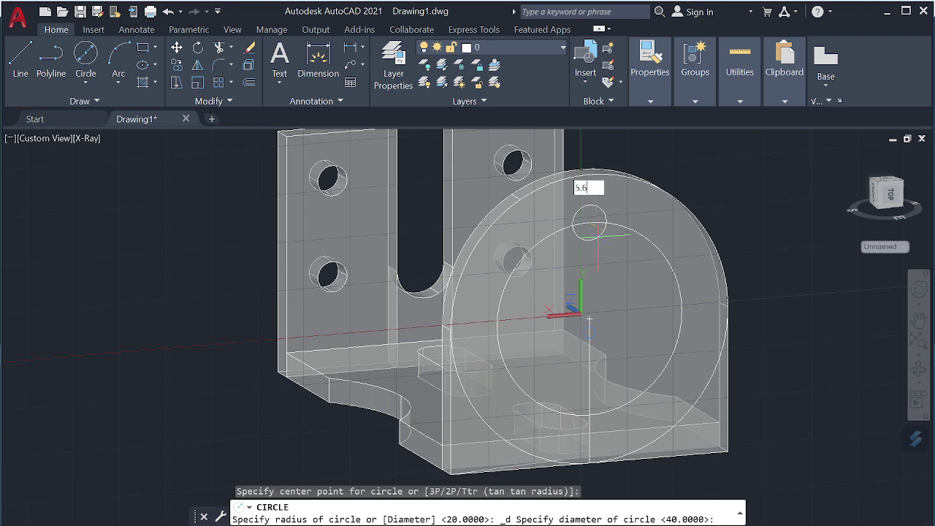
pyautogui.press('Return')
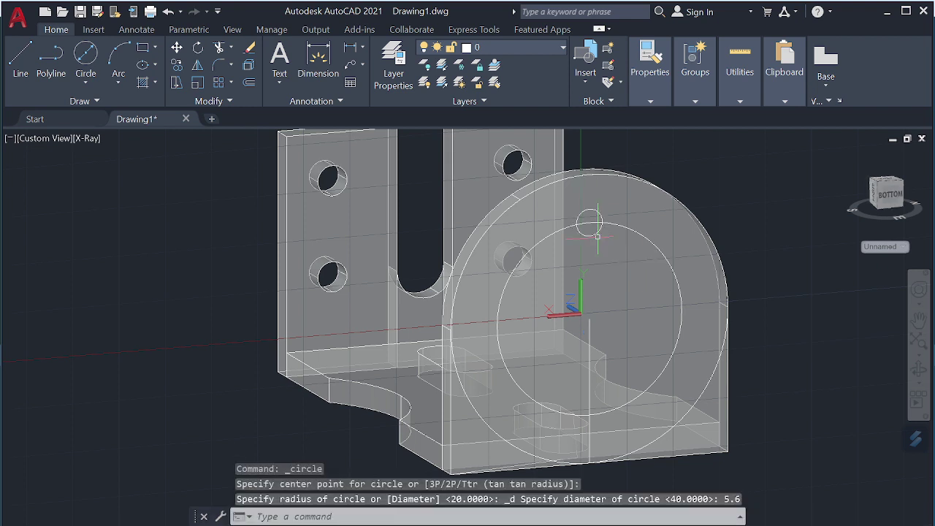
pyautogui.click(601, 218)
pyautogui.write('AR')
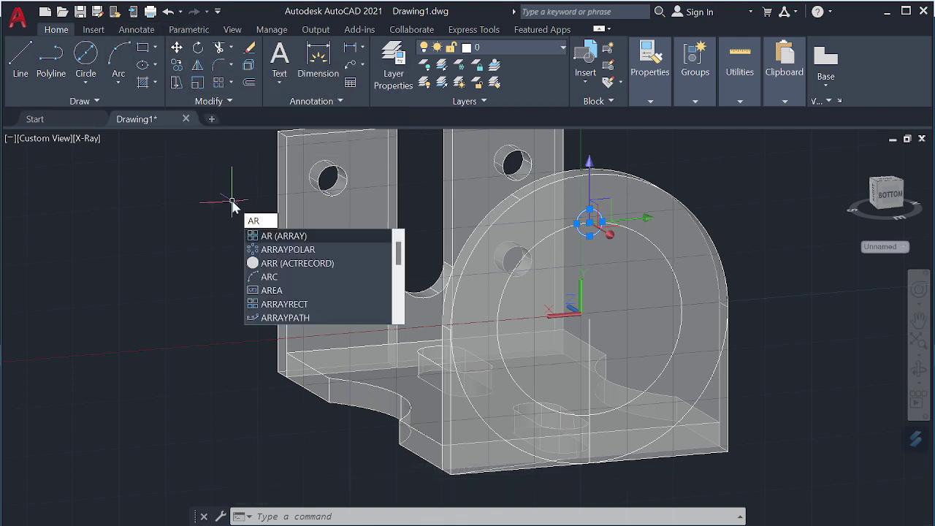
# Polar-array the small circle into 4 items around the plate centre
pyautogui.press('Down')
pyautogui.press('Return')
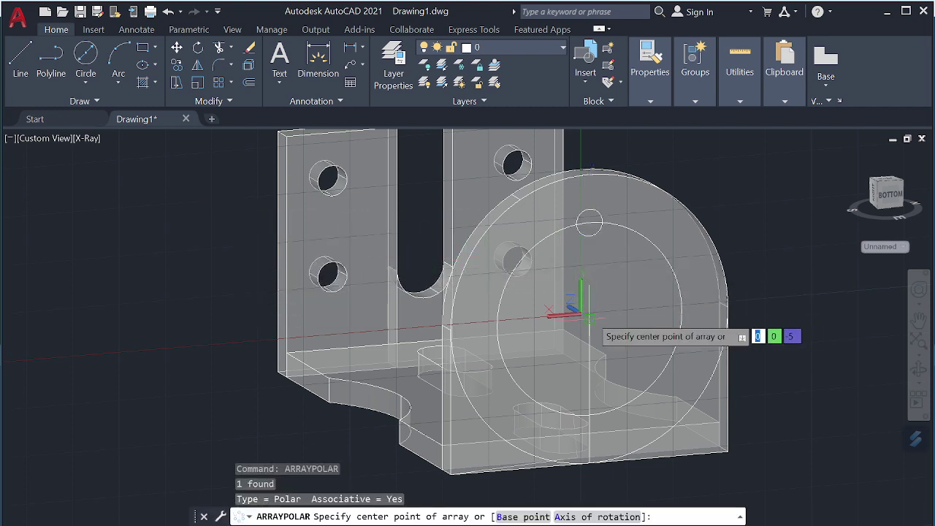
pyautogui.click(590, 318)
pyautogui.write('4')
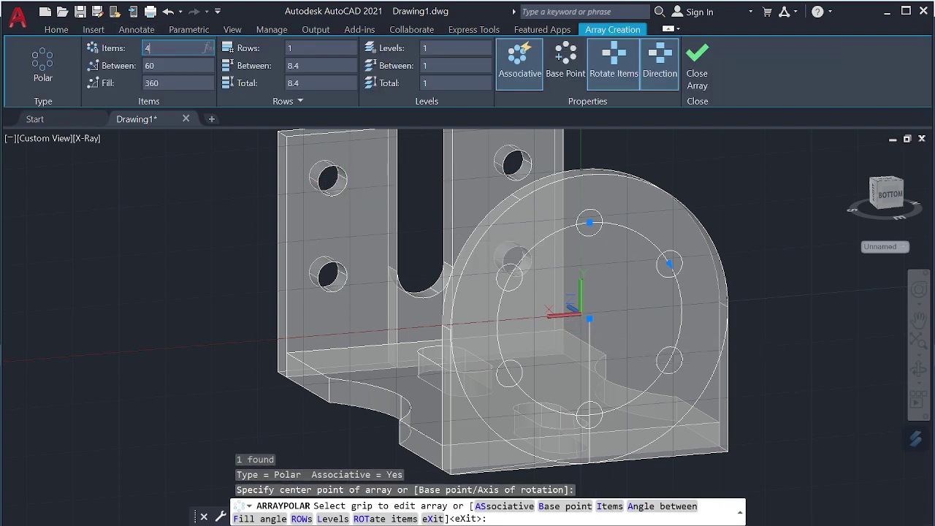
pyautogui.press('Return')
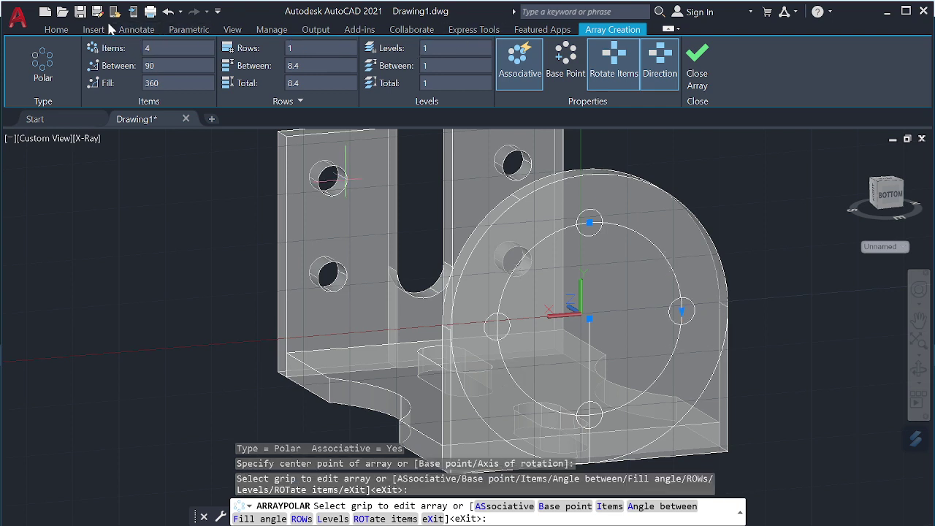
pyautogui.click(58, 33)
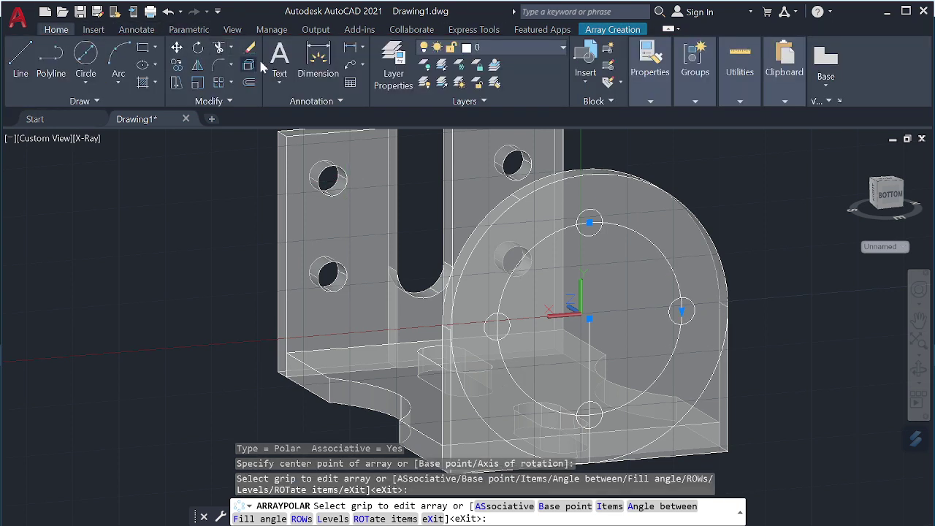
pyautogui.click(199, 48)
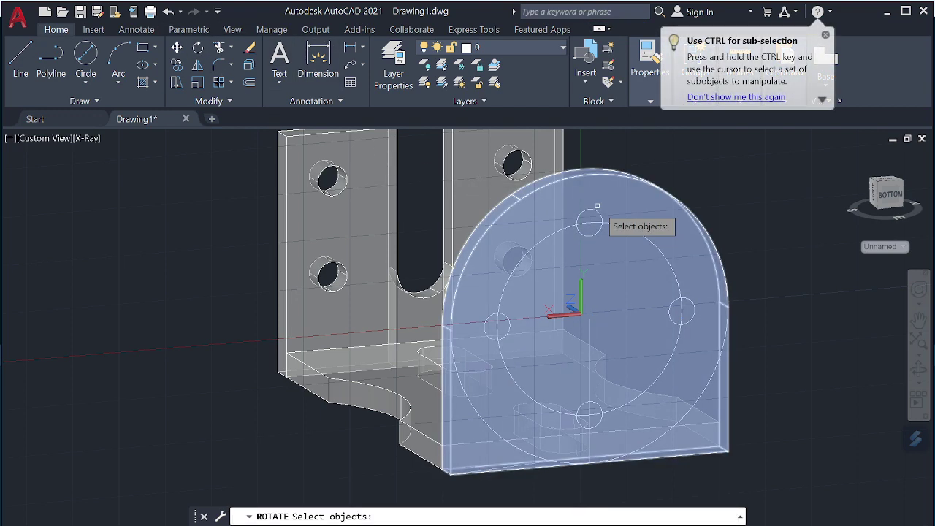
pyautogui.click(594, 233)
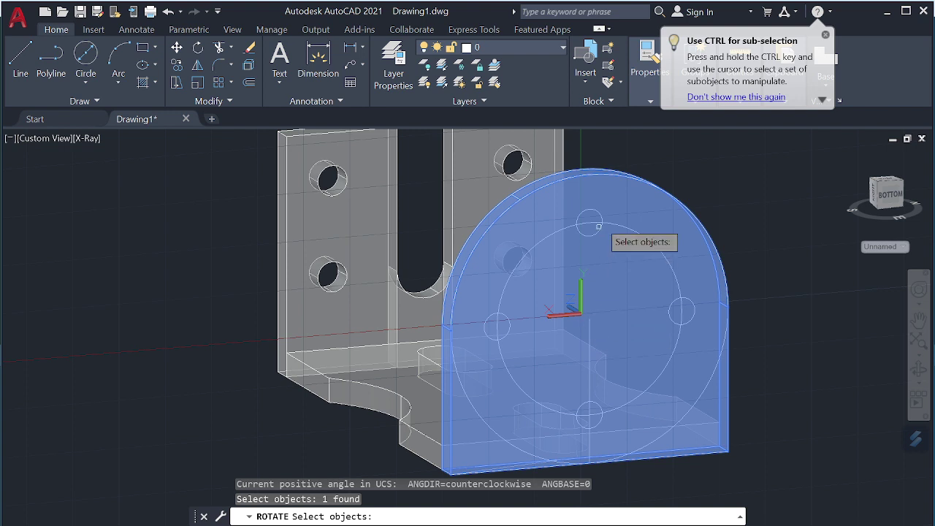
pyautogui.click(594, 210)
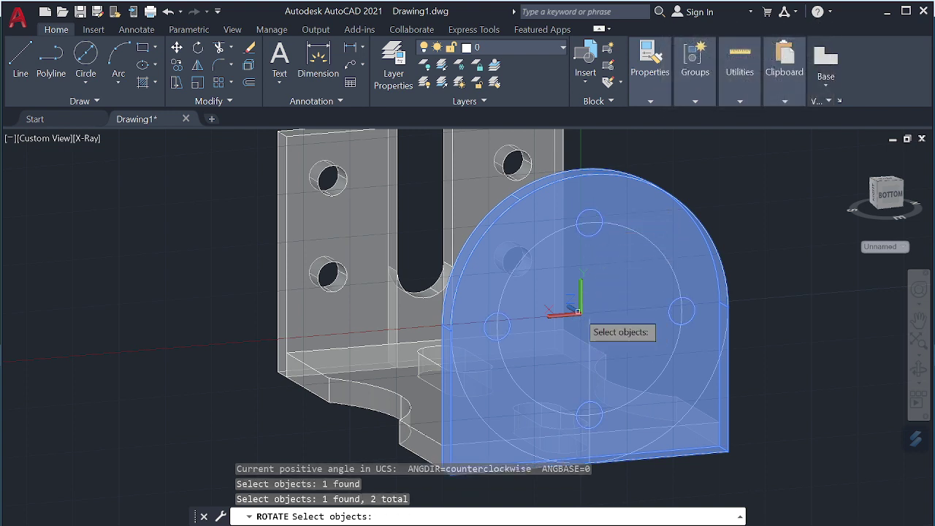
pyautogui.press('Return')
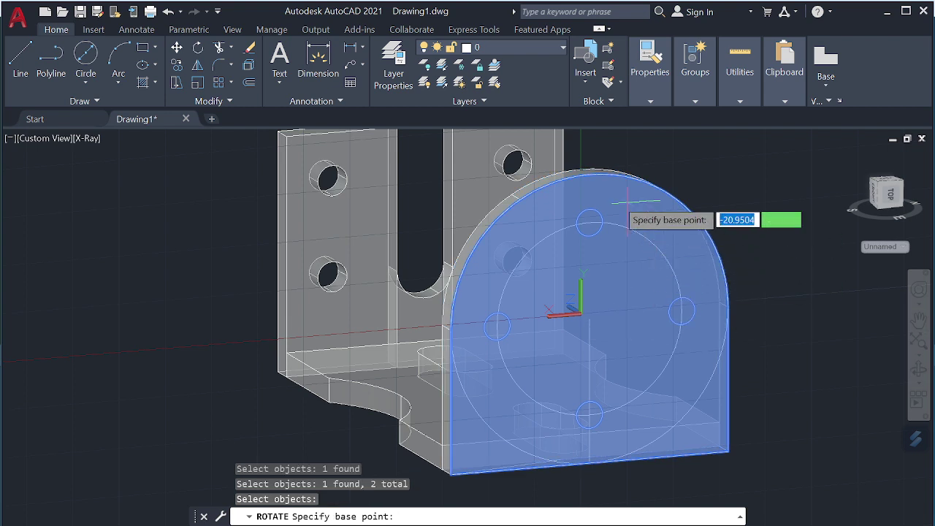
pyautogui.press('Escape')
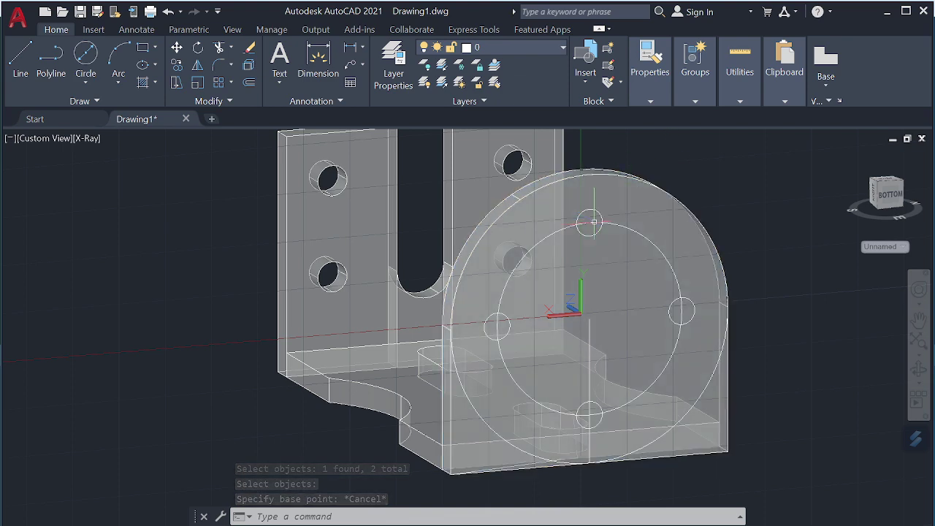
pyautogui.scroll(2, 609, 223)
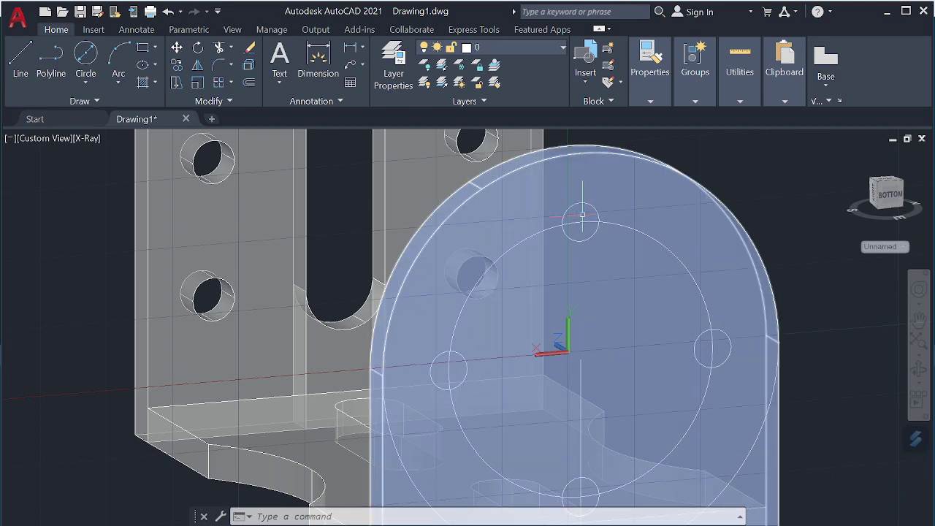
# Rotate the four-hole array 45° about the plate centre and delete the 40-diameter guide circle
pyautogui.click(733, 340)
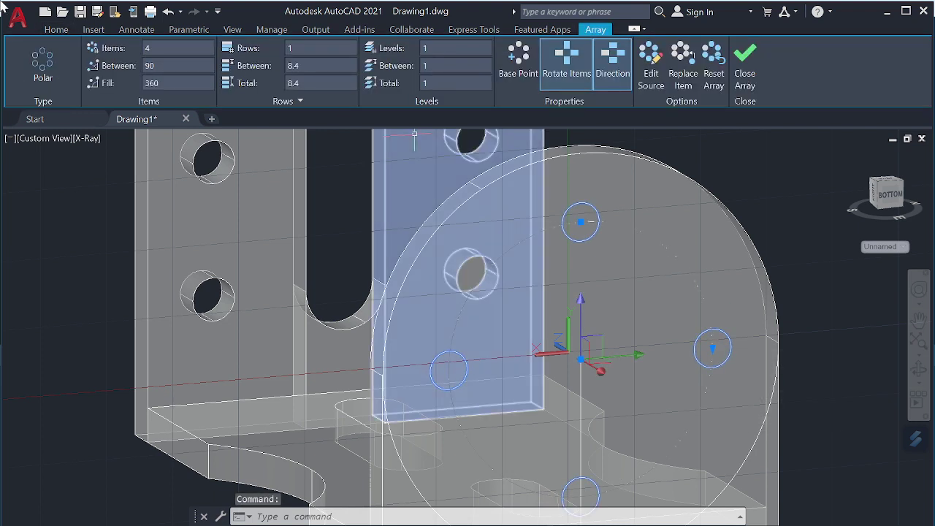
pyautogui.click(56, 30)
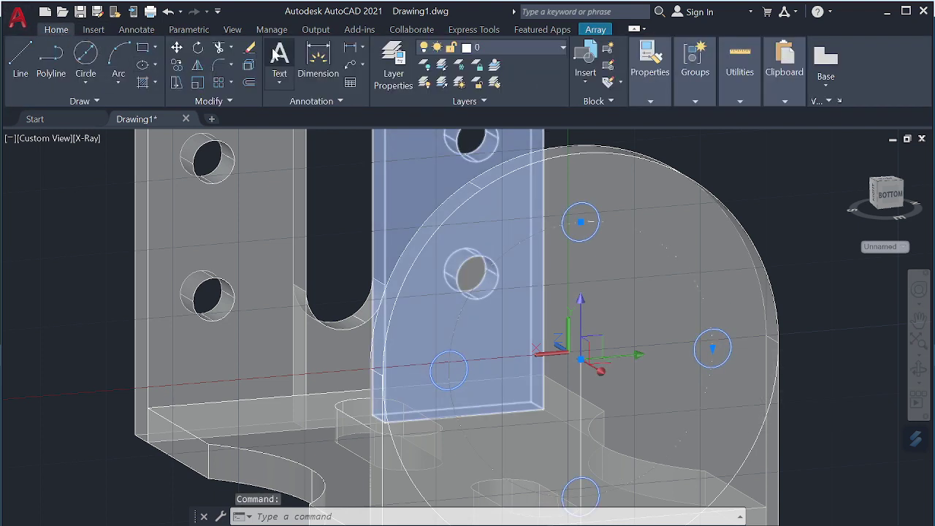
pyautogui.press('Escape')
pyautogui.click(197, 49)
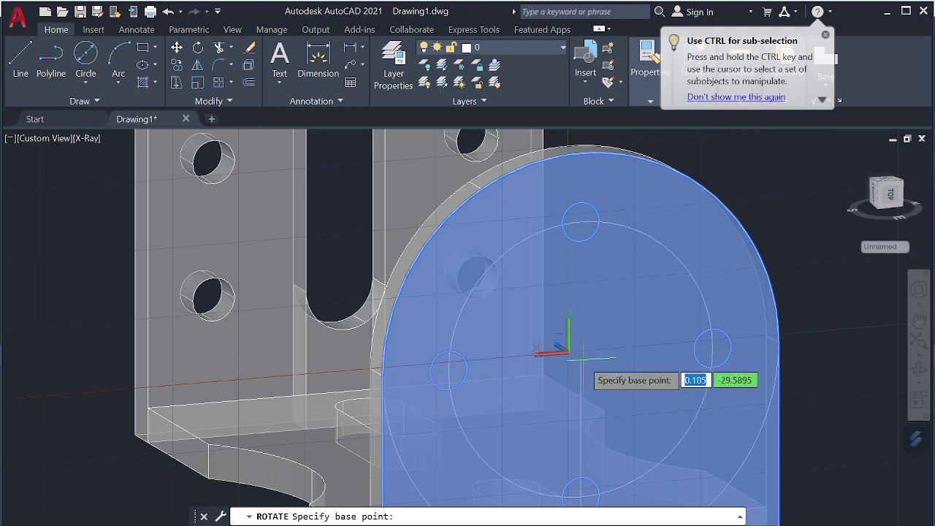
pyautogui.click(579, 359)
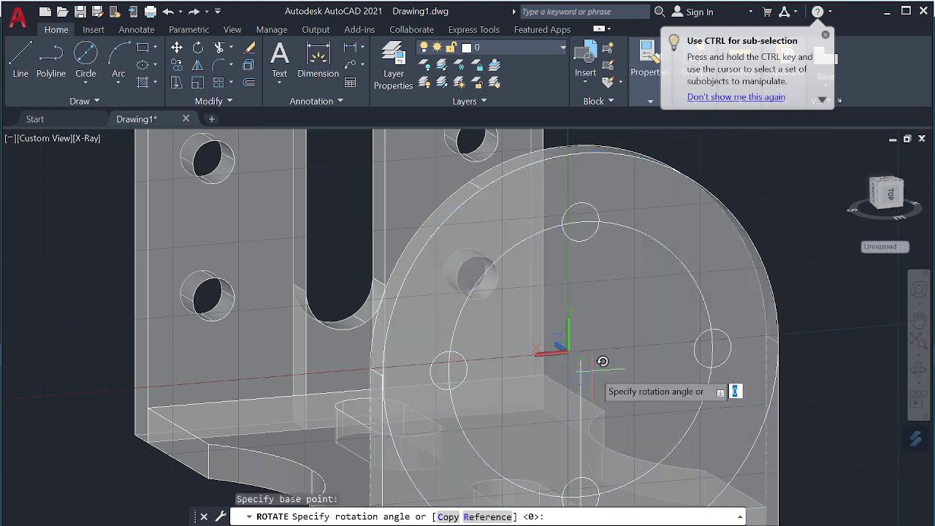
pyautogui.write('45')
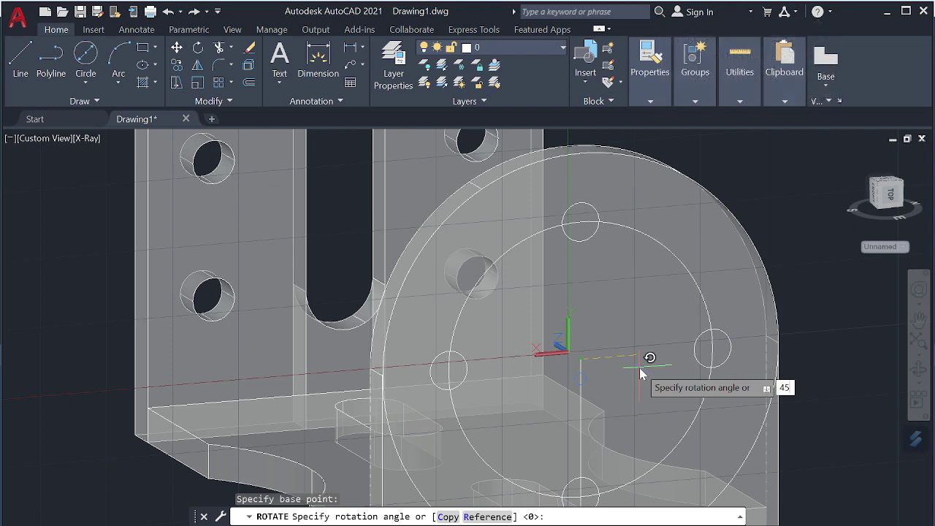
pyautogui.press('Return')
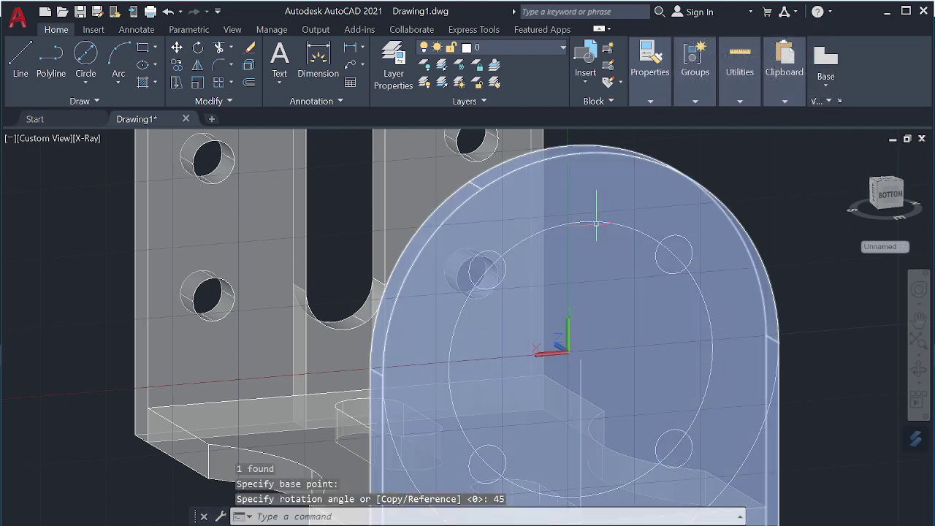
pyautogui.click(597, 221)
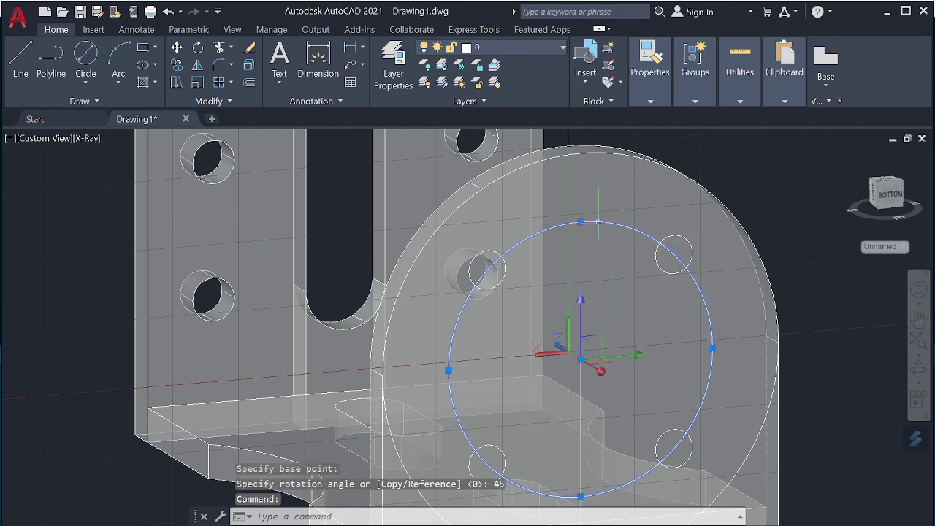
pyautogui.press('Delete')
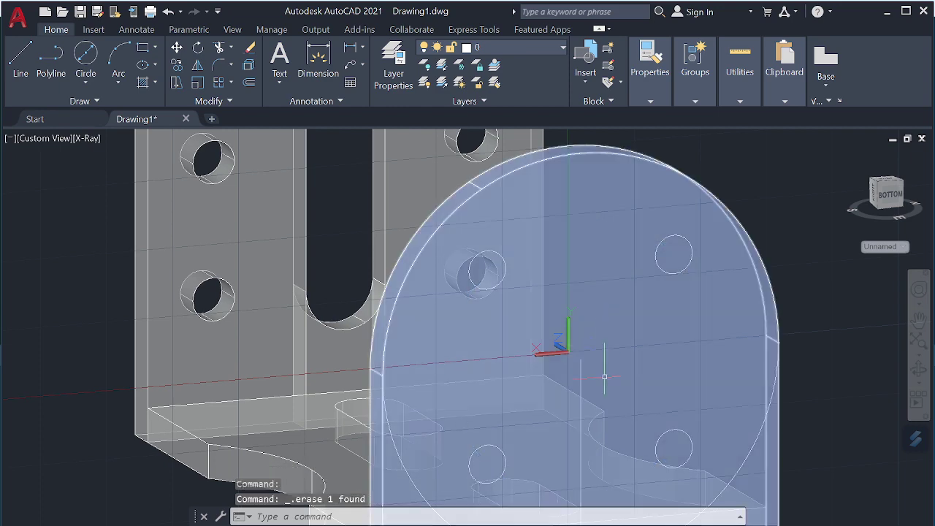
# Orbit to face the round plate and delete the leftover full circle
pyautogui.click(918, 369)
pyautogui.moveTo(857, 372)
pyautogui.mouseDown()
pyautogui.moveTo(852, 409)
pyautogui.moveTo(854, 385)
pyautogui.moveTo(845, 390)
pyautogui.mouseUp()
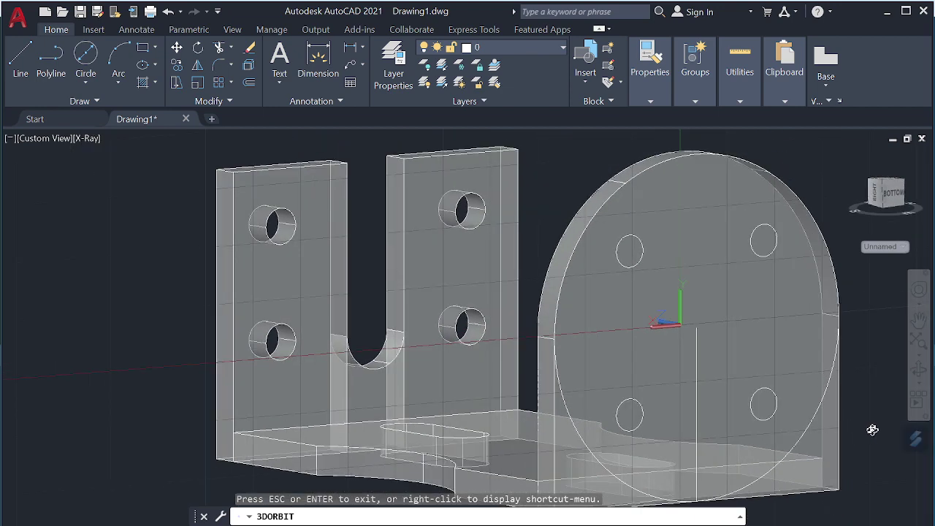
pyautogui.press('Escape')
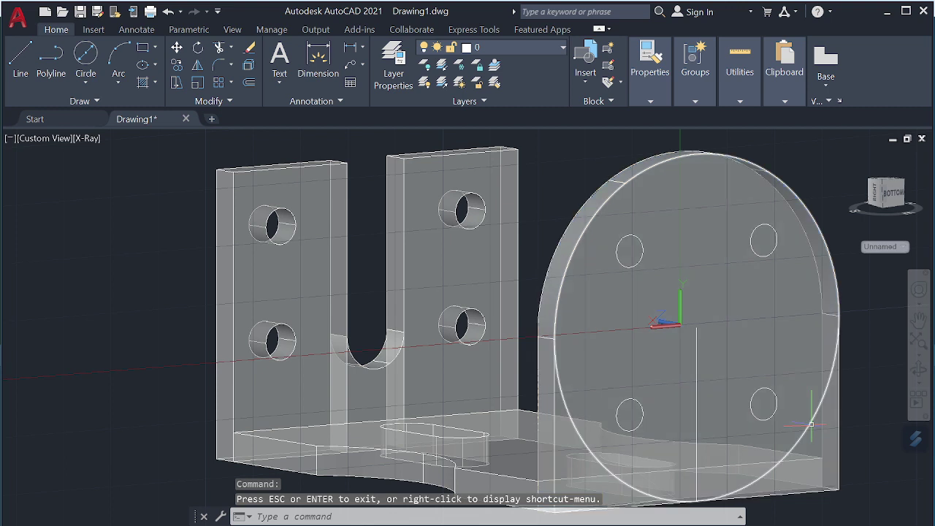
pyautogui.click(812, 424)
pyautogui.press('Delete')
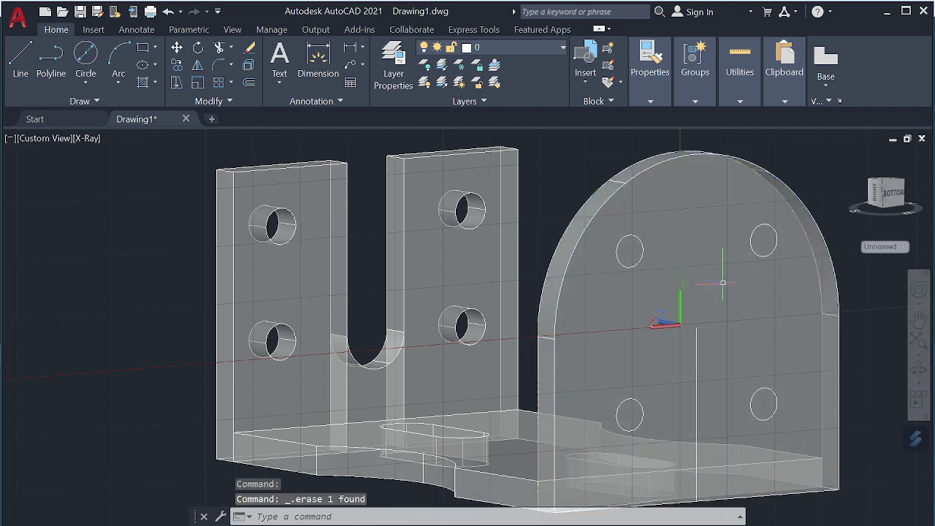
# Press-pull all four small bolt-hole circles through the rounded plate
pyautogui.write('P')
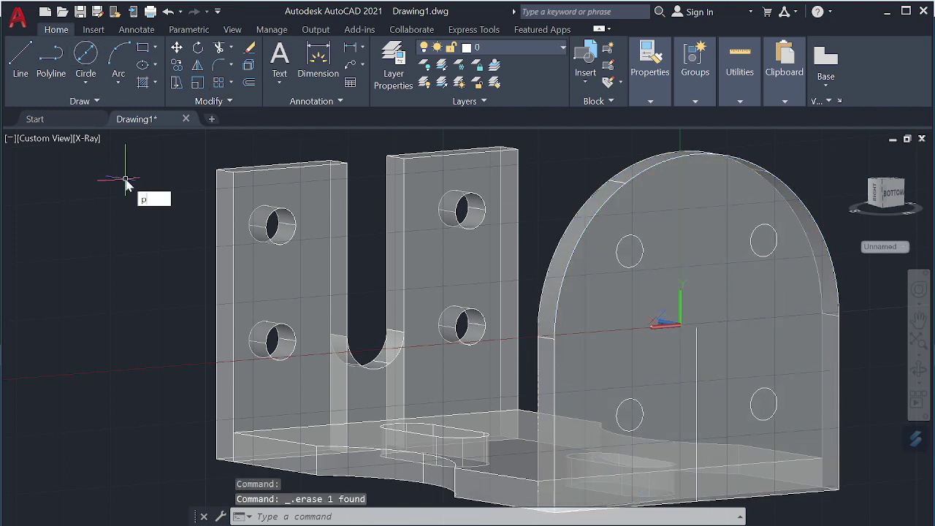
pyautogui.write('R')
pyautogui.press('Down')
pyautogui.press('Return')
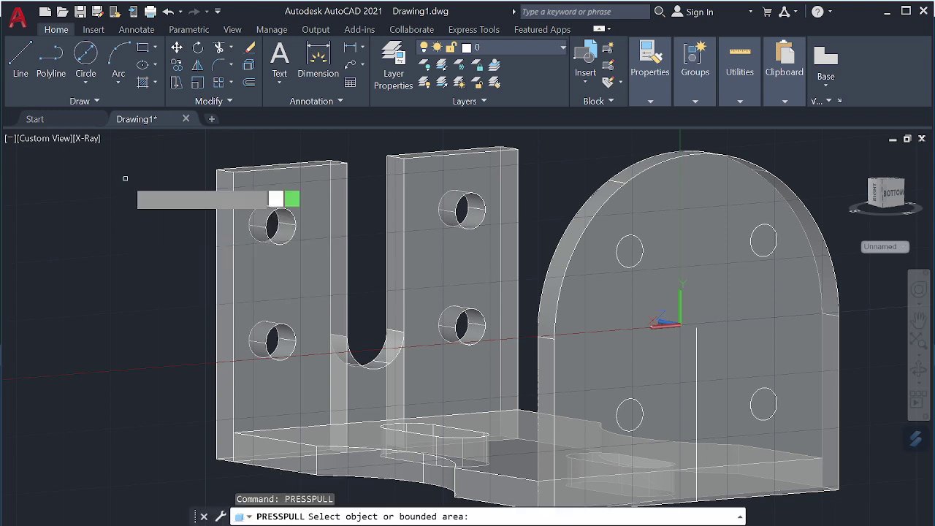
pyautogui.click(628, 250)
pyautogui.click(537, 206)
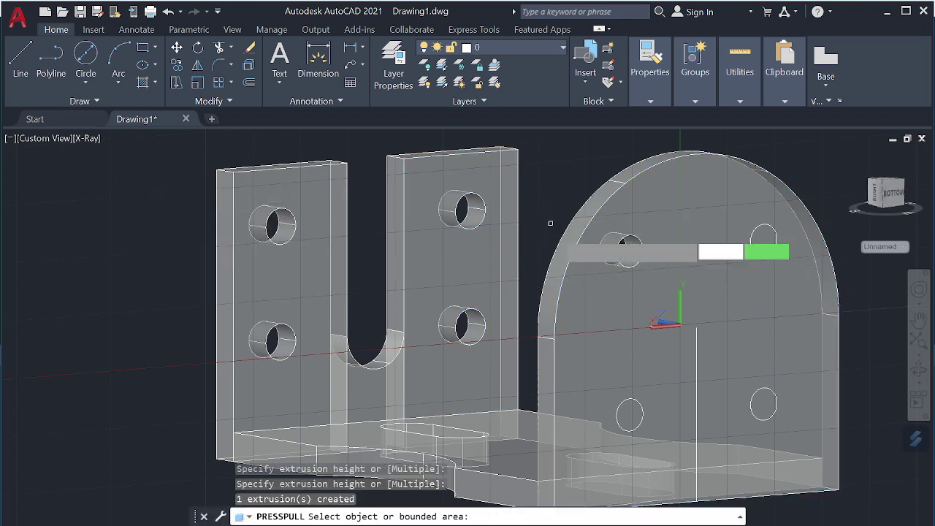
pyautogui.click(629, 411)
pyautogui.click(539, 362)
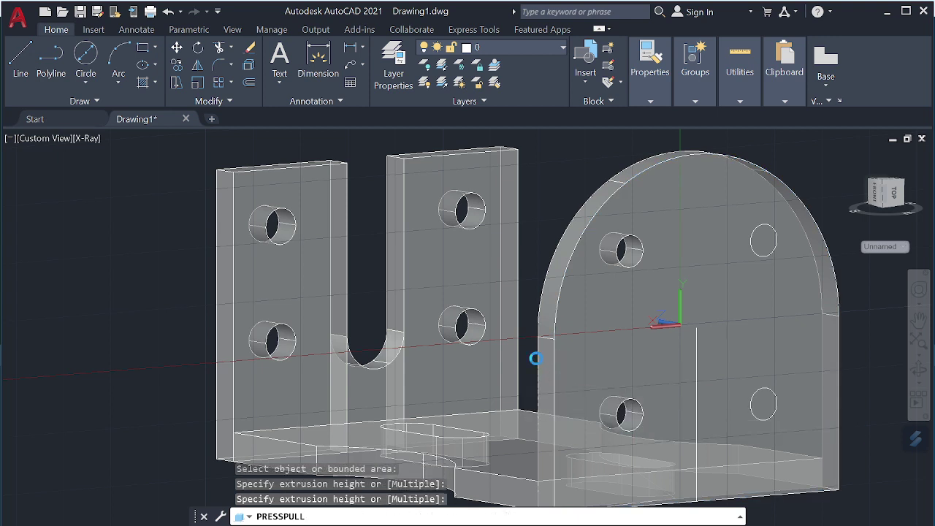
pyautogui.click(763, 240)
pyautogui.click(672, 196)
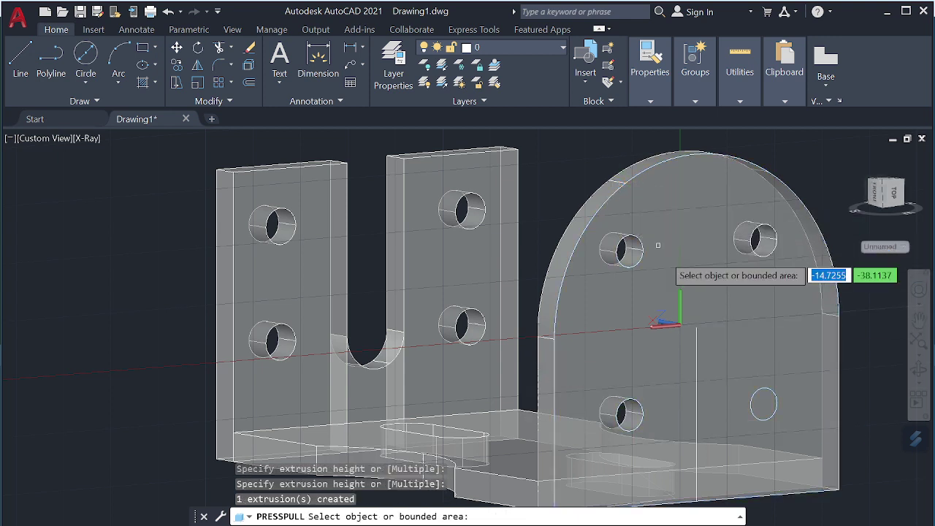
pyautogui.click(764, 404)
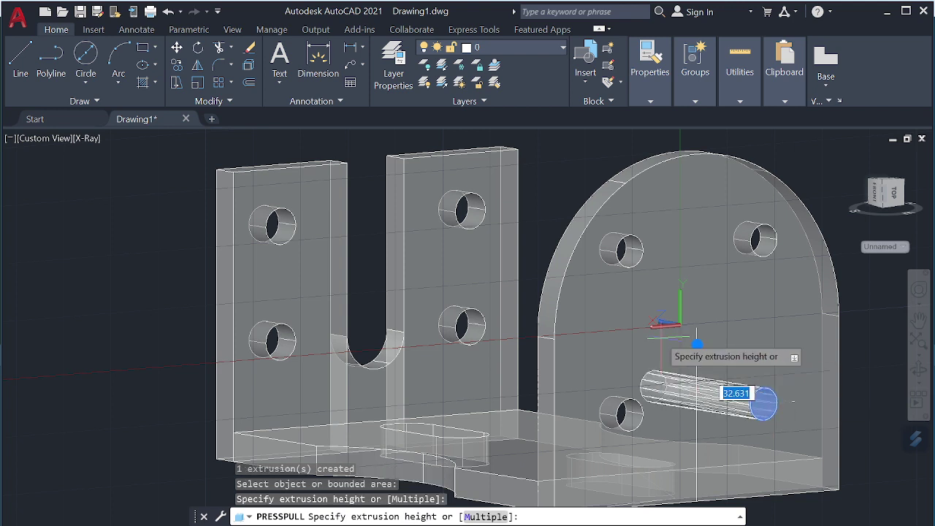
pyautogui.click(663, 354)
pyautogui.press('Return')
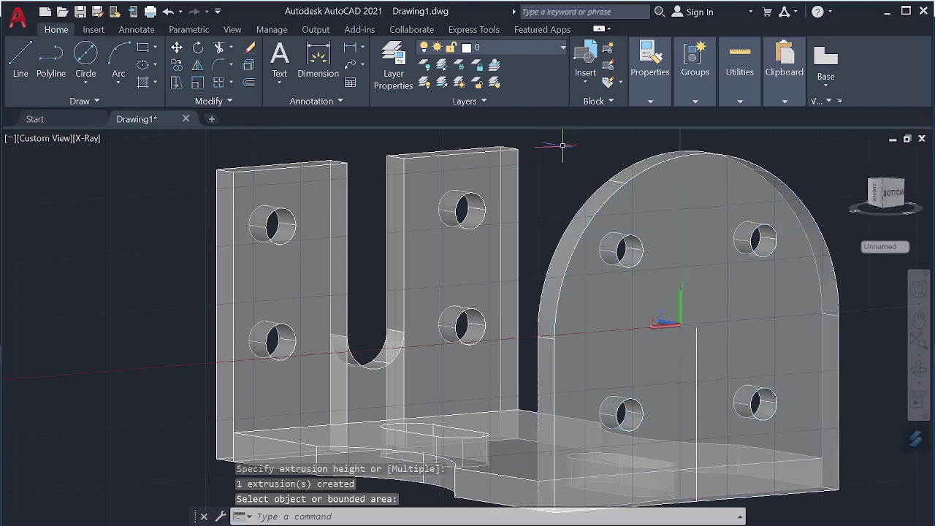
# Draw a 20-diameter circle at the centre of the rounded plate
pyautogui.click(88, 54)
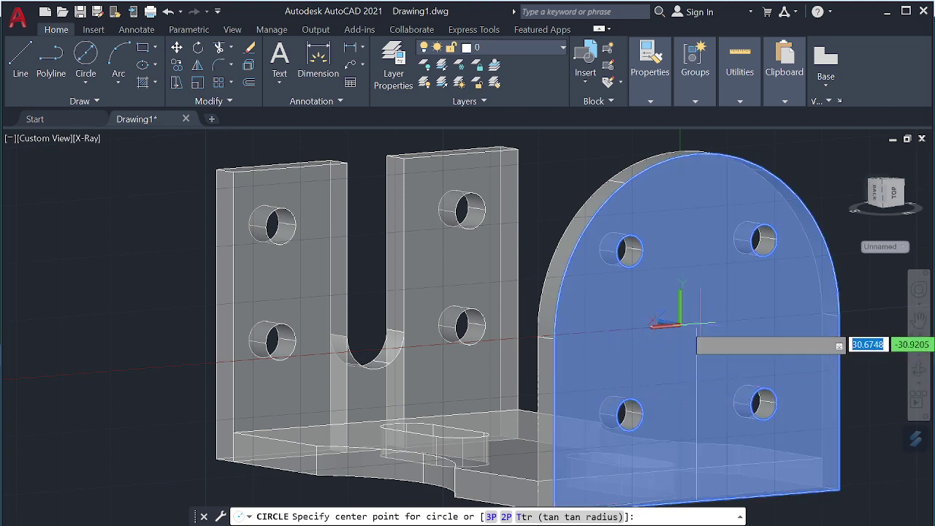
pyautogui.click(697, 328)
pyautogui.write('d')
pyautogui.press('Return')
pyautogui.write('20')
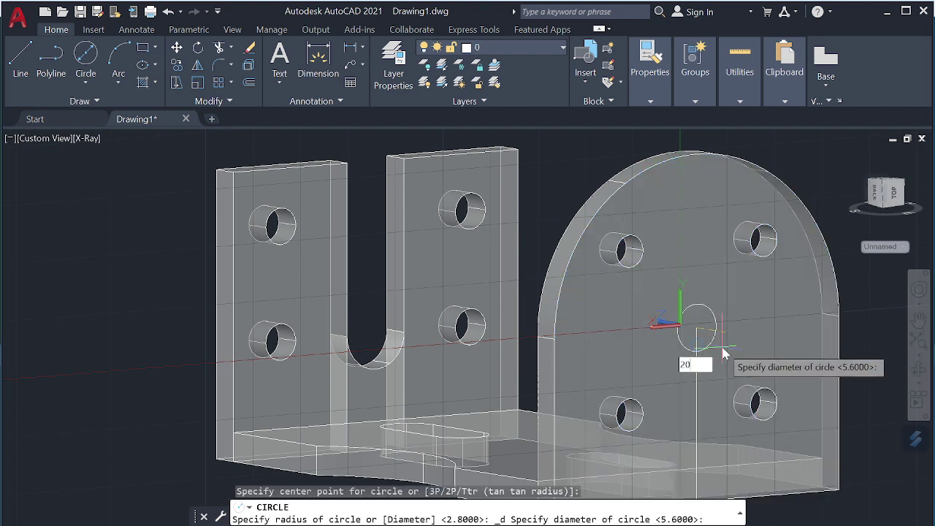
pyautogui.press('Return')
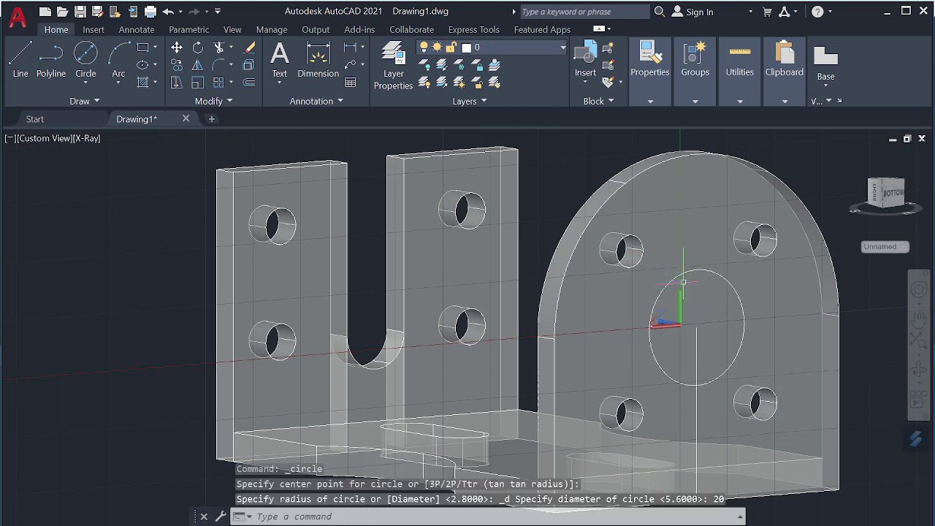
# Press-pull the 20-diameter circle through the plate and delete the stray vertical line
pyautogui.write('PRESSPULL')
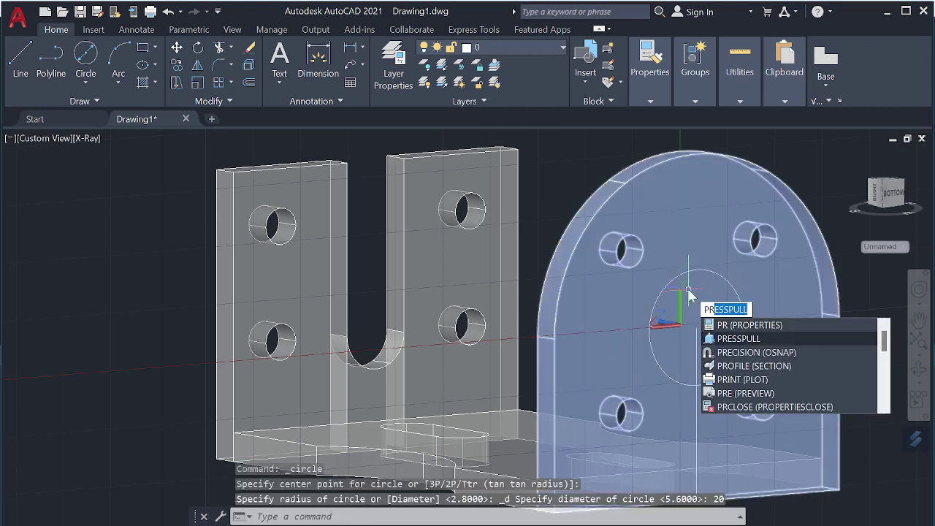
pyautogui.press('Return')
pyautogui.click(679, 306)
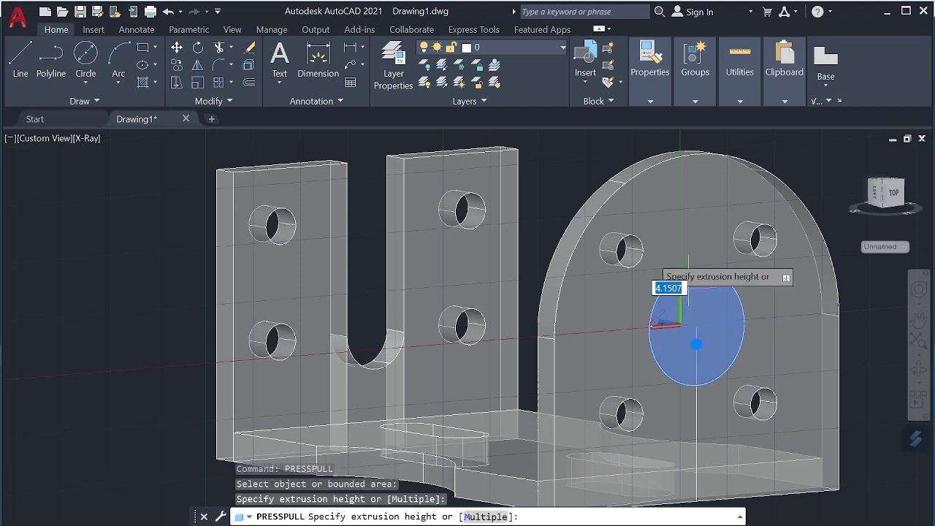
pyautogui.click(714, 376)
pyautogui.press('Return')
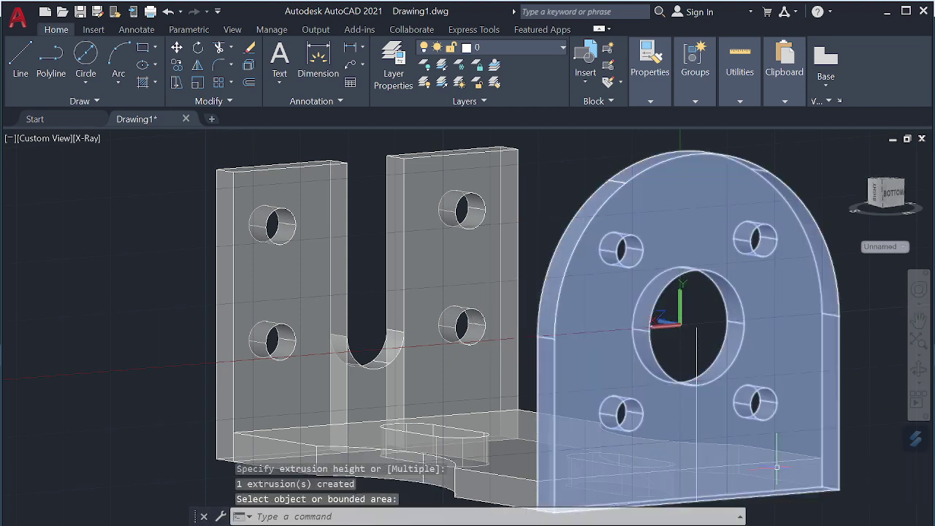
pyautogui.press('Escape')
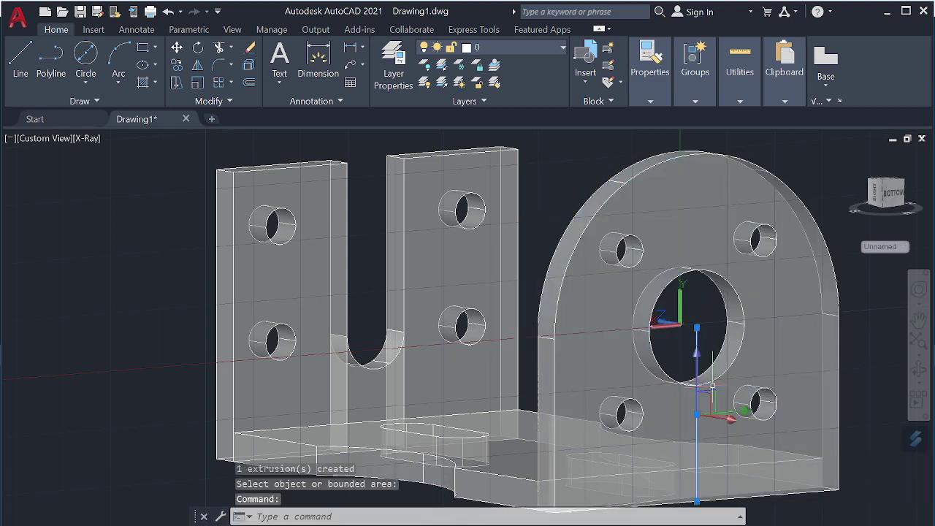
pyautogui.click(712, 383)
pyautogui.press('Delete')
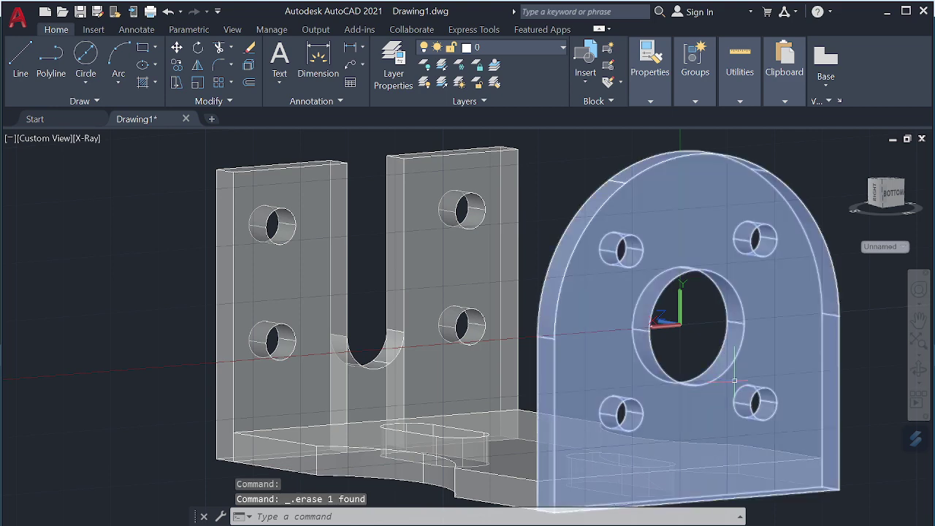
# Zoom out and orbit the bracket to view it from the rounded plate's end, showing both base slots
pyautogui.scroll(-2, 735, 380)
pyautogui.click(919, 371)
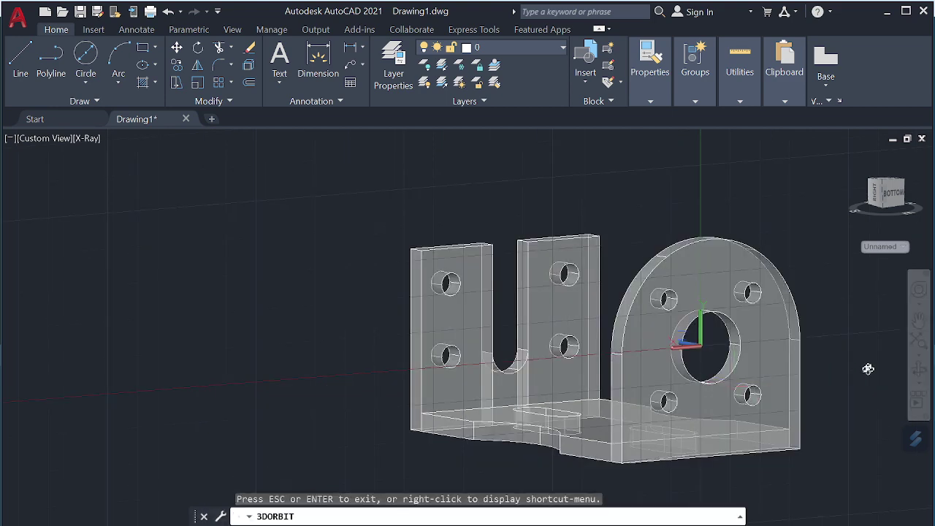
pyautogui.moveTo(844, 381)
pyautogui.mouseDown()
pyautogui.moveTo(522, 412)
pyautogui.moveTo(832, 390)
pyautogui.moveTo(563, 396)
pyautogui.moveTo(632, 439)
pyautogui.moveTo(853, 411)
pyautogui.moveTo(753, 397)
pyautogui.moveTo(641, 417)
pyautogui.mouseUp()
pyautogui.press('Escape')
pyautogui.write('UN')
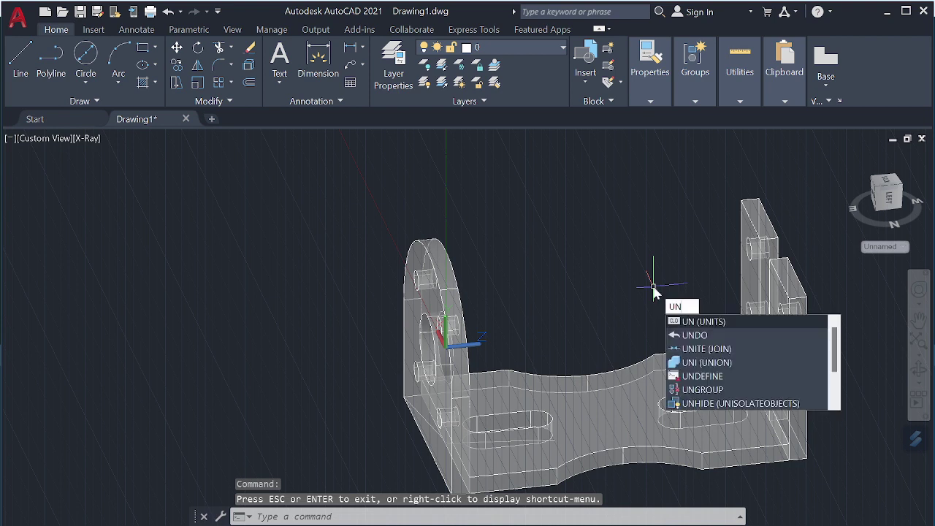
# UNION the base plate, both right walls, the left wall and the rounded plate into one solid
pyautogui.click(727, 367)
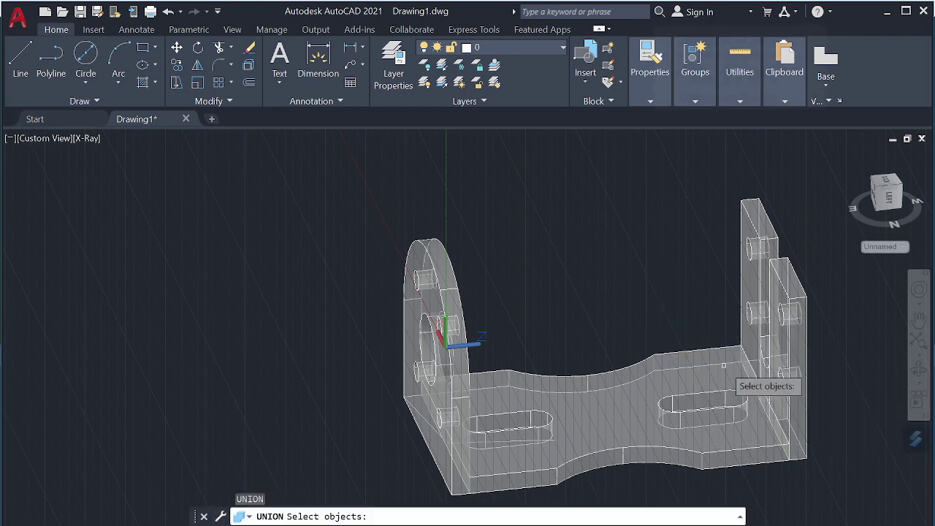
pyautogui.click(622, 398)
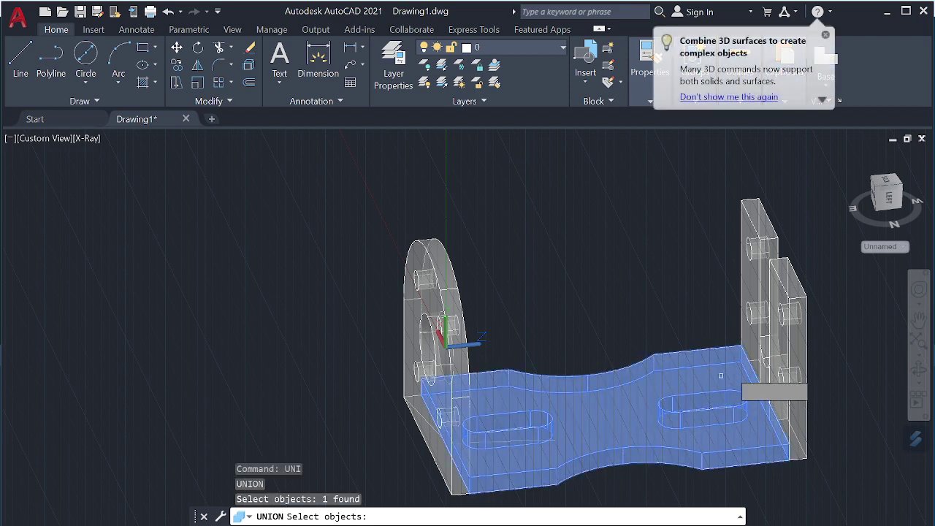
pyautogui.click(782, 344)
pyautogui.click(749, 311)
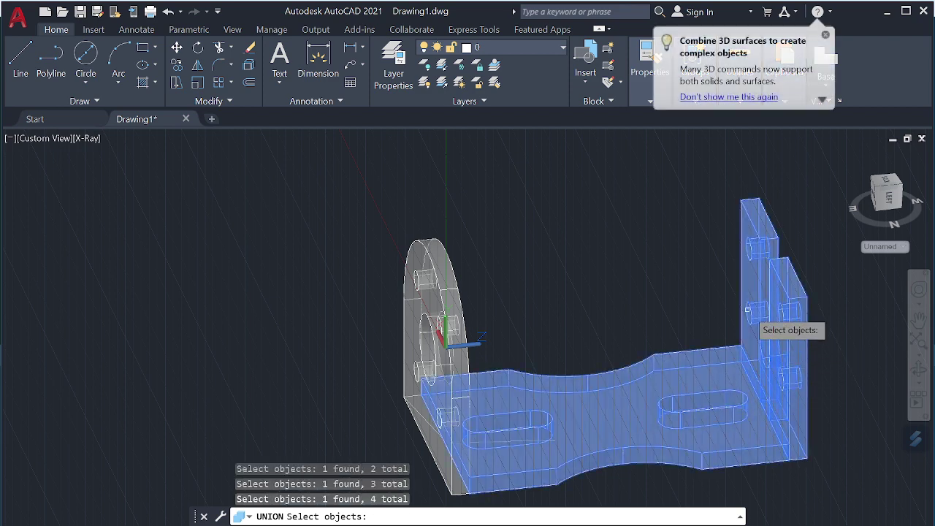
pyautogui.click(437, 351)
pyautogui.click(438, 358)
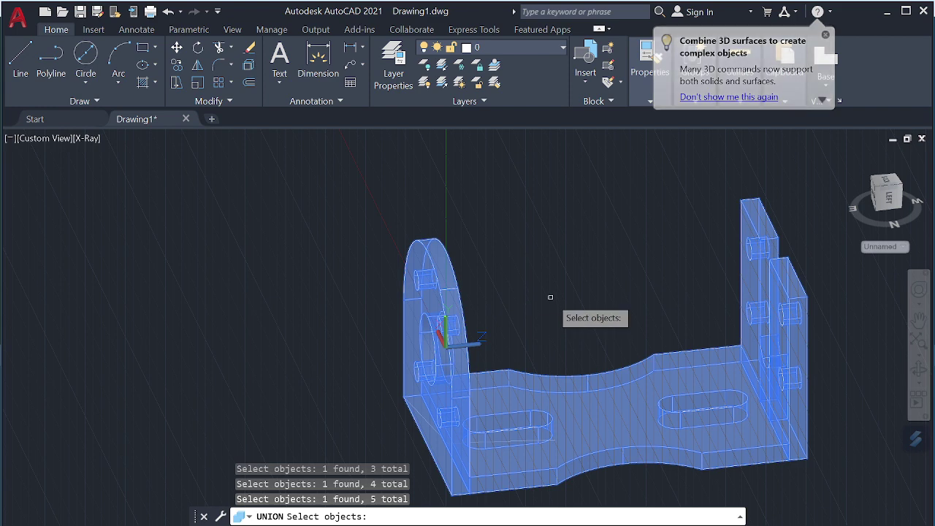
pyautogui.press('Return')
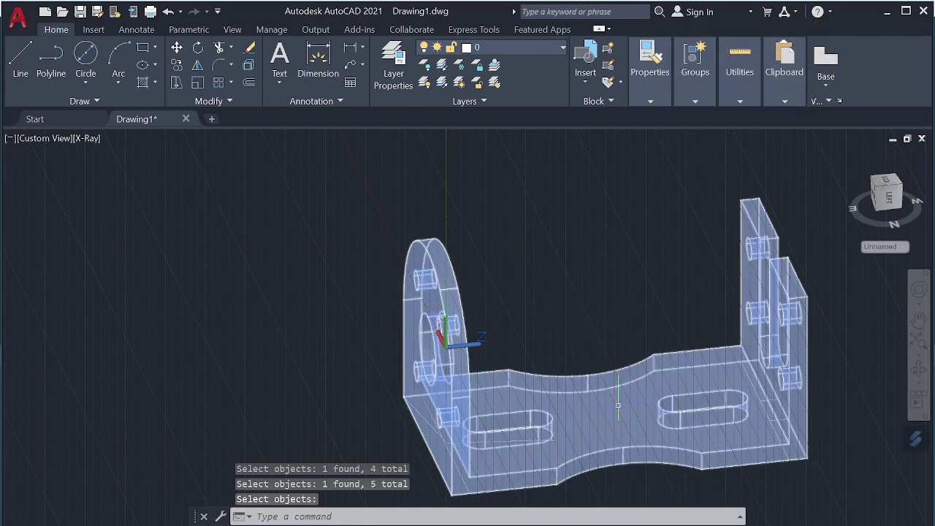
pyautogui.press('Return')
pyautogui.moveTo(610, 304)
pyautogui.mouseDown(button='middle')
pyautogui.moveTo(589, 294)
pyautogui.moveTo(560, 307)
pyautogui.mouseUp(button='middle')
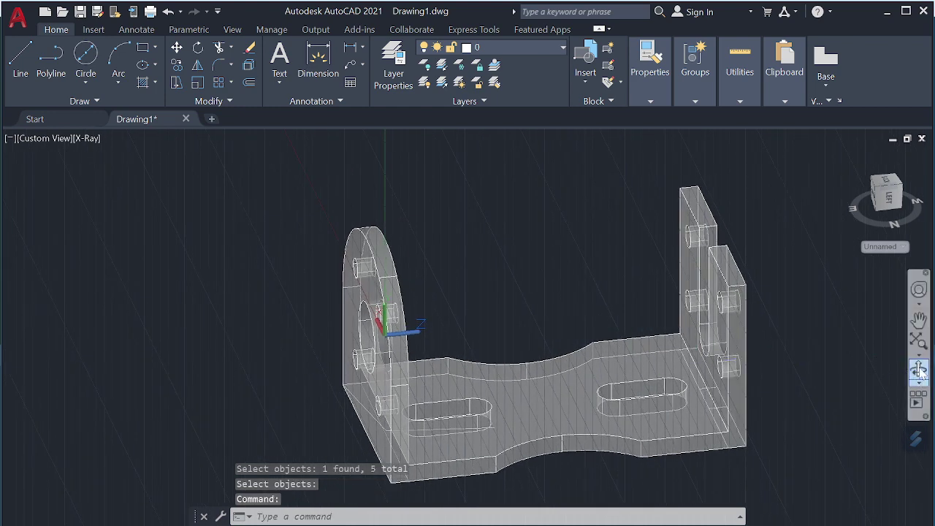
pyautogui.click(919, 371)
pyautogui.moveTo(789, 393)
pyautogui.mouseDown()
pyautogui.moveTo(768, 388)
pyautogui.moveTo(782, 401)
pyautogui.mouseUp()
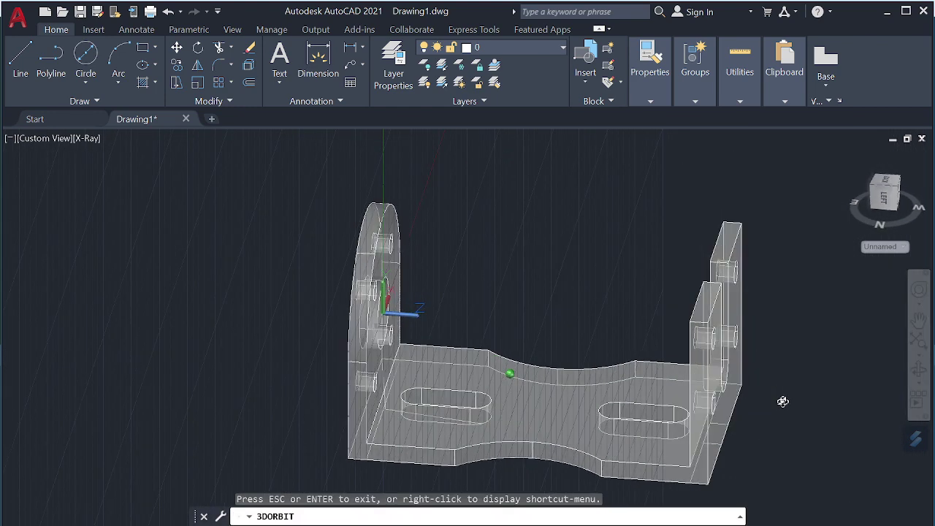
# Apply a radius 5 edge fillet to the inner bottom edge of the rounded plate
pyautogui.moveTo(603, 411)
pyautogui.mouseDown()
pyautogui.moveTo(564, 375)
pyautogui.moveTo(564, 386)
pyautogui.moveTo(561, 372)
pyautogui.moveTo(569, 385)
pyautogui.mouseUp()
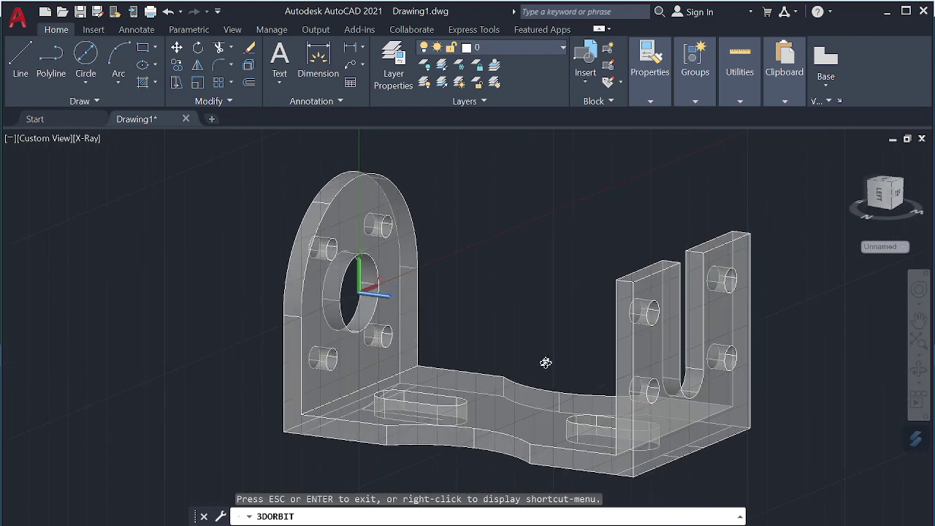
pyautogui.press('Escape')
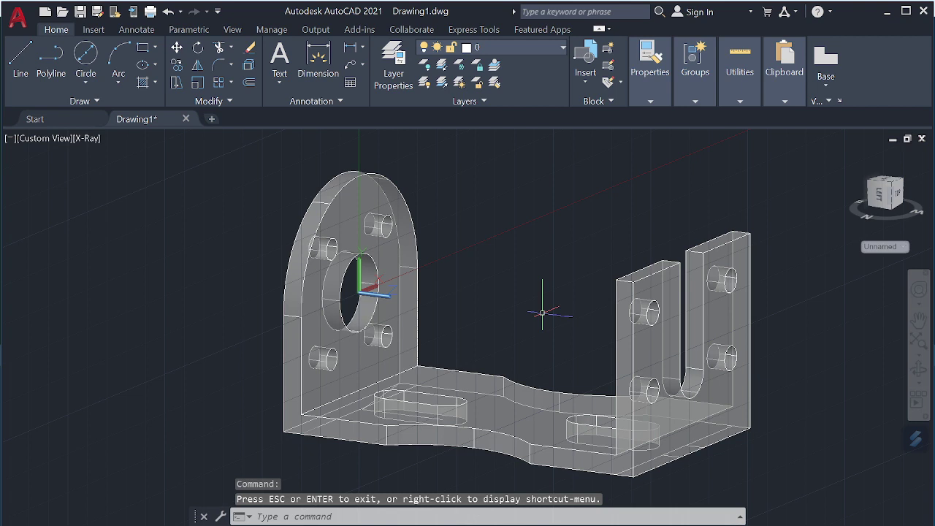
pyautogui.write('f')
pyautogui.press('Down')
pyautogui.press('Down')
pyautogui.press('Down')
pyautogui.press('Down')
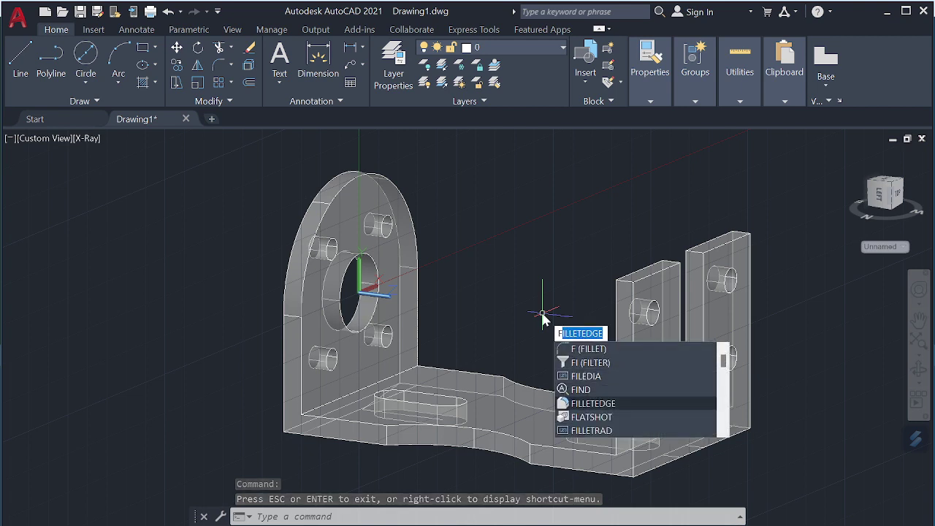
pyautogui.press('Return')
pyautogui.write('r')
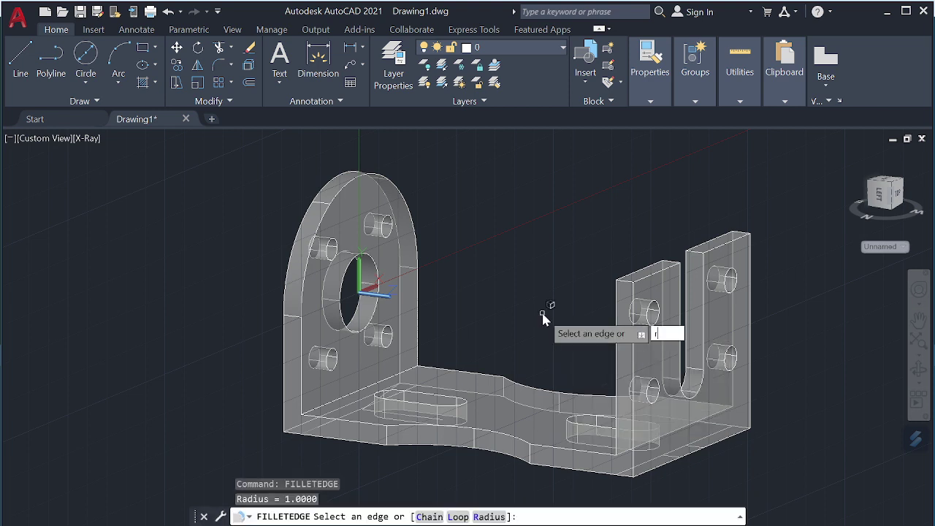
pyautogui.press('Return')
pyautogui.write('5')
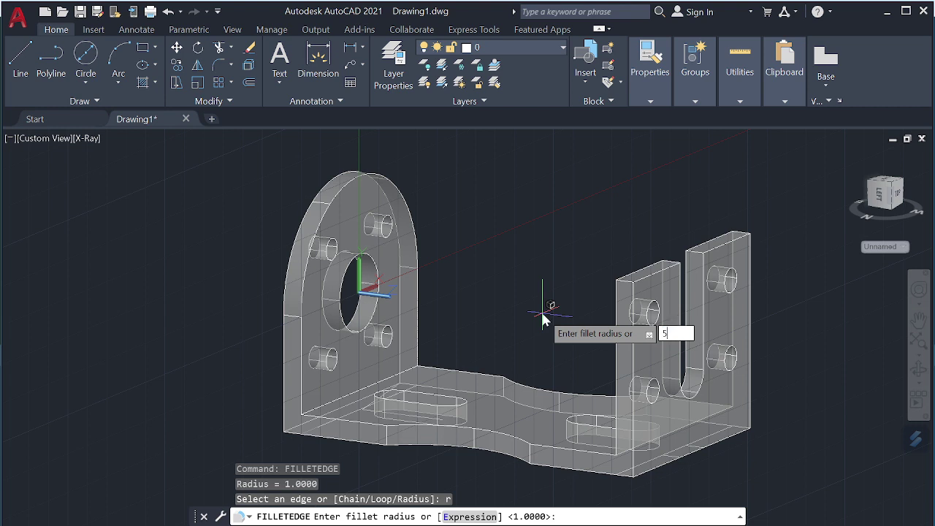
pyautogui.press('Return')
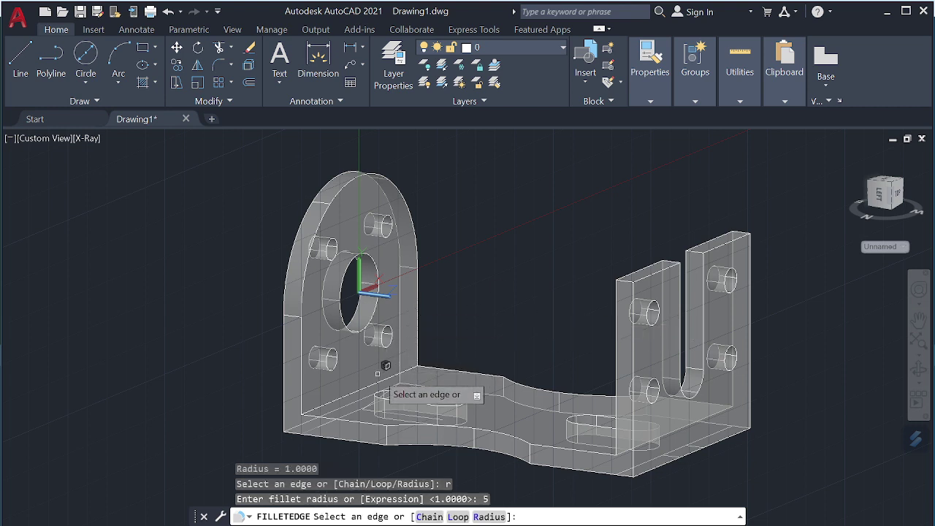
pyautogui.click(369, 386)
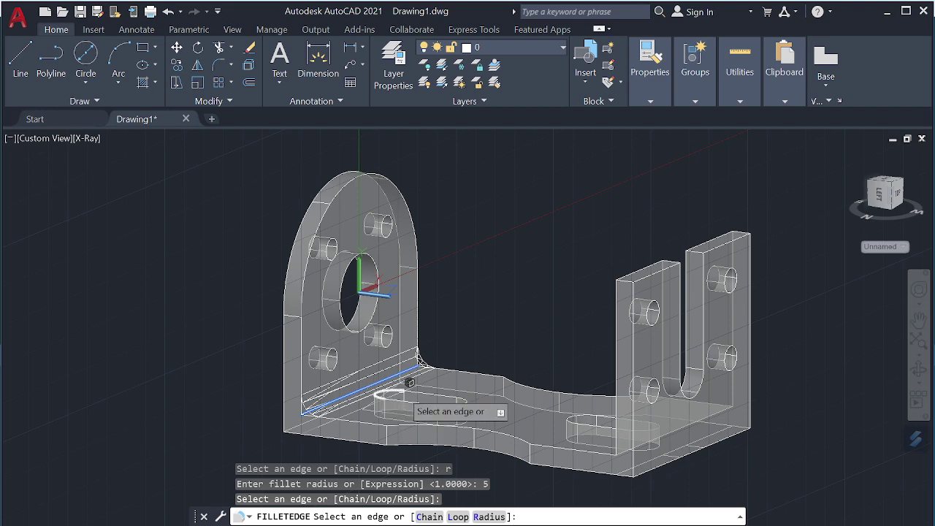
pyautogui.press('Return')
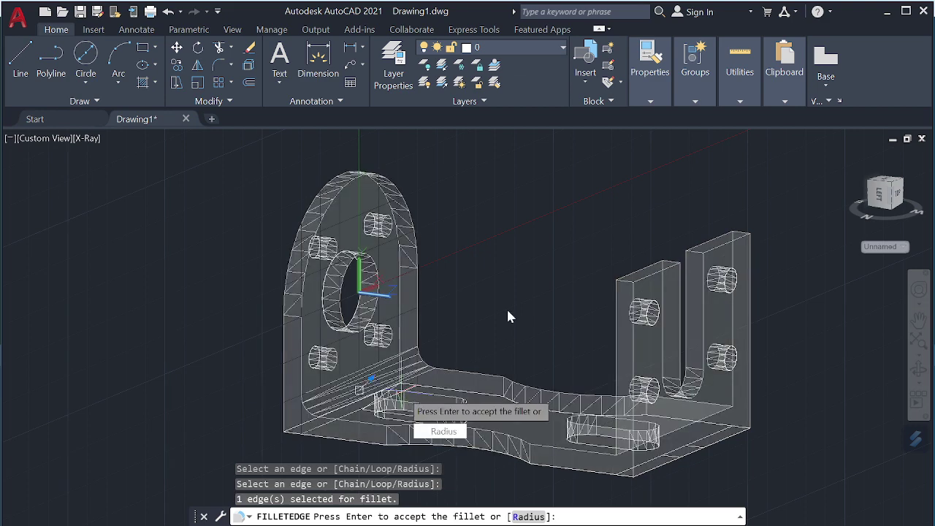
pyautogui.press('Return')
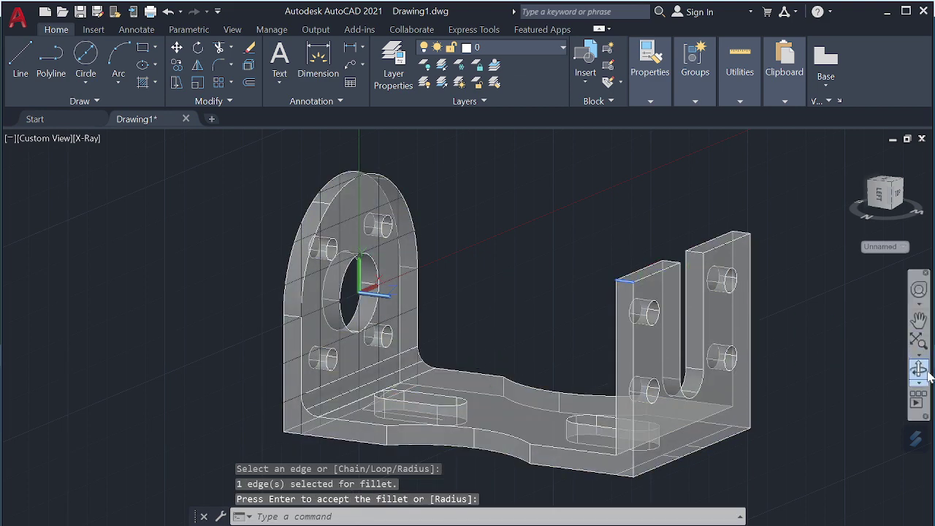
pyautogui.click(918, 371)
pyautogui.moveTo(534, 313); pyautogui.dragTo(599, 315)
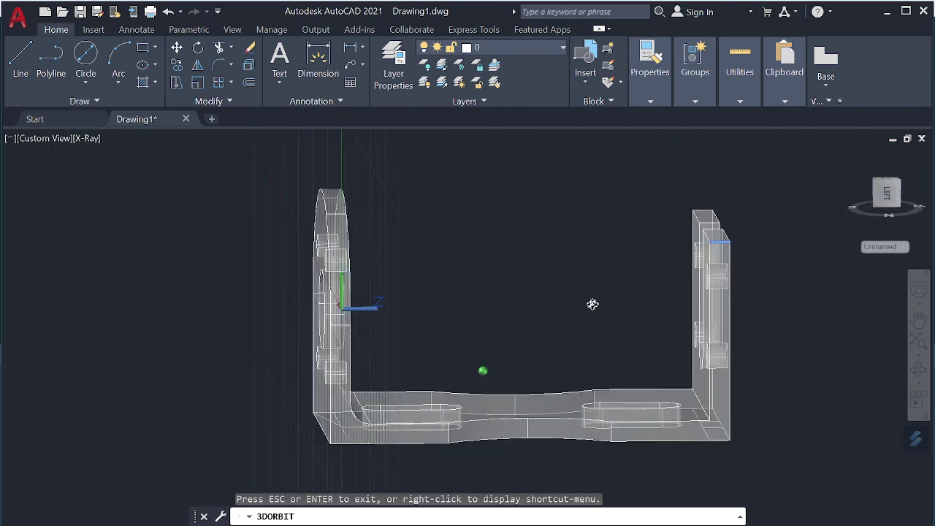
# Fillet the lower outside edge at the left bend with radius 5
pyautogui.press('Escape')
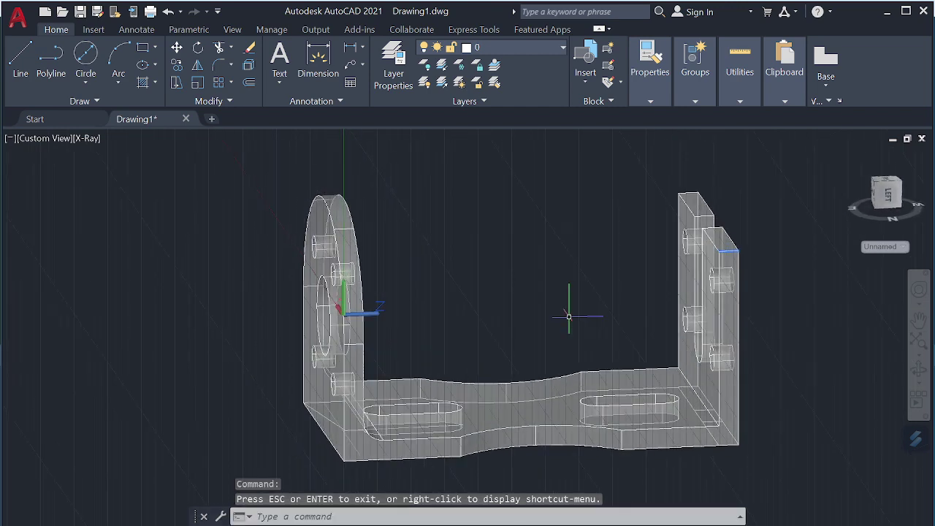
pyautogui.write('F')
pyautogui.press('Down')
pyautogui.press('Down')
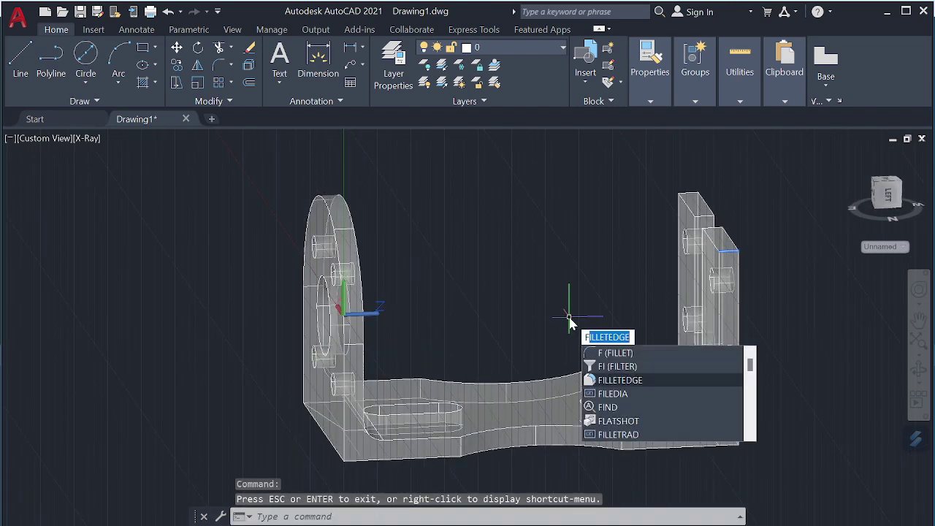
pyautogui.press('Return')
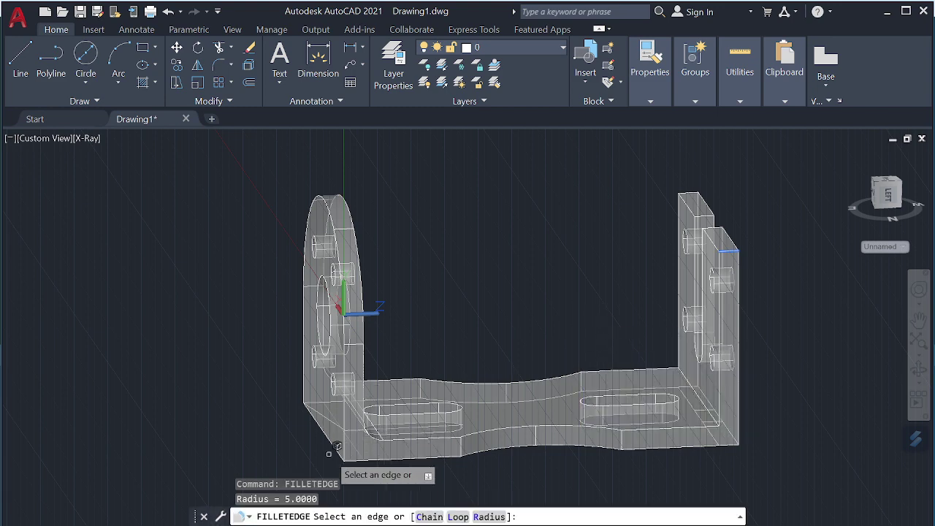
pyautogui.click(342, 442)
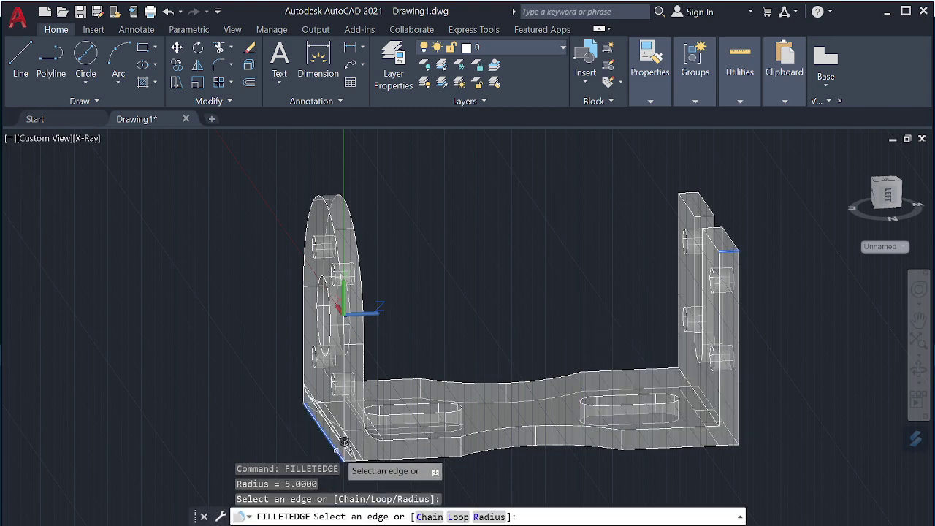
pyautogui.click(343, 442)
pyautogui.press('Return')
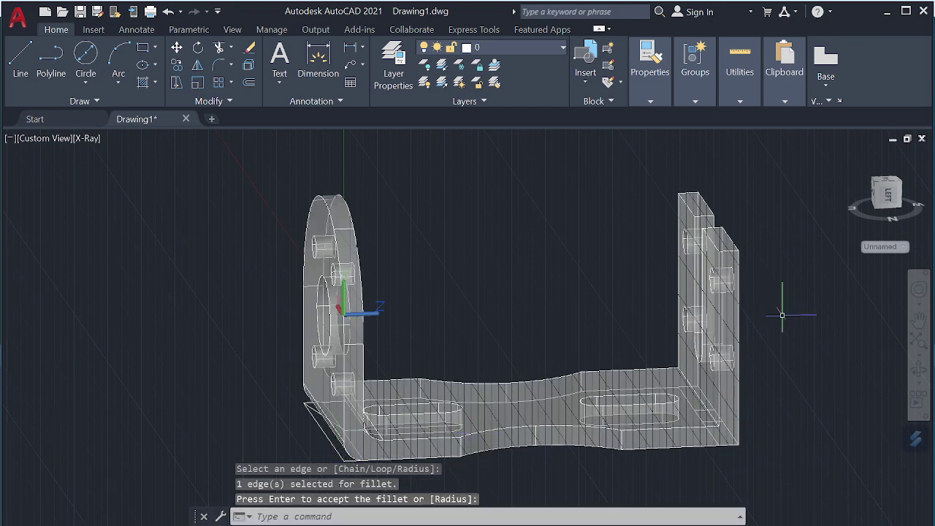
pyautogui.click(919, 371)
pyautogui.moveTo(804, 369)
pyautogui.mouseDown()
pyautogui.moveTo(818, 439)
pyautogui.moveTo(834, 392)
pyautogui.mouseUp()
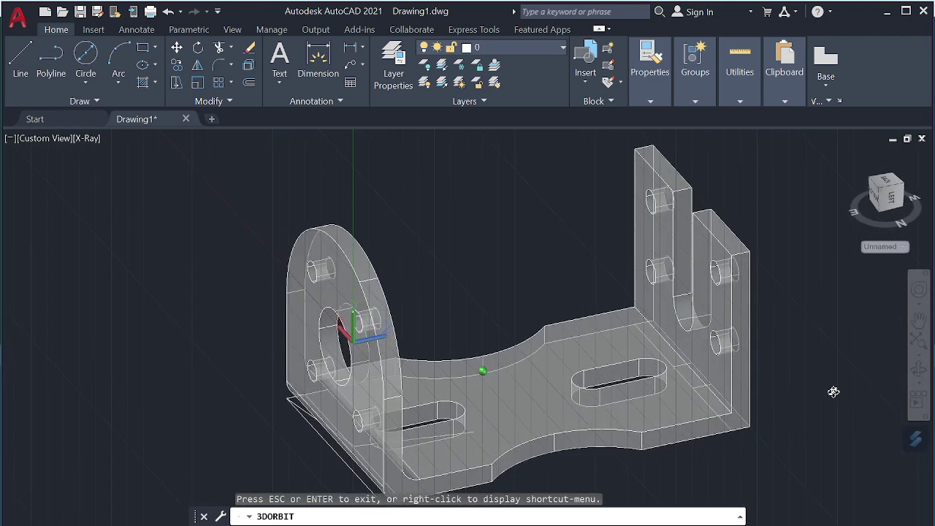
# Start a radius 5 edge fillet on the right bend edge, then cancel it
pyautogui.press('Escape')
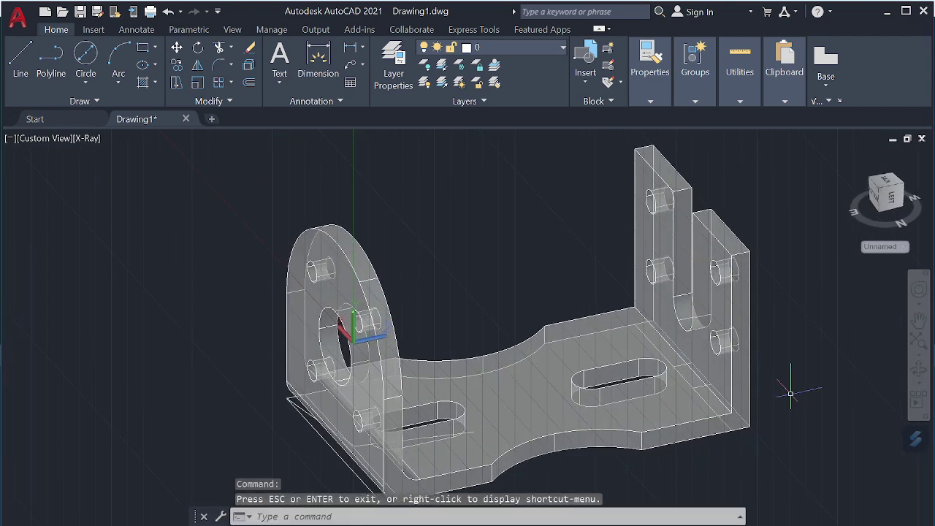
pyautogui.write('fi')
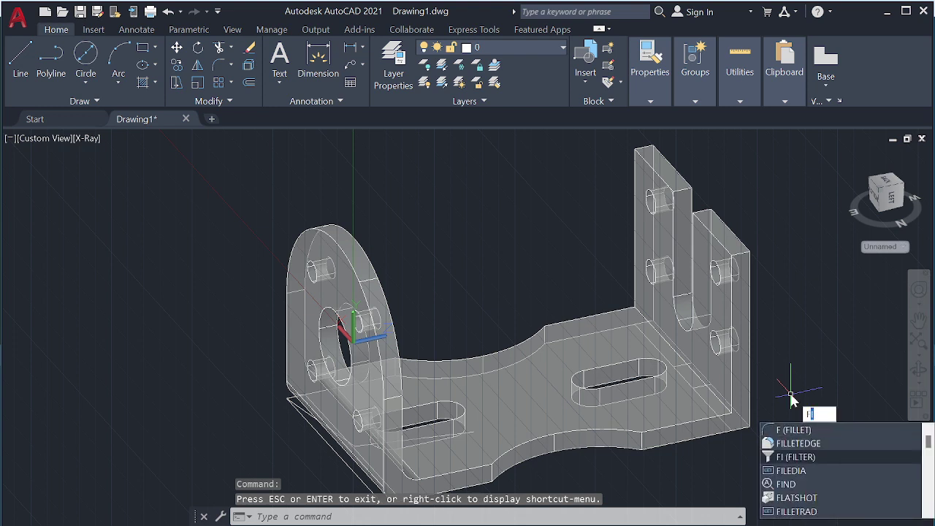
pyautogui.scroll(5, 776, 433)
pyautogui.press('Return')
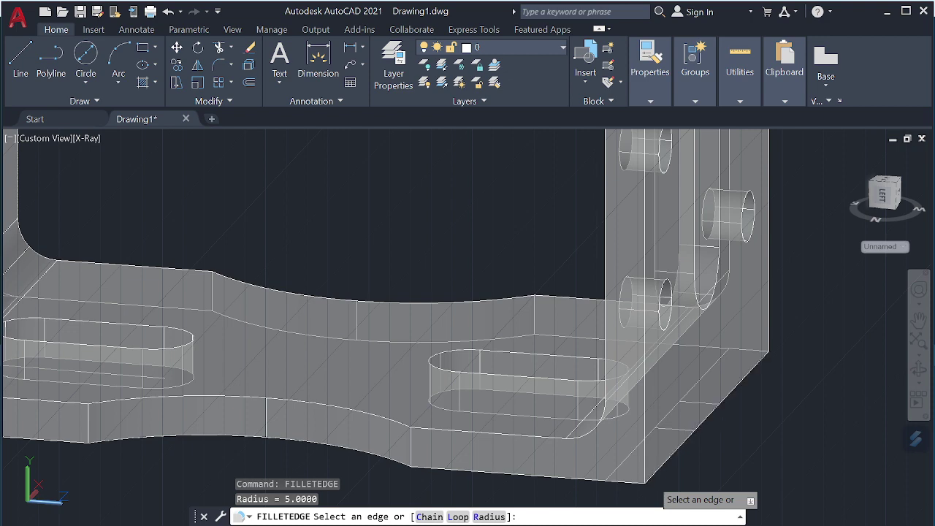
pyautogui.click(661, 468)
pyautogui.press('Return')
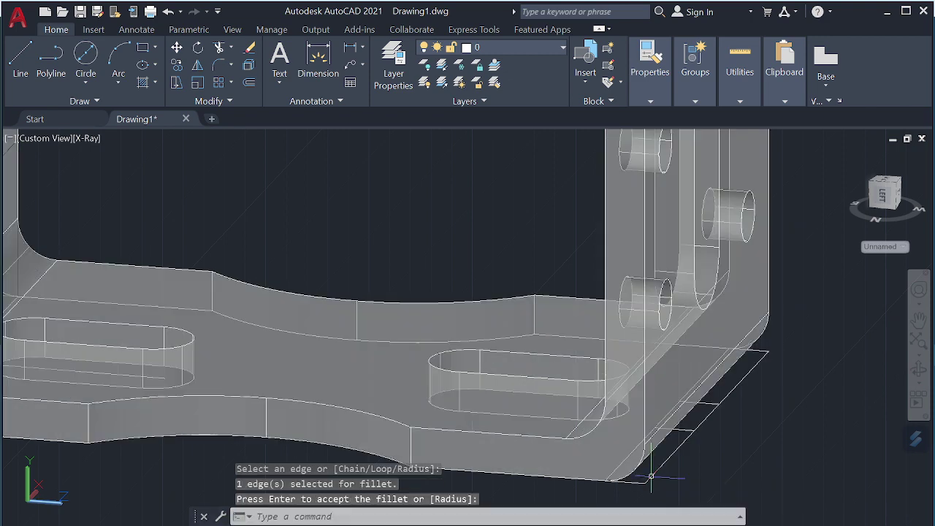
pyautogui.scroll(-2, 506, 360)
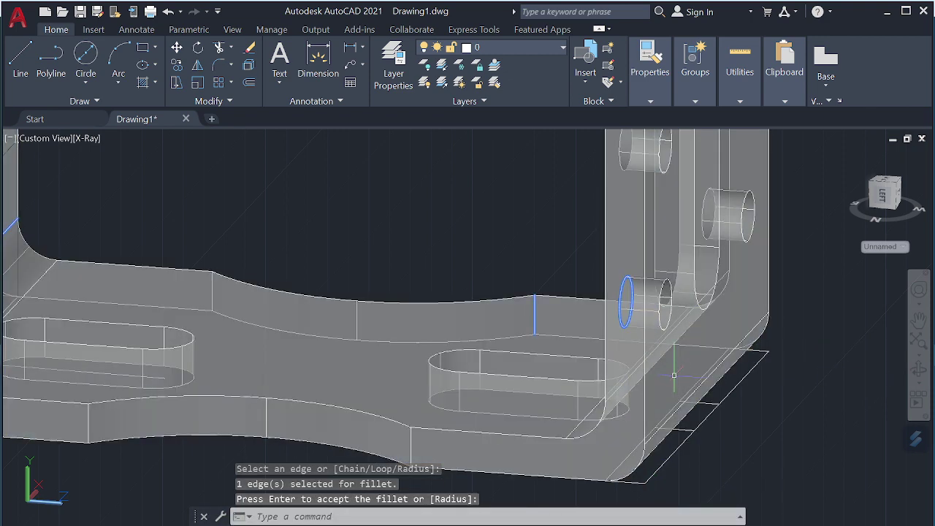
pyautogui.scroll(-1, 688, 389)
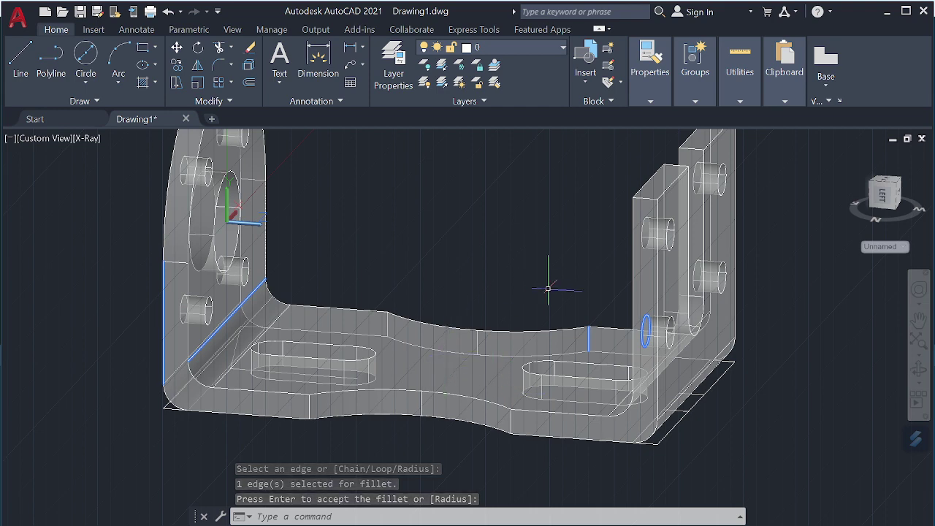
pyautogui.scroll(-3, 549, 286)
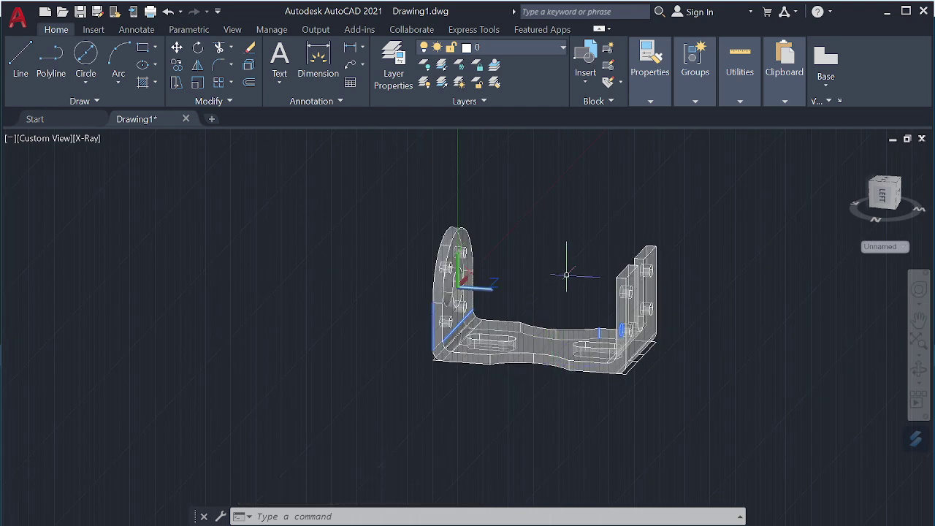
pyautogui.press('Escape')
# Begin moving the bracket solid, then cancel the move
pyautogui.click(545, 345)
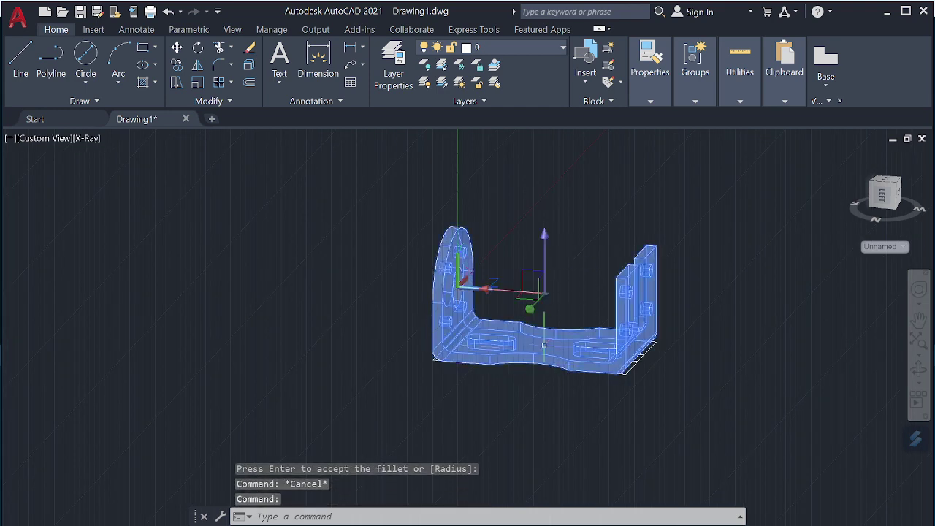
pyautogui.write('M')
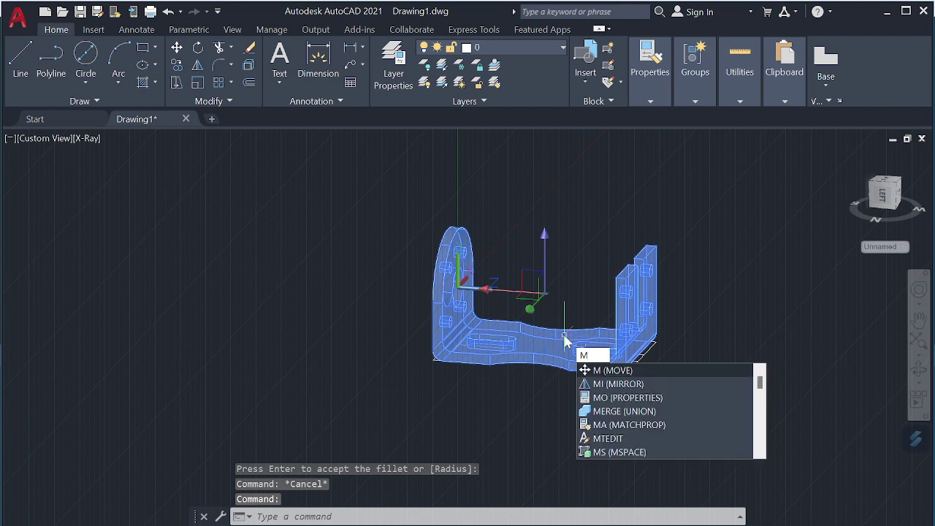
pyautogui.press('Return')
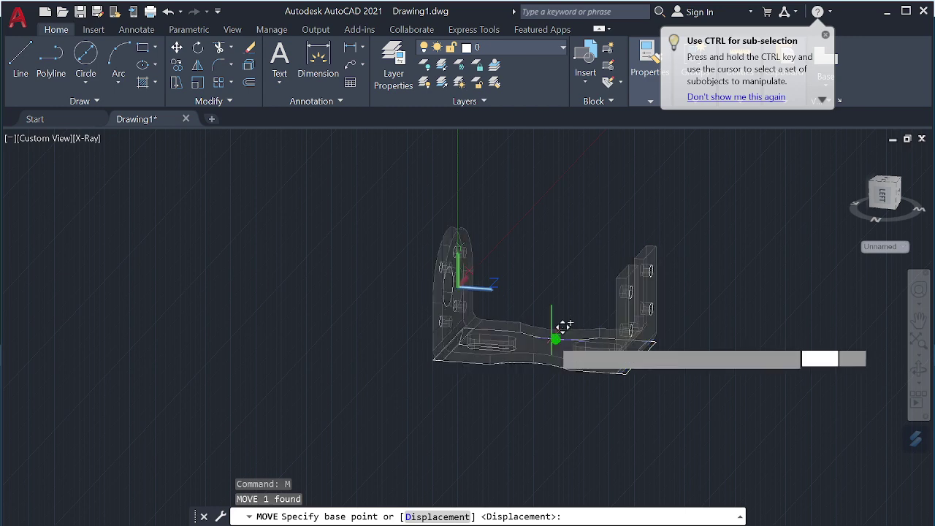
pyautogui.click(558, 333)
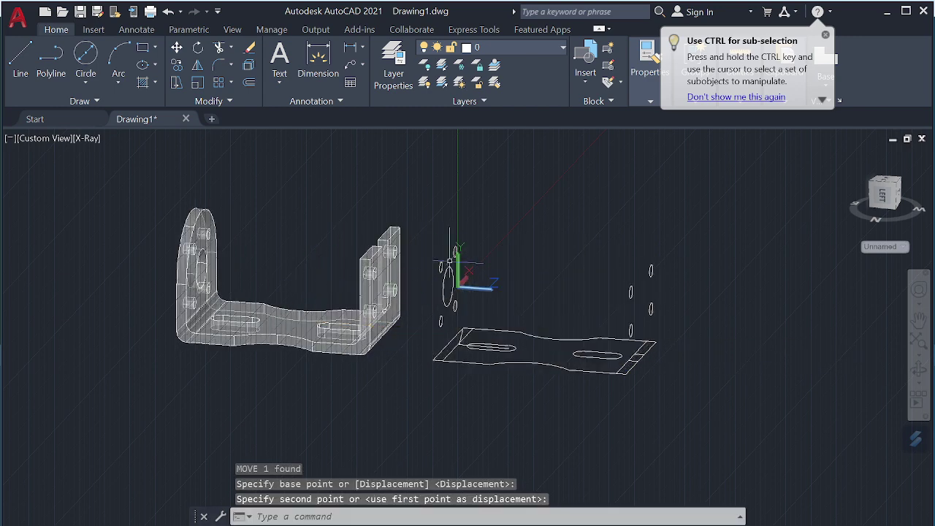
pyautogui.press('Escape')
# Window-select and delete the 30 leftover 2D profile and hole outline objects
pyautogui.click(428, 220)
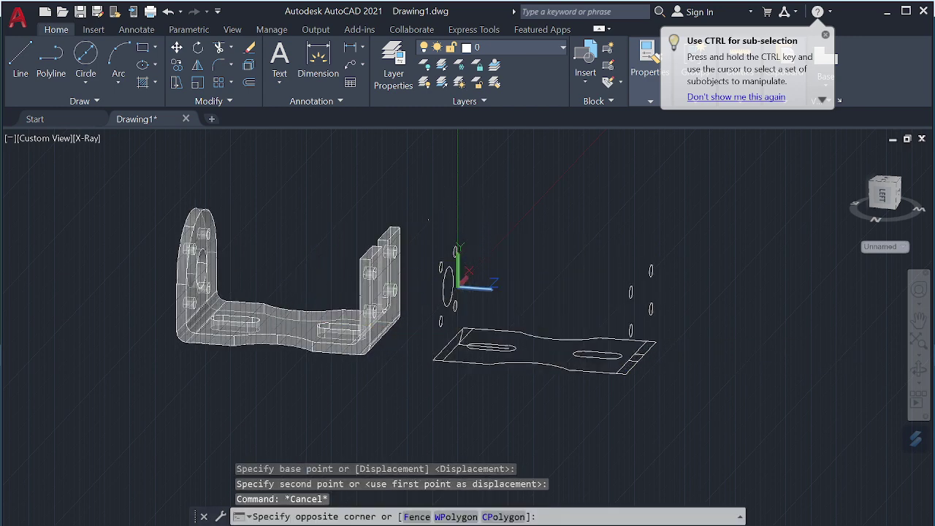
pyautogui.click(745, 420)
pyautogui.press('Delete')
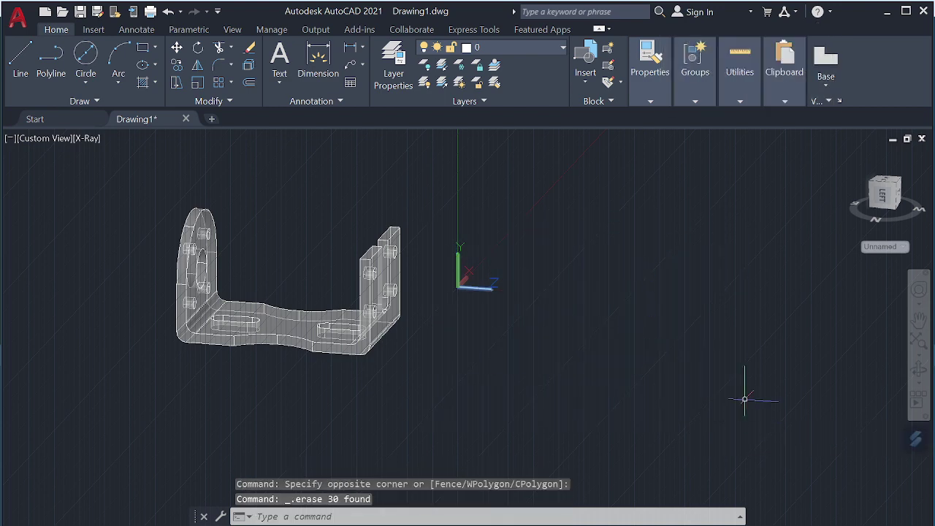
# Move the bracket solid to where the profiles were and zoom in on it
pyautogui.click(347, 324)
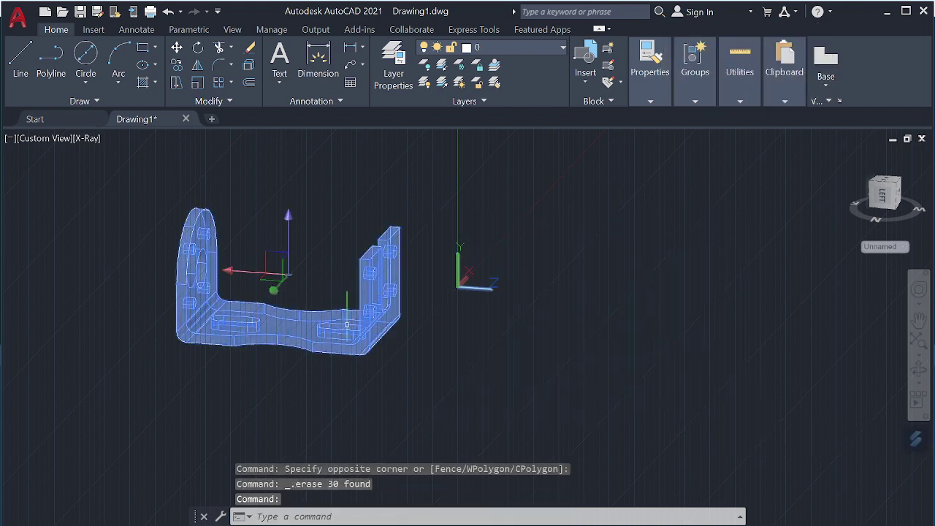
pyautogui.write('m')
pyautogui.press('Return')
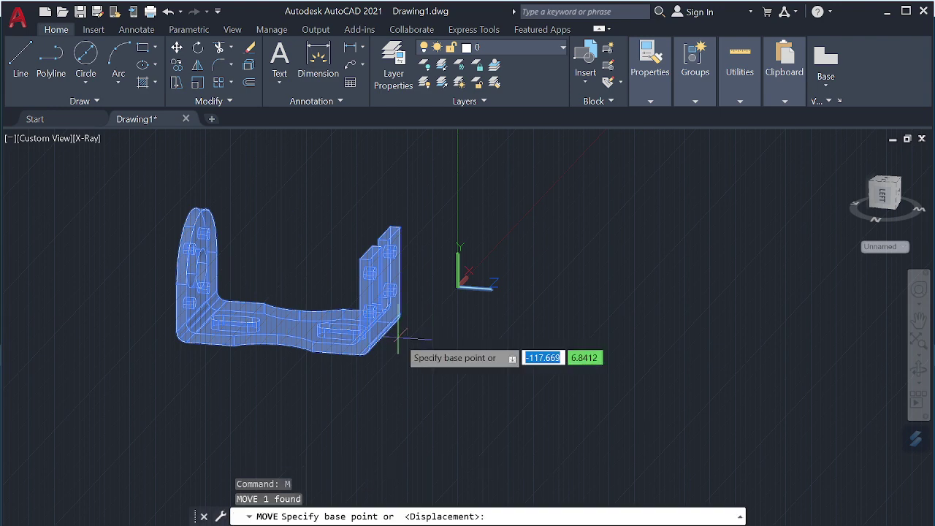
pyautogui.click(271, 356)
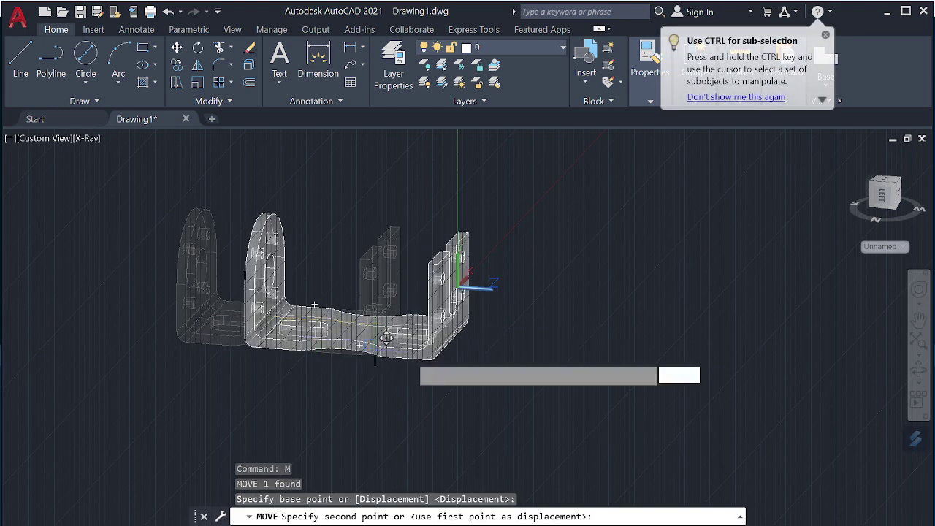
pyautogui.click(574, 378)
pyautogui.scroll(3, 628, 263)
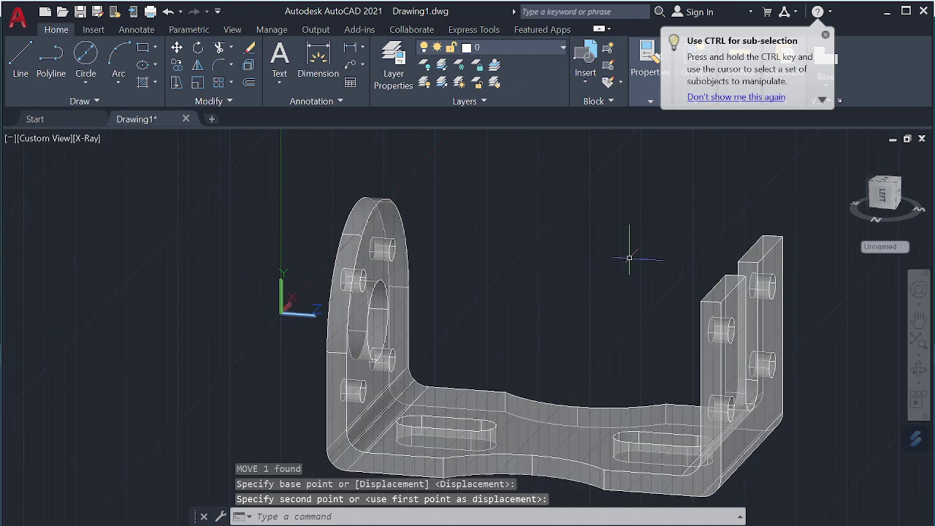
pyautogui.click(86, 138)
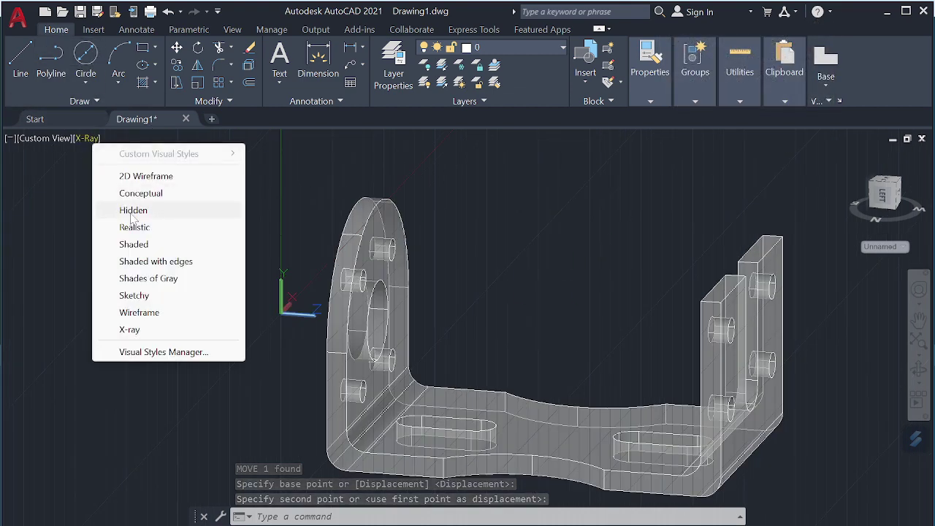
# Show the bracket Shaded with edges and orbit to view its other side
pyautogui.click(150, 261)
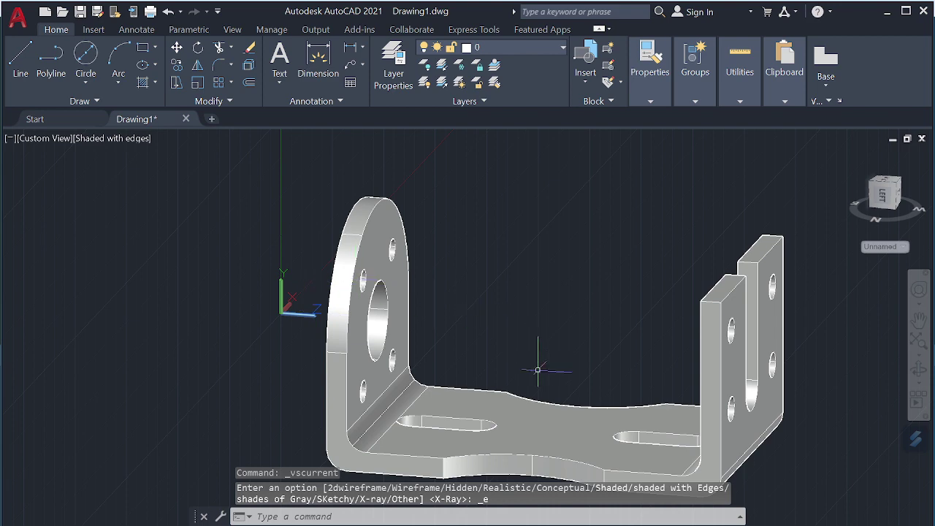
pyautogui.click(919, 369)
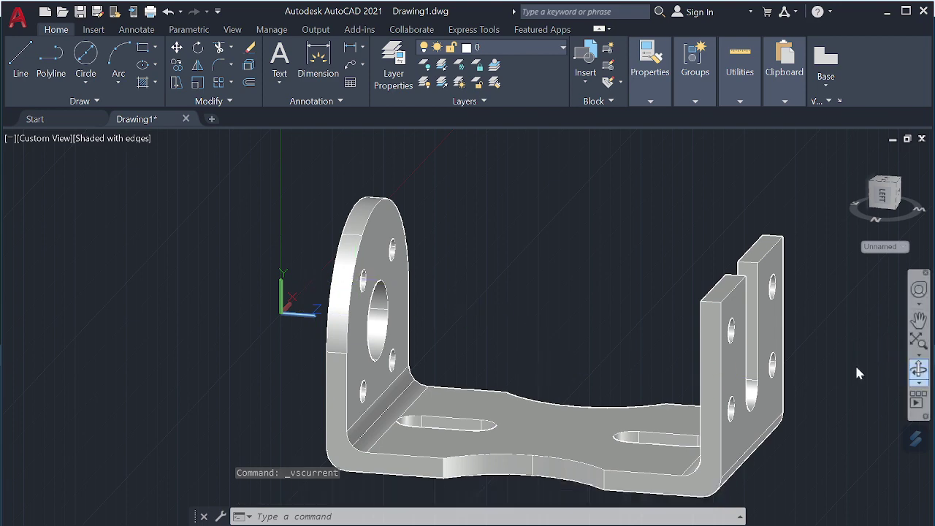
pyautogui.moveTo(648, 358)
pyautogui.mouseDown()
pyautogui.moveTo(307, 366)
pyautogui.moveTo(242, 377)
pyautogui.moveTo(340, 442)
pyautogui.moveTo(491, 355)
pyautogui.moveTo(490, 317)
pyautogui.moveTo(426, 273)
pyautogui.moveTo(346, 285)
pyautogui.moveTo(314, 337)
pyautogui.moveTo(323, 392)
pyautogui.moveTo(256, 386)
pyautogui.moveTo(189, 319)
pyautogui.moveTo(95, 317)
pyautogui.moveTo(22, 376)
pyautogui.mouseUp()
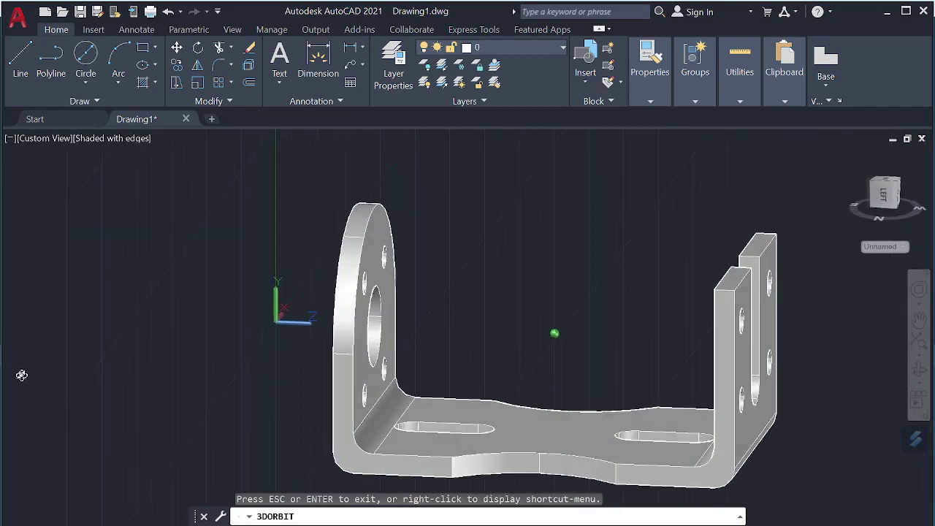
pyautogui.press('Escape')
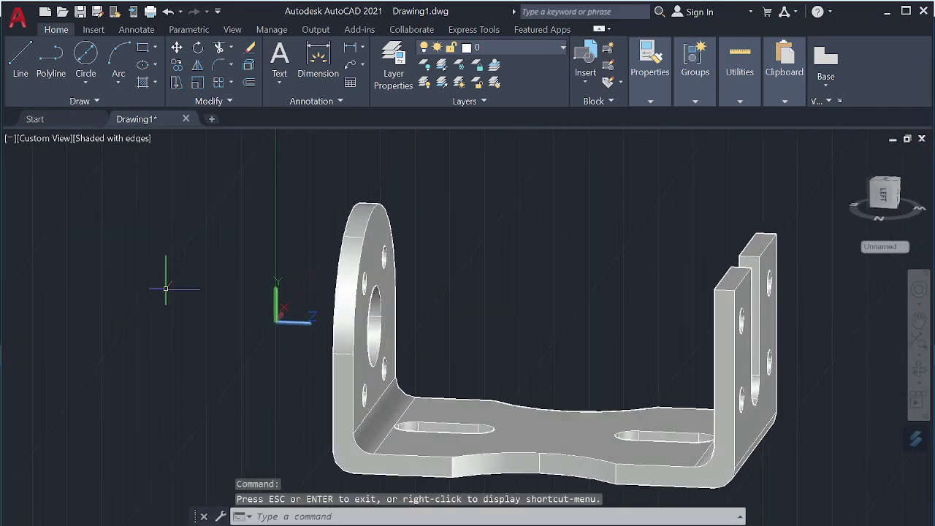
# Start a new blank drawing, Drawing2, viewed from the top
pyautogui.click(212, 119)
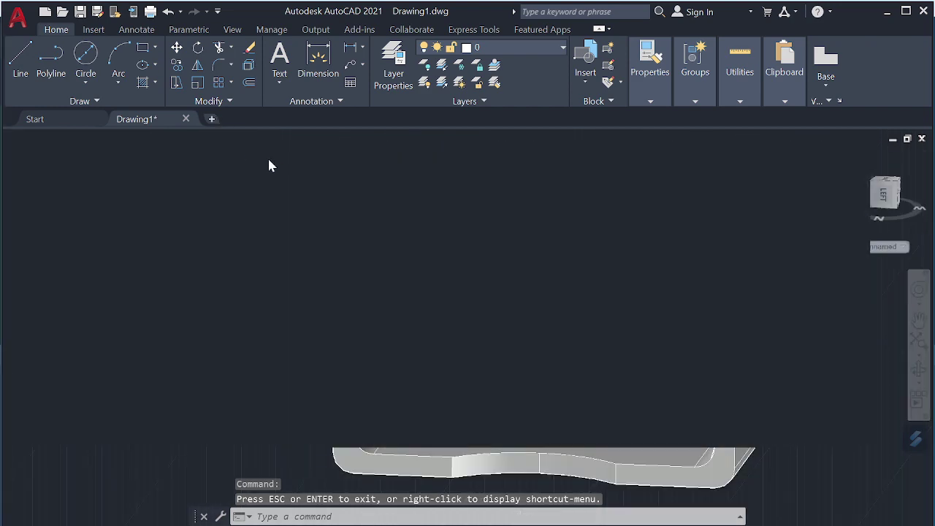
pyautogui.click(886, 193)
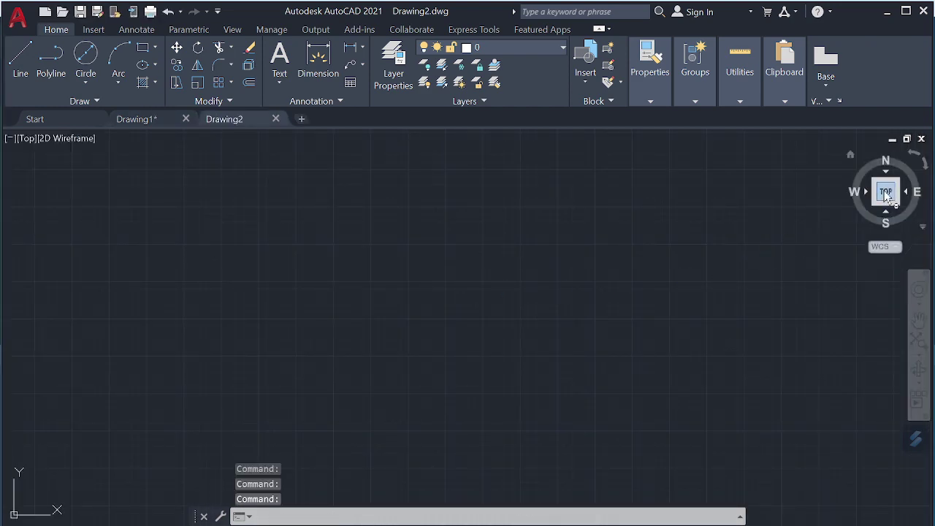
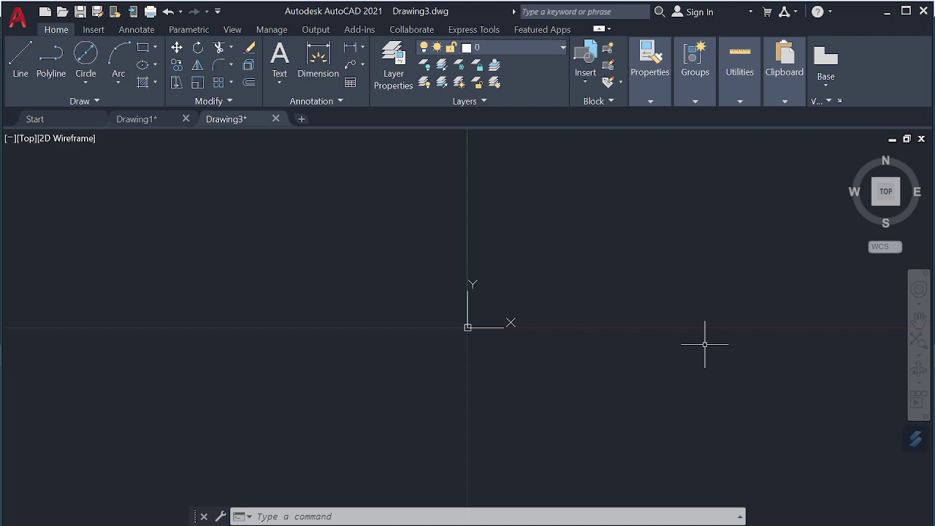
# Draw the rectangle's 120-unit bottom edge with LINE, starting at the origin 0,0
pyautogui.write('l')
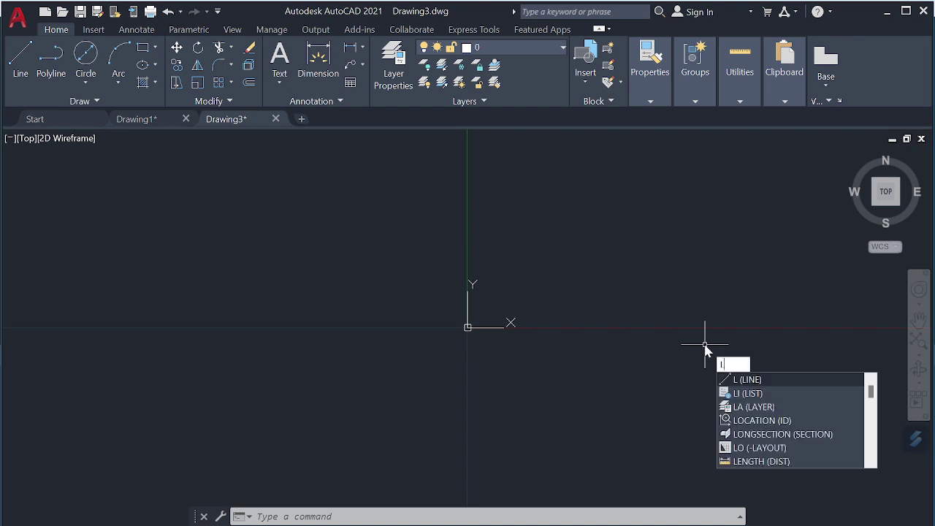
pyautogui.press('Return')
pyautogui.write('0')
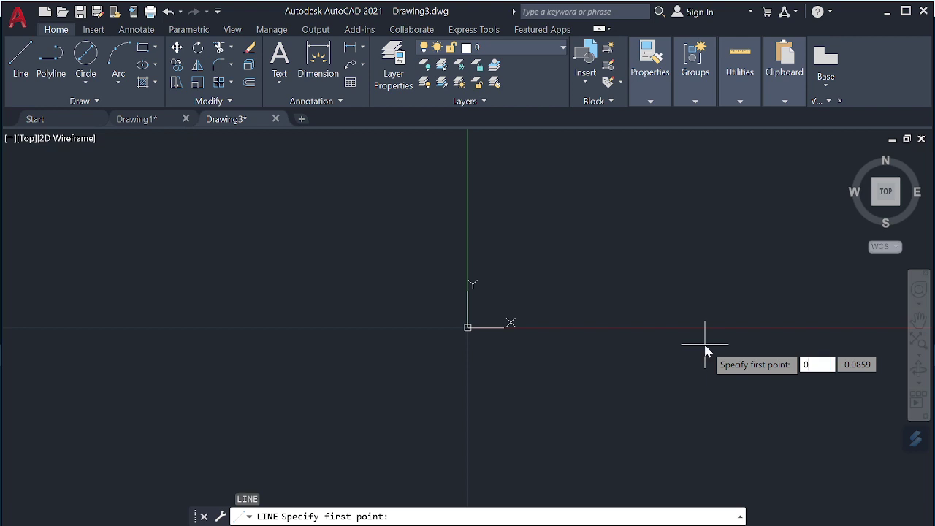
pyautogui.press('Tab')
pyautogui.write('0')
pyautogui.press('Return')
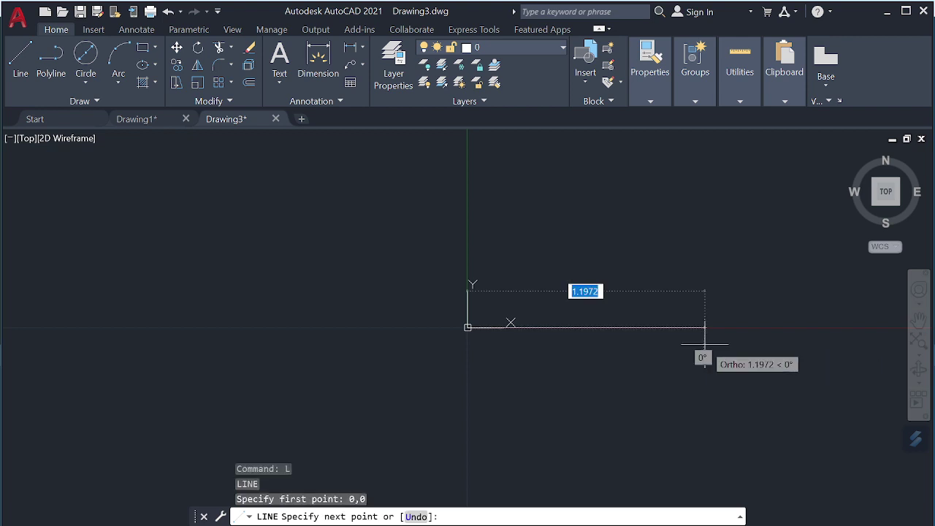
pyautogui.write('120')
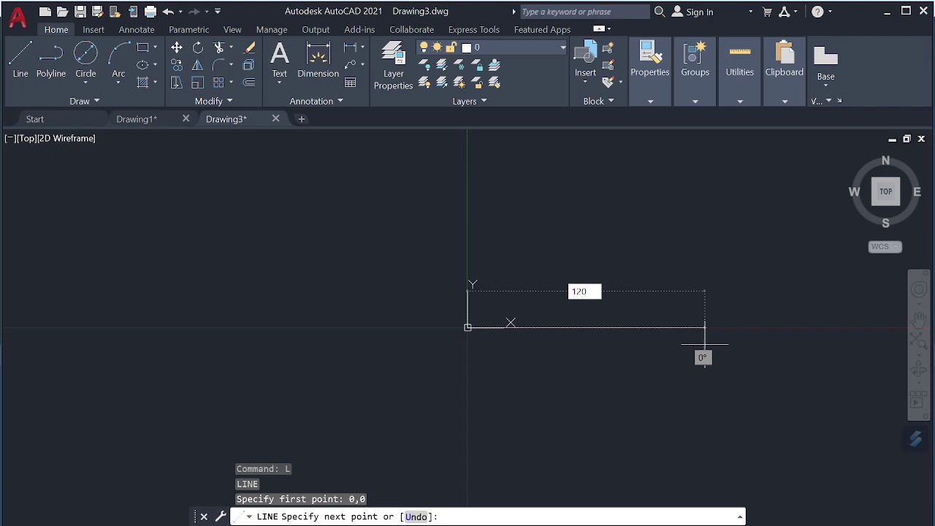
pyautogui.press('Return')
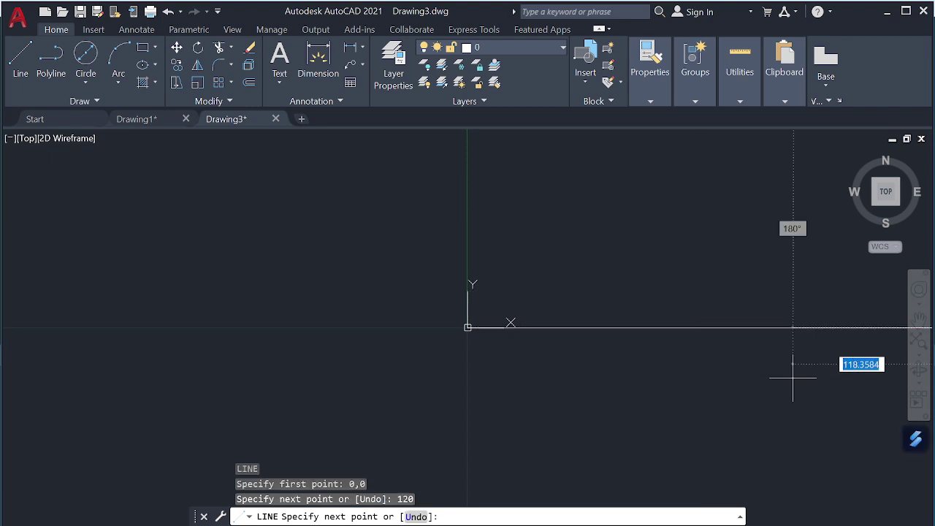
pyautogui.click(886, 191)
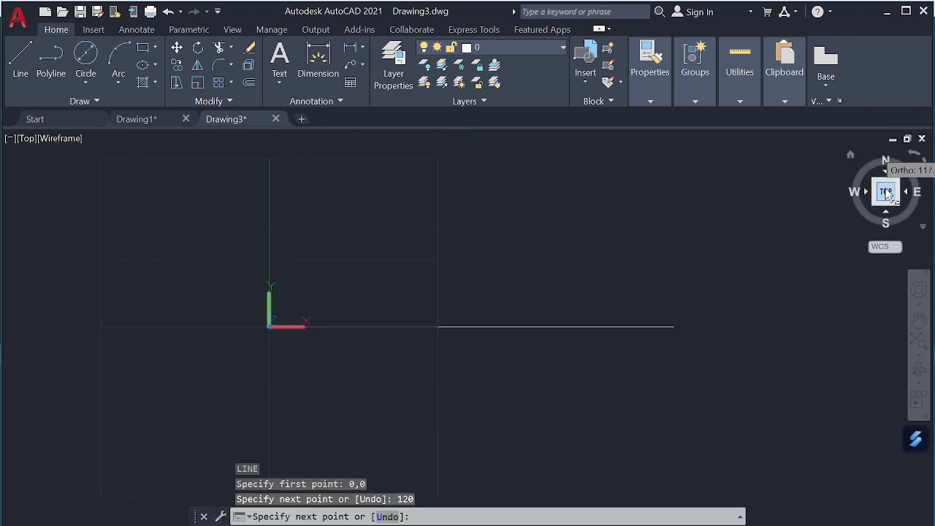
pyautogui.press('Return')
pyautogui.press('Return')
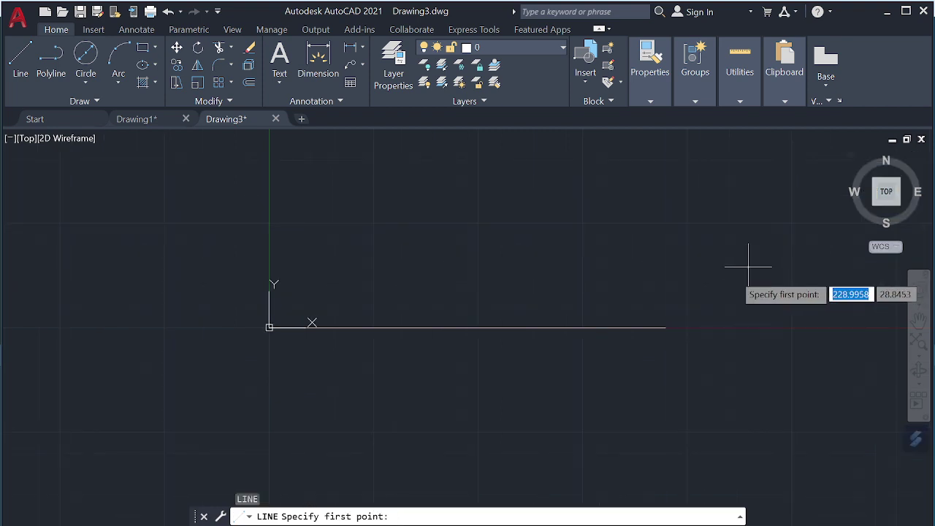
pyautogui.press('super')
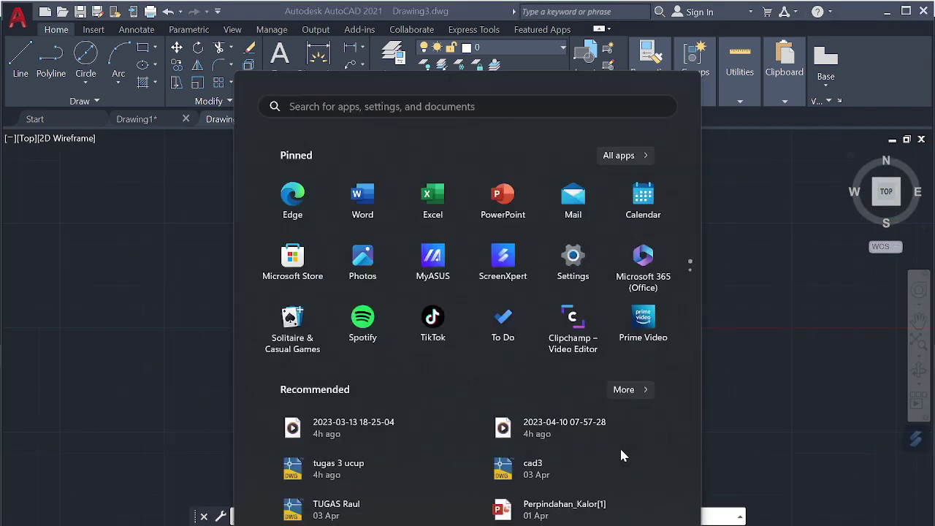
pyautogui.press('super')
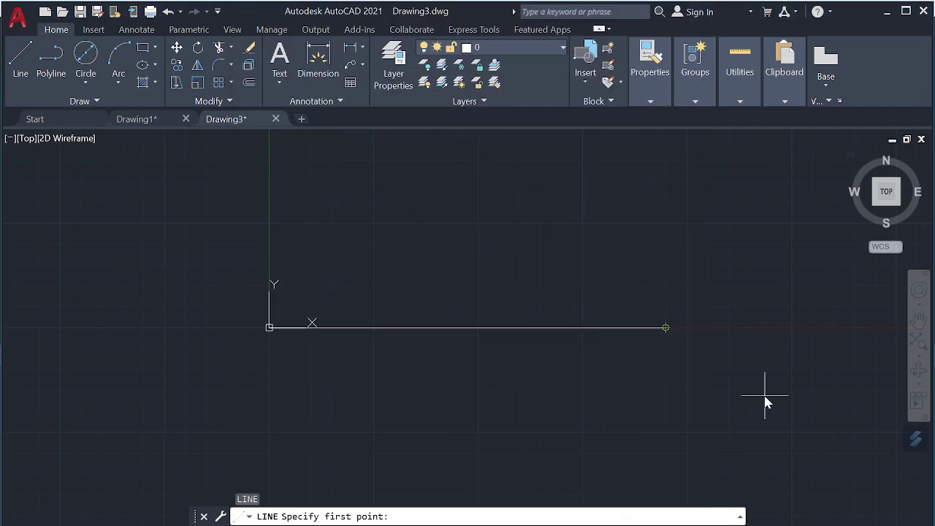
# Add the 70-unit right edge and 120-unit top edge, then close the rectangle at the origin
pyautogui.write('l')
pyautogui.press('Return')
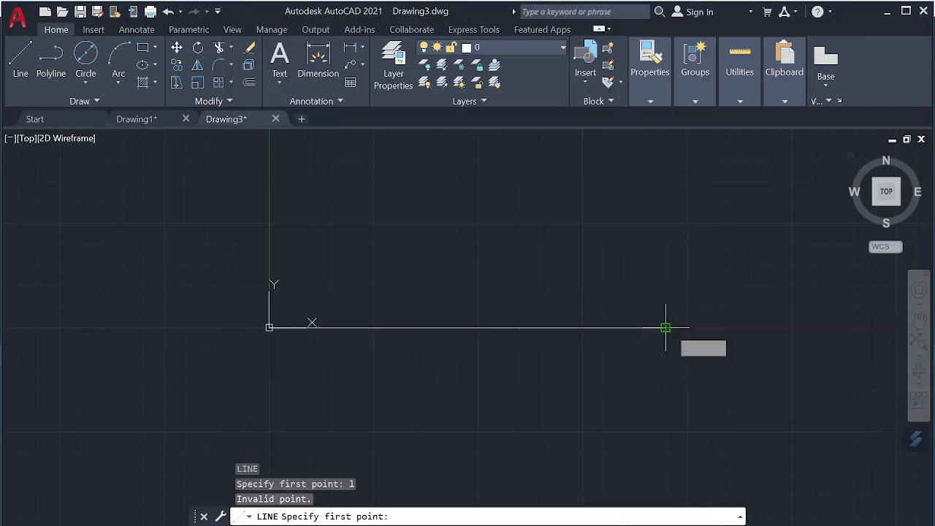
pyautogui.click(665, 327)
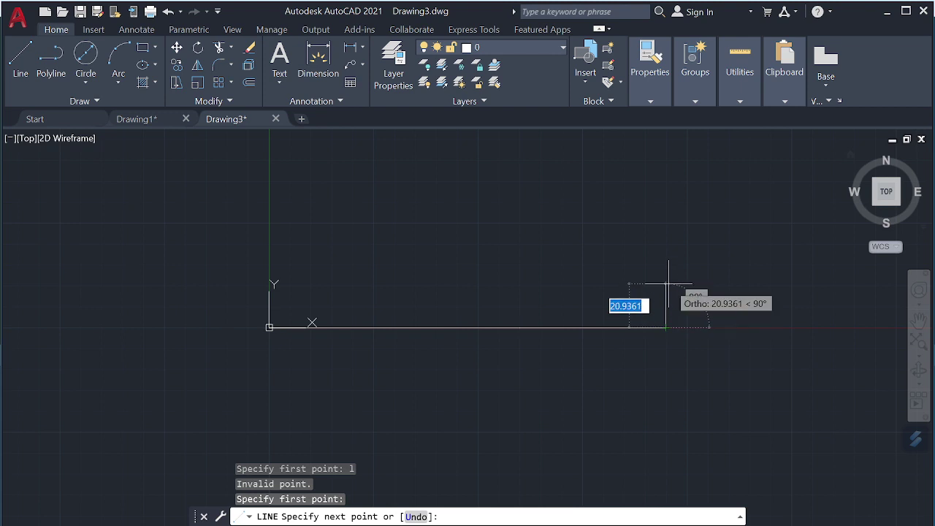
pyautogui.write('70')
pyautogui.press('Return')
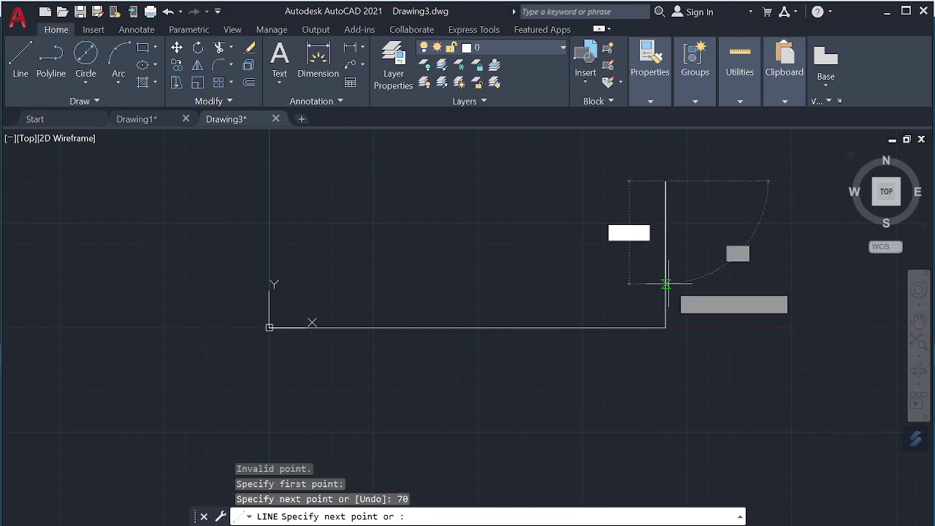
pyautogui.click(888, 196)
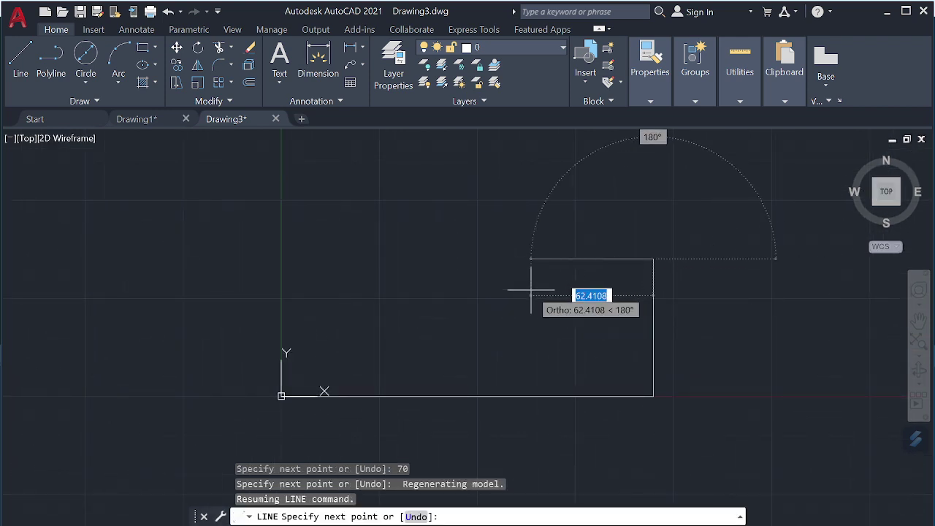
pyautogui.write('120')
pyautogui.press('Return')
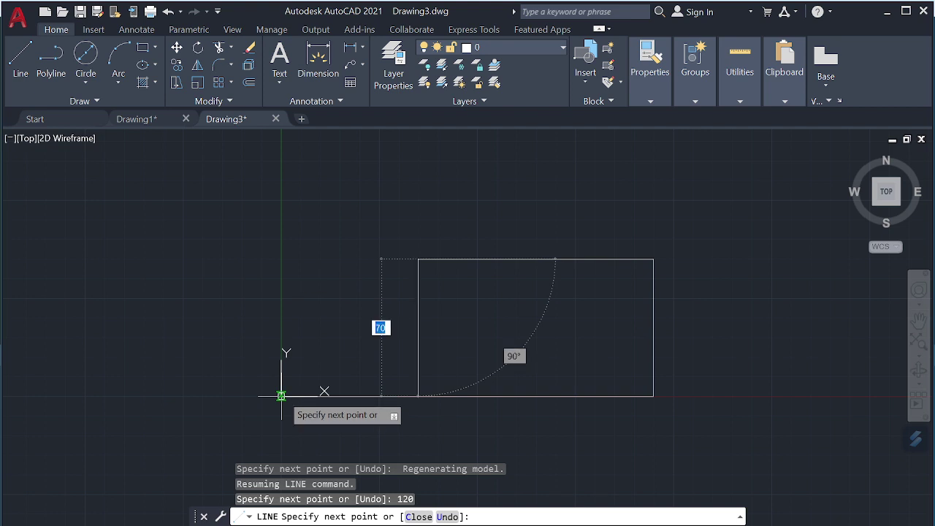
pyautogui.click(282, 259)
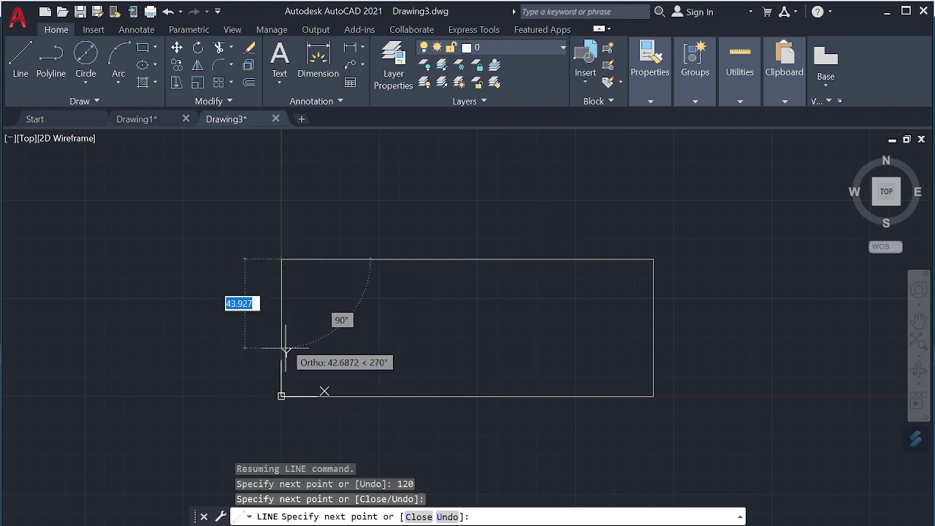
pyautogui.click(281, 396)
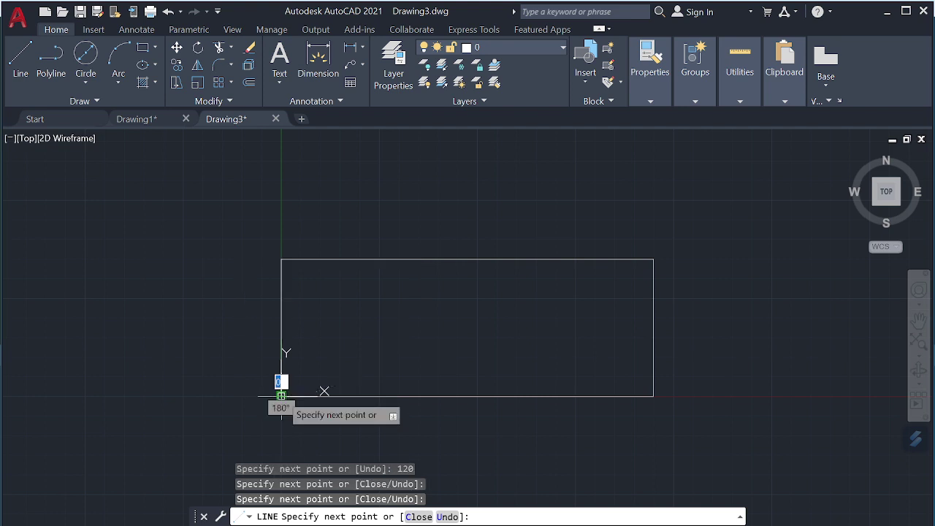
pyautogui.press('Escape')
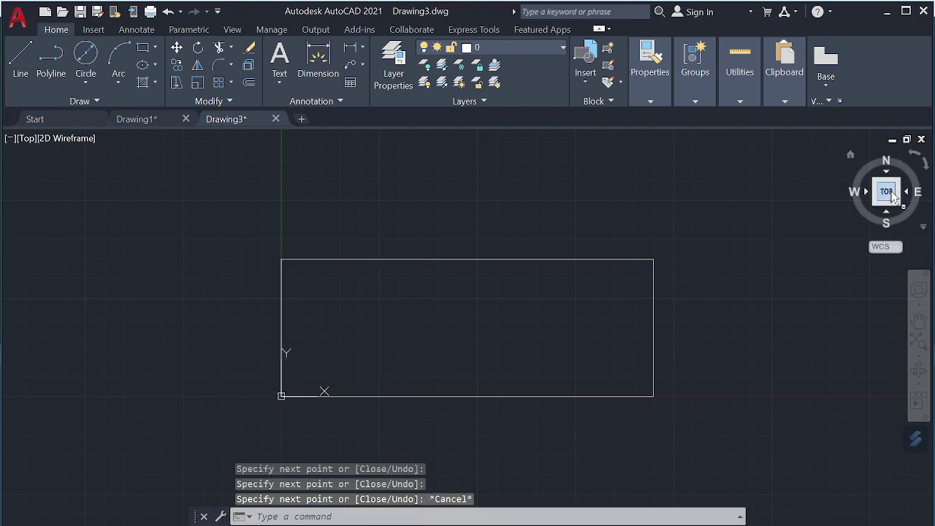
# In southwest isometric view, press-pull the 120 by 70 rectangle 25 units up into a box
pyautogui.click(888, 199)
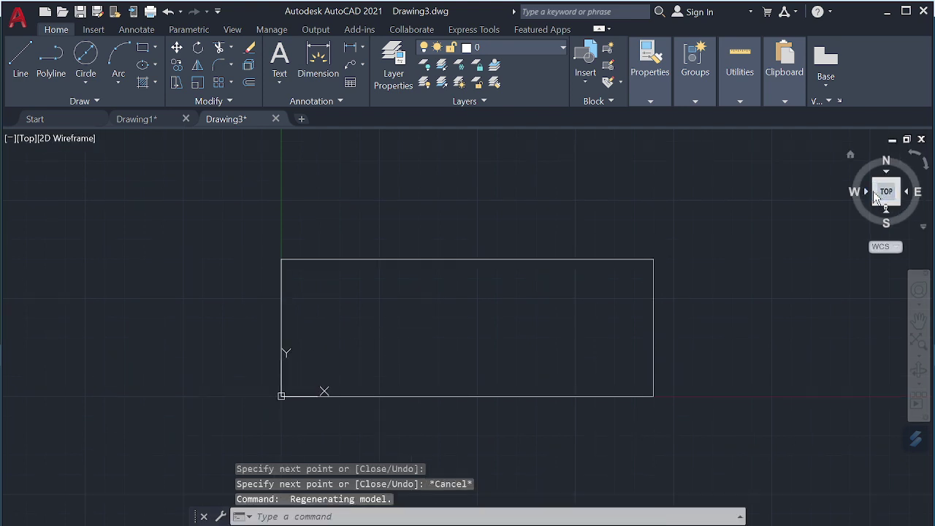
pyautogui.moveTo(878, 198); pyautogui.dragTo(904, 198)
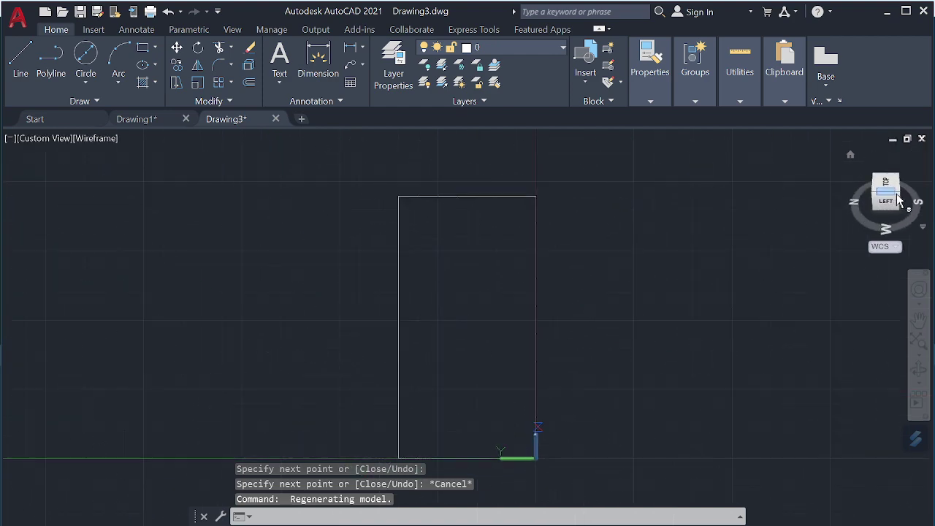
pyautogui.click(900, 192)
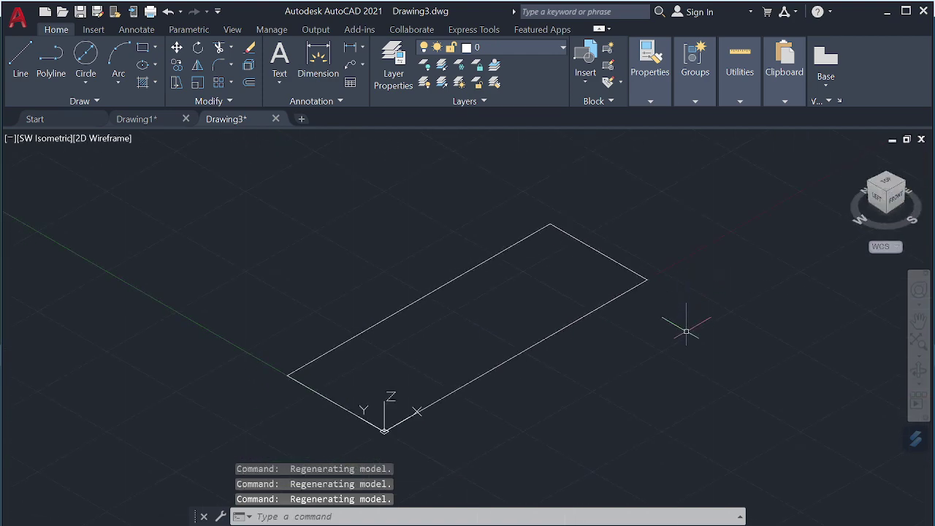
pyautogui.write('pr')
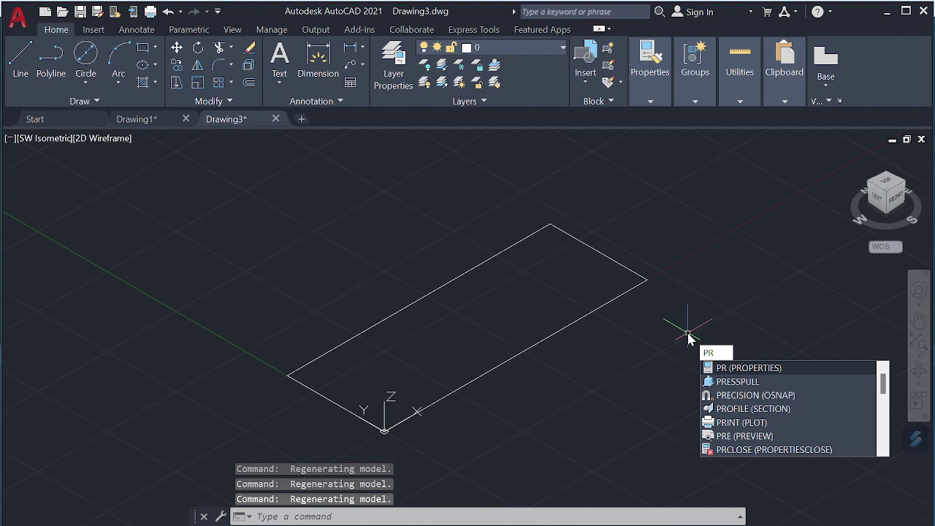
pyautogui.press('Down')
pyautogui.press('Return')
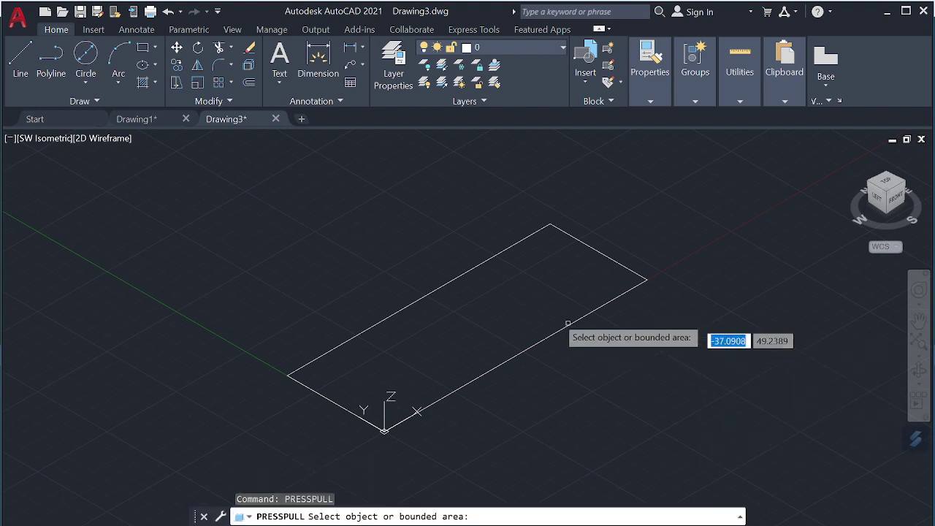
pyautogui.click(535, 306)
pyautogui.write('25')
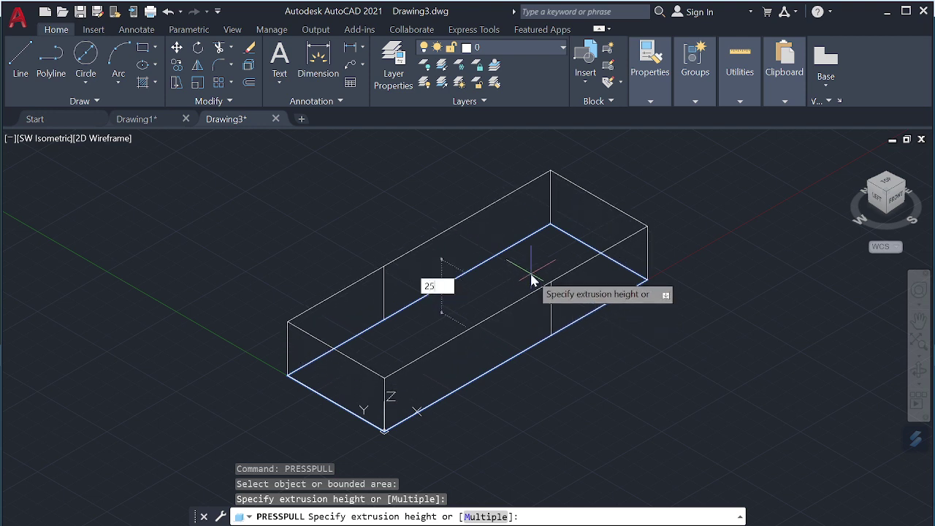
pyautogui.press('Return')
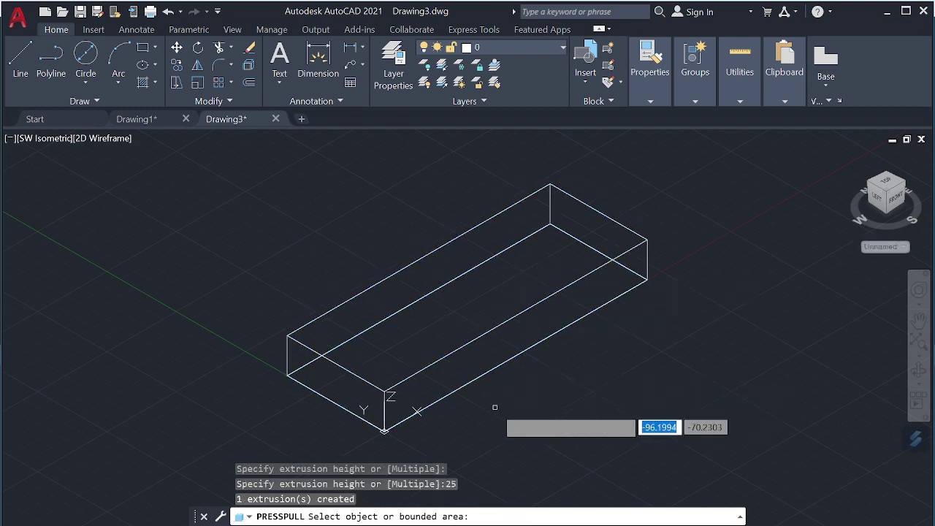
pyautogui.press('Escape')
pyautogui.write('l')
pyautogui.press('Return')
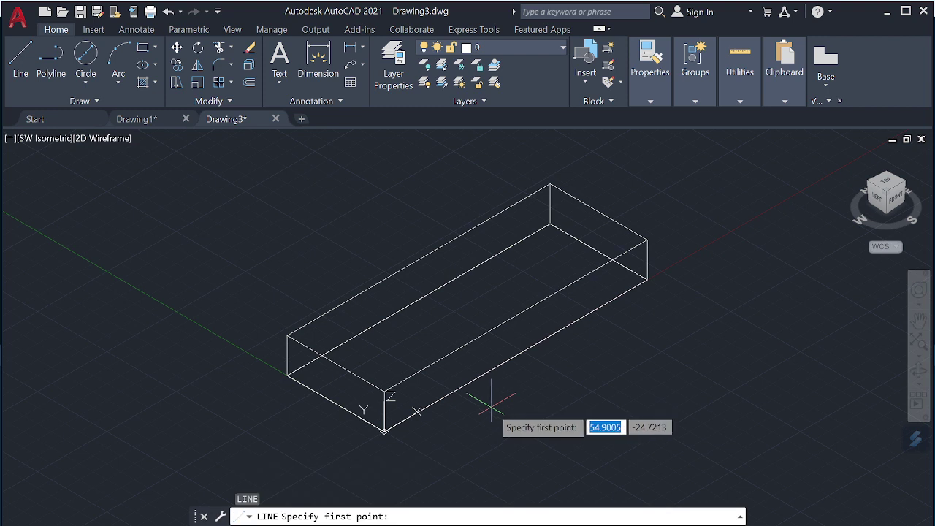
# Relocate the UCS origin to the box's corner and start a new LINE there
pyautogui.click(385, 393)
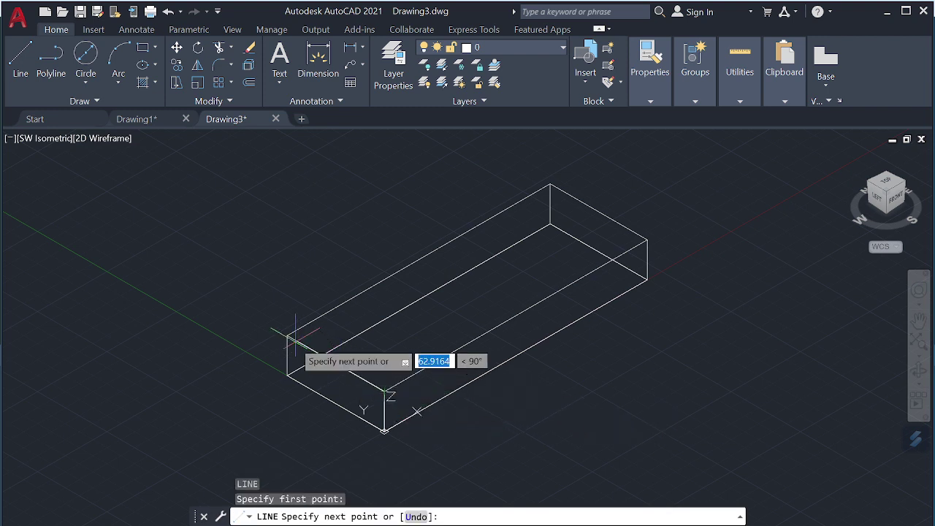
pyautogui.press('Escape')
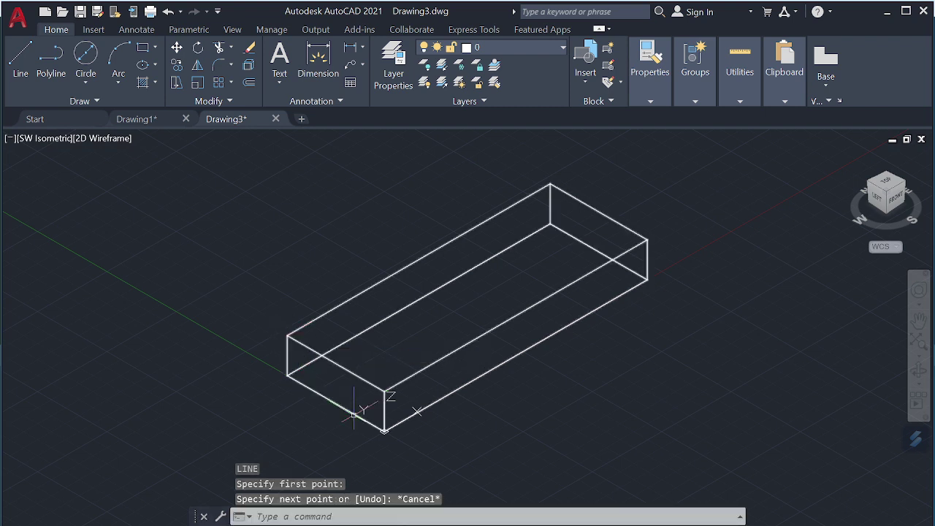
pyautogui.scroll(5, 354, 415)
pyautogui.scroll(-5, 354, 415)
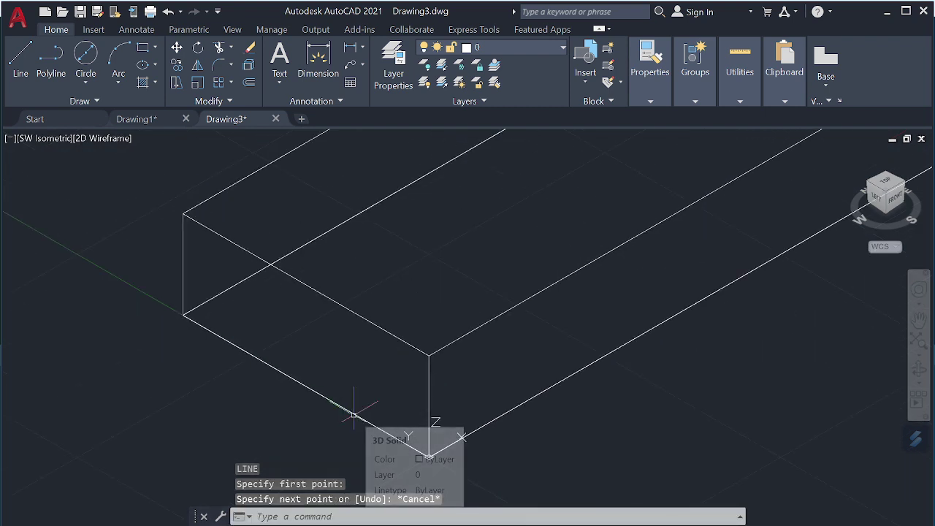
pyautogui.moveTo(334, 411)
pyautogui.mouseDown(button='middle')
pyautogui.moveTo(396, 386)
pyautogui.moveTo(372, 428)
pyautogui.moveTo(415, 388)
pyautogui.moveTo(503, 388)
pyautogui.moveTo(488, 395)
pyautogui.moveTo(496, 377)
pyautogui.moveTo(487, 390)
pyautogui.mouseUp(button='middle')
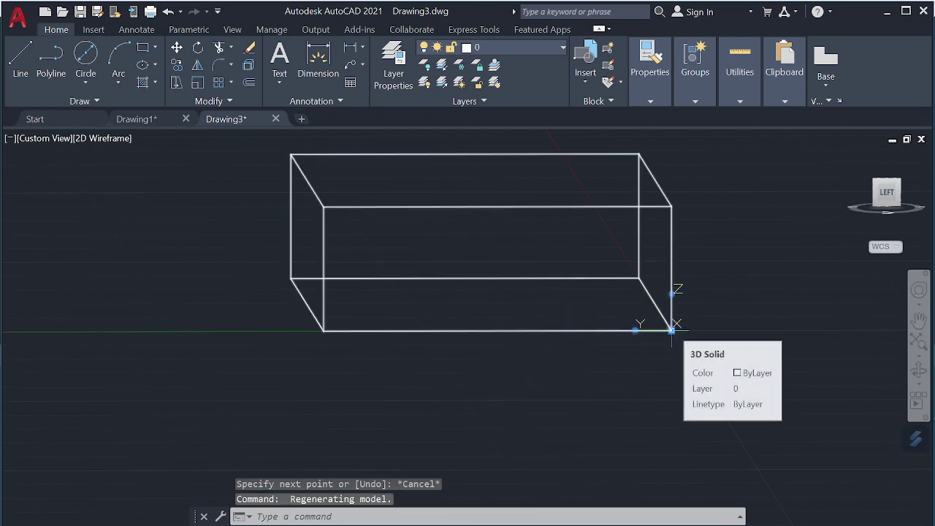
pyautogui.click(671, 330)
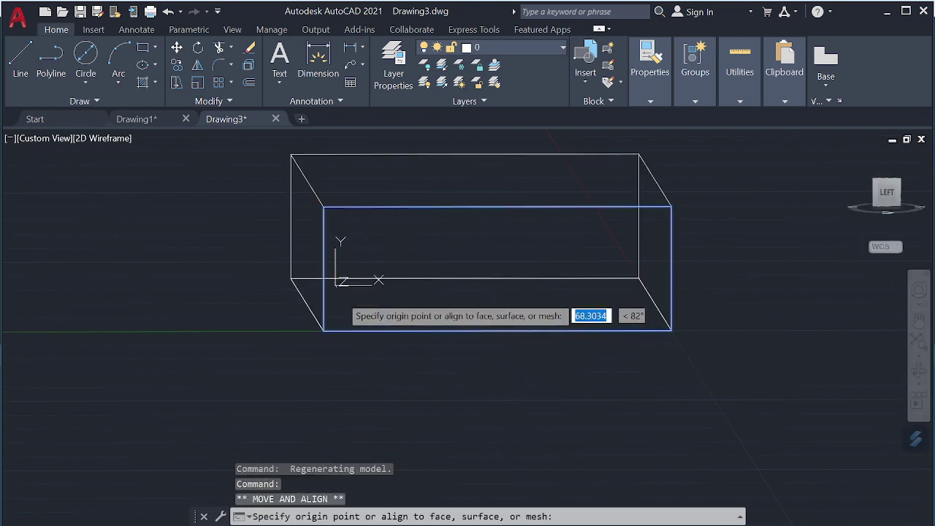
pyautogui.click(338, 301)
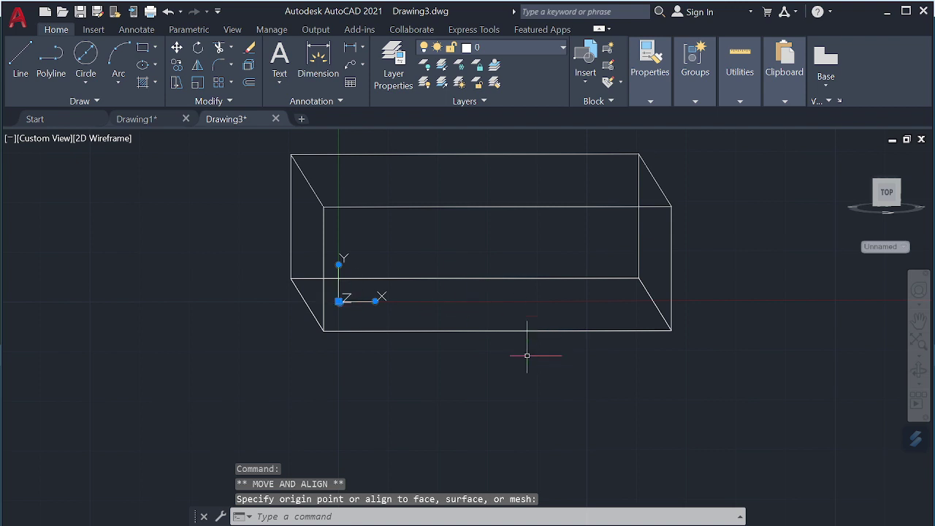
pyautogui.write('l')
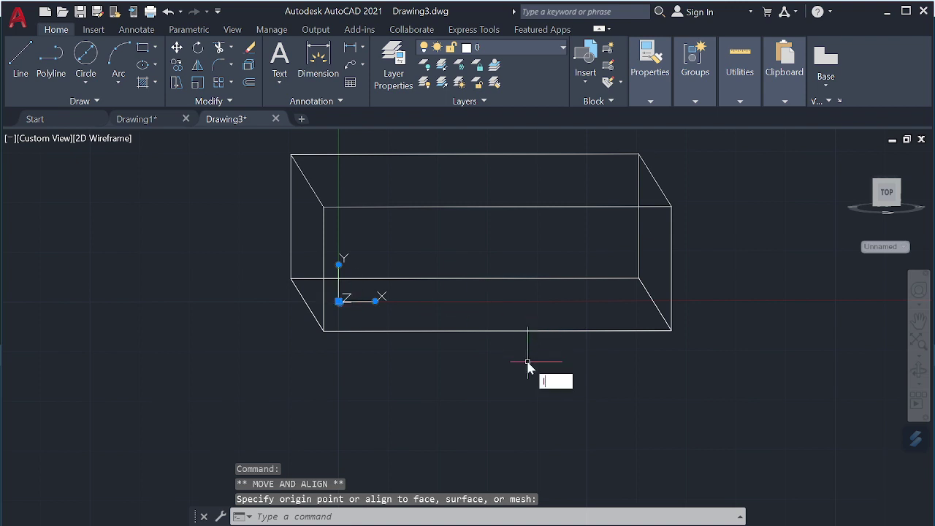
pyautogui.press('Return')
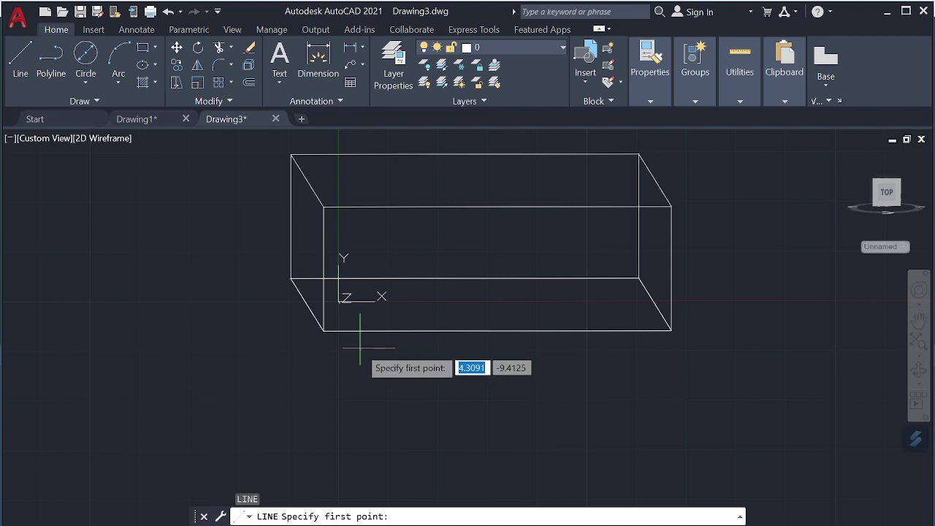
# Outline an 18 by 12 rectangle from the box's lower-left front corner
pyautogui.click(323, 331)
pyautogui.write('1')
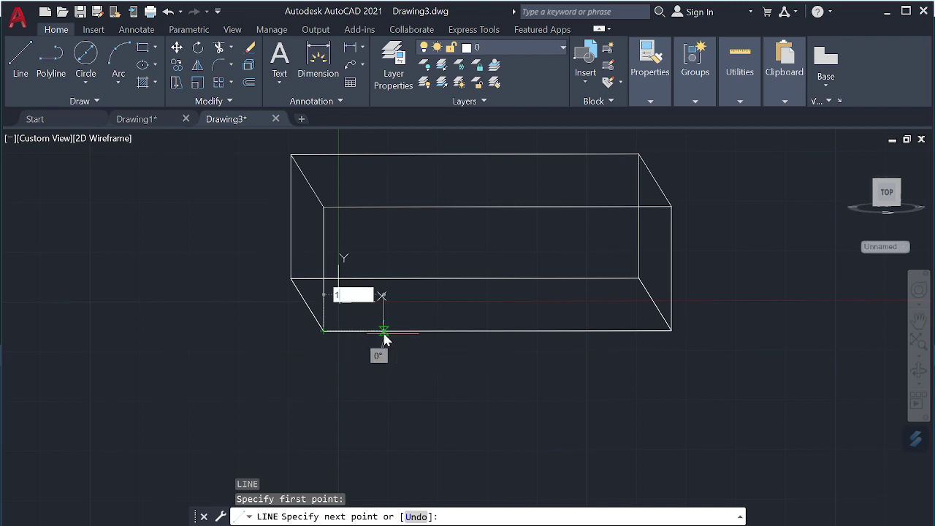
pyautogui.write('8')
pyautogui.press('Return')
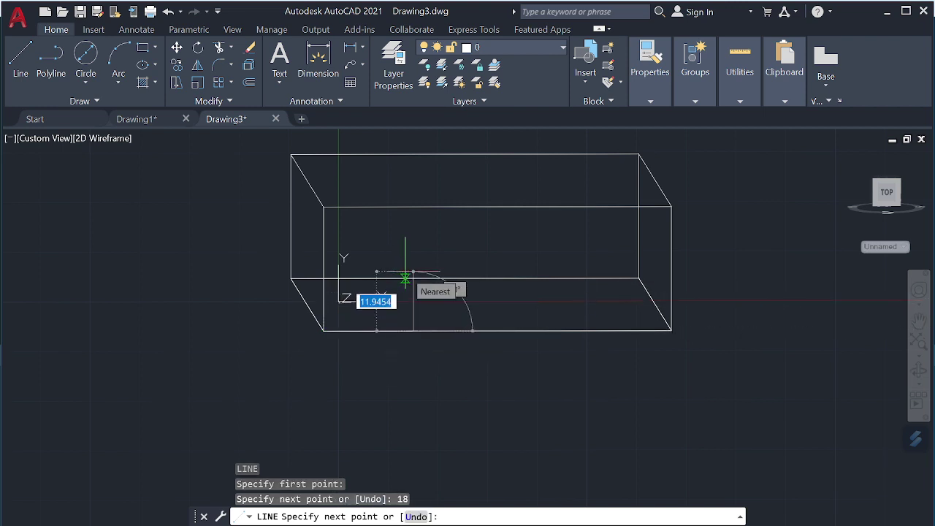
pyautogui.write('12')
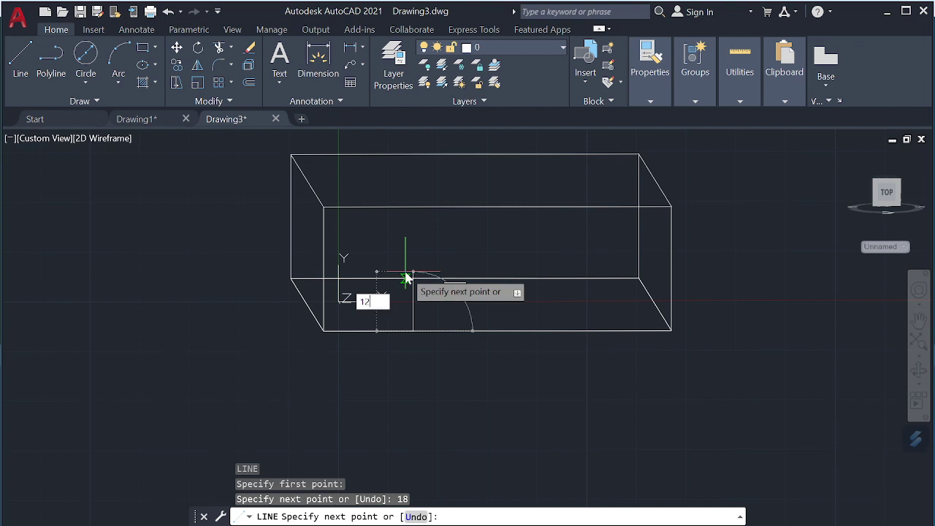
pyautogui.press('Return')
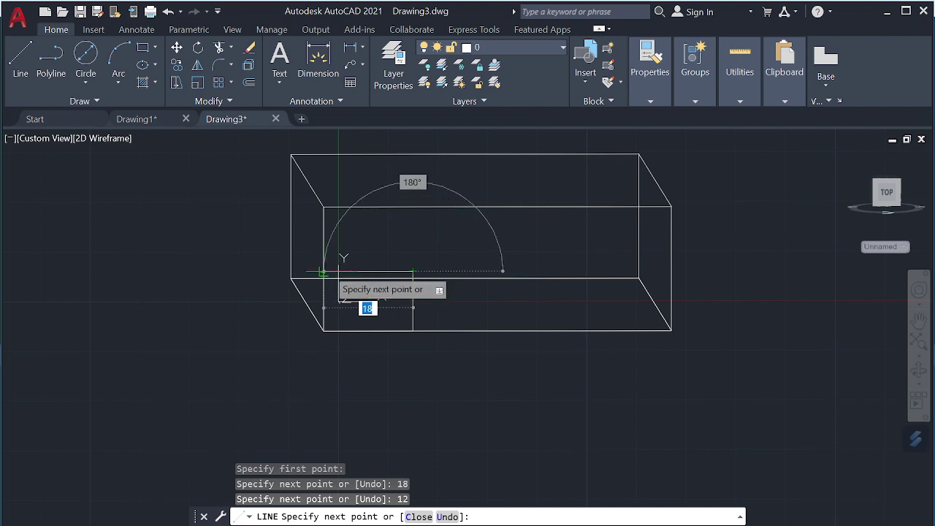
pyautogui.click(324, 272)
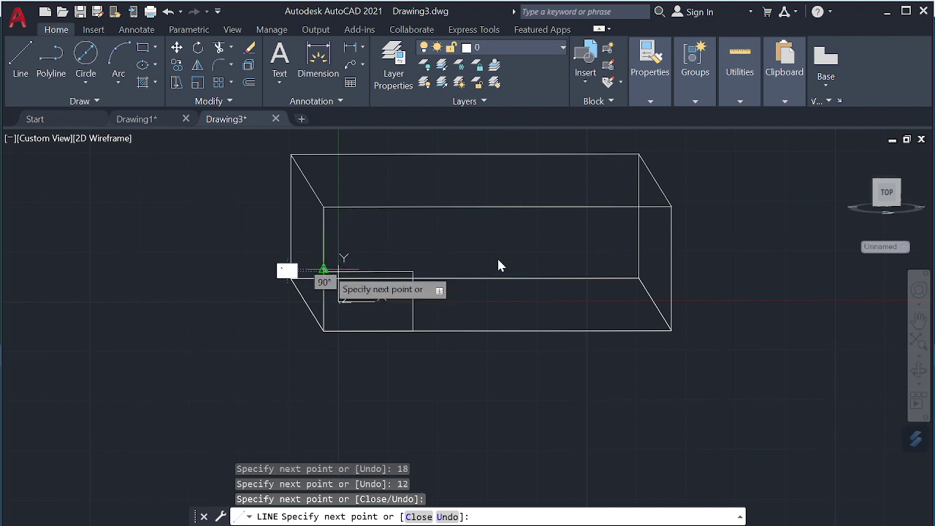
pyautogui.press('Escape')
pyautogui.press('Escape')
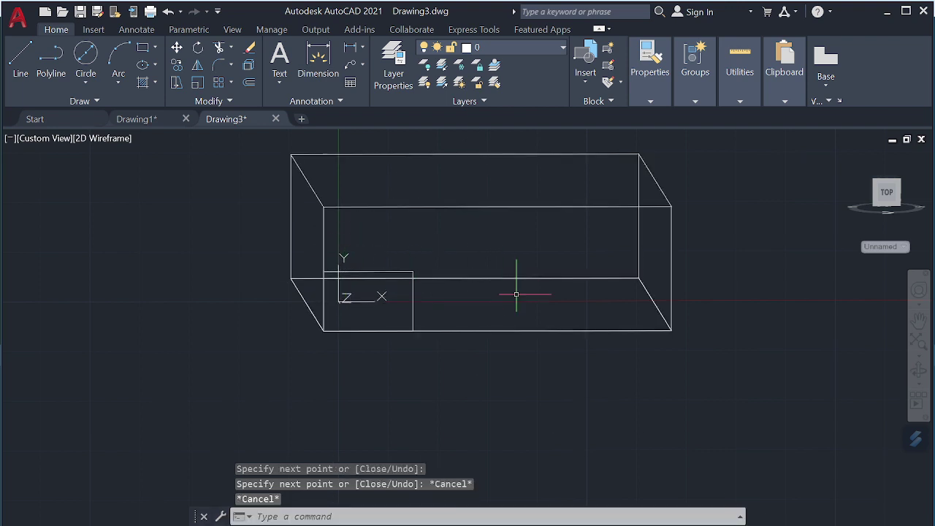
pyautogui.write('l')
# Draw a trial slanted line at 120° from the rectangle's lower-right corner
pyautogui.press('Return')
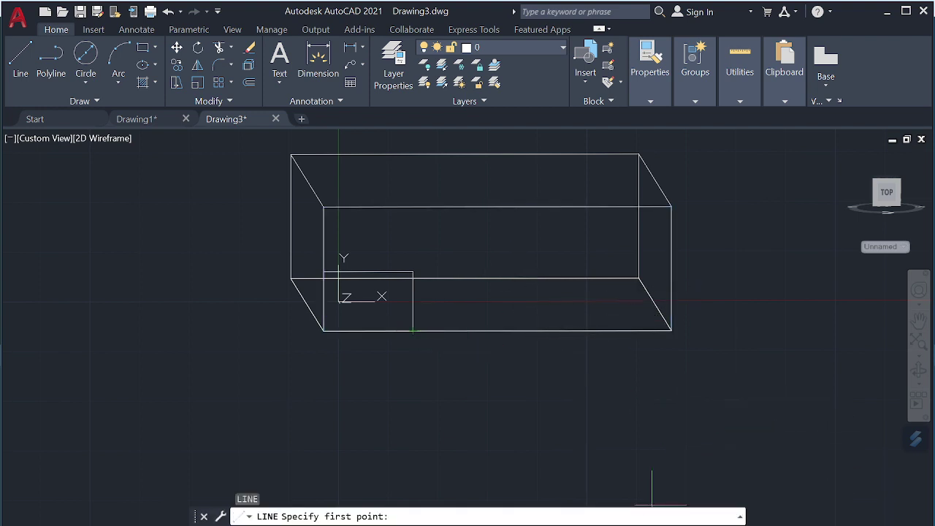
pyautogui.click(414, 331)
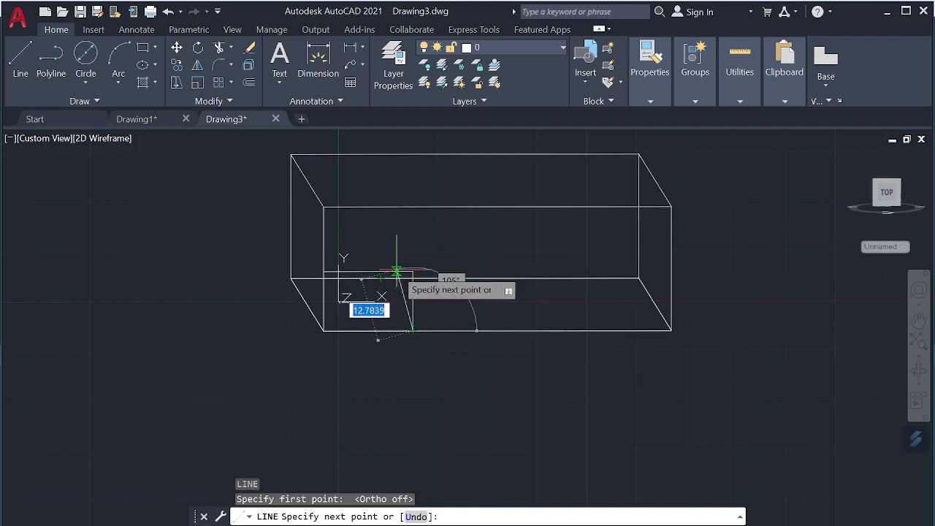
pyautogui.press('Tab')
pyautogui.write('120')
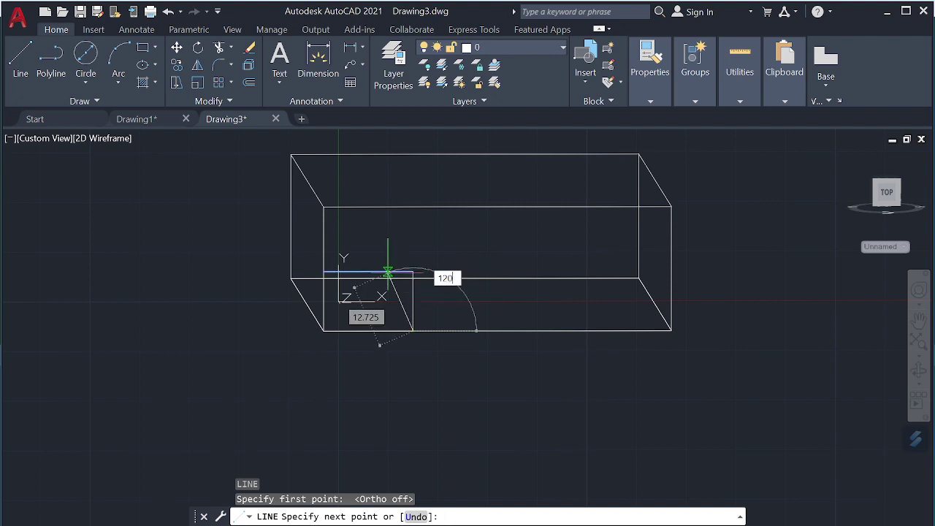
pyautogui.press('Tab')
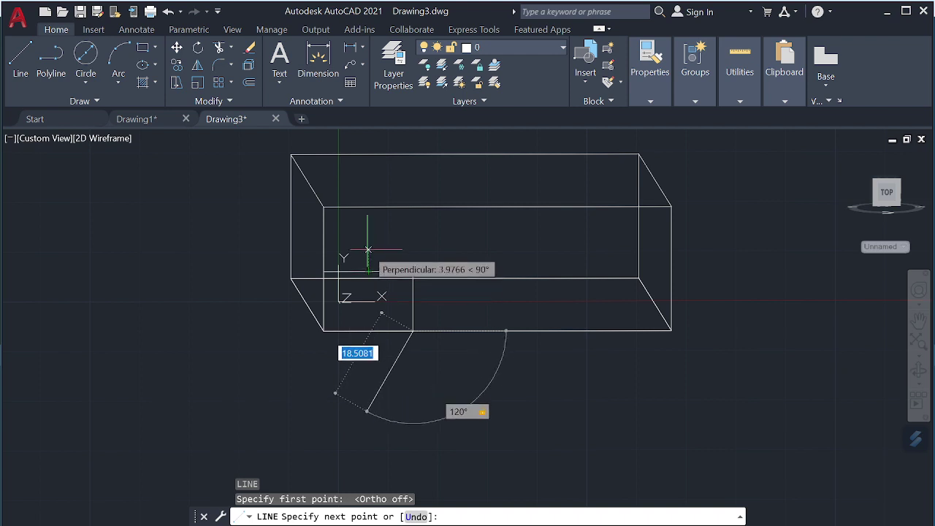
pyautogui.click(368, 247)
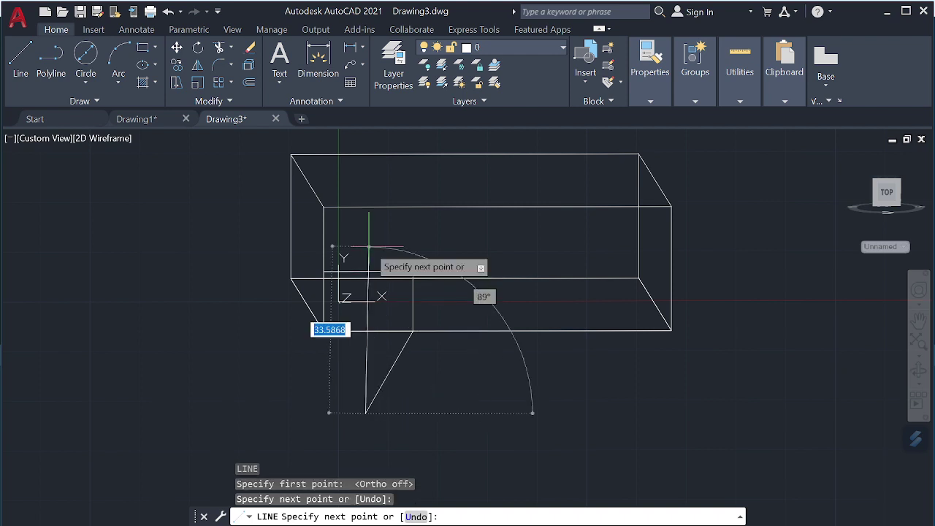
pyautogui.press('Escape')
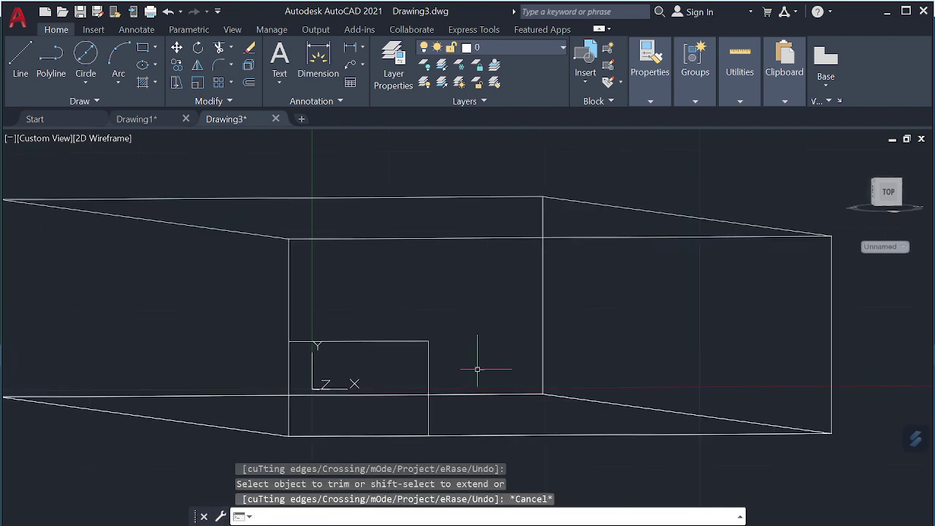
# Draw an 18-long line at 120° from the lower-right corner, then delete it
pyautogui.write('l')
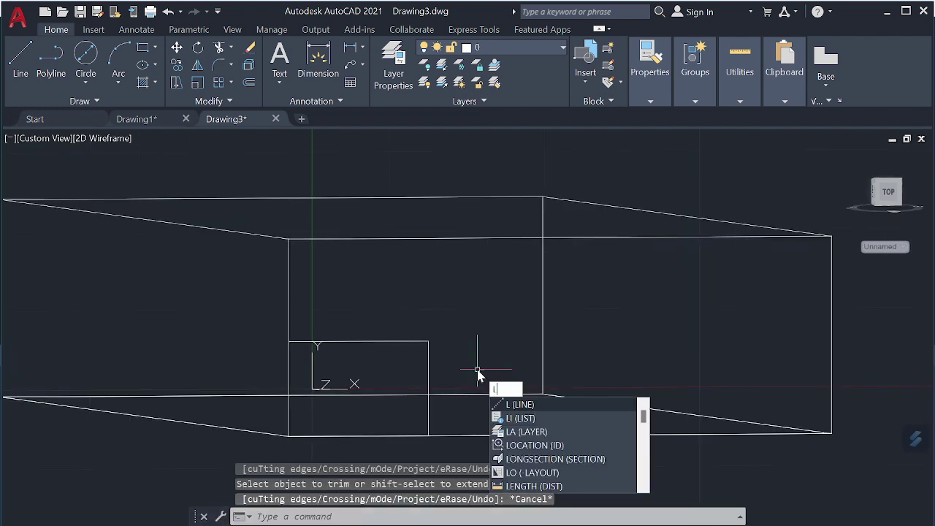
pyautogui.press('Return')
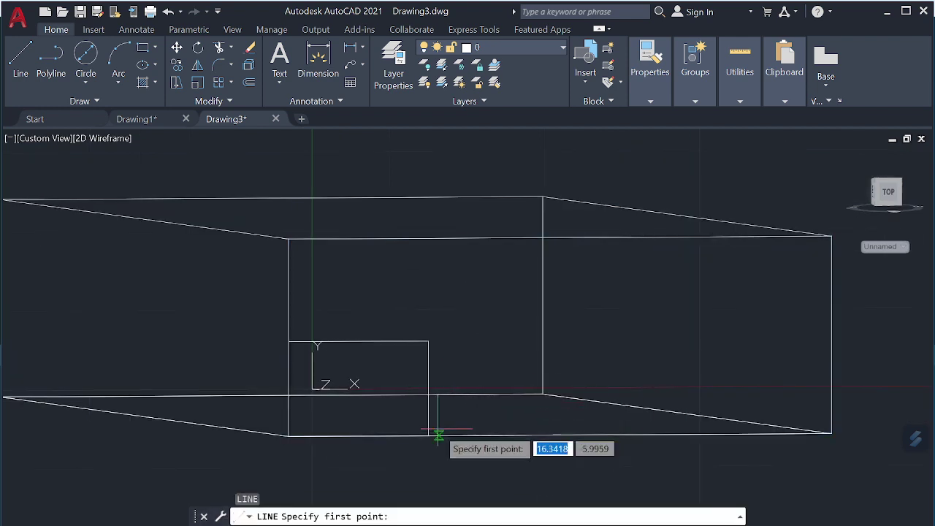
pyautogui.click(428, 435)
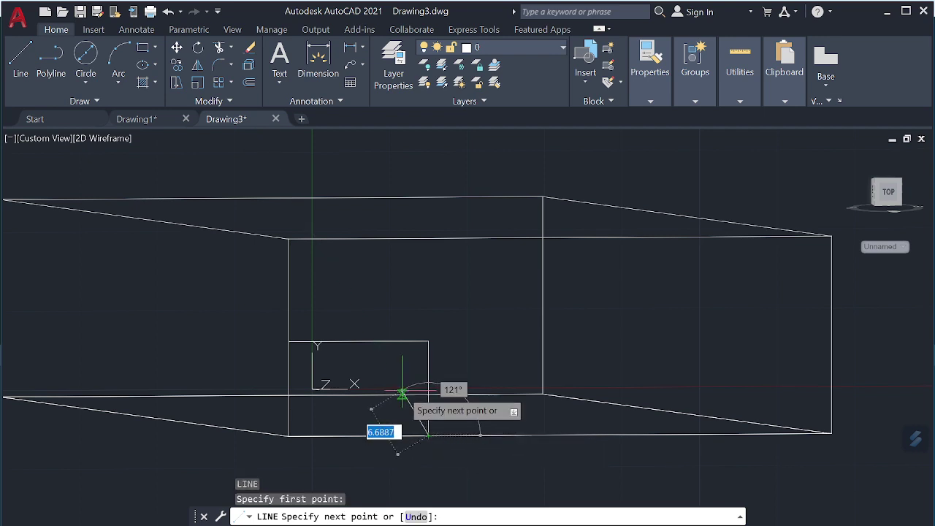
pyautogui.write('1')
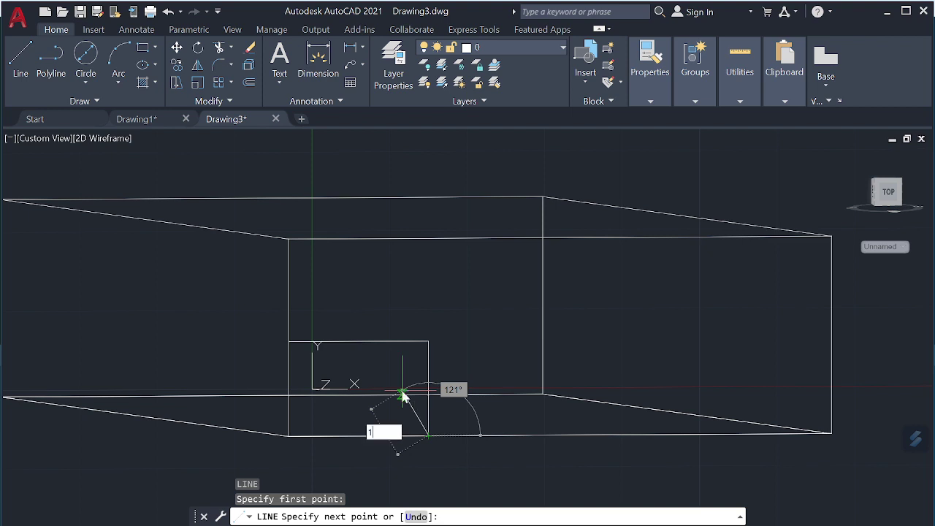
pyautogui.write('8')
pyautogui.press('Tab')
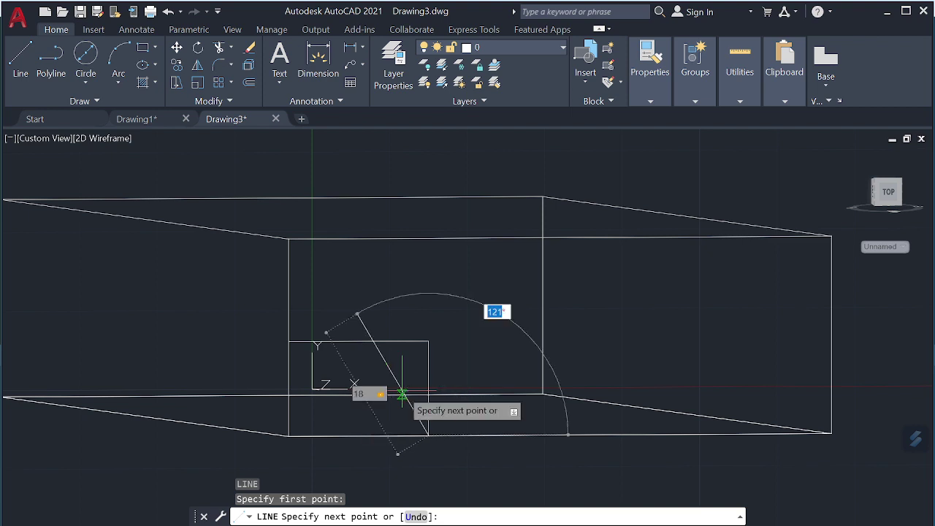
pyautogui.write('12')
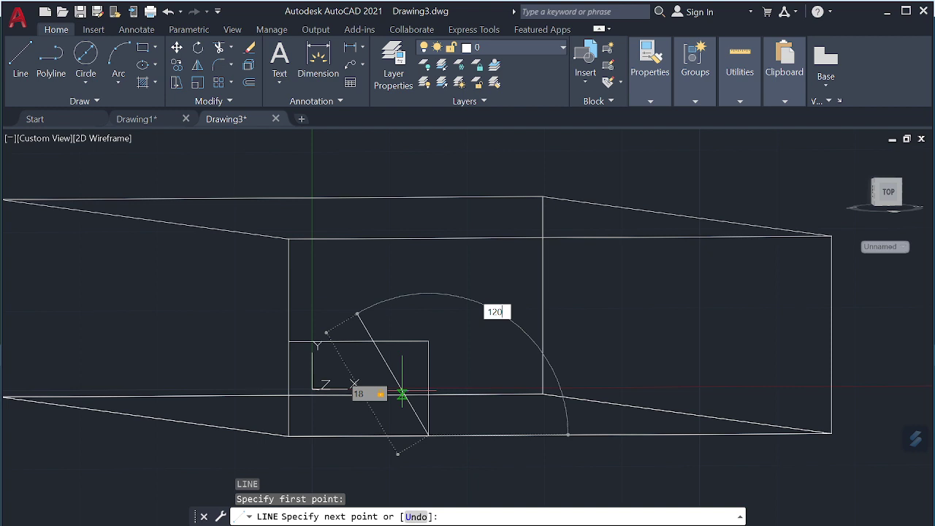
pyautogui.press('Return')
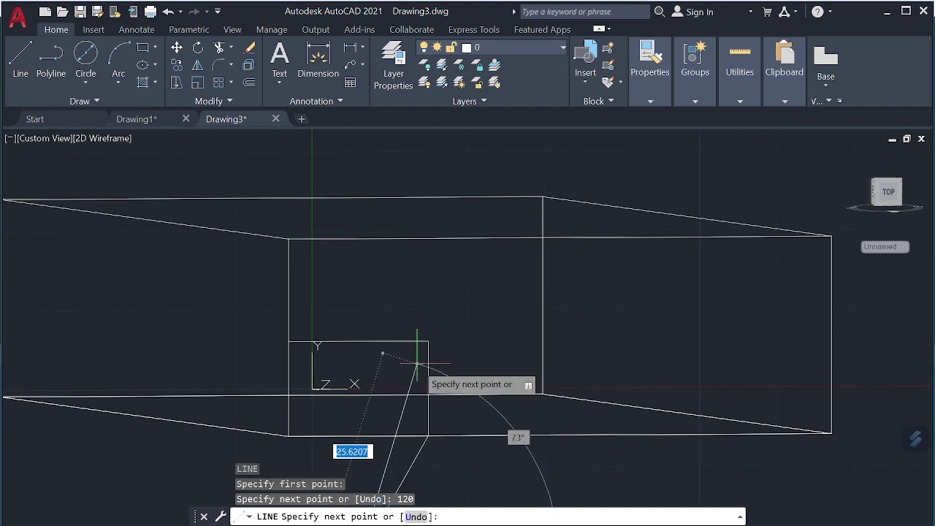
pyautogui.press('Escape')
pyautogui.moveTo(463, 439); pyautogui.dragTo(507, 371, button='middle')
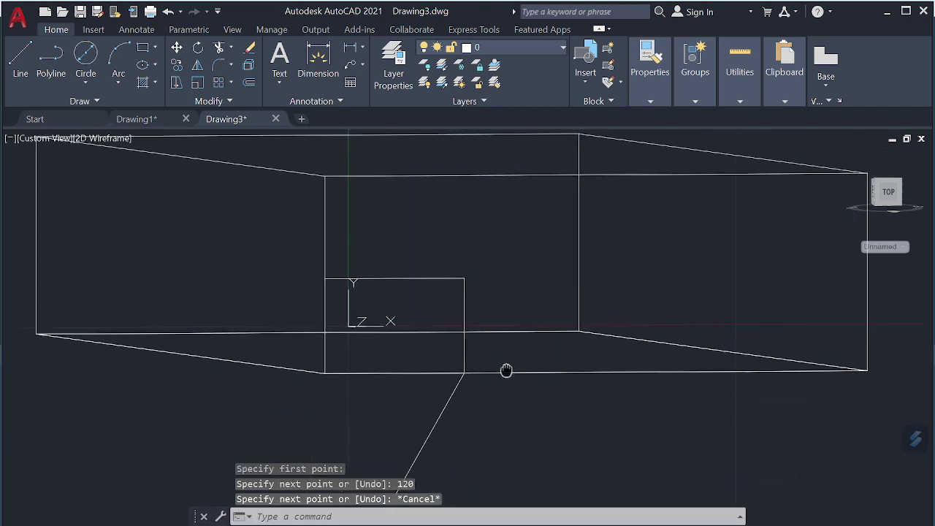
pyautogui.click(442, 408)
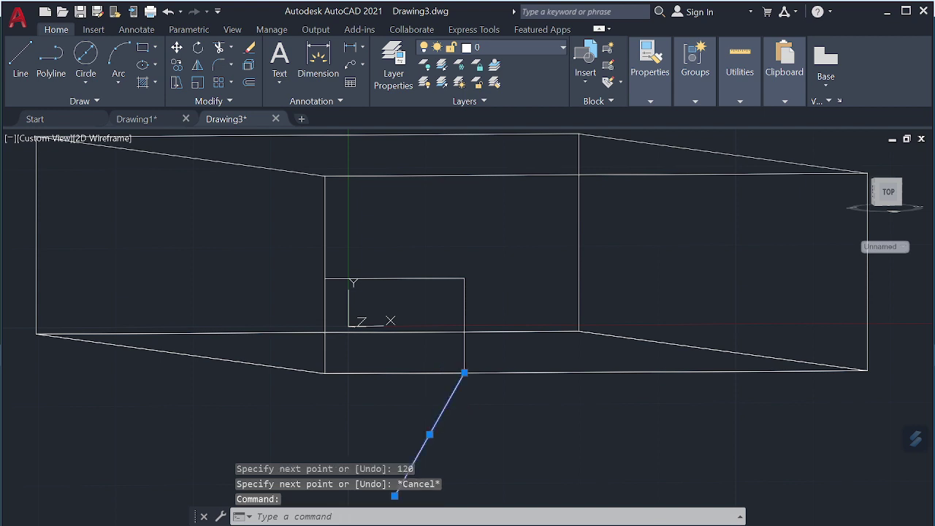
pyautogui.press('Delete')
# Redraw an 18-unit 120° line from the lower-right corner and delete it too
pyautogui.write('l')
pyautogui.press('Return')
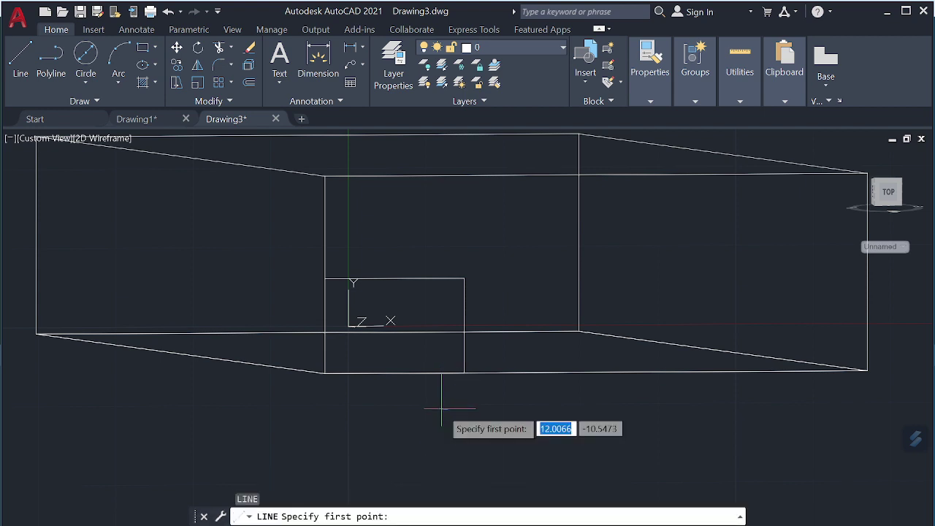
pyautogui.click(464, 372)
pyautogui.write('120')
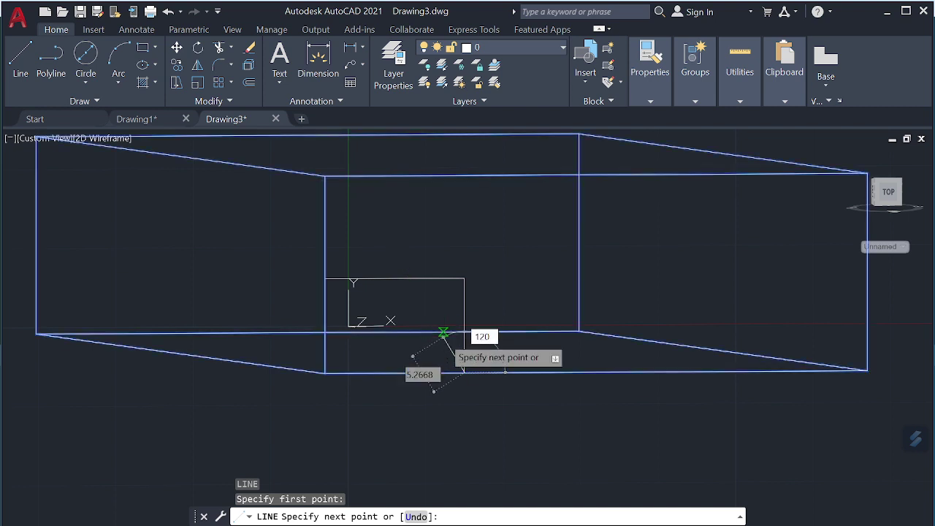
pyautogui.press('Tab')
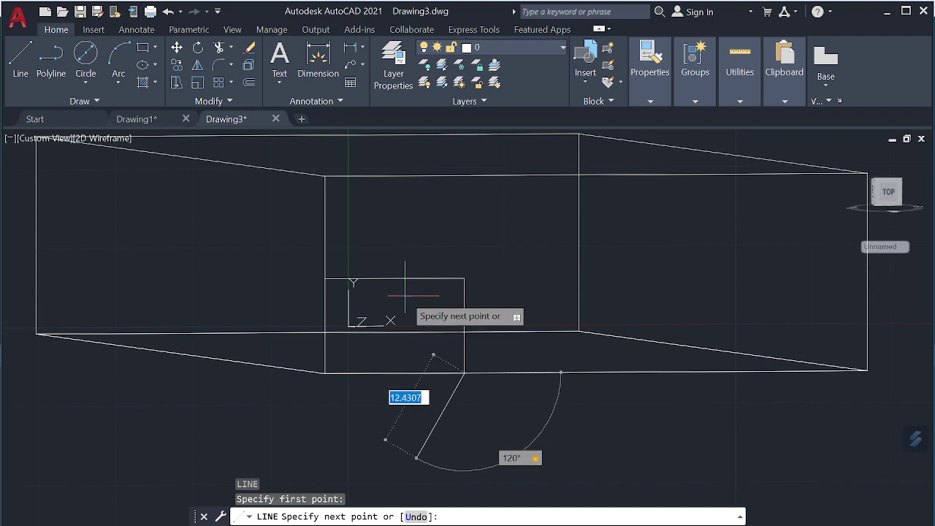
pyautogui.write('18')
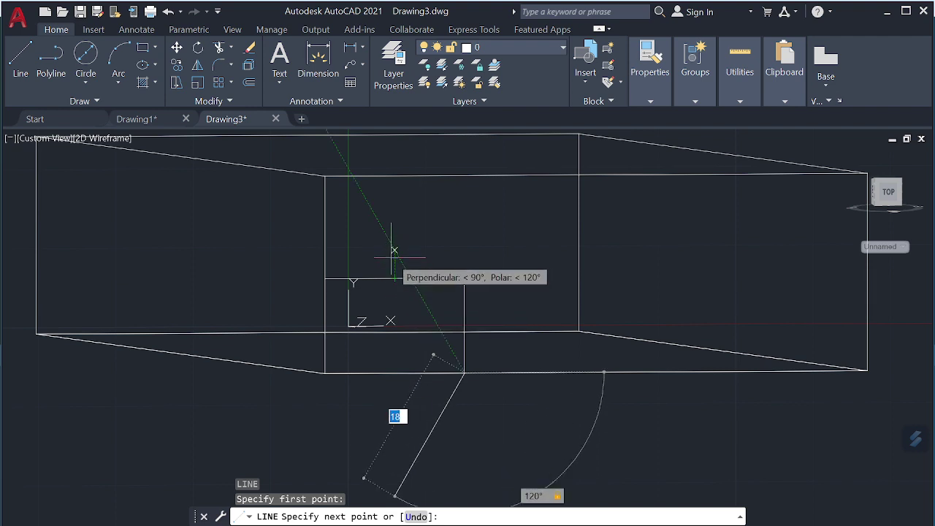
pyautogui.press('Return')
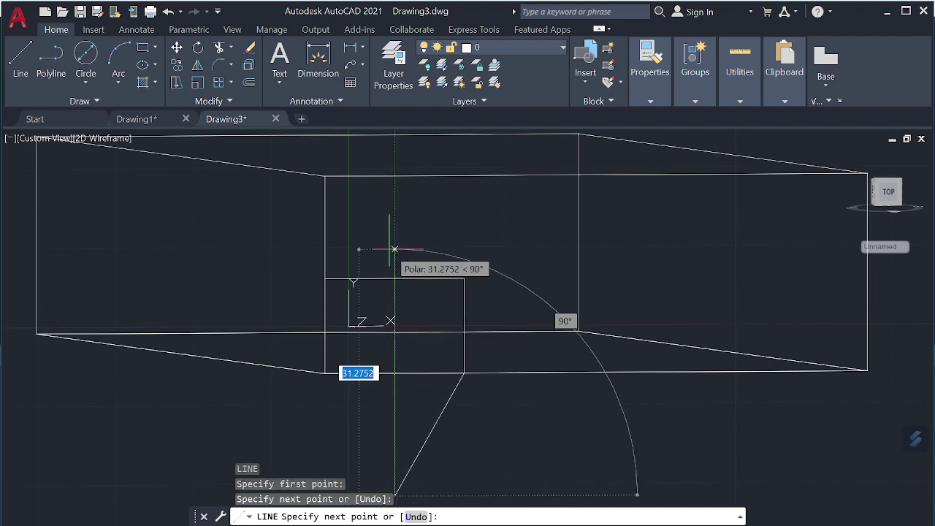
pyautogui.press('Escape')
pyautogui.click(451, 392)
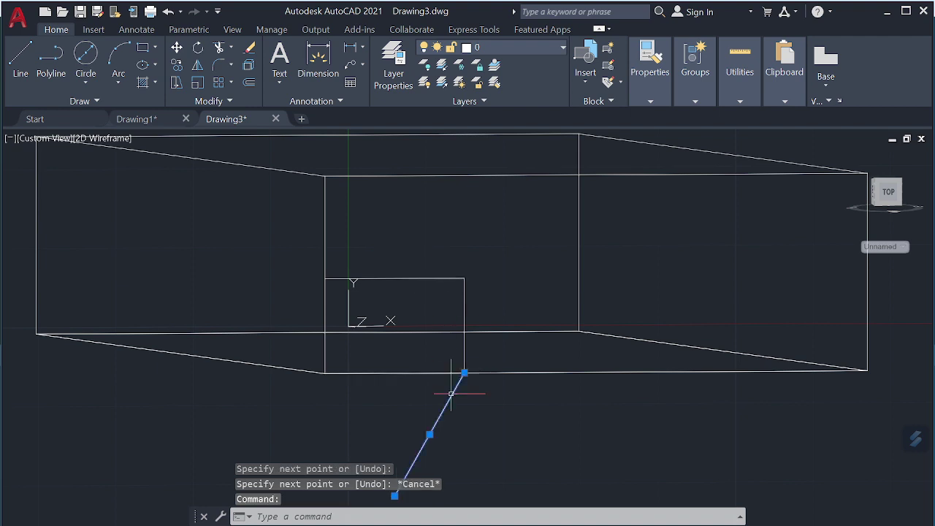
pyautogui.press('Delete')
pyautogui.write('l')
pyautogui.press('Return')
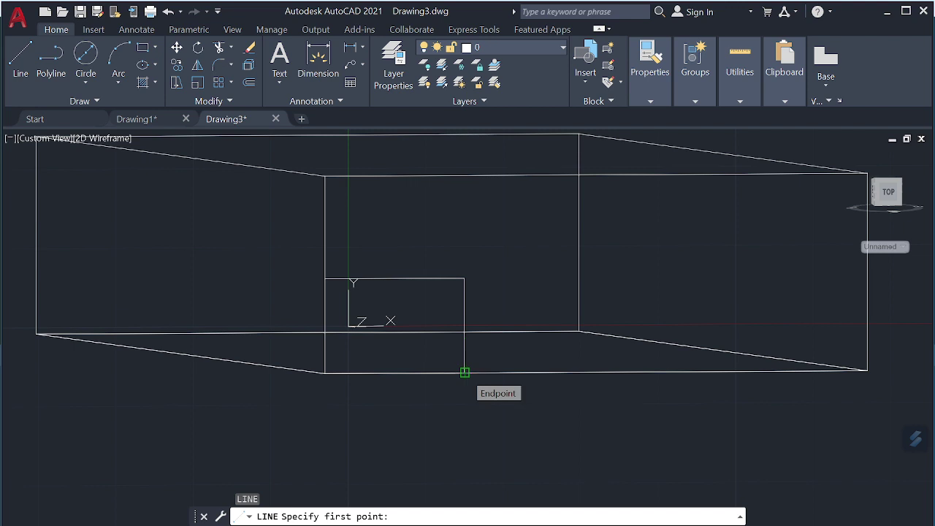
pyautogui.click(464, 373)
pyautogui.press('Tab')
pyautogui.write('120')
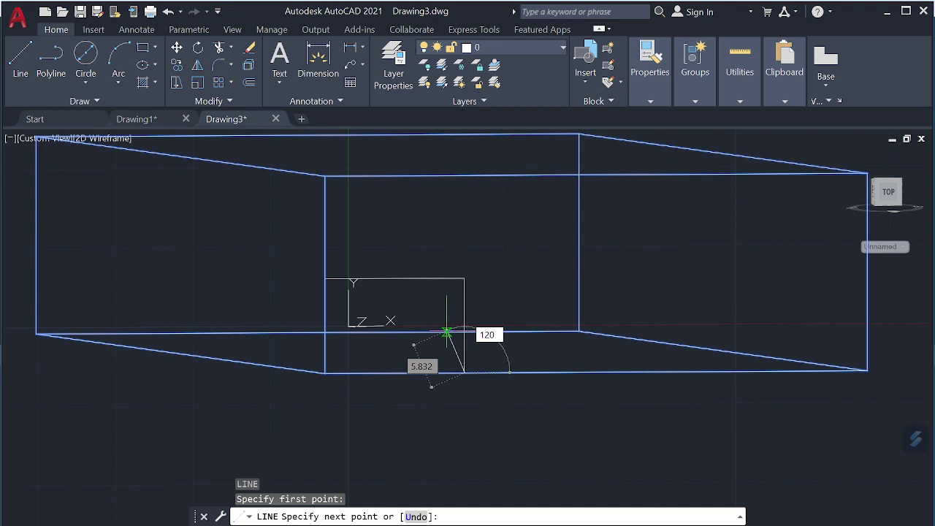
pyautogui.press('Tab')
pyautogui.write('1')
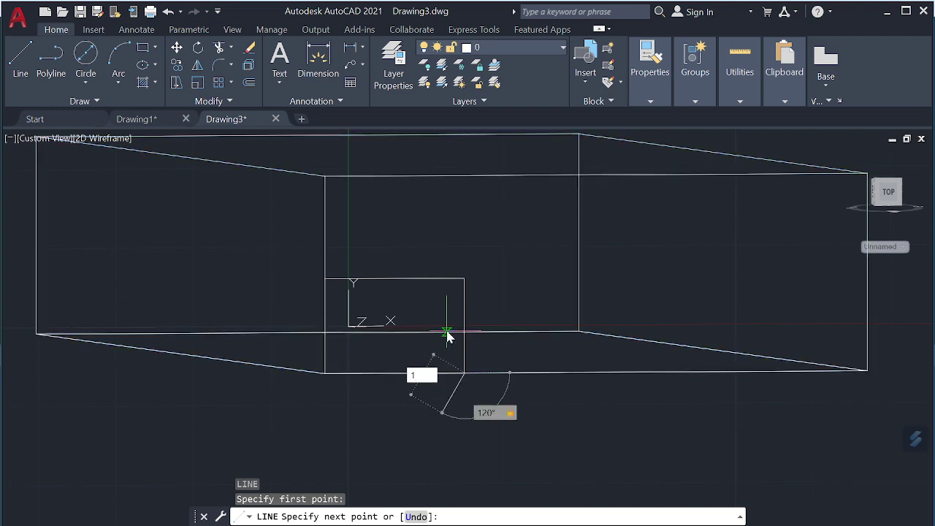
pyautogui.press('Return')
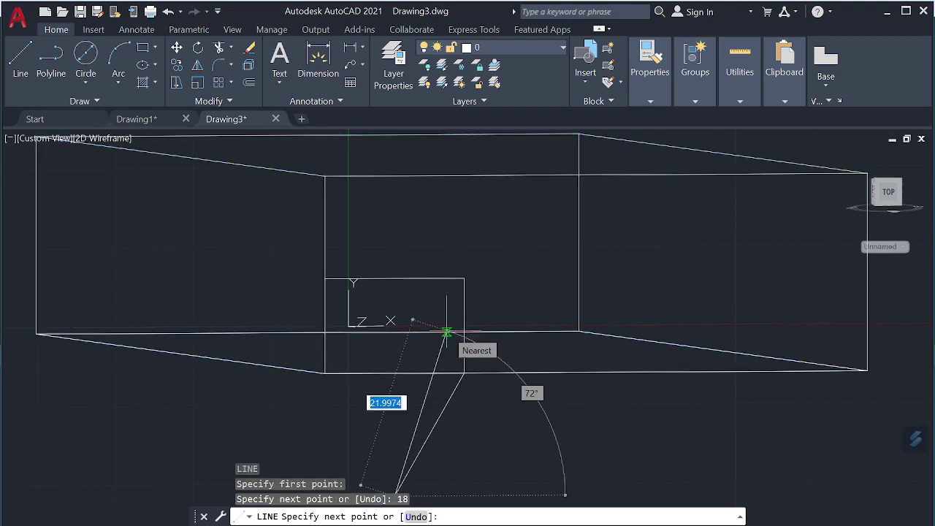
pyautogui.press('Escape')
pyautogui.click(451, 396)
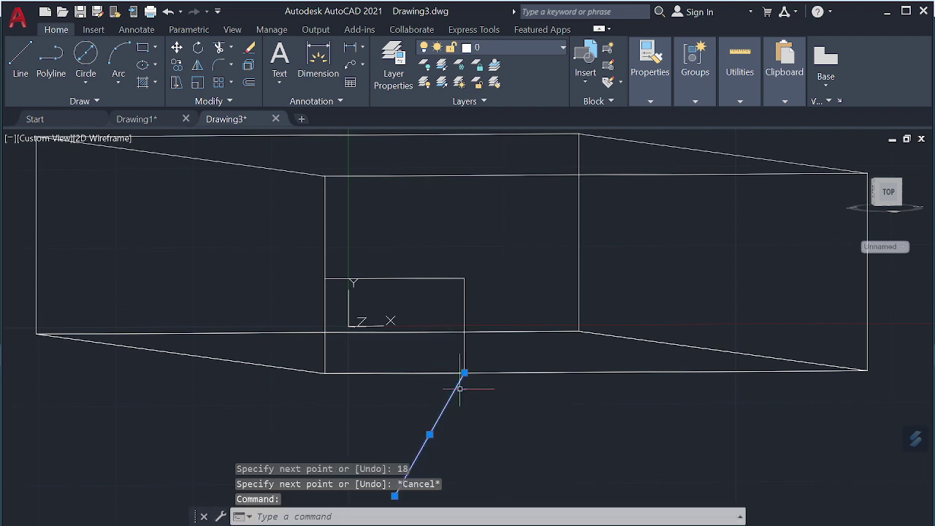
pyautogui.press('Delete')
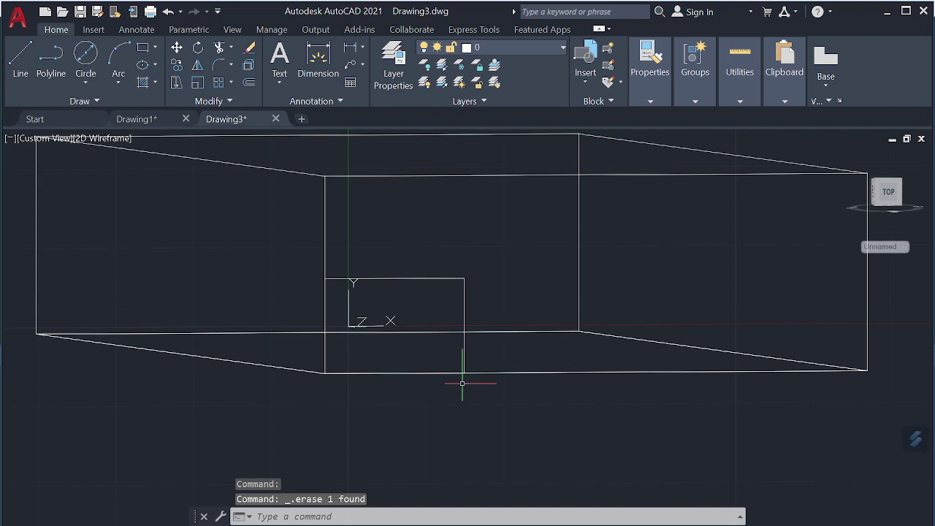
pyautogui.write('l')
pyautogui.press('Return')
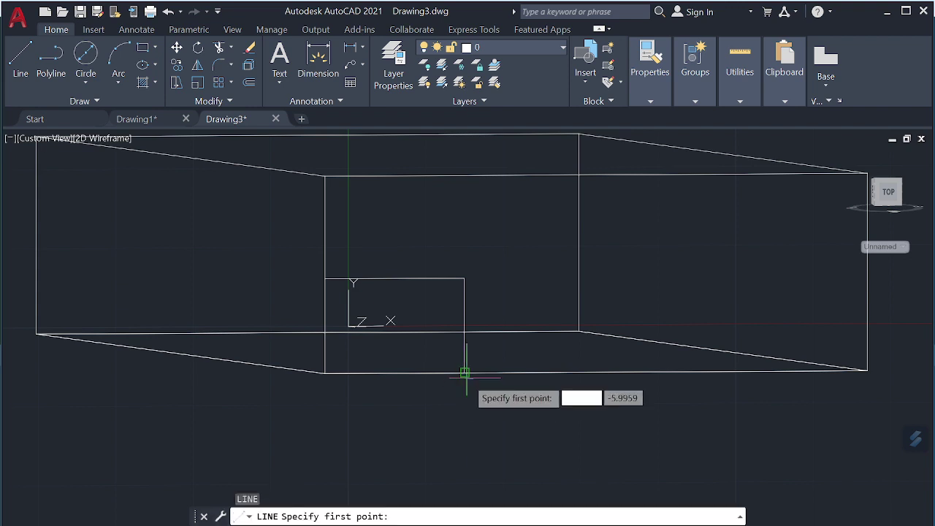
pyautogui.click(464, 373)
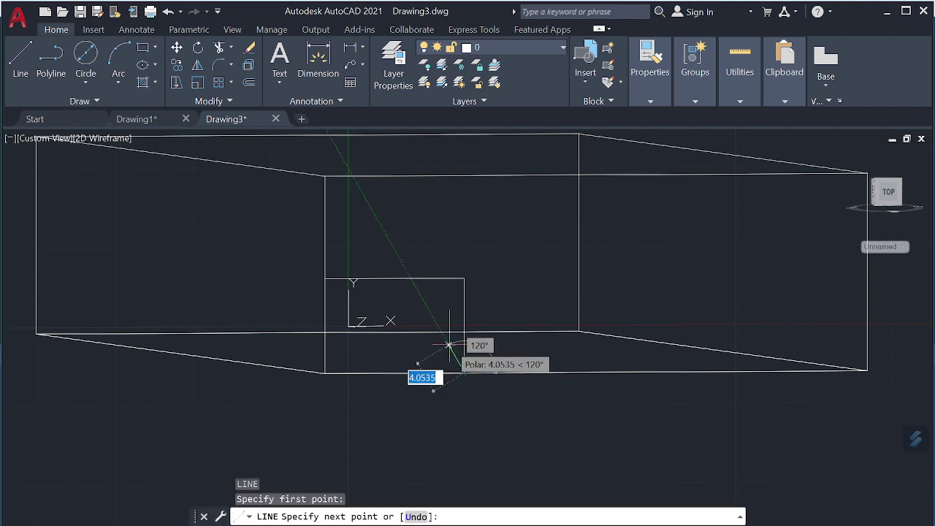
pyautogui.press('Tab')
pyautogui.write('60')
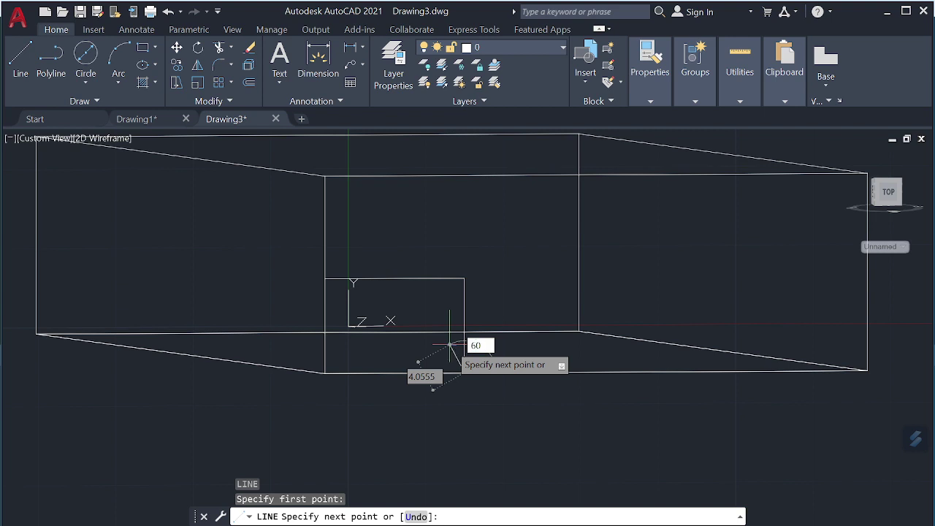
pyautogui.press('Tab')
pyautogui.write('1')
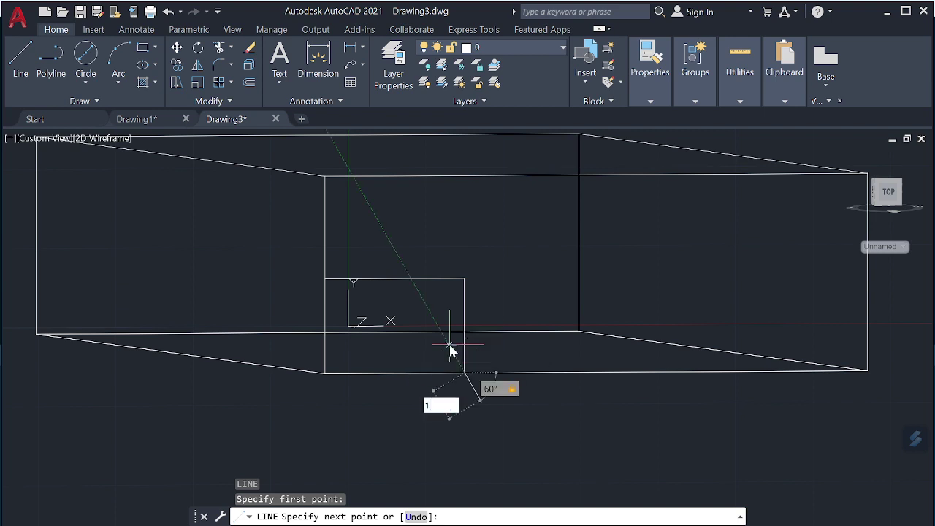
pyautogui.press('Return')
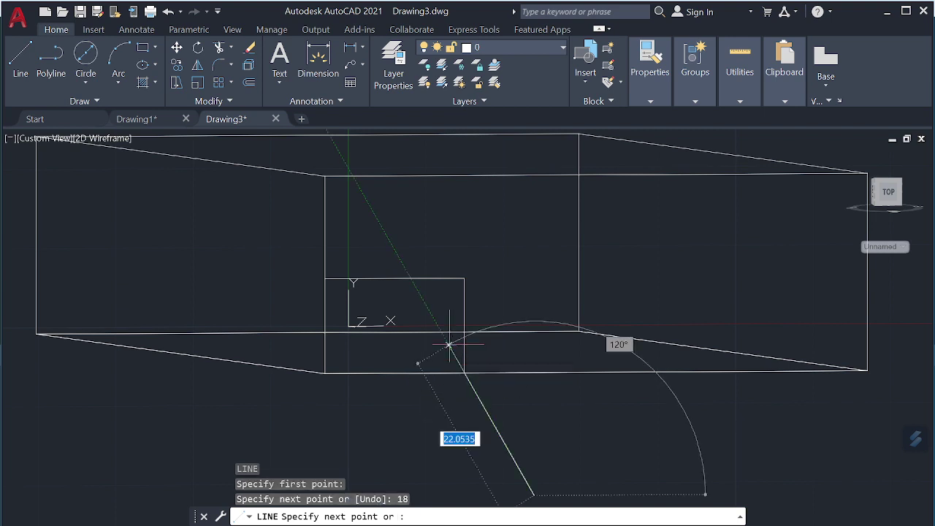
pyautogui.press('Escape')
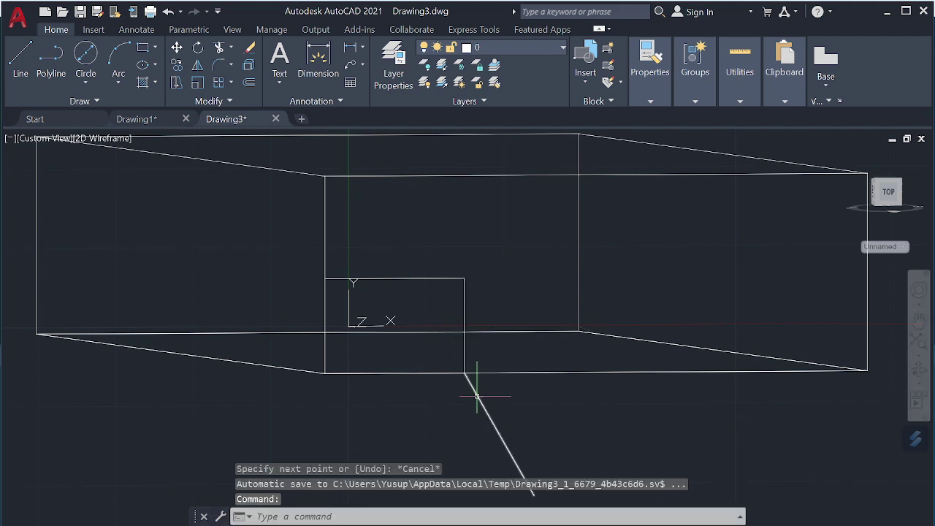
pyautogui.click(477, 395)
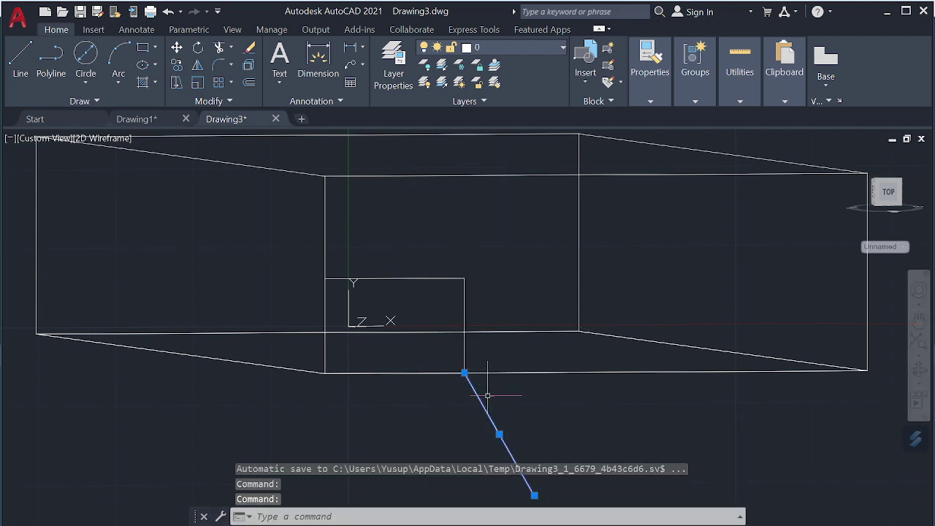
pyautogui.press('Delete')
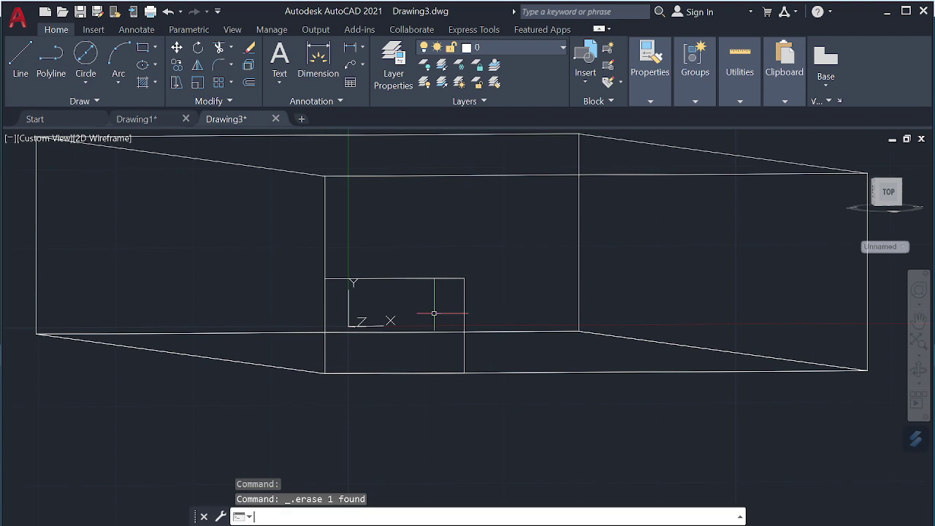
pyautogui.write('l')
pyautogui.press('Return')
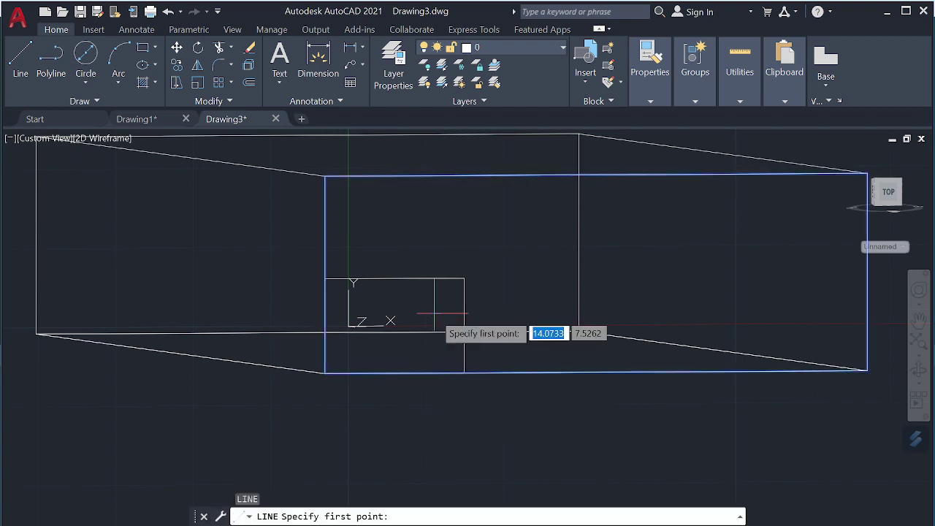
# Draw a slanted line from the rectangle's bottom-right corner past its top, trimming the overhang and right edge
pyautogui.click(465, 372)
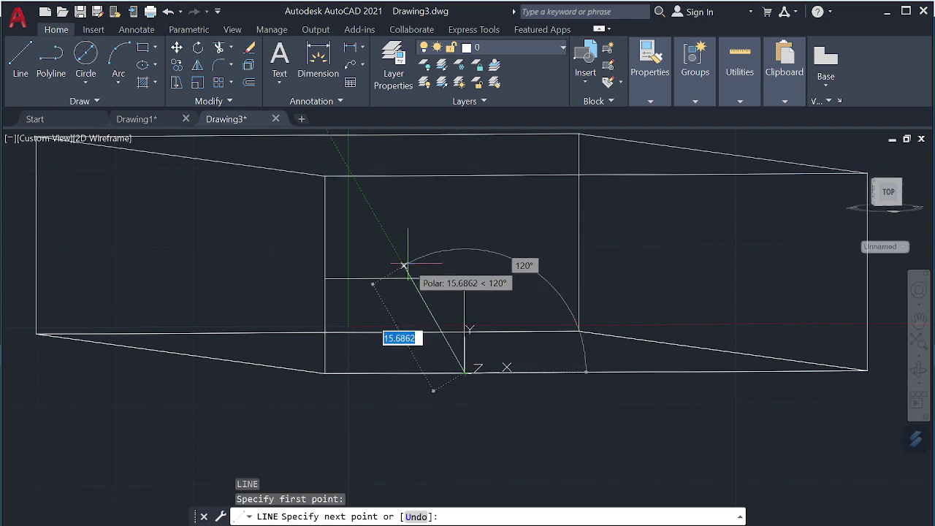
pyautogui.click(404, 265)
pyautogui.press('Escape')
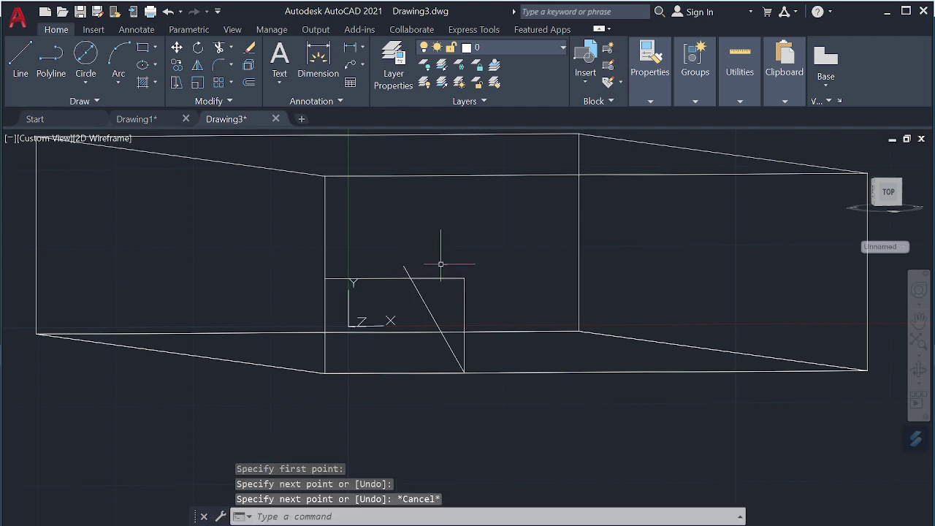
pyautogui.write('TR')
pyautogui.press('Return')
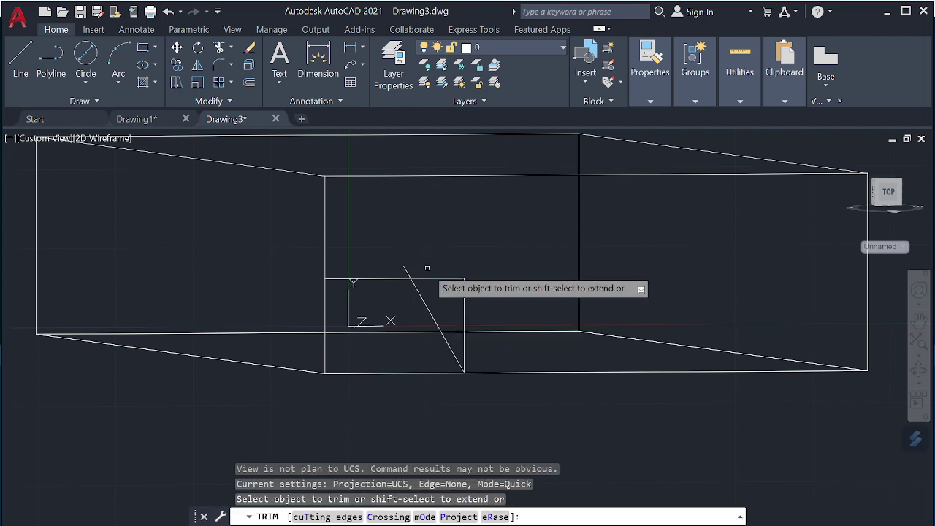
pyautogui.click(410, 271)
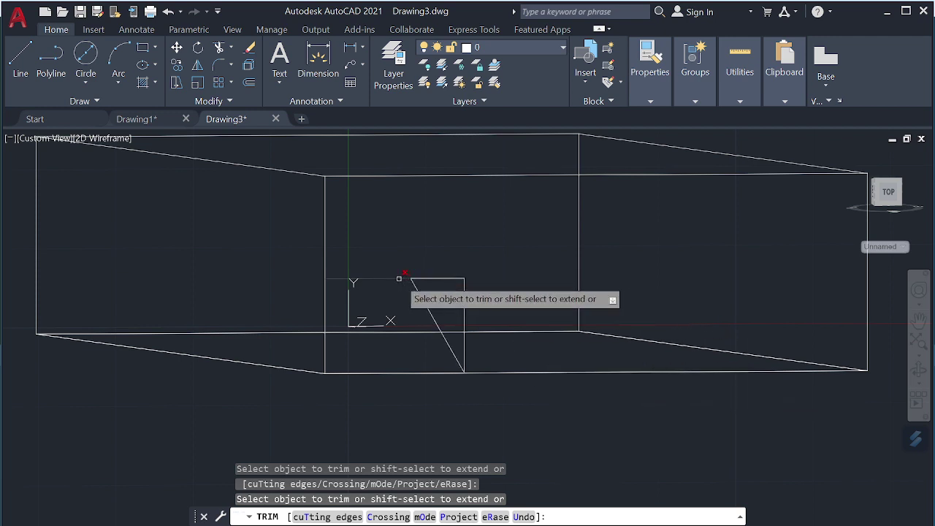
pyautogui.click(464, 305)
pyautogui.press('Escape')
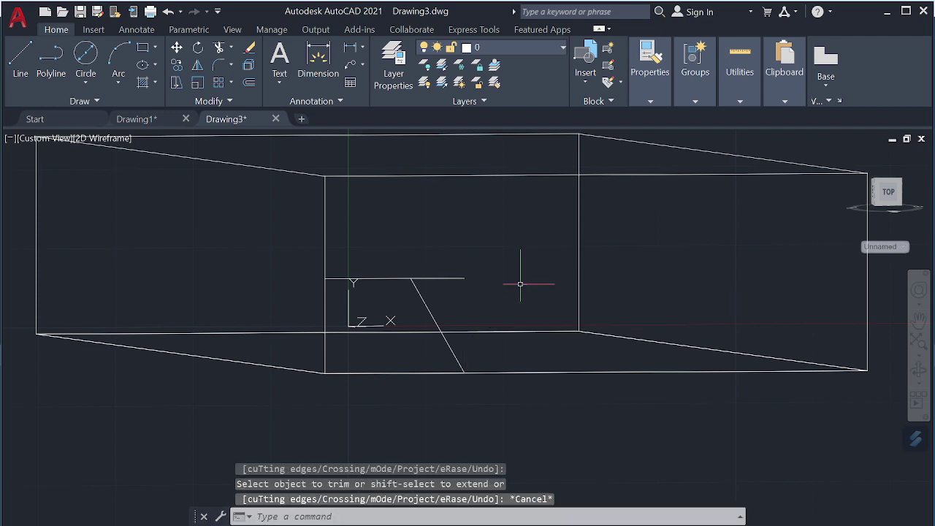
# Mirror the slanted wall and top line about a vertical axis, keeping the originals
pyautogui.click(436, 322)
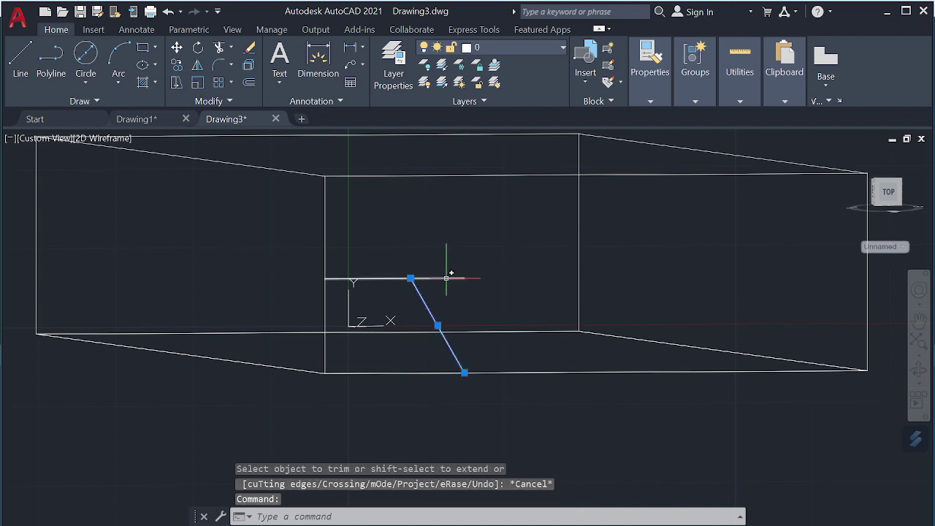
pyautogui.click(446, 278)
pyautogui.write('mi')
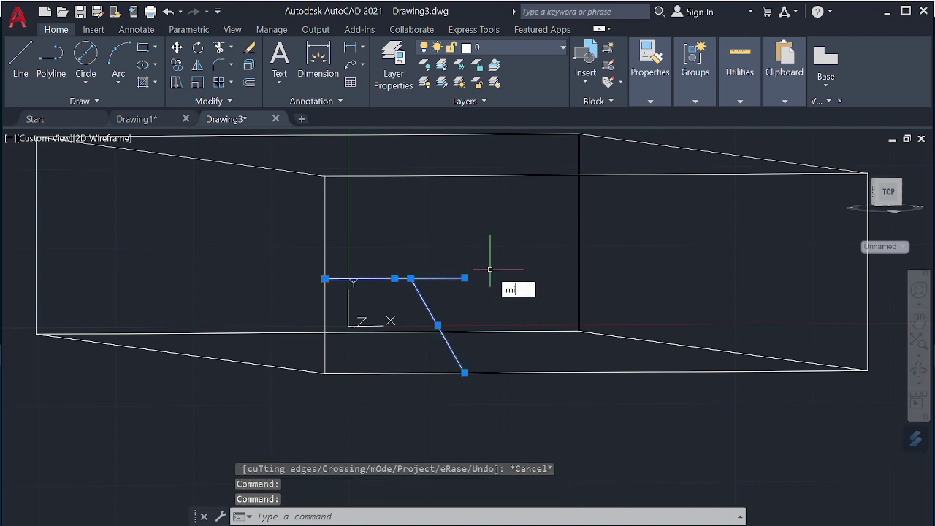
pyautogui.press('Return')
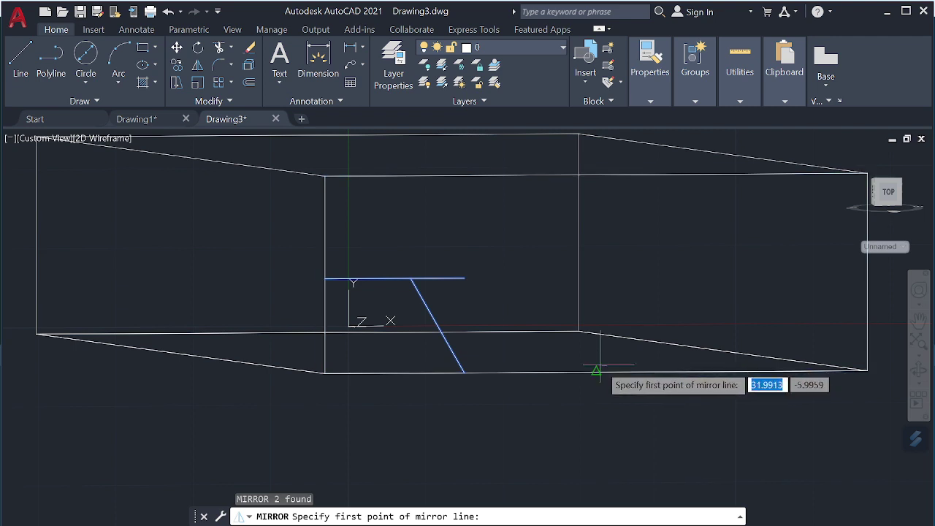
pyautogui.click(598, 371)
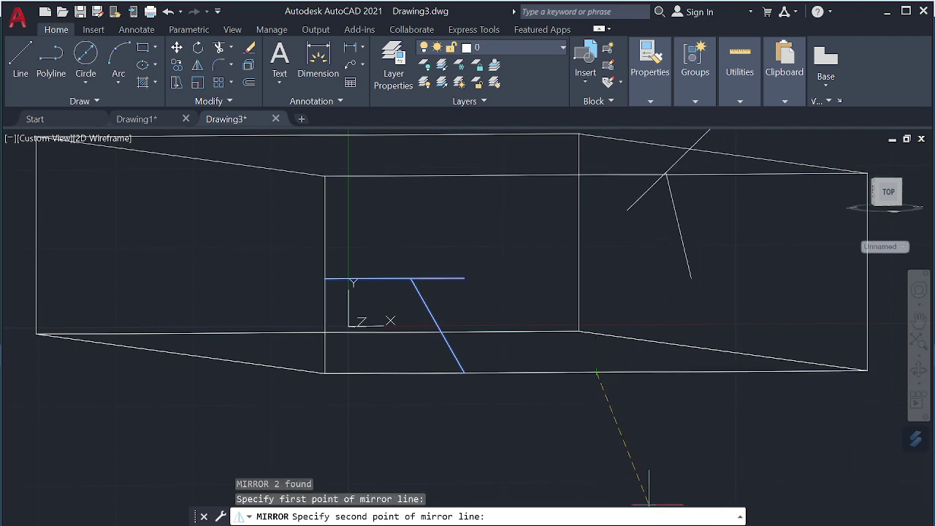
pyautogui.press('F8')
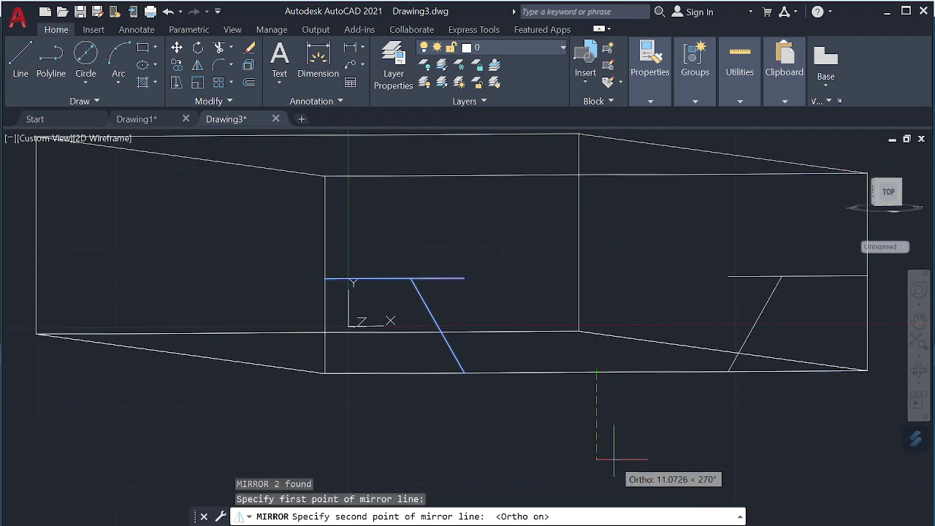
pyautogui.click(614, 459)
pyautogui.click(640, 516)
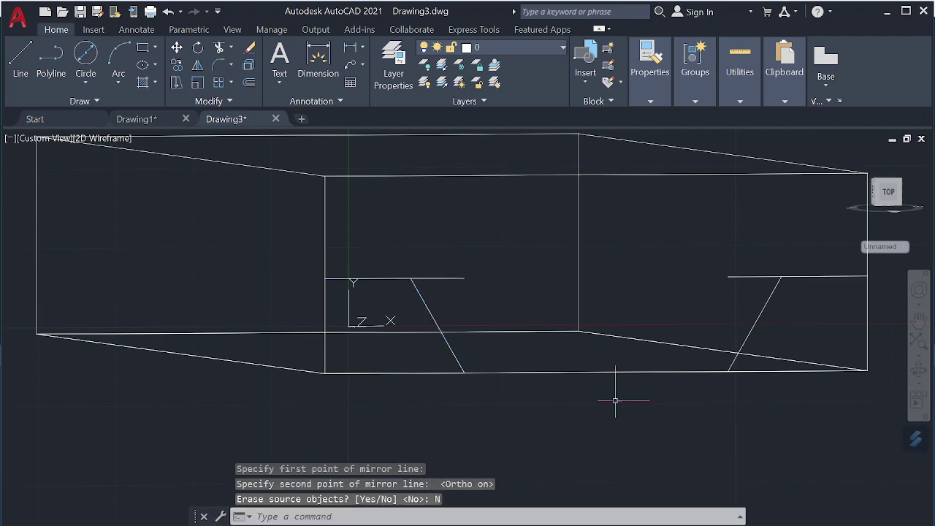
# Connect the two top lines with a line and trim its overhangs beyond both slopes
pyautogui.write('l')
pyautogui.press('Return')
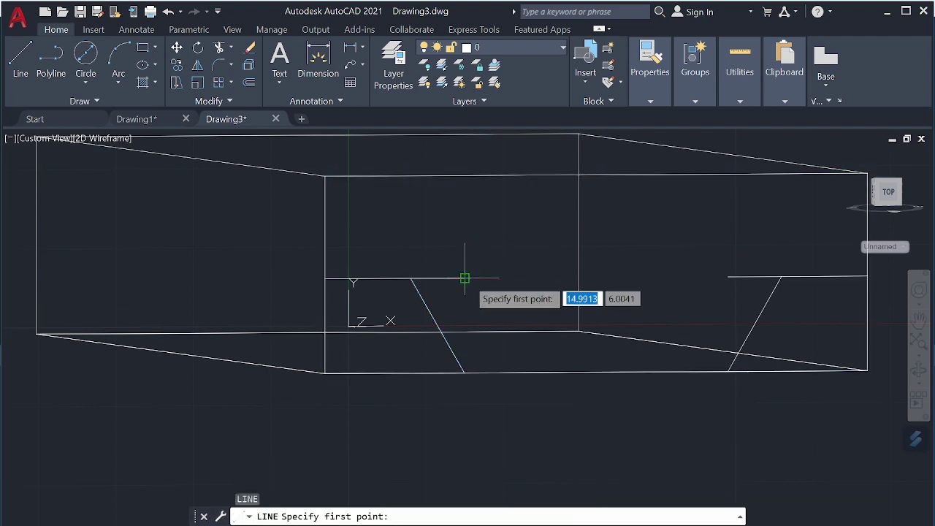
pyautogui.click(464, 279)
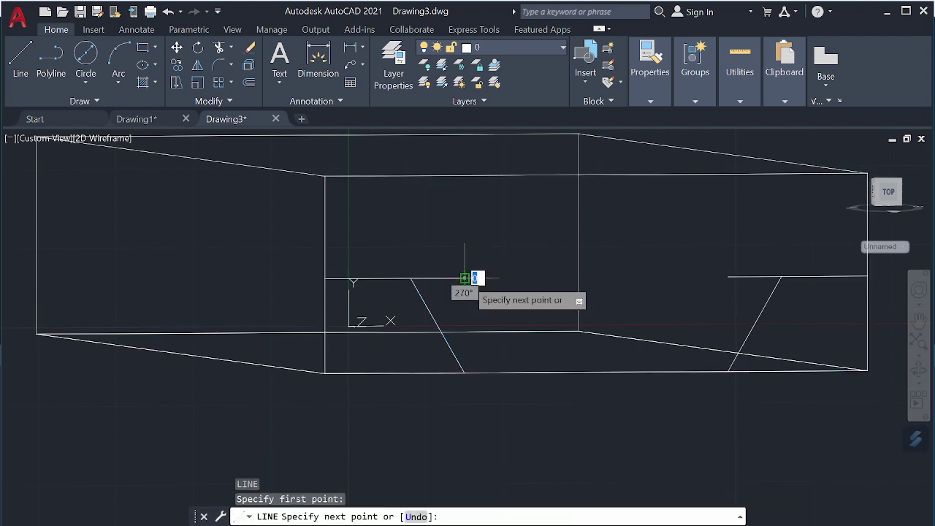
pyautogui.click(728, 277)
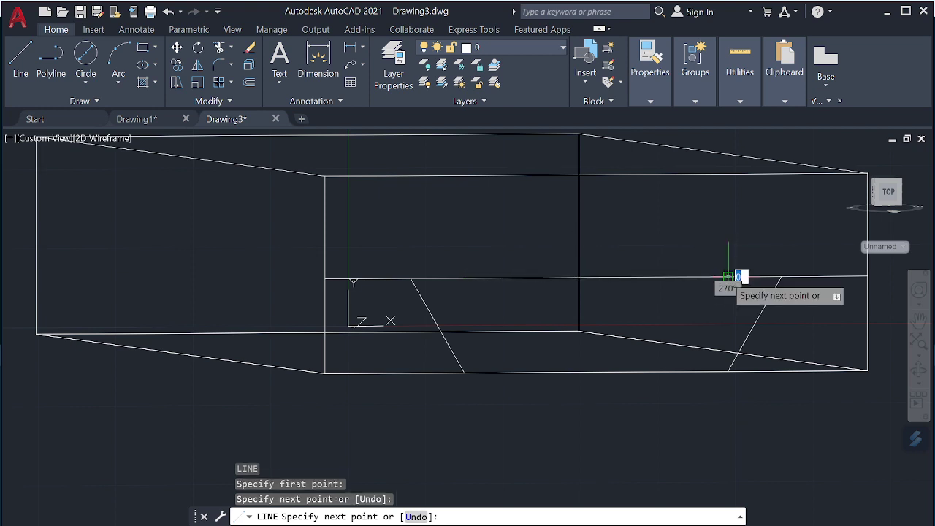
pyautogui.press('Escape')
pyautogui.write('TR')
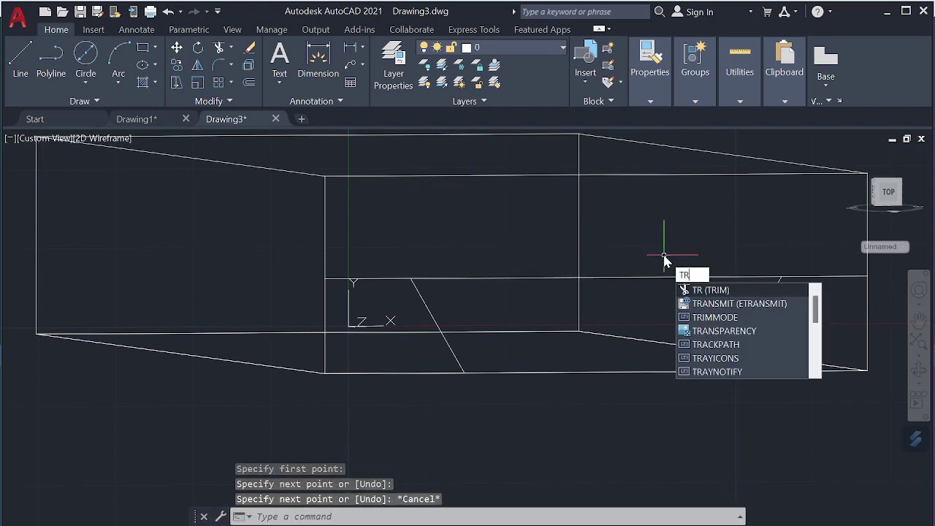
pyautogui.press('Return')
pyautogui.click(398, 277)
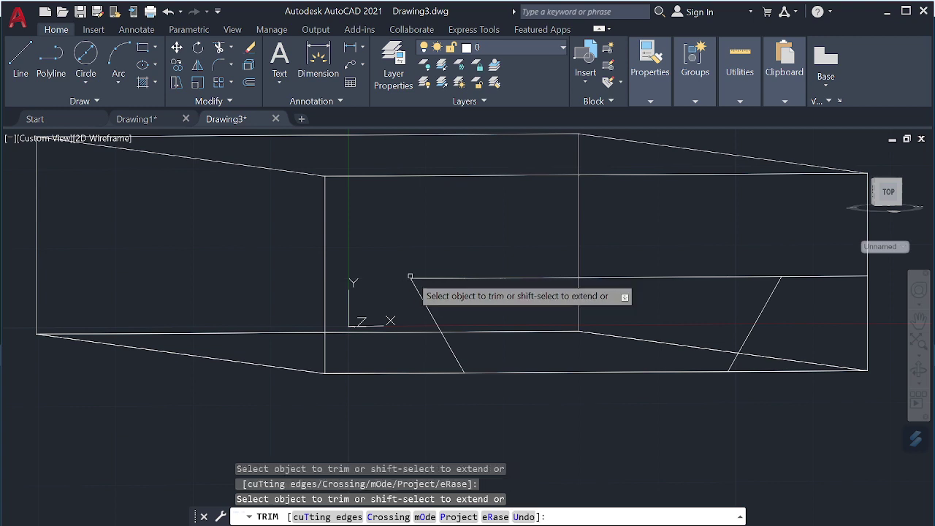
pyautogui.click(826, 276)
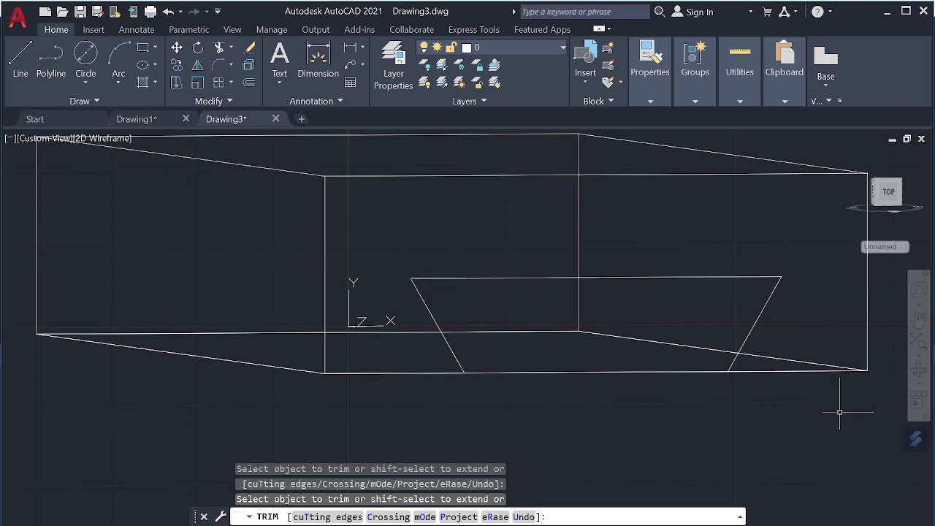
# Press-pull the trapezoid area back through the box's full depth to cut the channel
pyautogui.press('Escape')
pyautogui.scroll(-2, 739, 410)
pyautogui.write('PR')
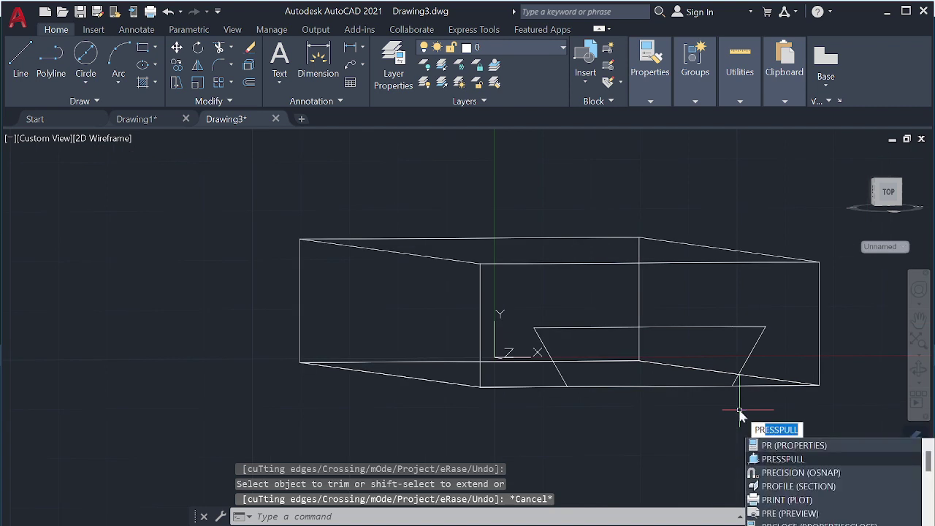
pyautogui.press('Return')
pyautogui.scroll(2, 741, 410)
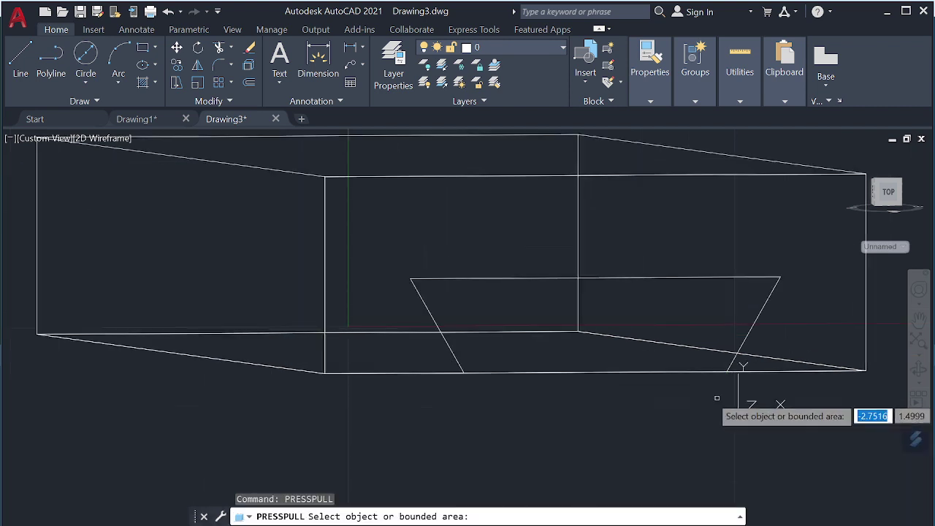
pyautogui.scroll(-2, 579, 338)
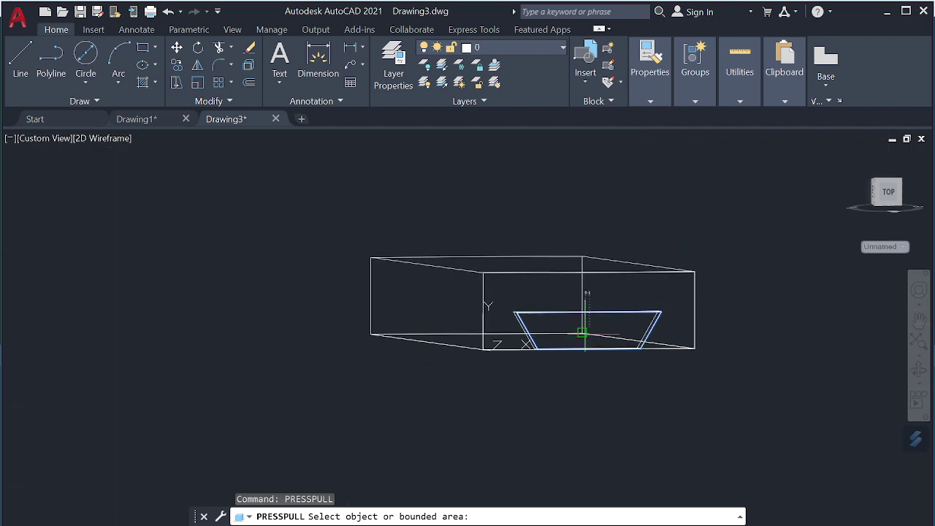
pyautogui.click(584, 322)
pyautogui.click(357, 203)
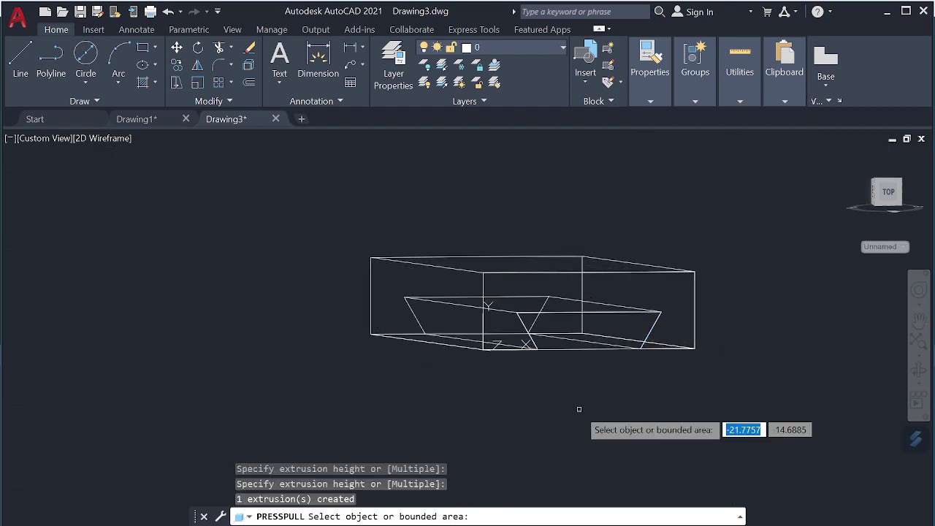
pyautogui.scroll(2, 588, 393)
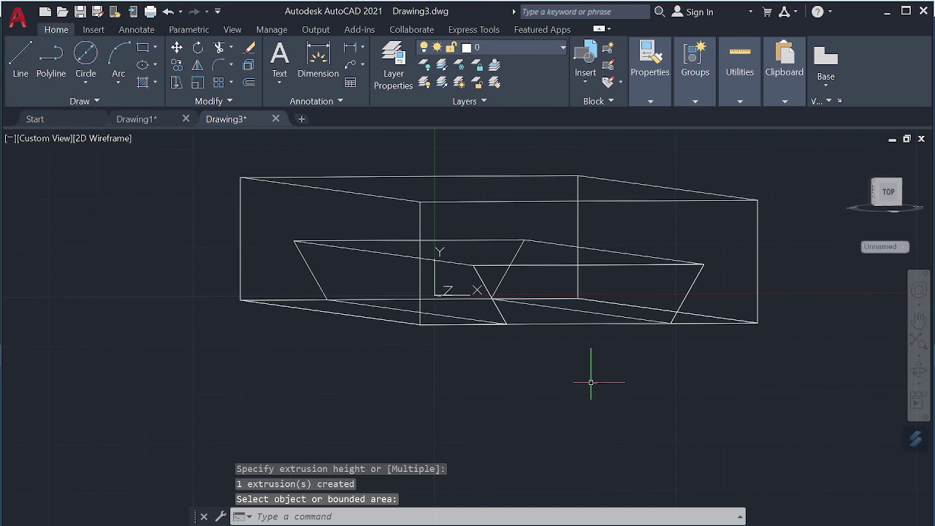
# Switch the model's visual style to X-ray
pyautogui.keyDown('shift'); pyautogui.moveTo(597, 356); pyautogui.dragTo(576, 368, button='middle'); pyautogui.keyUp('shift')
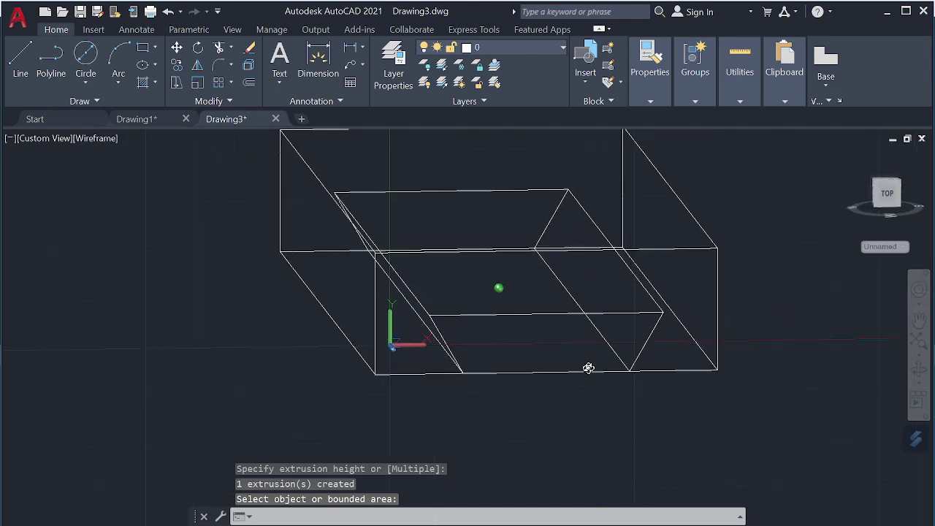
pyautogui.click(122, 140)
pyautogui.click(174, 330)
pyautogui.write('TR')
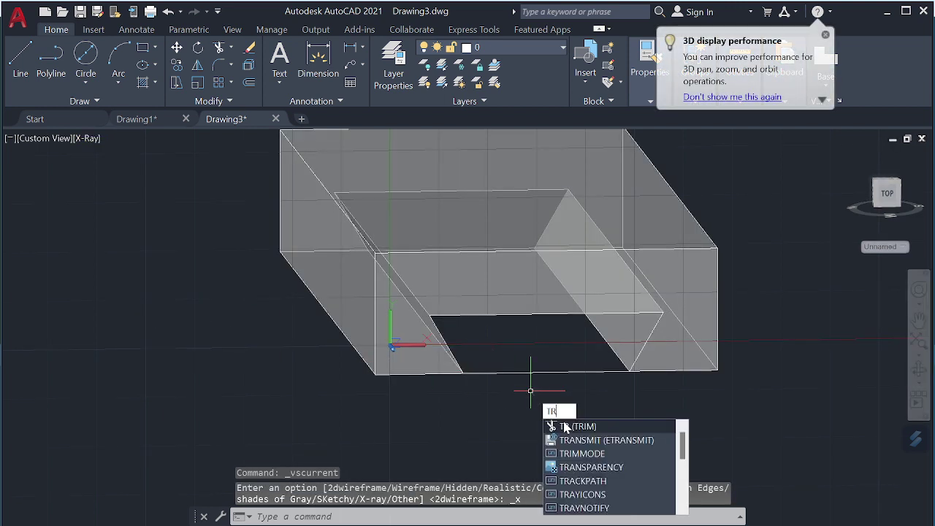
# Trim away the leftover bottom edge segment, then begin moving the UCS
pyautogui.press('Return')
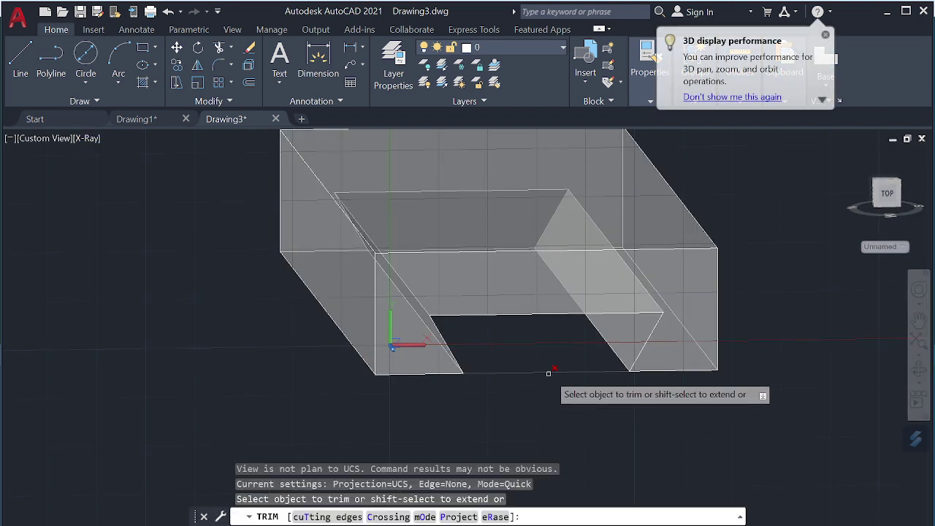
pyautogui.click(548, 374)
pyautogui.keyDown('shift'); pyautogui.moveTo(490, 346); pyautogui.dragTo(660, 352, button='middle'); pyautogui.keyUp('shift')
pyautogui.moveTo(421, 346)
pyautogui.mouseDown(button='middle')
pyautogui.moveTo(465, 330)
pyautogui.moveTo(582, 340)
pyautogui.moveTo(572, 321)
pyautogui.moveTo(555, 325)
pyautogui.mouseUp(button='middle')
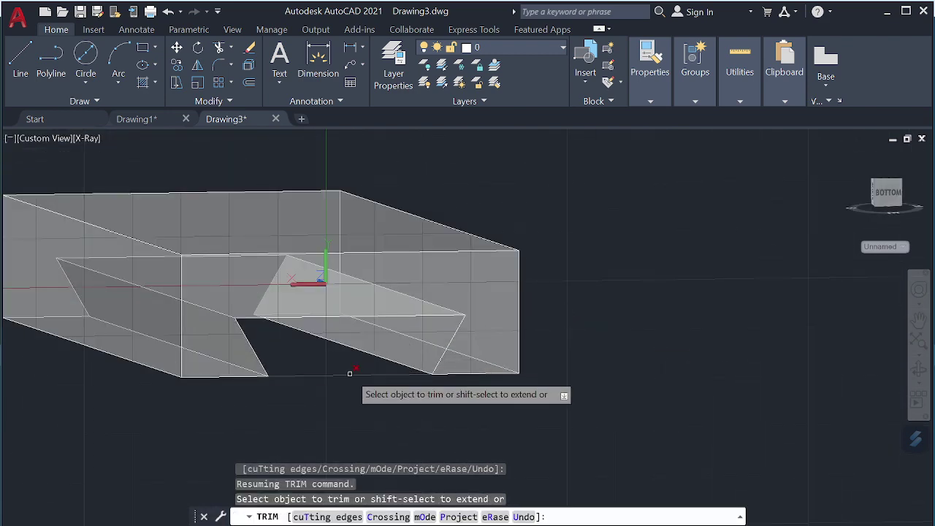
pyautogui.moveTo(539, 349)
pyautogui.keyDown('shift'); pyautogui.mouseDown(button='middle')
pyautogui.moveTo(428, 359)
pyautogui.moveTo(305, 334)
pyautogui.moveTo(202, 336)
pyautogui.moveTo(177, 355)
pyautogui.moveTo(285, 328)
pyautogui.mouseUp(button='middle'); pyautogui.keyUp('shift')
pyautogui.moveTo(339, 319); pyautogui.dragTo(436, 323, button='middle')
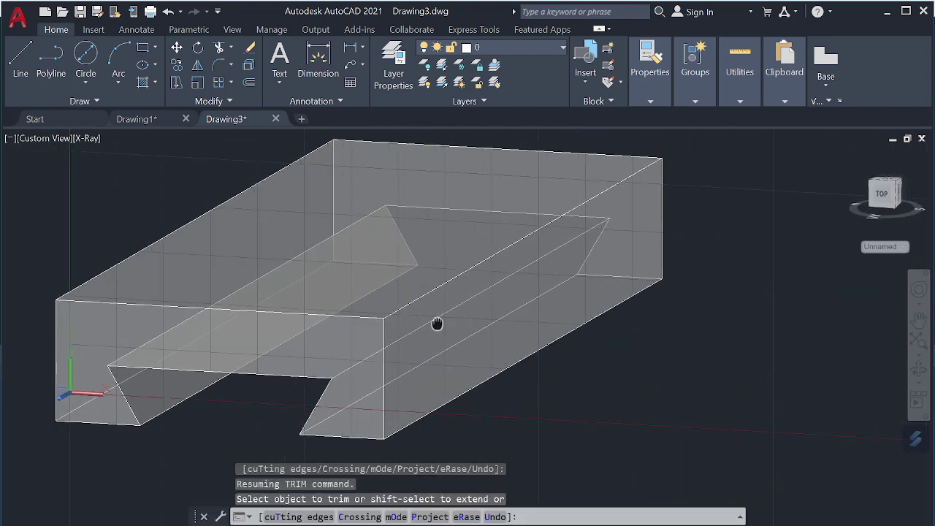
pyautogui.press('Escape')
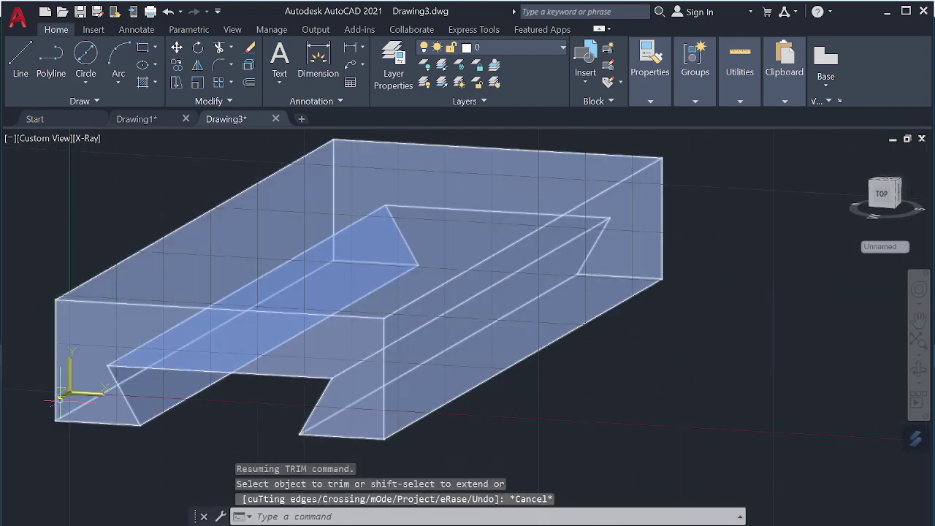
pyautogui.click(157, 413)
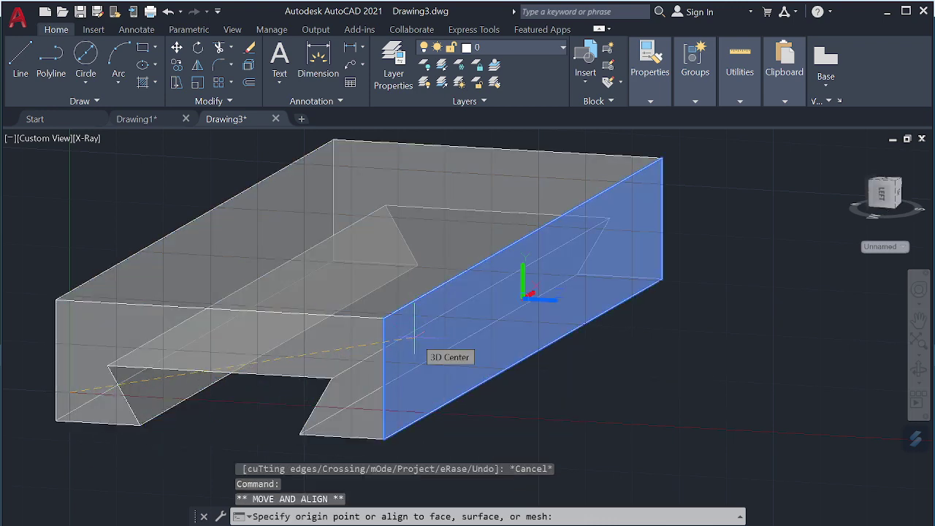
# Align the UCS to the box's side face and orbit to a near-top view
pyautogui.click(523, 297)
pyautogui.moveTo(499, 390)
pyautogui.keyDown('shift'); pyautogui.mouseDown(button='middle')
pyautogui.moveTo(487, 380)
pyautogui.moveTo(397, 370)
pyautogui.moveTo(392, 384)
pyautogui.moveTo(328, 359)
pyautogui.moveTo(455, 388)
pyautogui.moveTo(509, 434)
pyautogui.mouseUp(button='middle'); pyautogui.keyUp('shift')
pyautogui.scroll(-3, 455, 388)
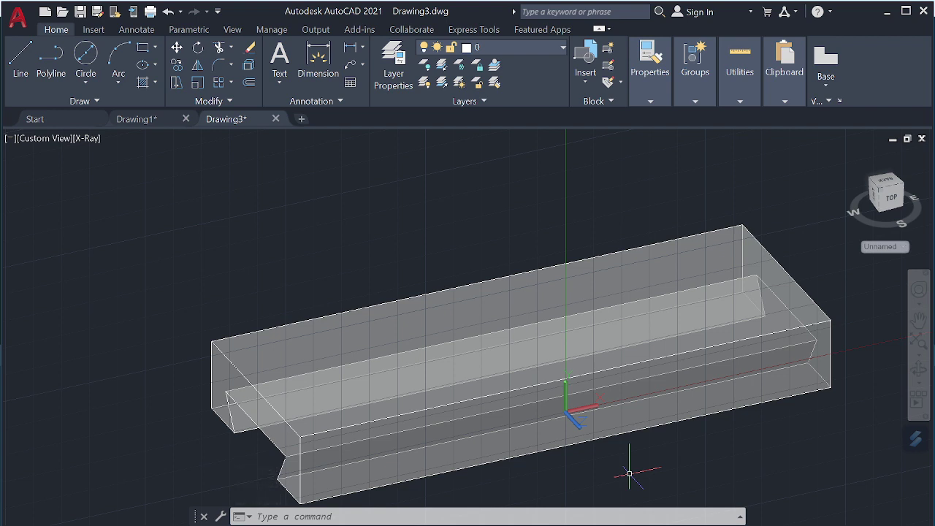
# Start the stem outline with LINE segments of 45, 43 and 10 units
pyautogui.write('l')
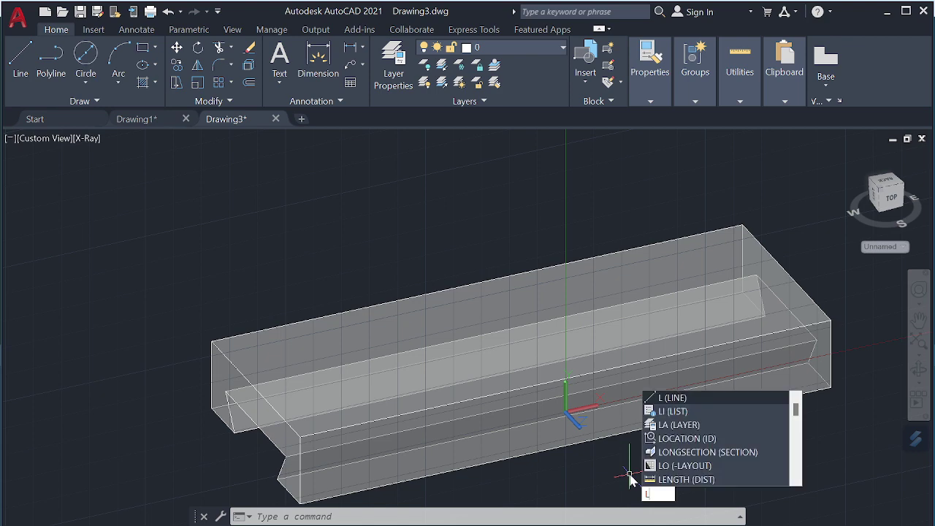
pyautogui.press('Return')
pyautogui.scroll(3, 380, 314)
pyautogui.scroll(-3, 375, 310)
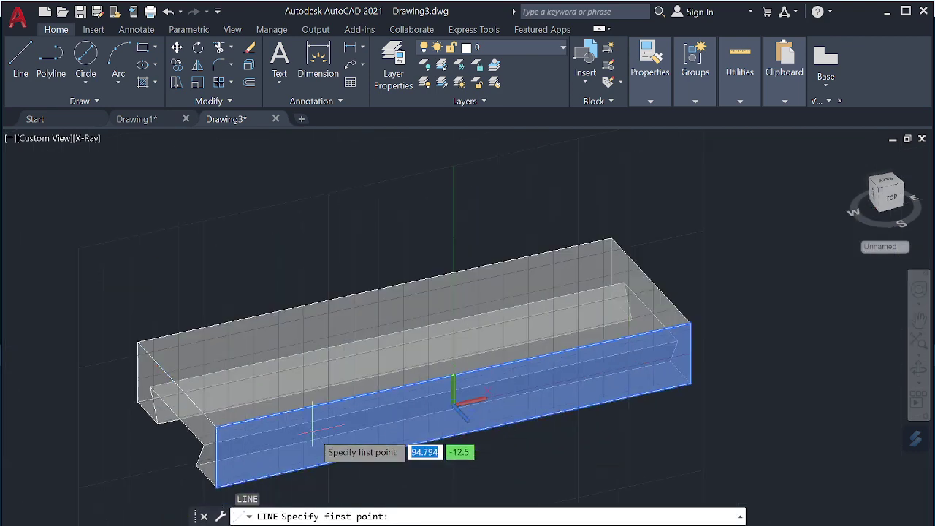
pyautogui.click(216, 426)
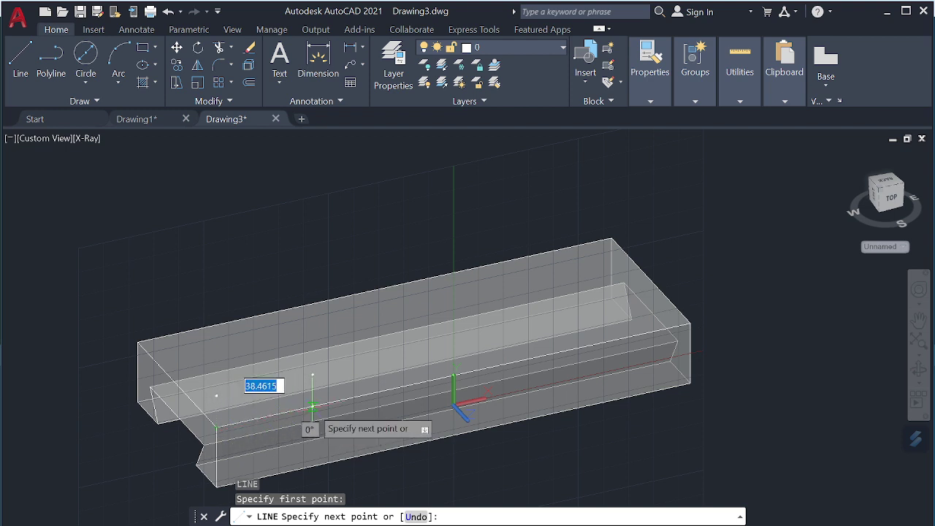
pyautogui.press('Return')
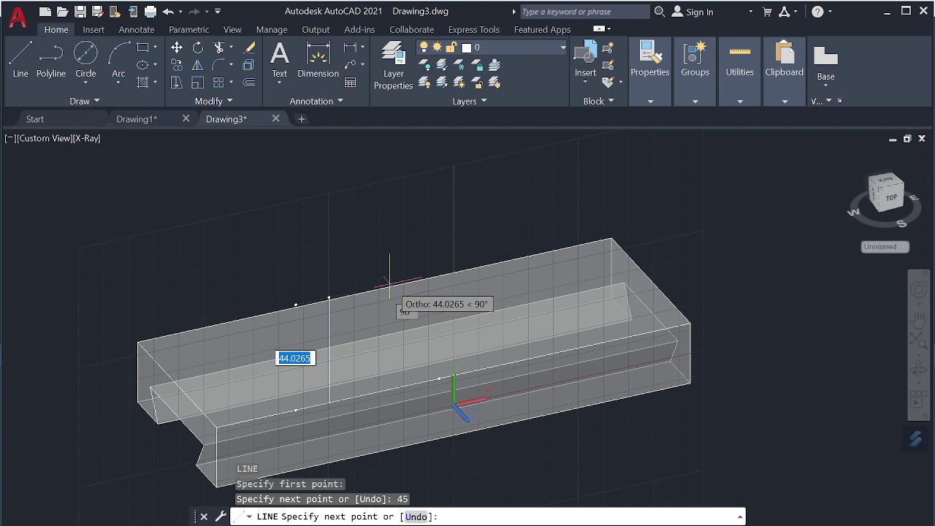
pyautogui.press('Down')
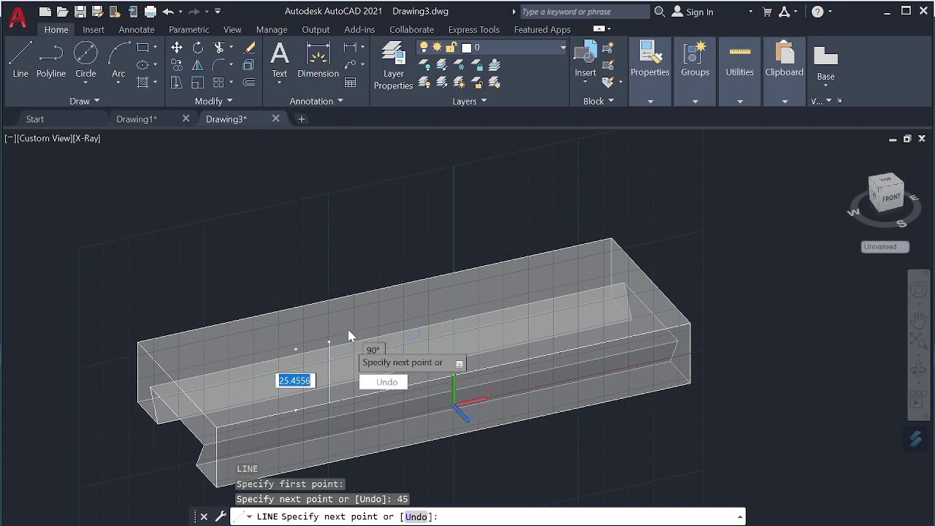
pyautogui.write('4')
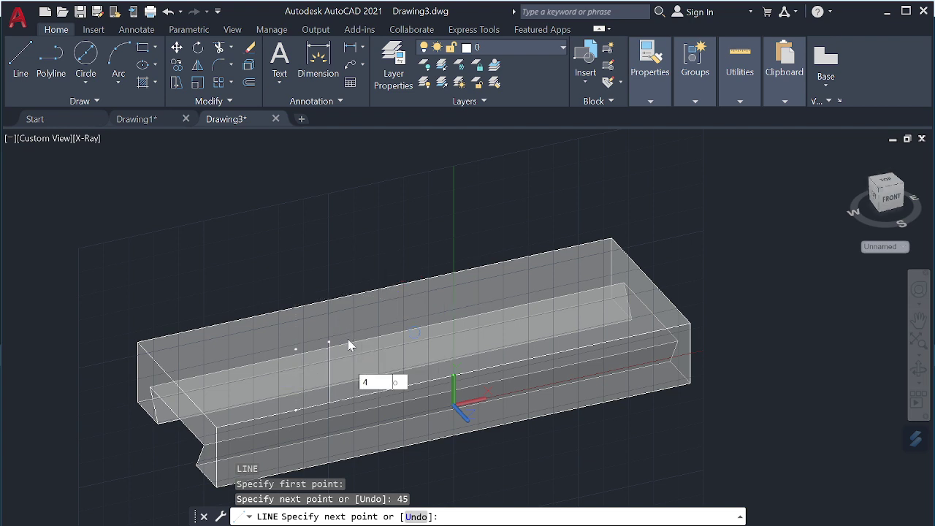
pyautogui.write('3')
pyautogui.press('Return')
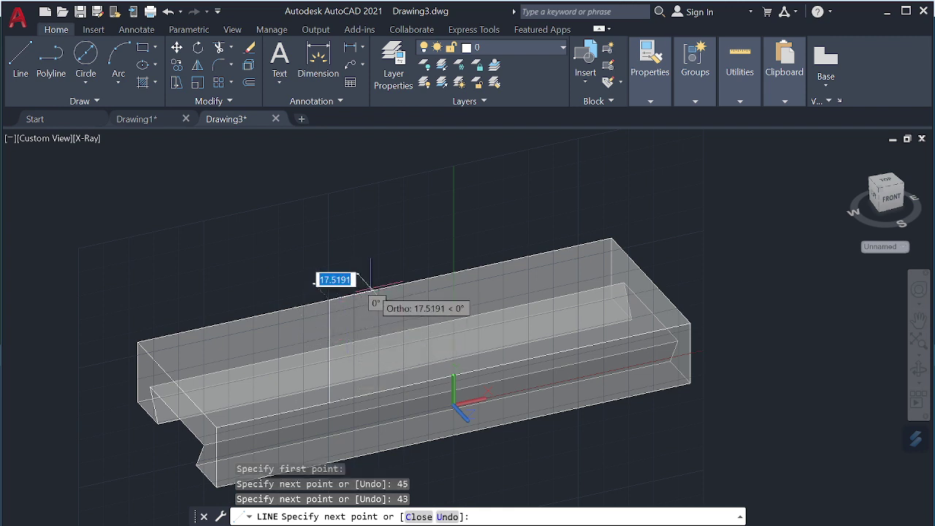
pyautogui.write('10')
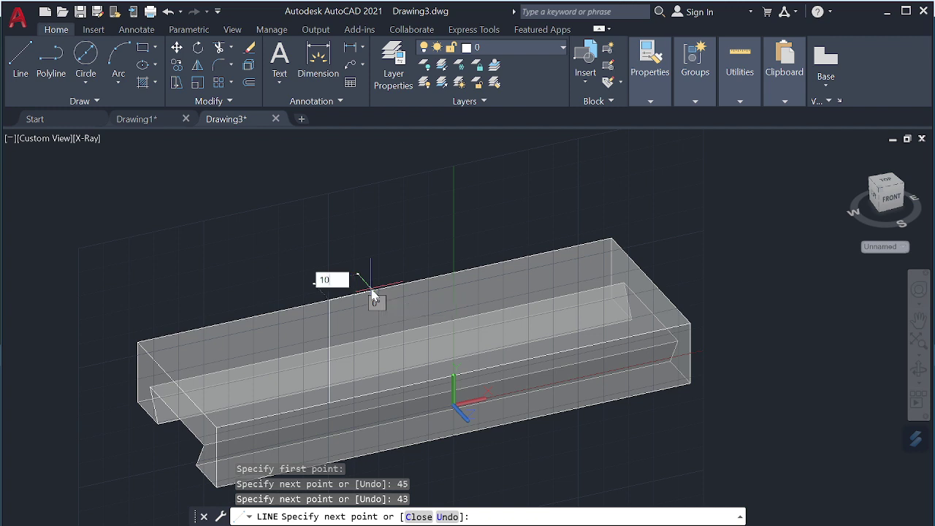
pyautogui.press('Return')
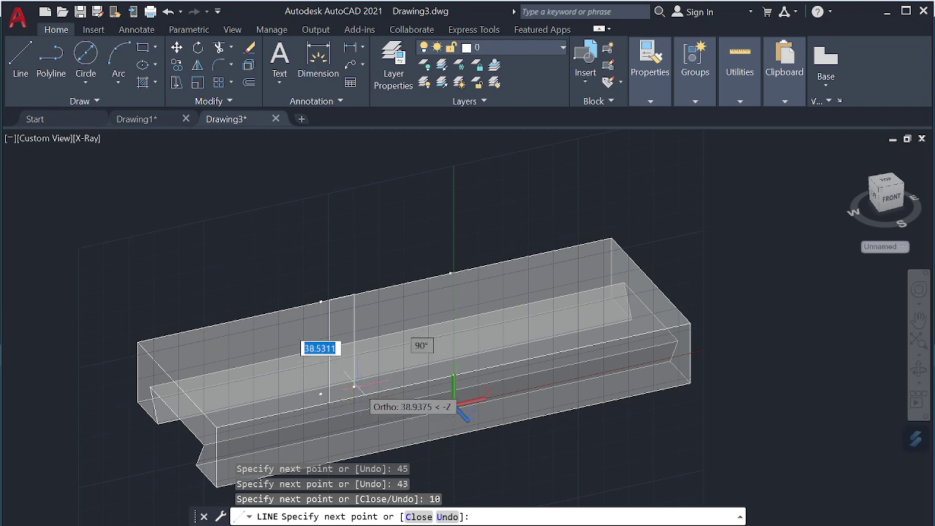
# Finish the stem outline with the closing 43-unit segment
pyautogui.moveTo(377, 399); pyautogui.dragTo(419, 394, button='middle')
pyautogui.scroll(2, 409, 409)
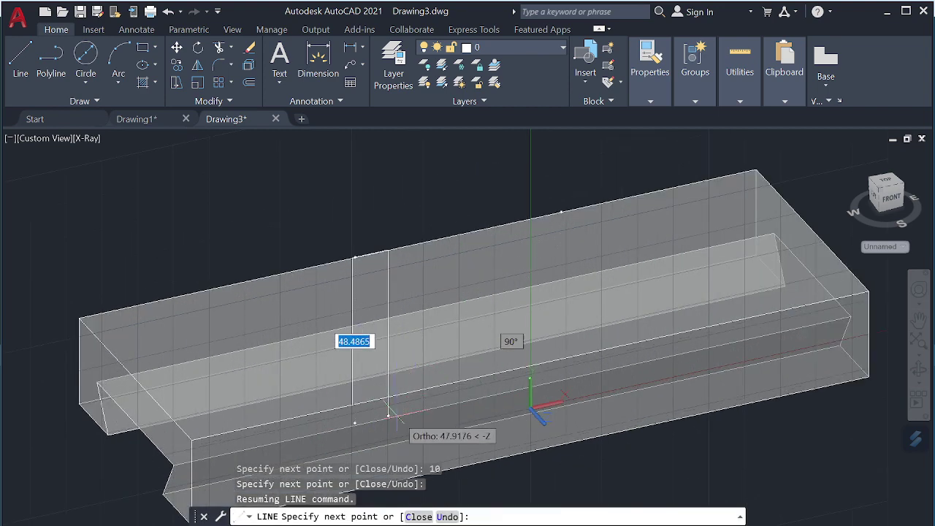
pyautogui.moveTo(428, 404)
pyautogui.mouseDown(button='middle')
pyautogui.moveTo(473, 393)
pyautogui.moveTo(474, 428)
pyautogui.moveTo(585, 388)
pyautogui.moveTo(599, 426)
pyautogui.moveTo(533, 398)
pyautogui.mouseUp(button='middle')
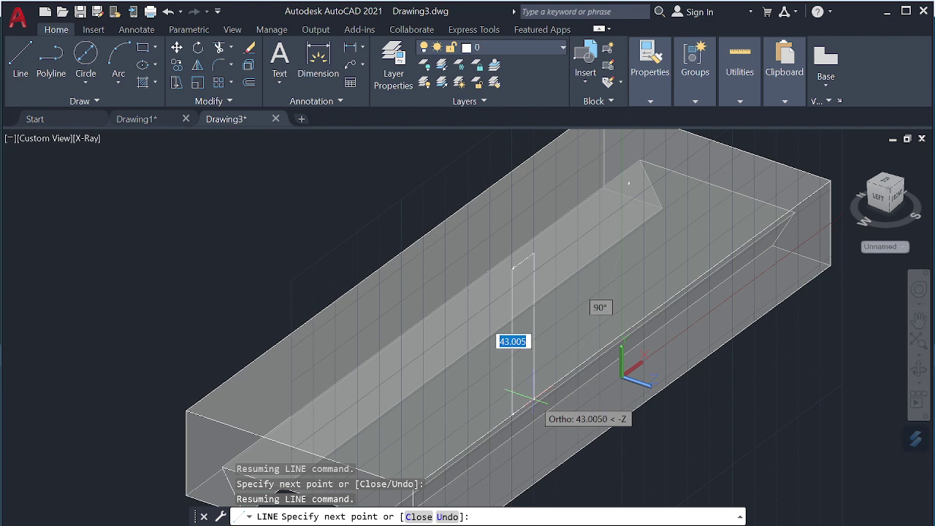
pyautogui.write('43')
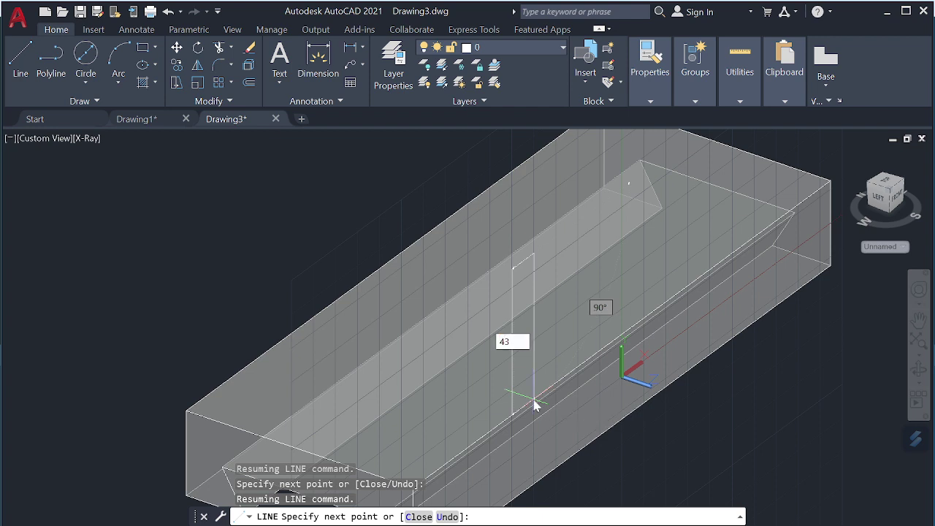
pyautogui.press('Return')
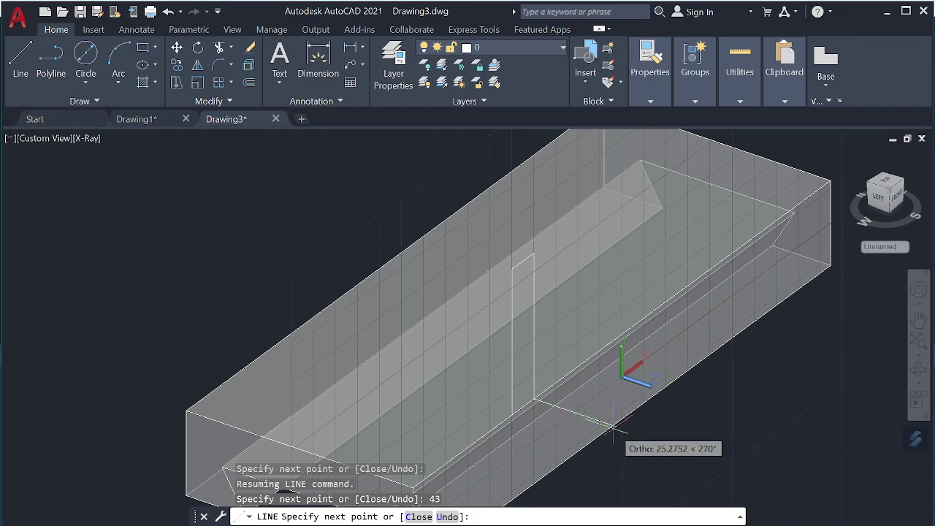
pyautogui.press('Escape')
pyautogui.moveTo(629, 468)
pyautogui.keyDown('shift'); pyautogui.mouseDown(button='middle')
pyautogui.moveTo(603, 411)
pyautogui.moveTo(572, 392)
pyautogui.moveTo(526, 400)
pyautogui.moveTo(400, 364)
pyautogui.moveTo(402, 344)
pyautogui.moveTo(365, 324)
pyautogui.moveTo(364, 355)
pyautogui.moveTo(403, 376)
pyautogui.moveTo(438, 367)
pyautogui.moveTo(409, 350)
pyautogui.moveTo(408, 359)
pyautogui.mouseUp(button='middle'); pyautogui.keyUp('shift')
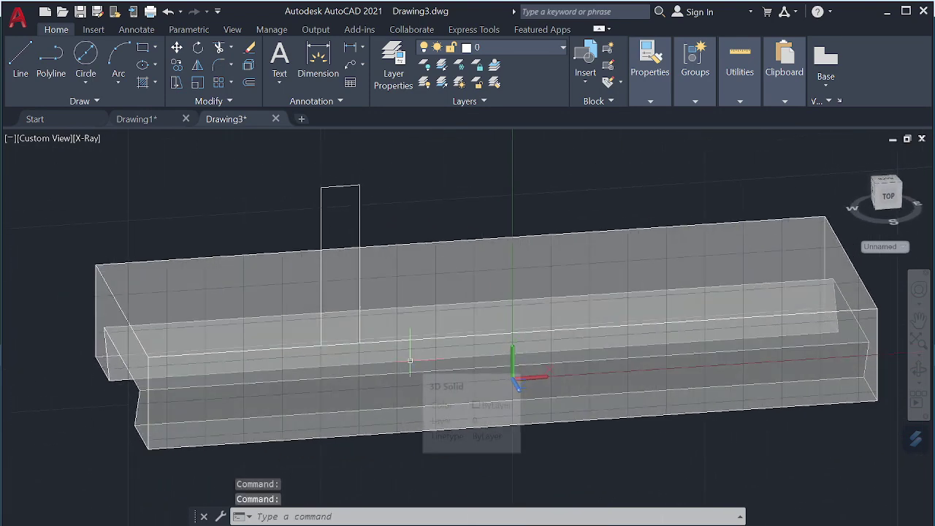
# Draw two concentric circles, diameters 23 and 15, centred on the stem's top-edge midpoint
pyautogui.click(85, 55)
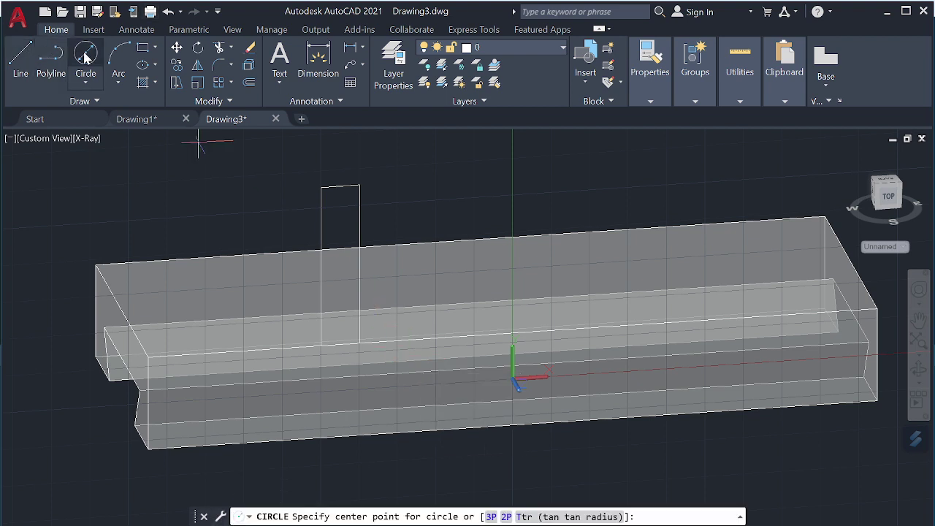
pyautogui.click(339, 186)
pyautogui.write('d')
pyautogui.press('Return')
pyautogui.write('23')
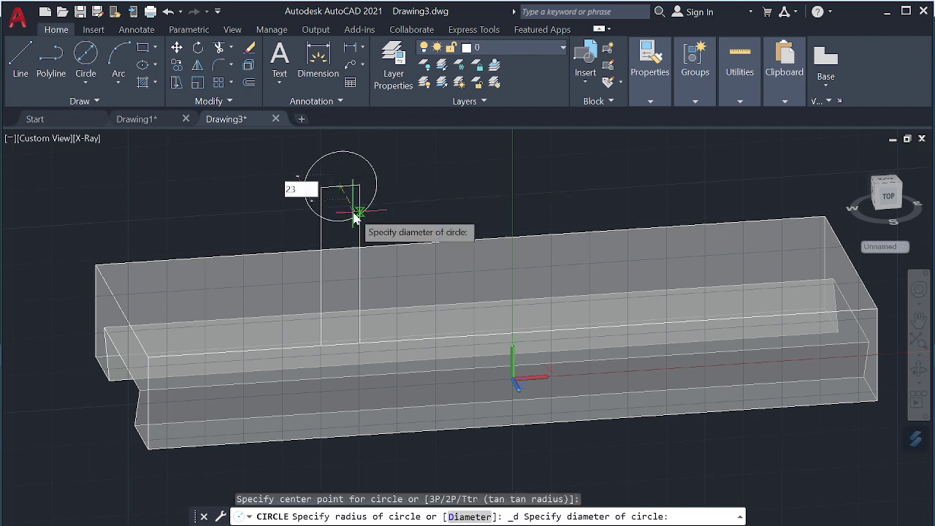
pyautogui.press('Return')
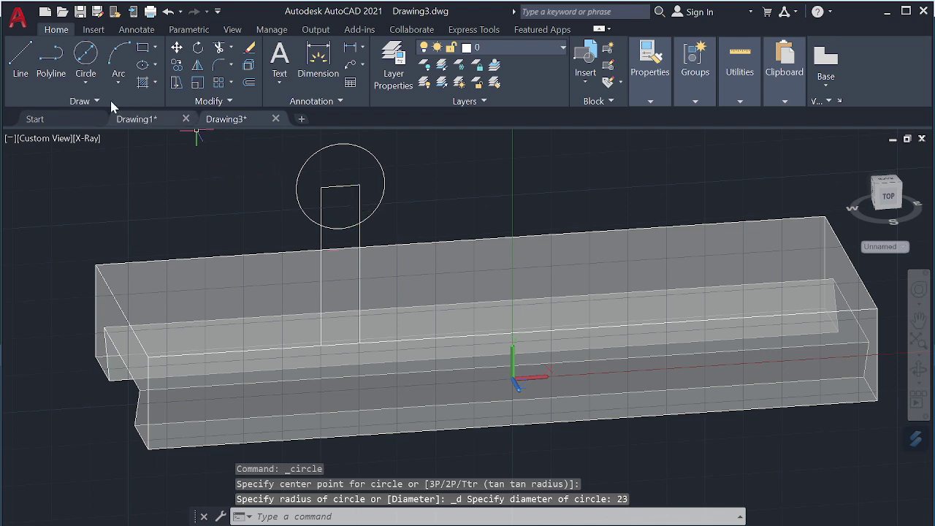
pyautogui.click(87, 60)
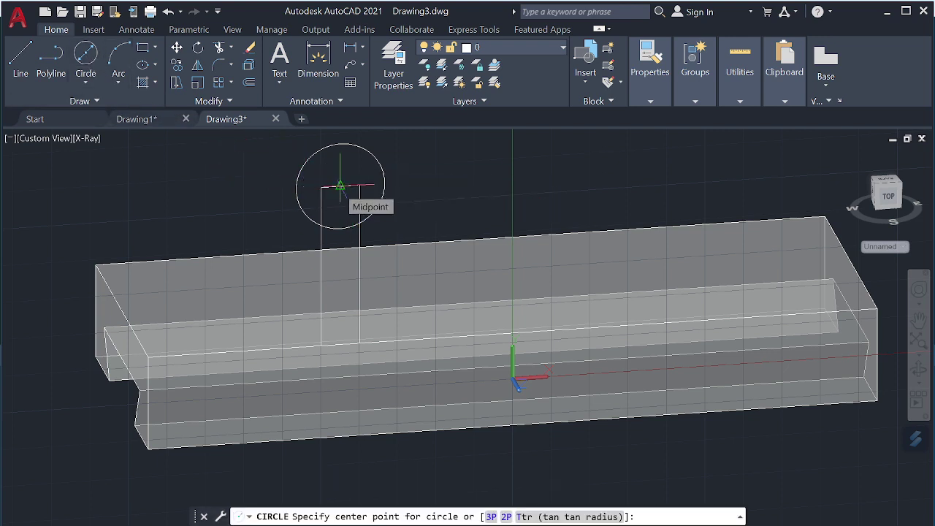
pyautogui.click(339, 186)
pyautogui.write('15')
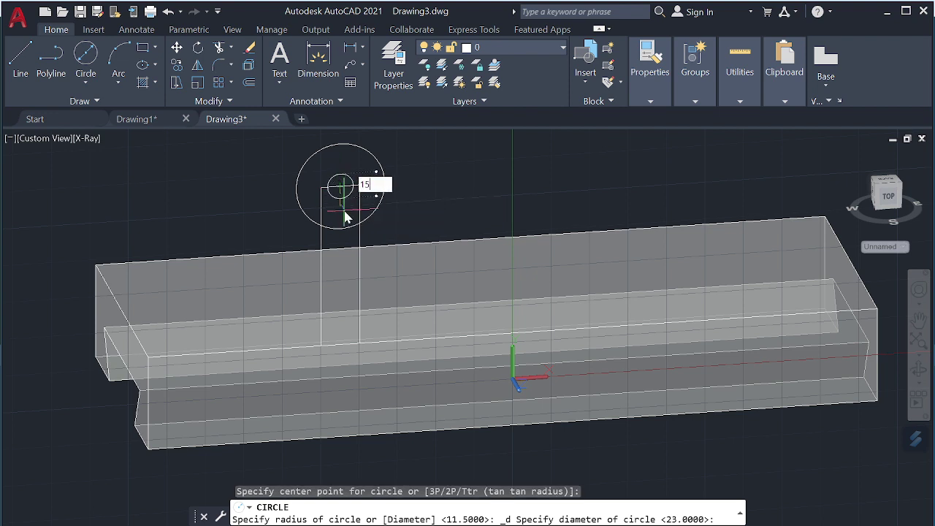
pyautogui.press('Return')
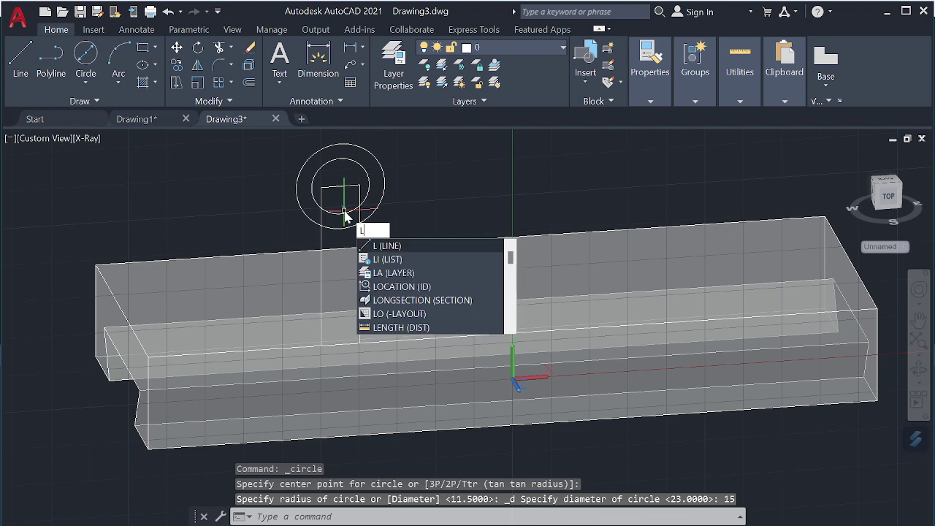
pyautogui.press('Return')
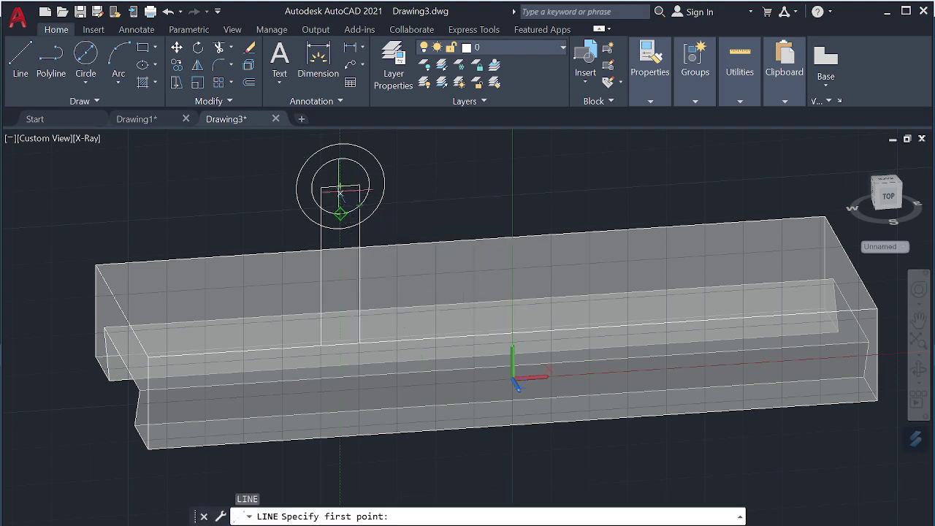
# Draw a trial 2.5 line from the circle centre and erase the stray segment
pyautogui.click(340, 187)
pyautogui.write('2.5')
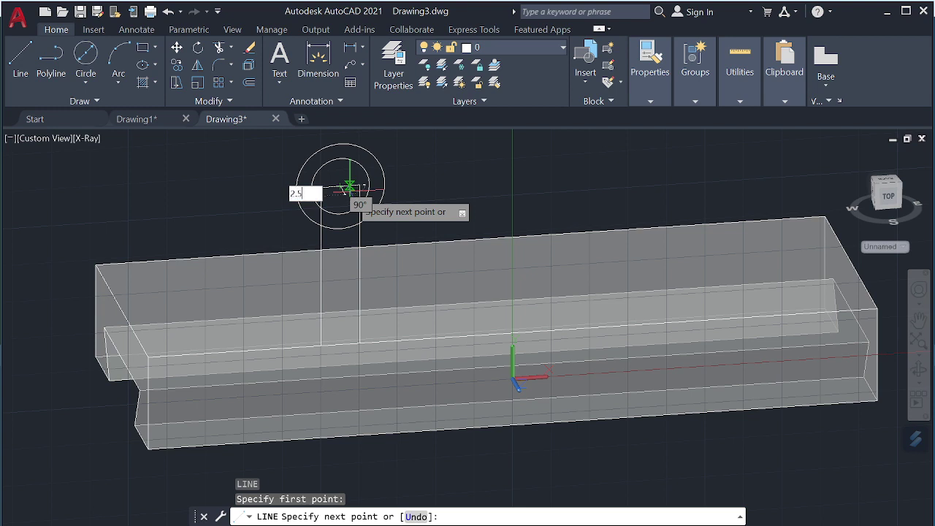
pyautogui.press('Return')
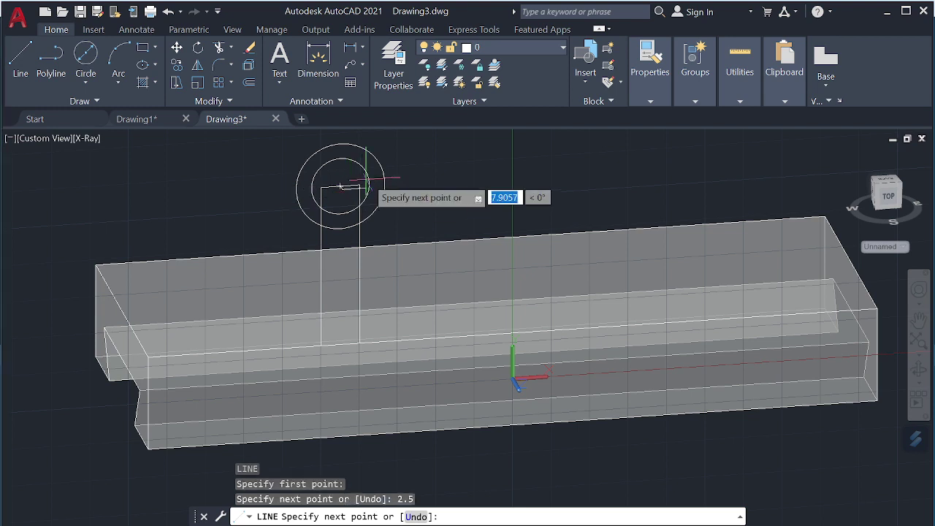
pyautogui.scroll(3, 342, 162)
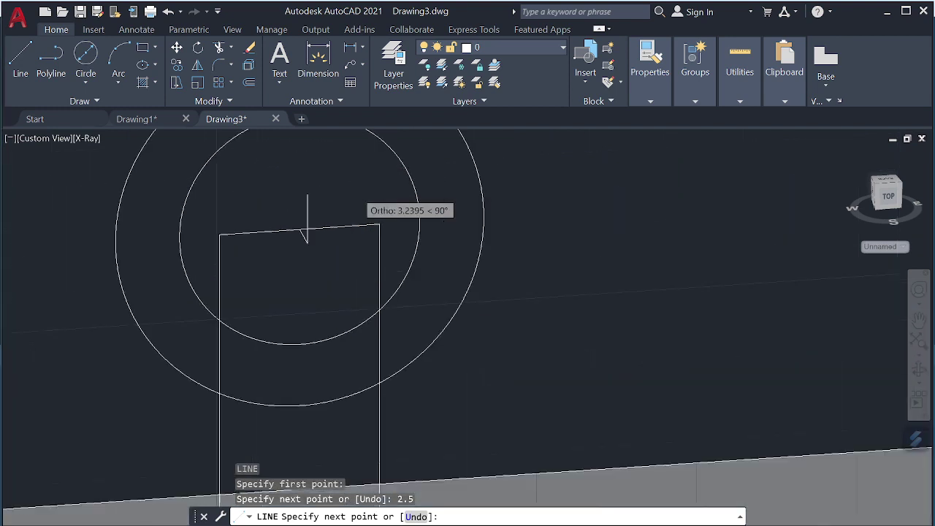
pyautogui.press('Escape')
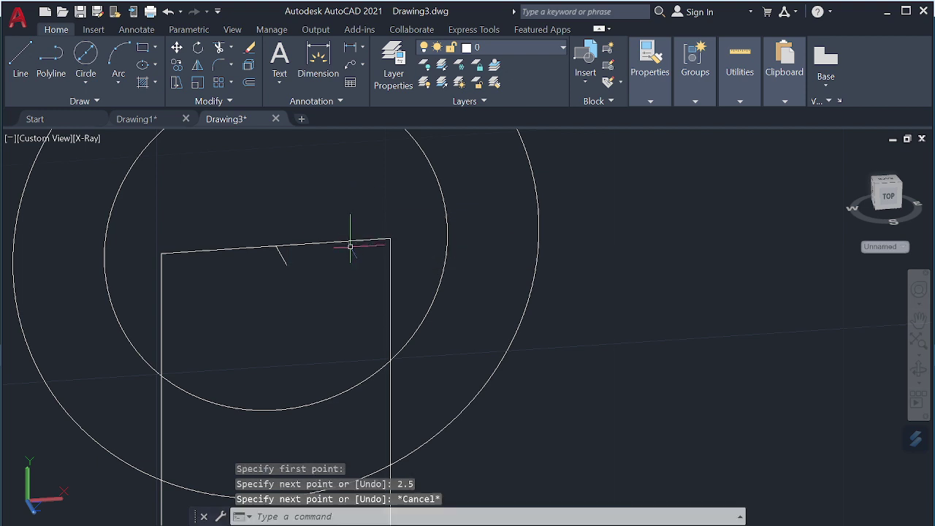
pyautogui.click(284, 261)
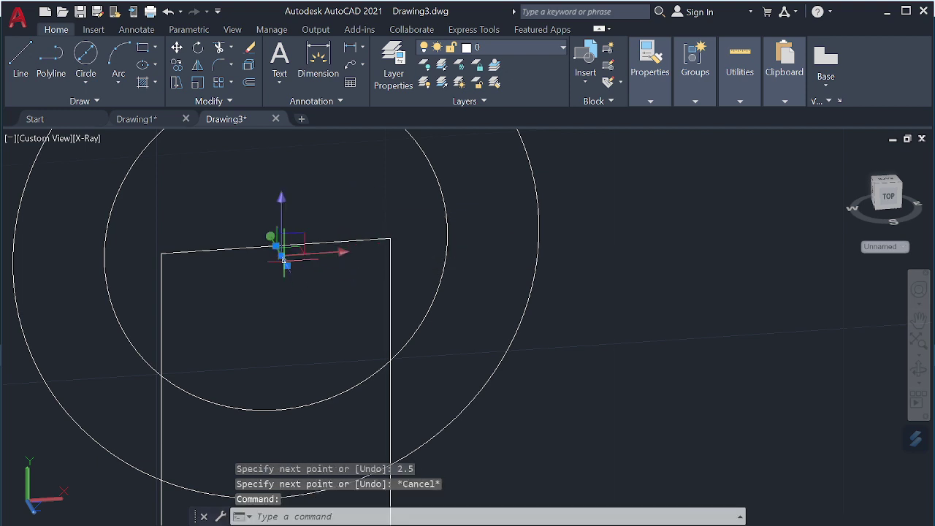
pyautogui.press('Delete')
# Draw a vertical line, offset 2.5 along the stem's top edge, up to the 15-diameter circle
pyautogui.press('Return')
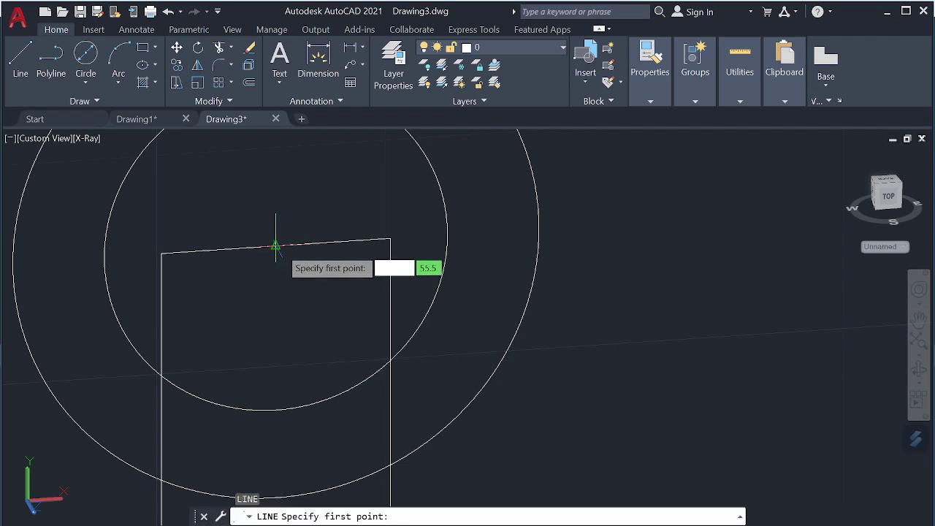
pyautogui.click(276, 245)
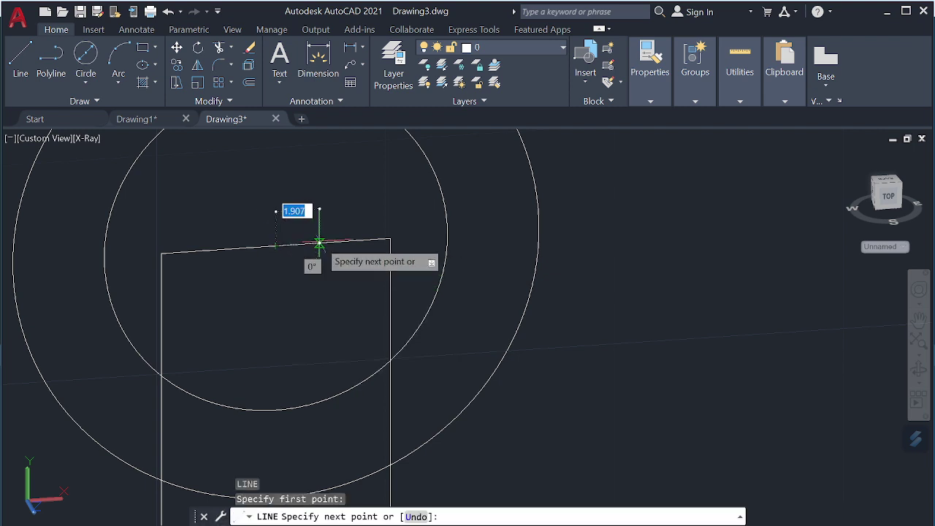
pyautogui.write('2.5')
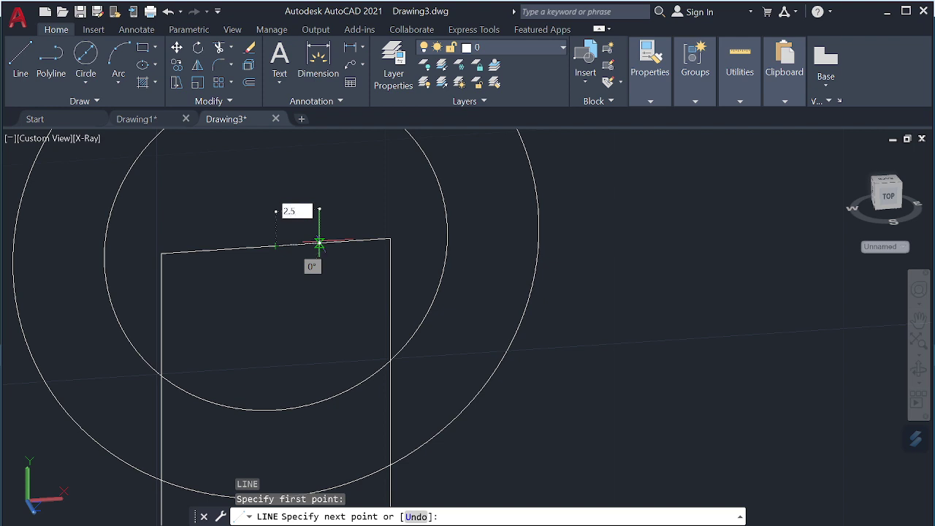
pyautogui.press('Return')
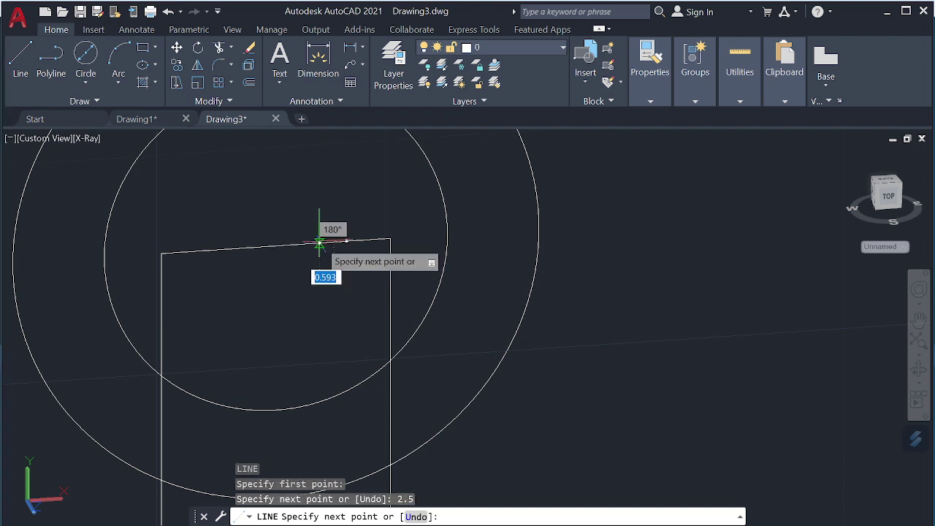
pyautogui.scroll(2, 319, 243)
pyautogui.moveTo(343, 299); pyautogui.dragTo(357, 393, button='middle')
pyautogui.scroll(-2, 358, 393)
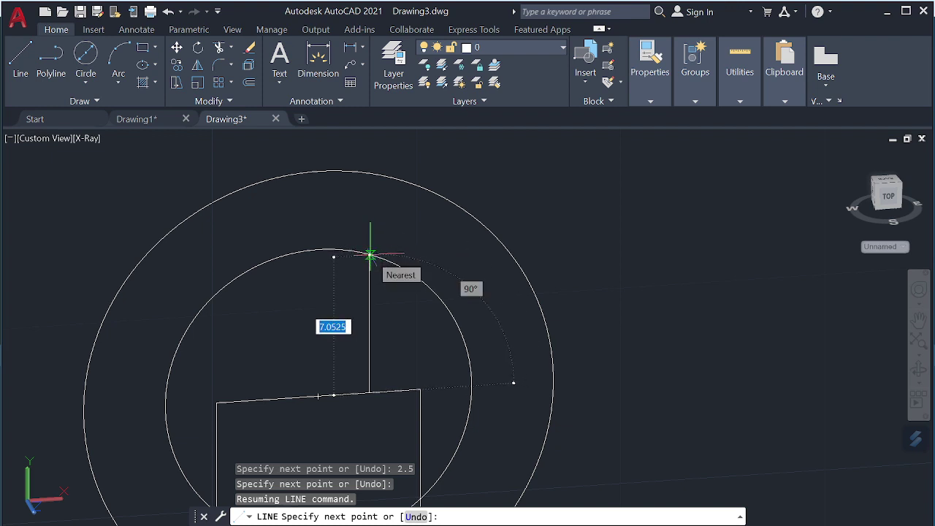
pyautogui.click(371, 255)
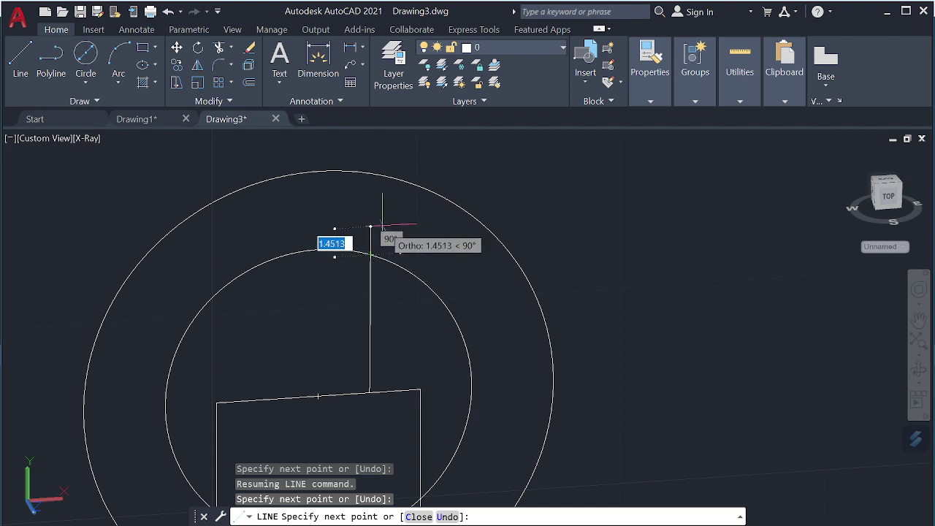
pyautogui.press('Escape')
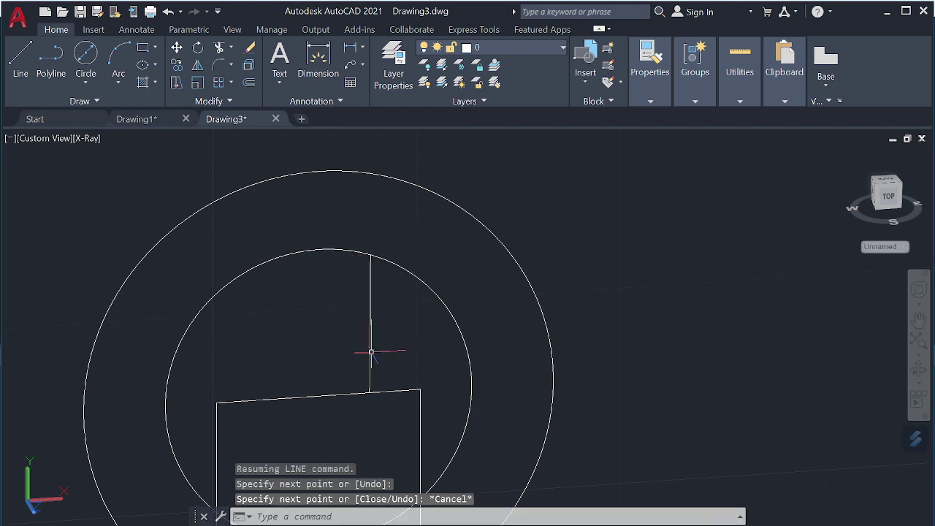
# Erase the vertical line and draw the keyway from the inner circle's top: 2.5 right, 2.5 up, 5 left, down
pyautogui.click(368, 355)
pyautogui.press('Delete')
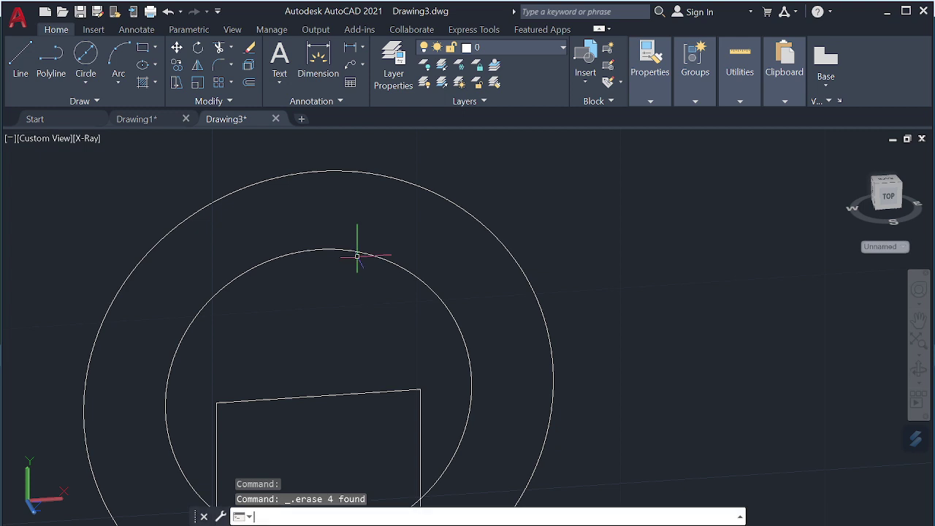
pyautogui.write('l')
pyautogui.press('Return')
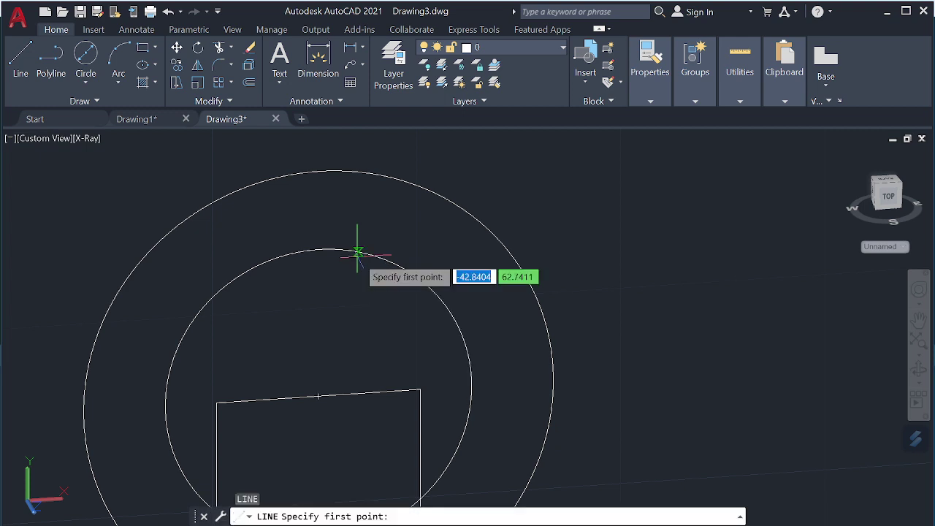
pyautogui.click(318, 249)
pyautogui.write('2.5')
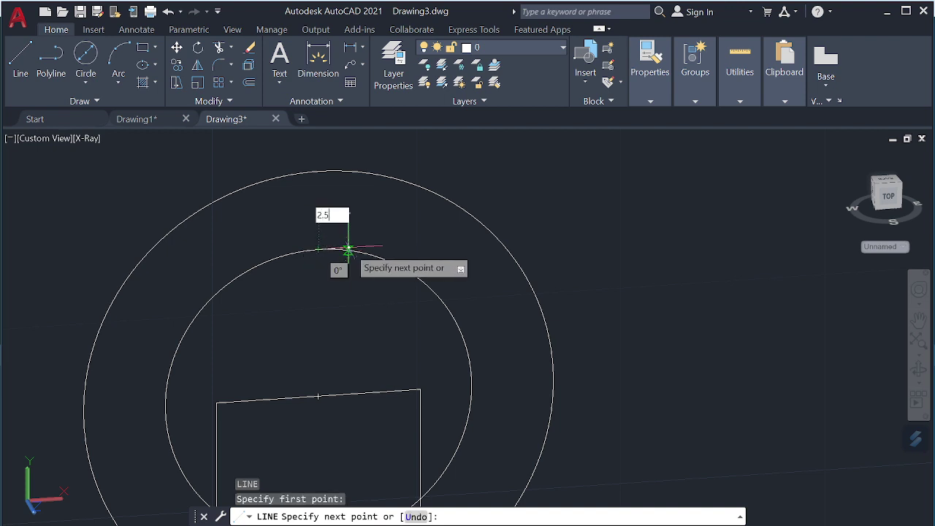
pyautogui.press('Return')
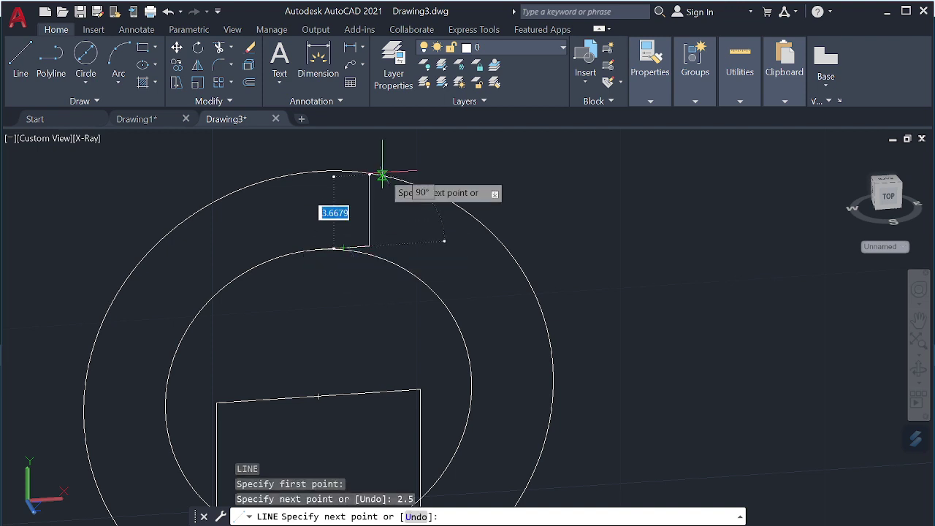
pyautogui.write('2.5')
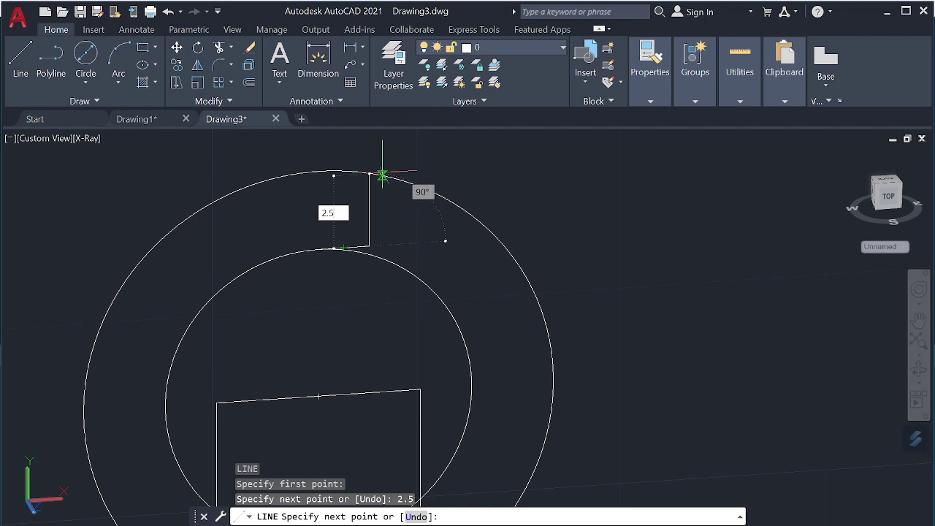
pyautogui.press('Return')
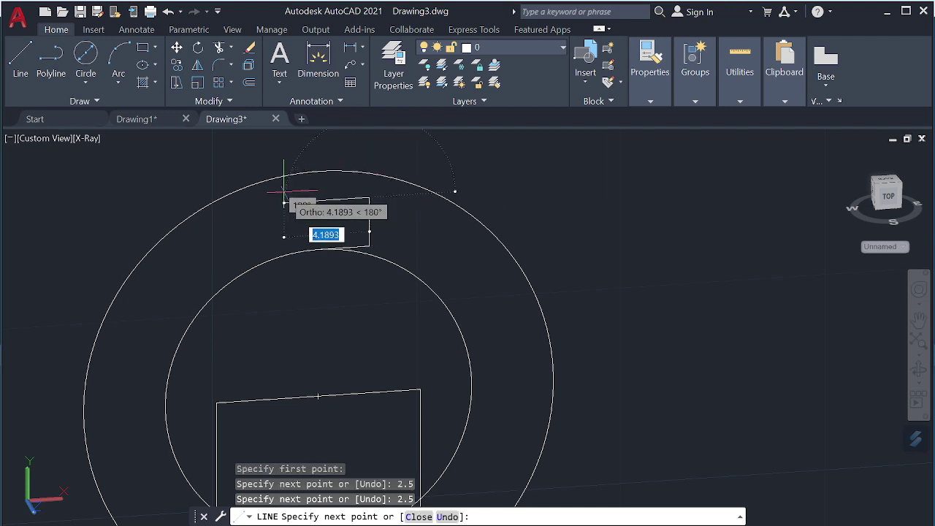
pyautogui.write('5')
pyautogui.press('Return')
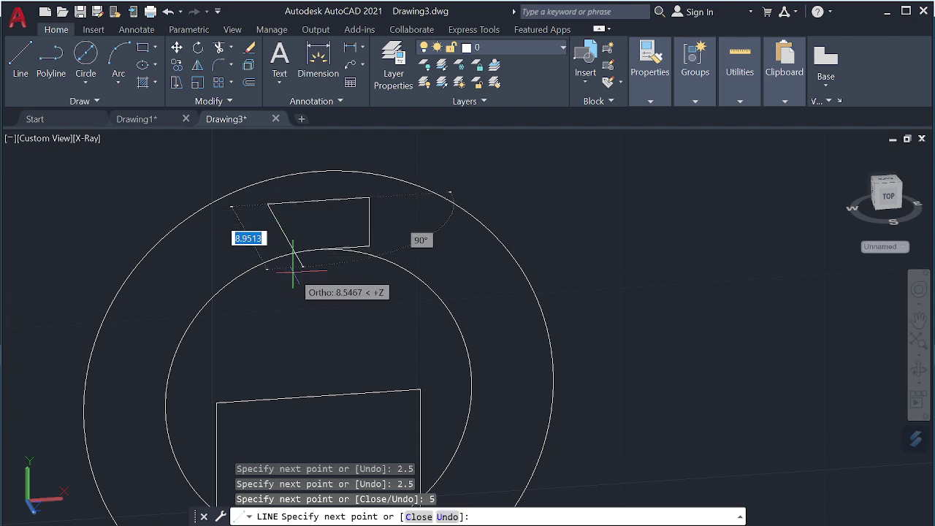
pyautogui.click(271, 287)
pyautogui.press('Escape')
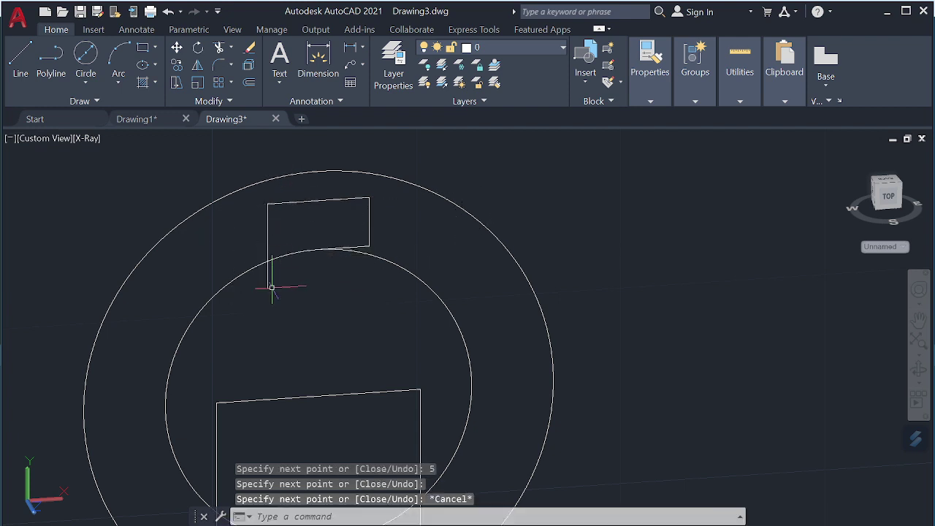
# Extend the keyway's right side down into the inner circle
pyautogui.write('l')
pyautogui.press('Return')
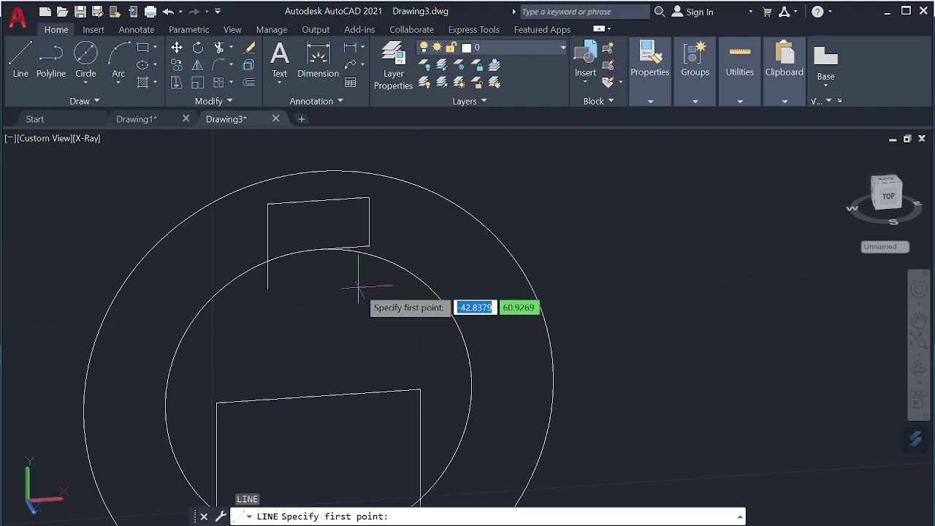
pyautogui.click(369, 246)
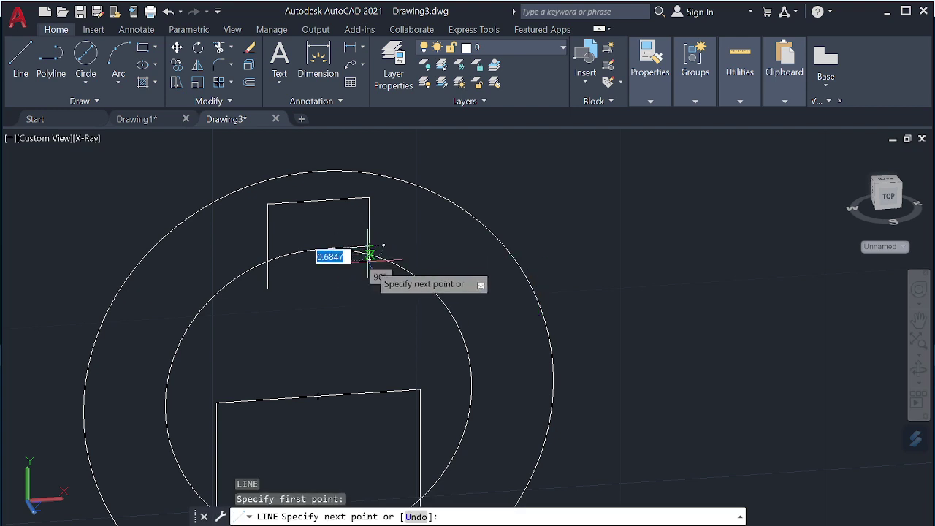
pyautogui.click(369, 292)
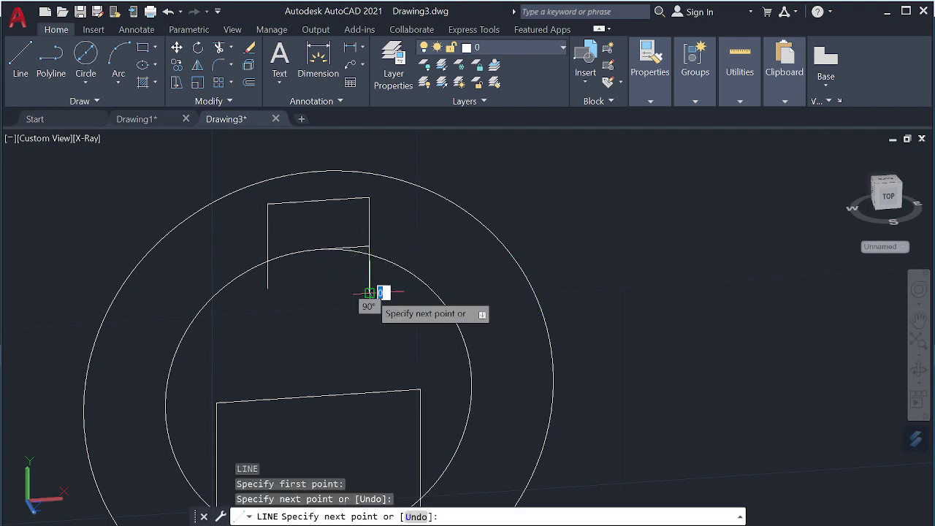
pyautogui.press('Escape')
pyautogui.write('TR')
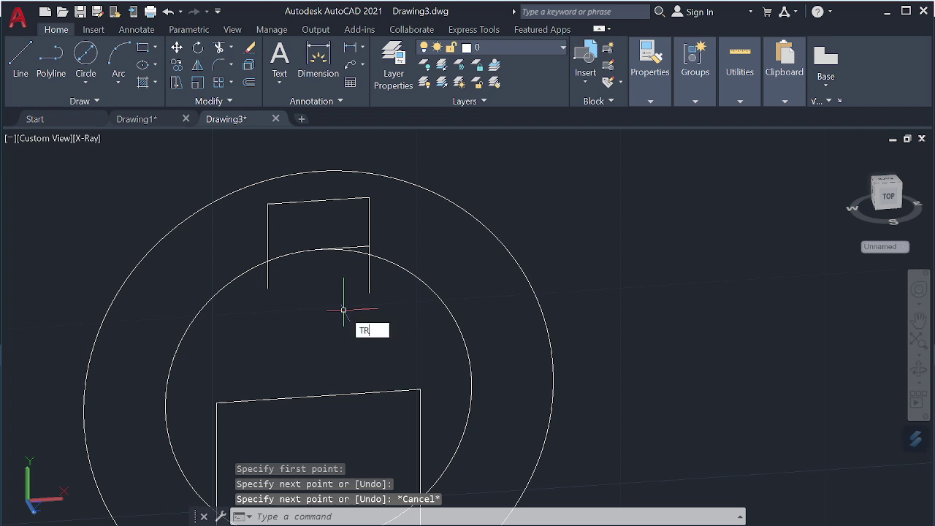
# Trim the inner circle's arc in the keyway, leftover keyway lines, and the stem edge inside the circle
pyautogui.press('Return')
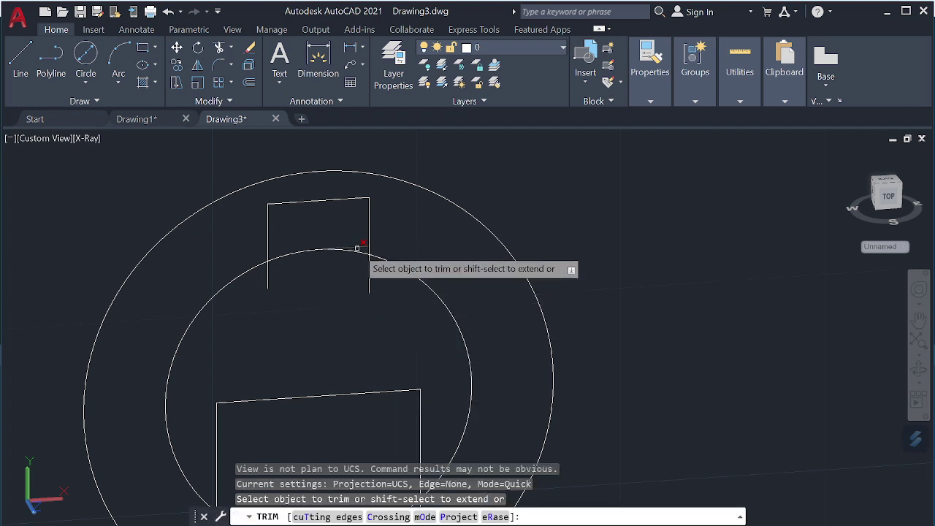
pyautogui.click(357, 249)
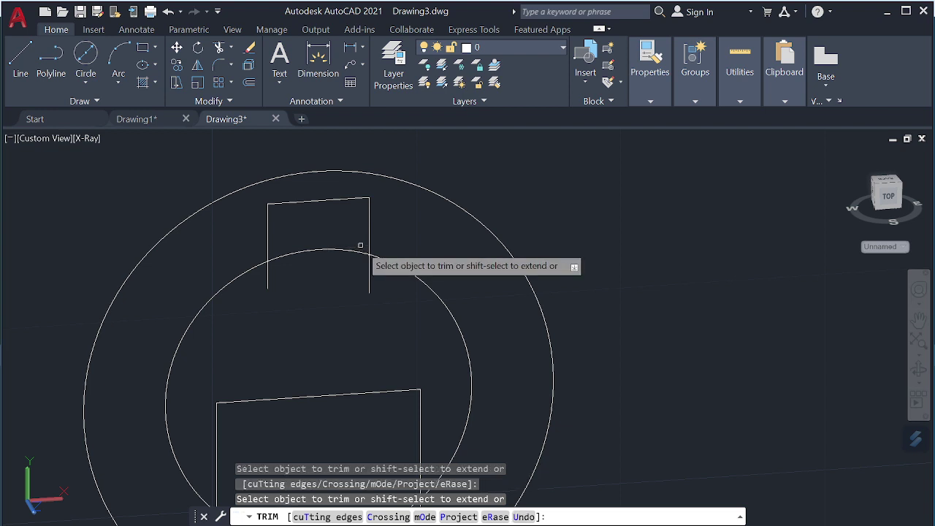
pyautogui.click(271, 275)
pyautogui.click(302, 251)
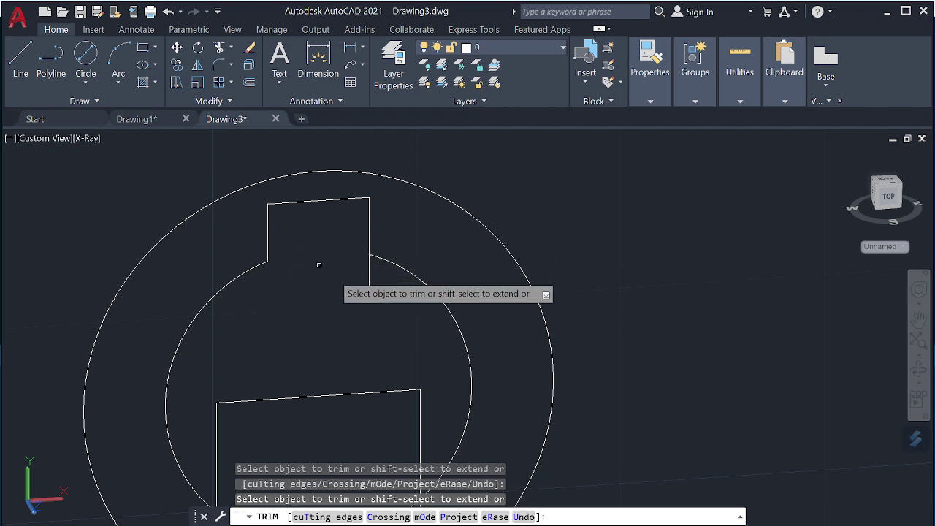
pyautogui.scroll(-2, 374, 296)
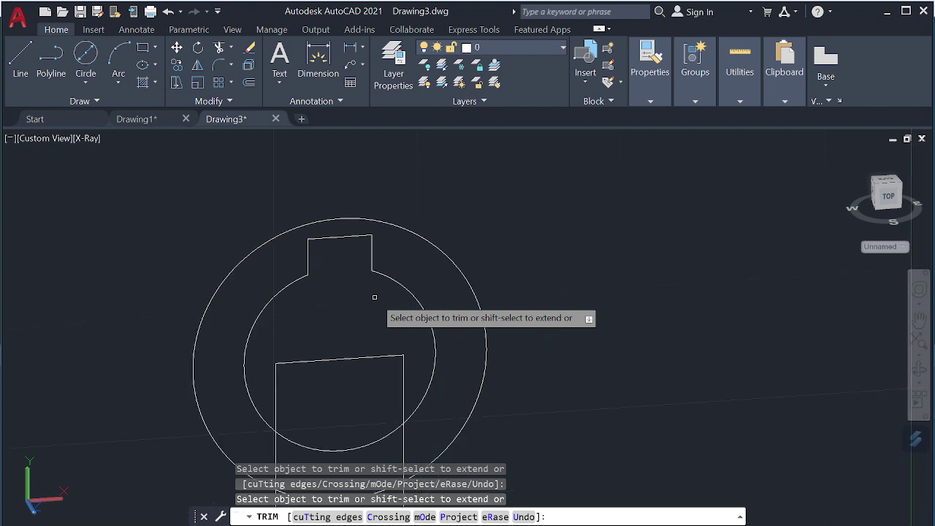
pyautogui.click(361, 356)
pyautogui.click(403, 368)
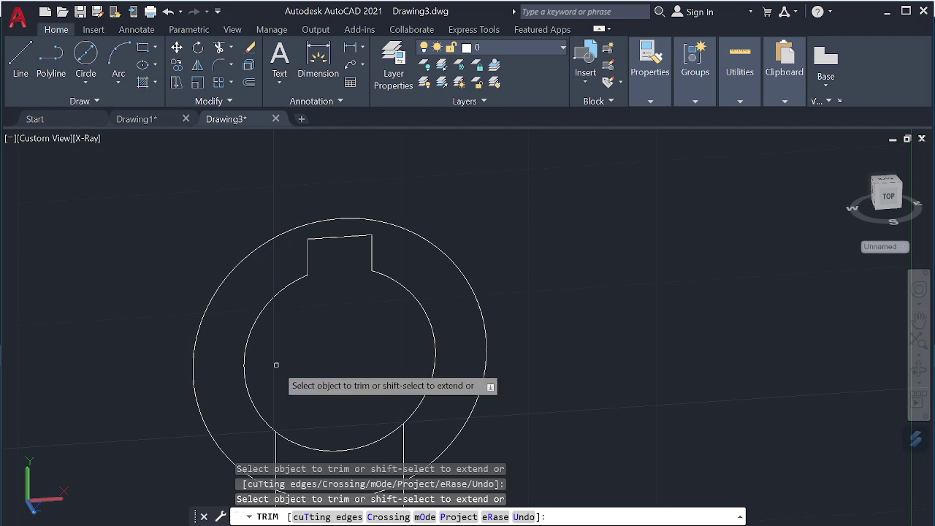
# Pan and zoom out to show the keyed ring, stem and box together
pyautogui.moveTo(317, 299); pyautogui.dragTo(364, 175, button='middle')
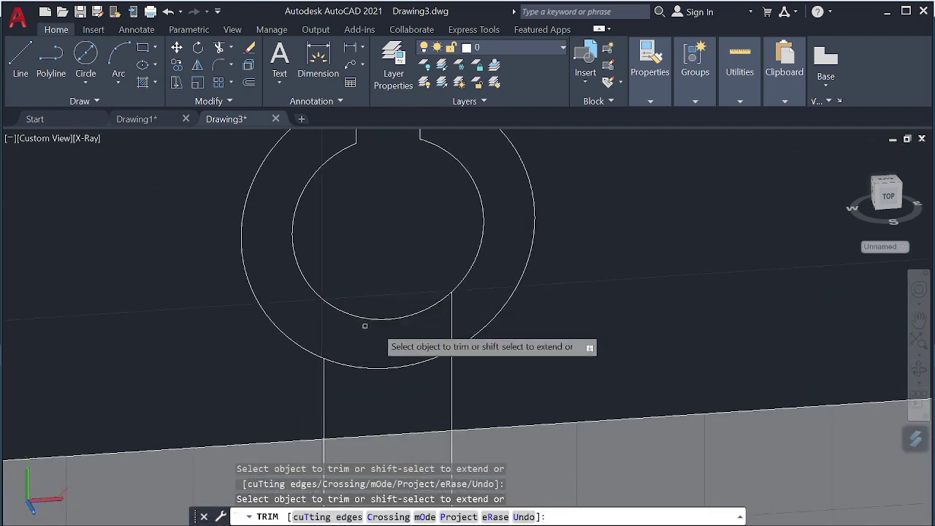
pyautogui.scroll(-3, 448, 323)
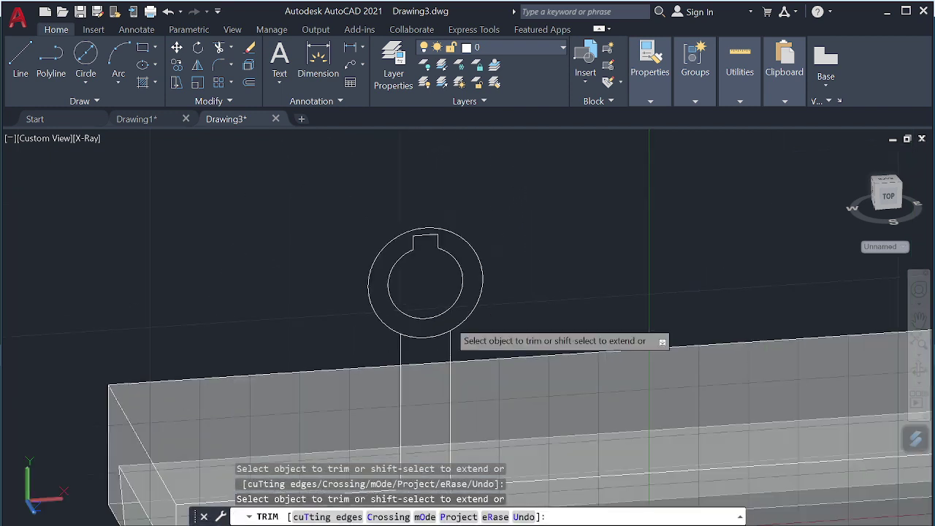
pyautogui.moveTo(511, 326)
pyautogui.mouseDown(button='middle')
pyautogui.moveTo(574, 336)
pyautogui.moveTo(548, 318)
pyautogui.mouseUp(button='middle')
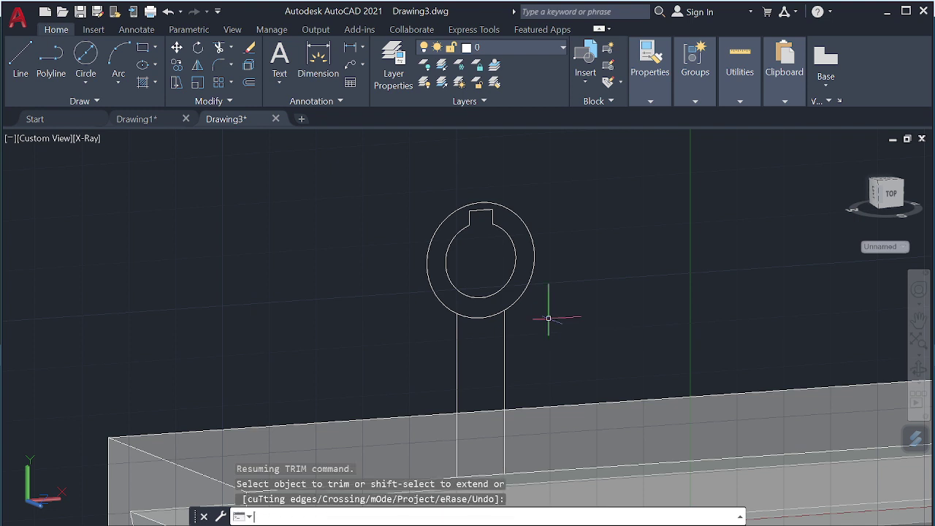
pyautogui.write('pr')
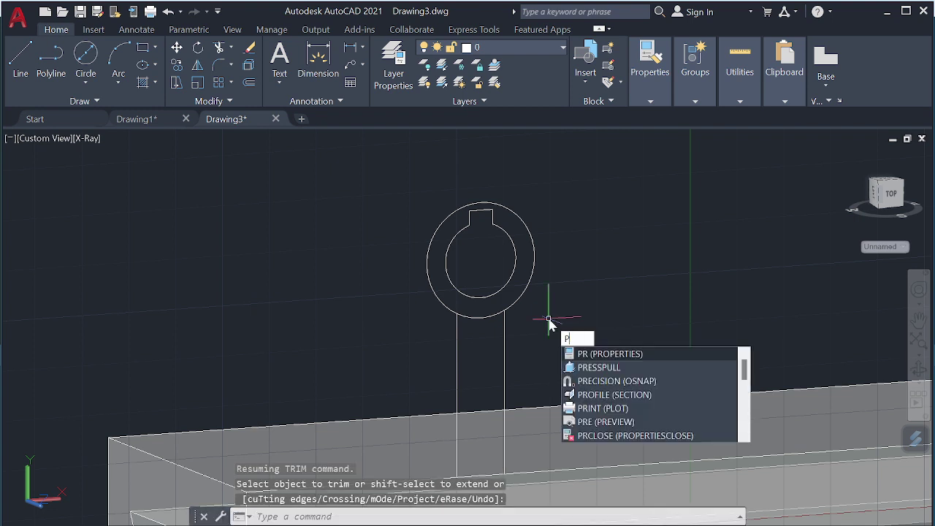
pyautogui.press('BackSpace')
pyautogui.press('Escape')
pyautogui.write('L')
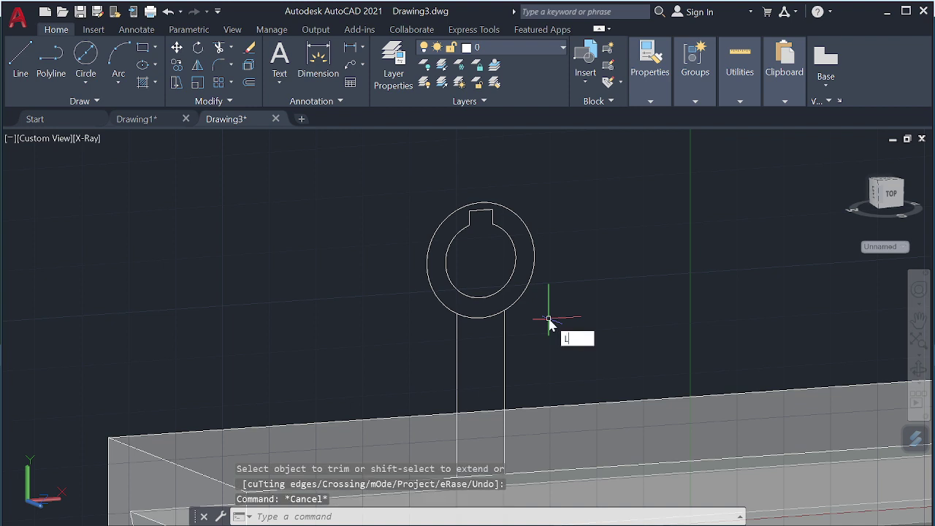
pyautogui.press('Return')
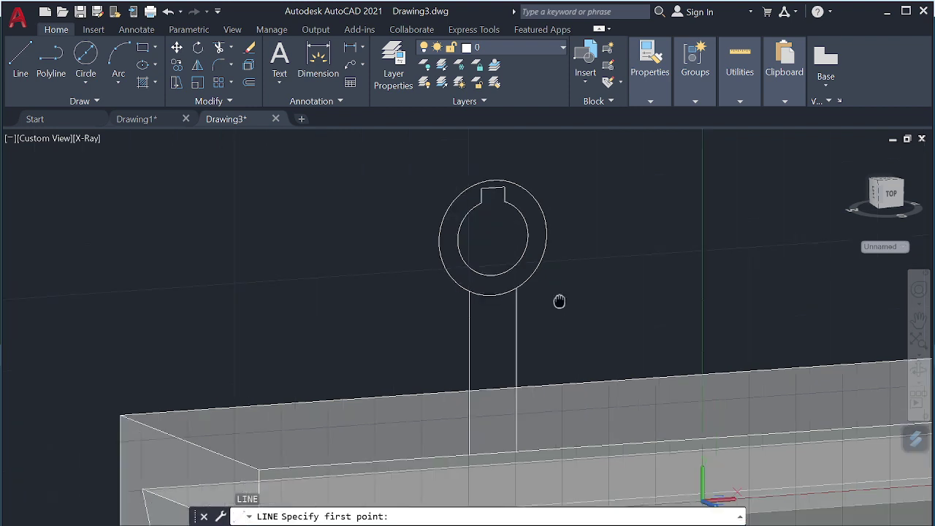
pyautogui.keyDown('shift'); pyautogui.moveTo(555, 322); pyautogui.dragTo(590, 246, button='middle'); pyautogui.keyUp('shift')
pyautogui.moveTo(475, 325); pyautogui.dragTo(501, 367, button='middle')
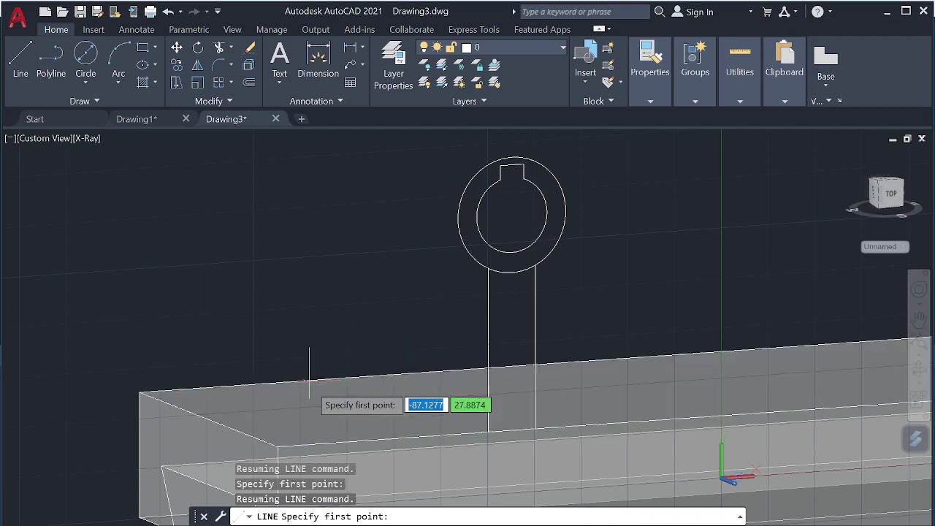
pyautogui.click(278, 446)
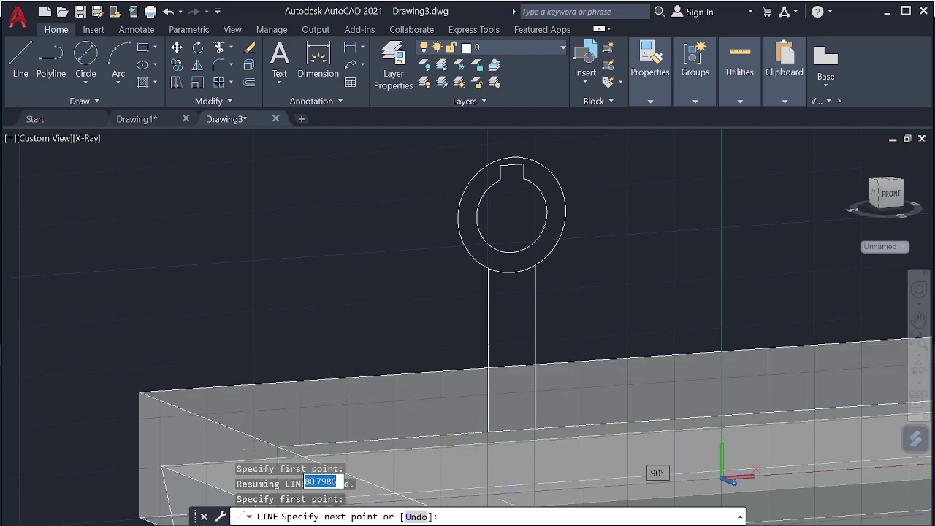
pyautogui.press('F8')
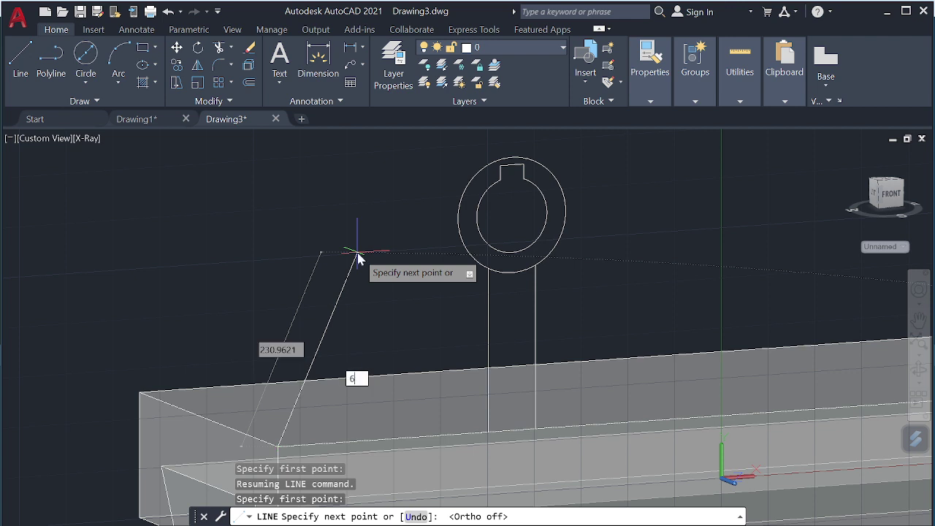
pyautogui.write('0')
pyautogui.press('Tab')
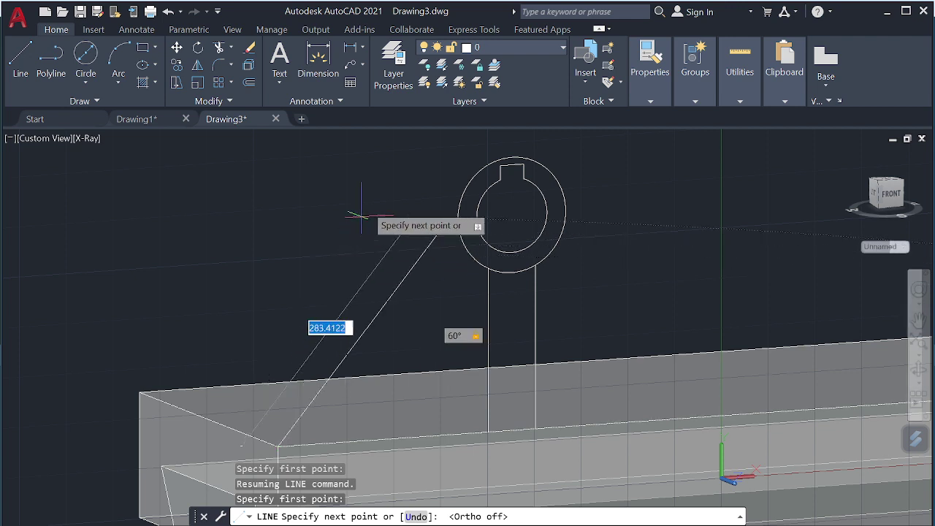
pyautogui.keyDown('shift'); pyautogui.rightClick(401, 168); pyautogui.keyUp('shift')
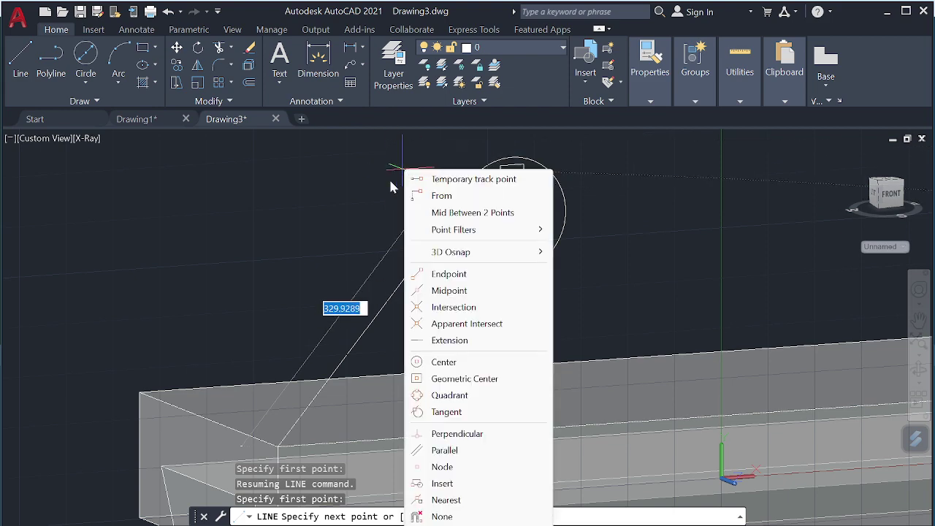
pyautogui.press('Escape')
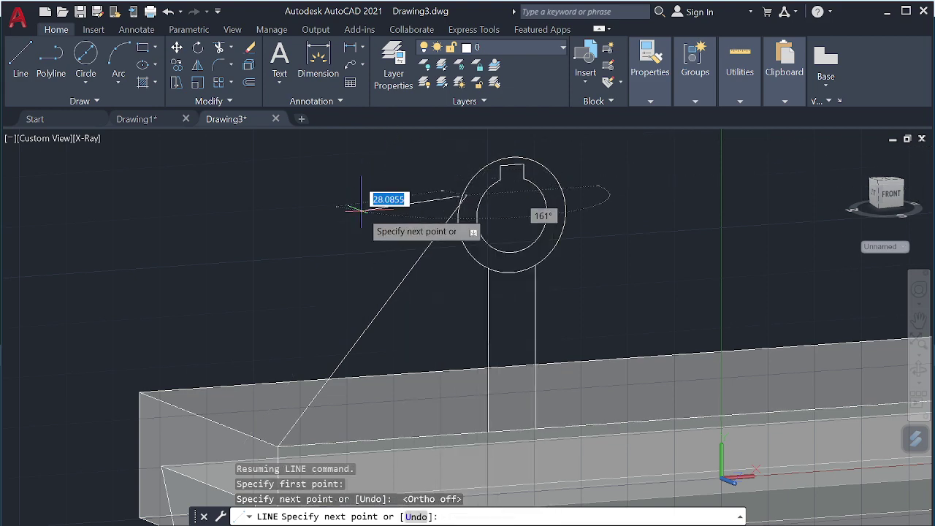
pyautogui.moveTo(362, 207)
pyautogui.mouseDown(button='middle')
pyautogui.moveTo(309, 236)
pyautogui.moveTo(263, 240)
pyautogui.moveTo(279, 247)
pyautogui.mouseUp(button='middle')
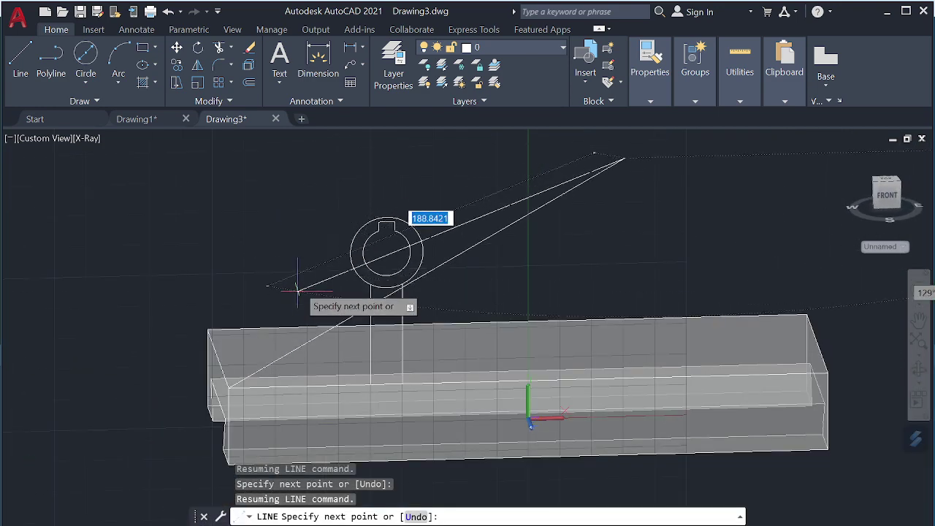
pyautogui.press('Escape')
pyautogui.click(333, 322)
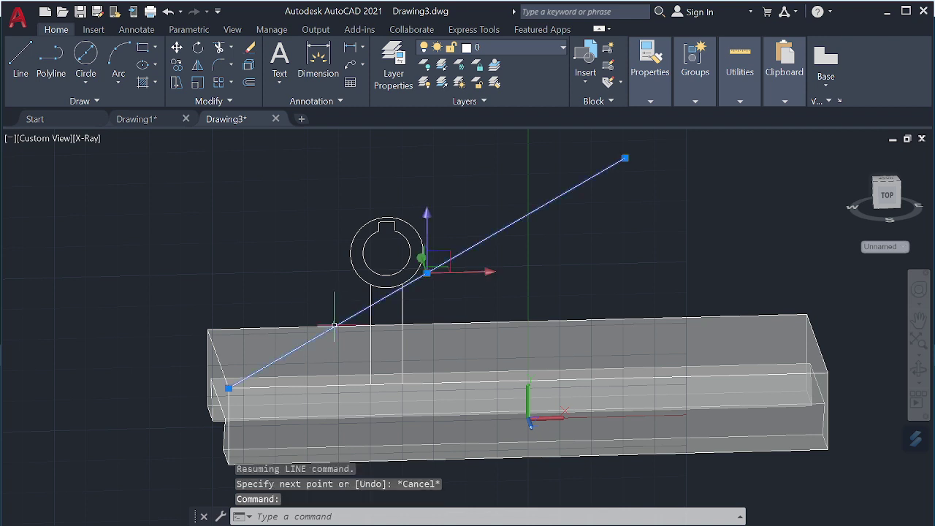
pyautogui.press('Delete')
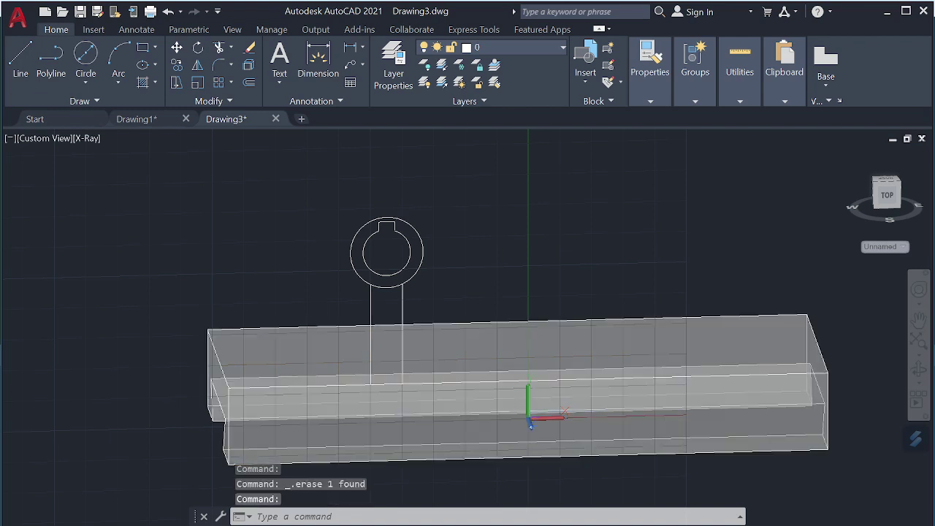
# Move the UCS origin to the box's top edge and draw a 60° line from its top corner
pyautogui.click(528, 418)
pyautogui.click(382, 385)
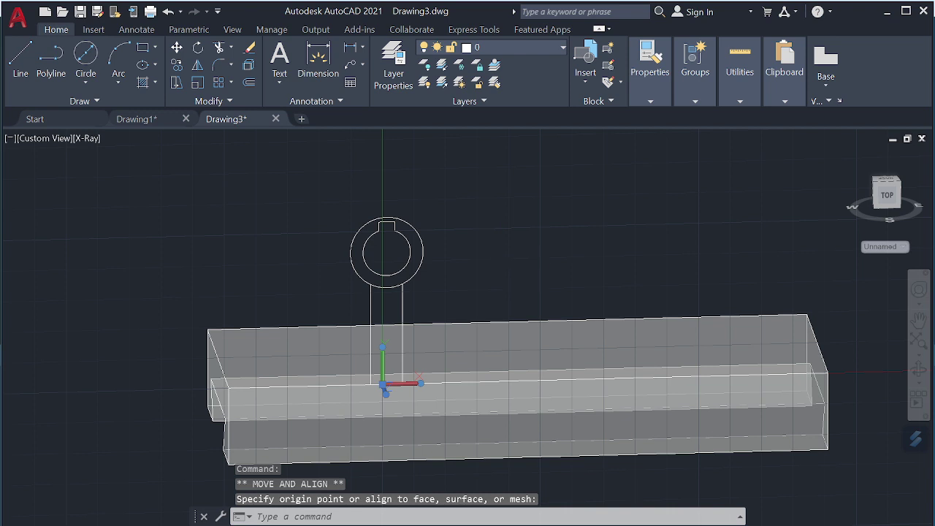
pyautogui.write('l')
pyautogui.press('Return')
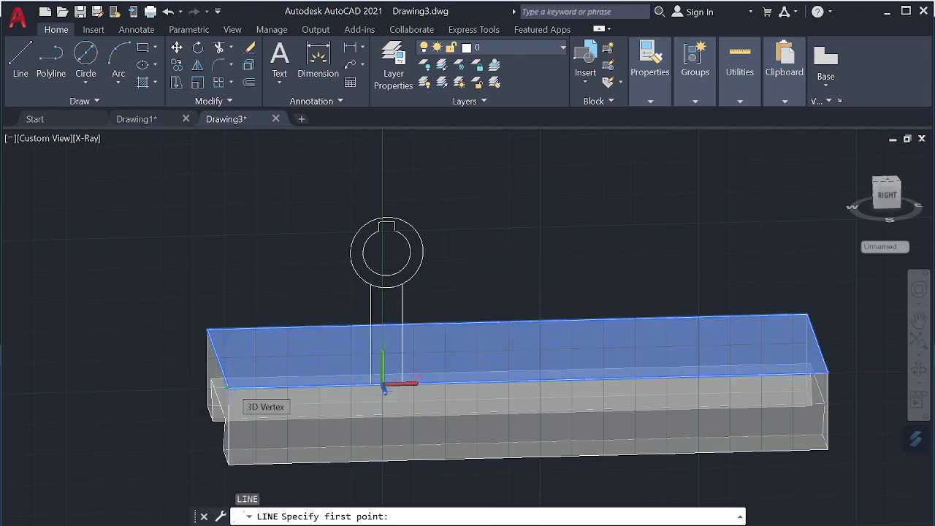
pyautogui.click(226, 388)
pyautogui.write('60')
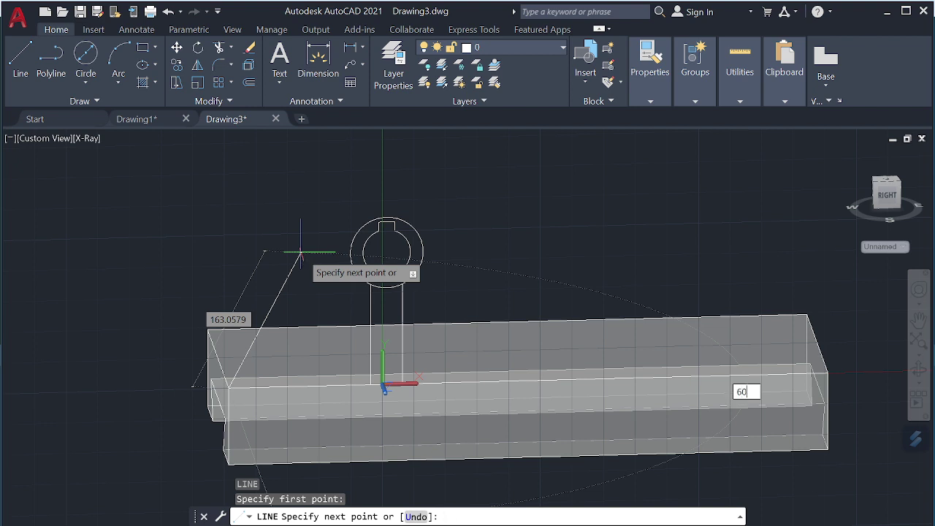
pyautogui.press('Tab')
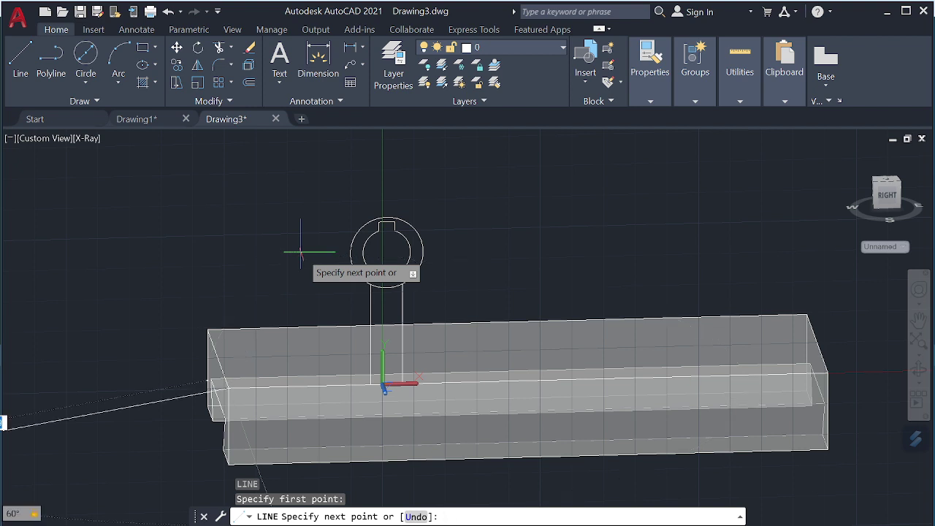
pyautogui.click(398, 164)
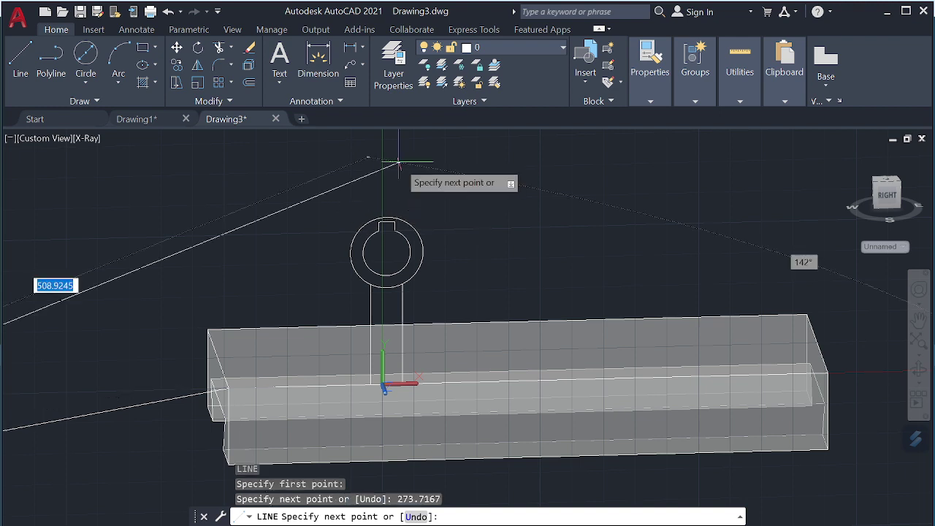
pyautogui.press('Escape')
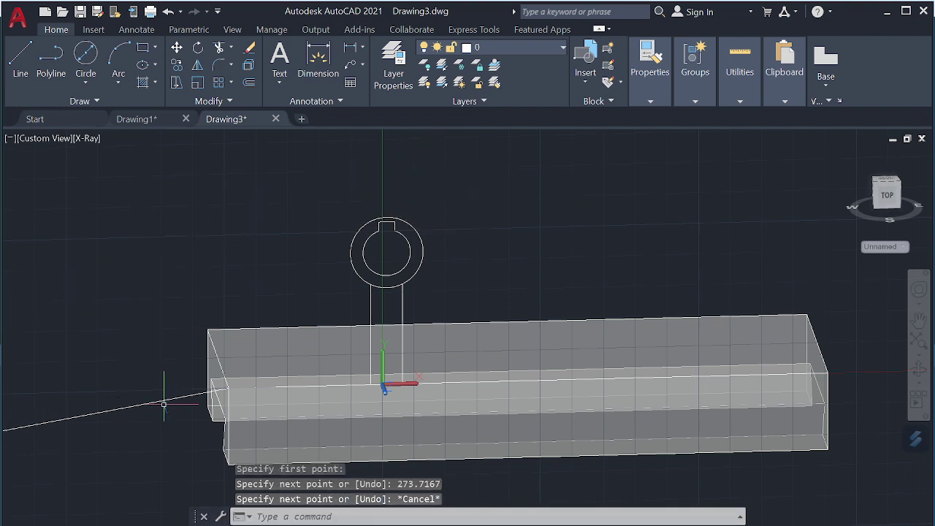
# Erase the stray line, orbit to see the channel, and start another 60° line from the box corner
pyautogui.click(163, 399)
pyautogui.press('Delete')
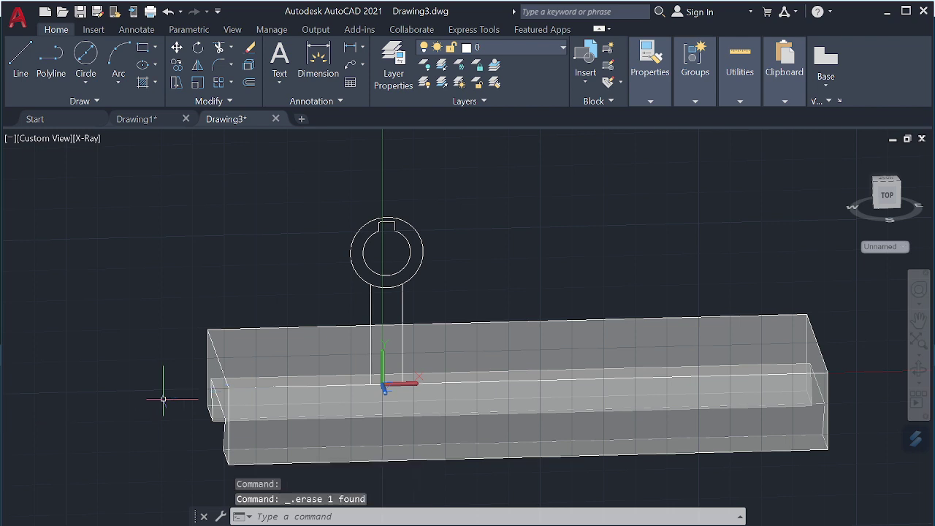
pyautogui.keyDown('shift'); pyautogui.moveTo(163, 399); pyautogui.dragTo(324, 139, button='middle'); pyautogui.keyUp('shift')
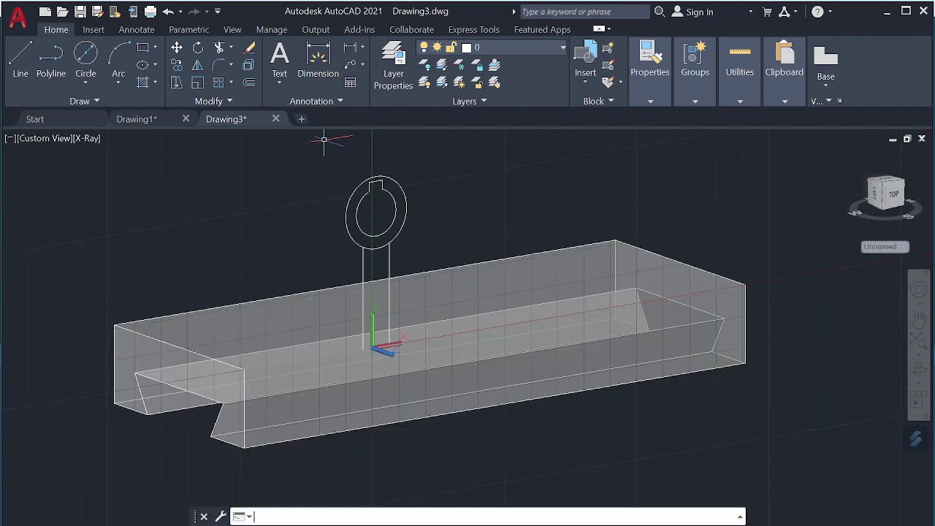
pyautogui.write('l')
pyautogui.press('Return')
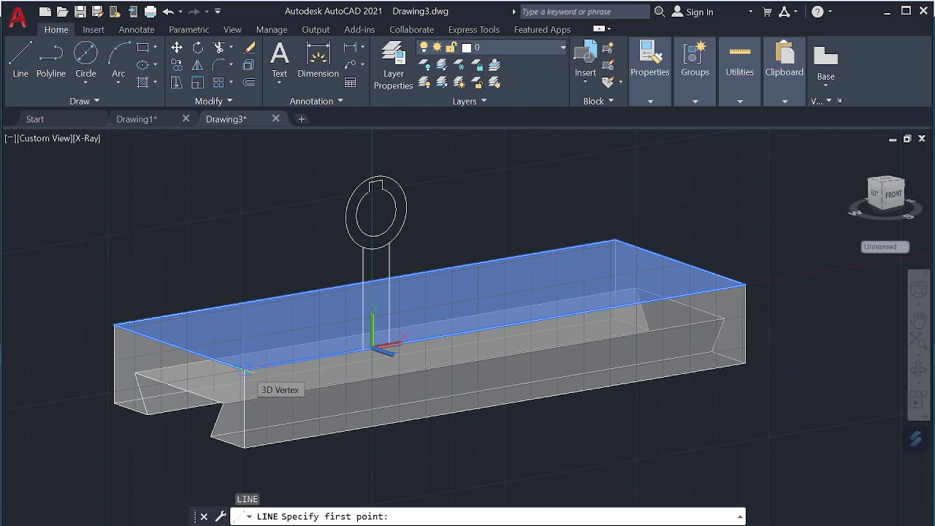
pyautogui.click(245, 368)
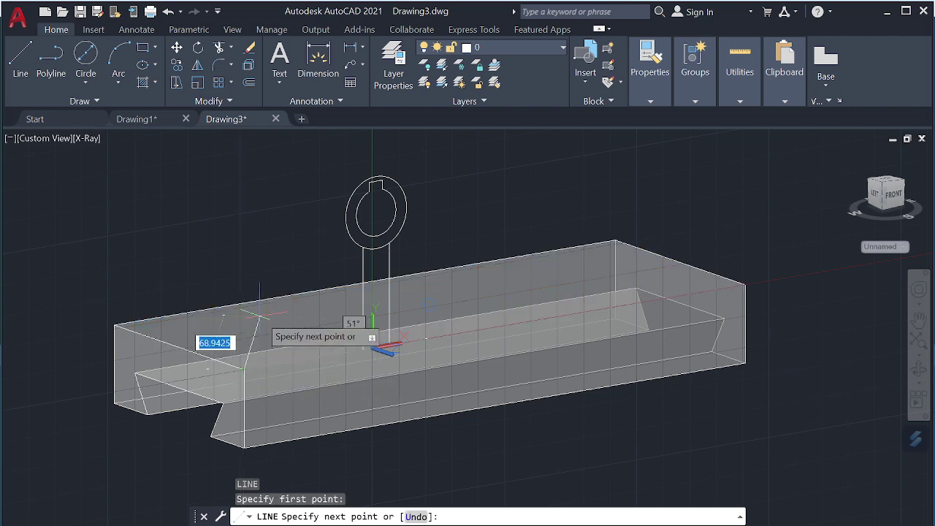
pyautogui.press('Tab')
pyautogui.write('60')
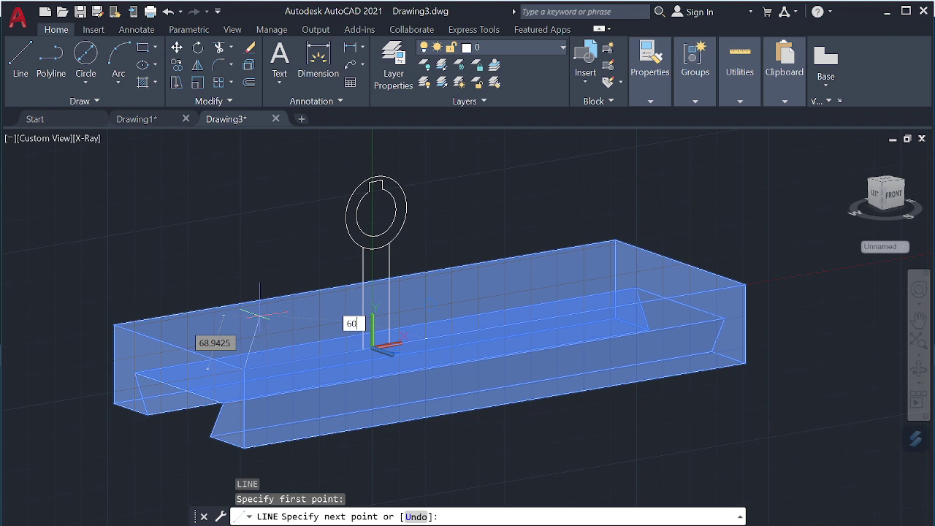
pyautogui.press('Tab')
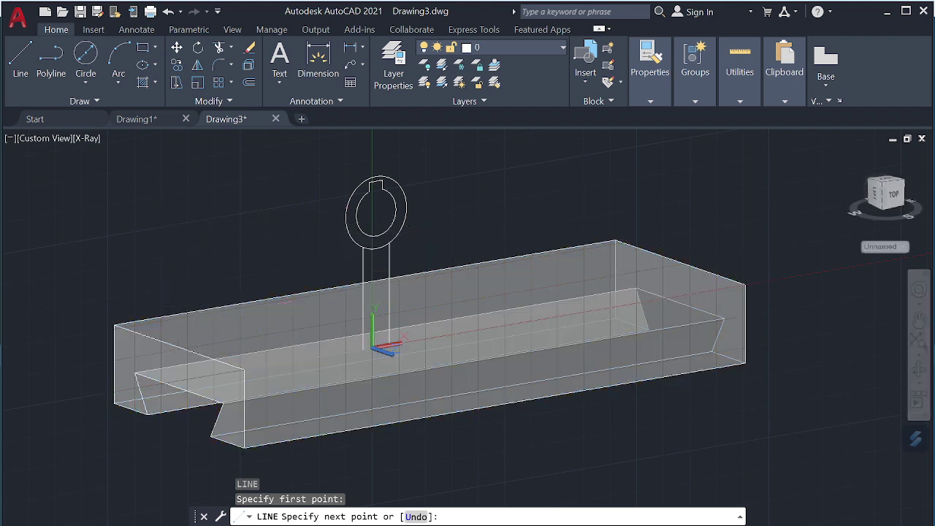
# Retry the 60° line from the box's top-left corner, then cancel it and select the UCS icon
pyautogui.press('Escape')
pyautogui.press('Return')
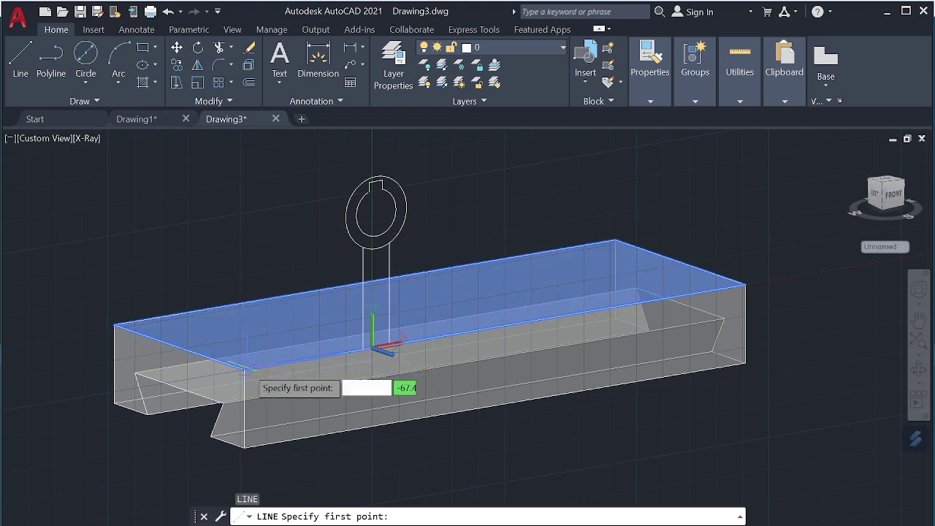
pyautogui.click(245, 369)
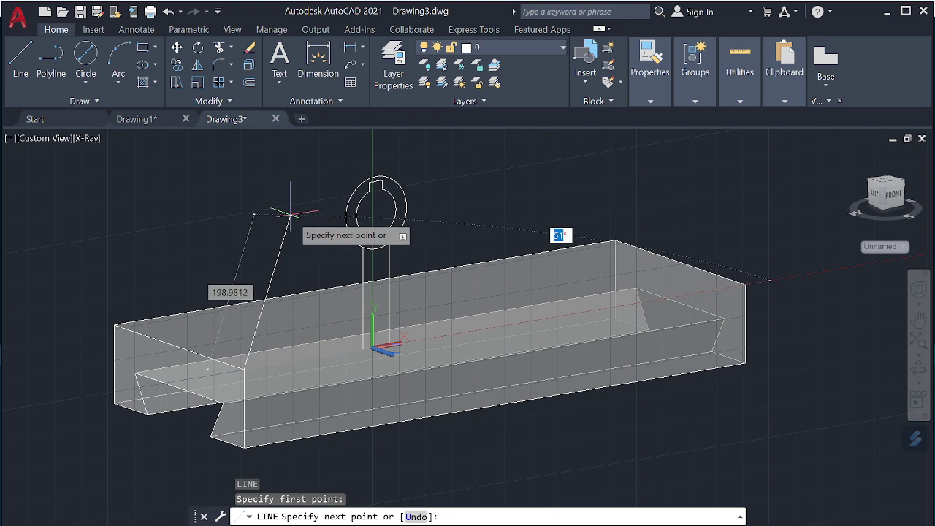
pyautogui.press('Tab')
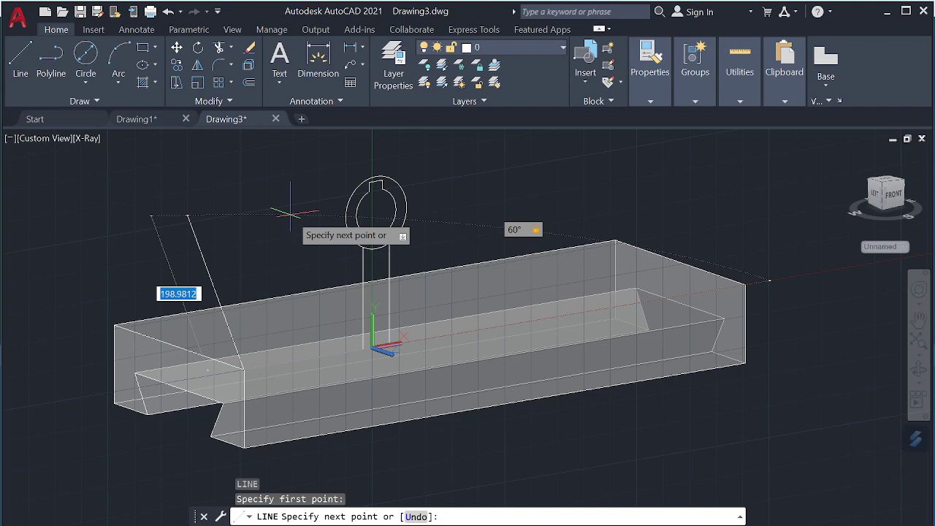
pyautogui.moveTo(290, 213)
pyautogui.keyDown('shift'); pyautogui.mouseDown(button='middle')
pyautogui.moveTo(289, 234)
pyautogui.moveTo(318, 246)
pyautogui.moveTo(307, 254)
pyautogui.mouseUp(button='middle'); pyautogui.keyUp('shift')
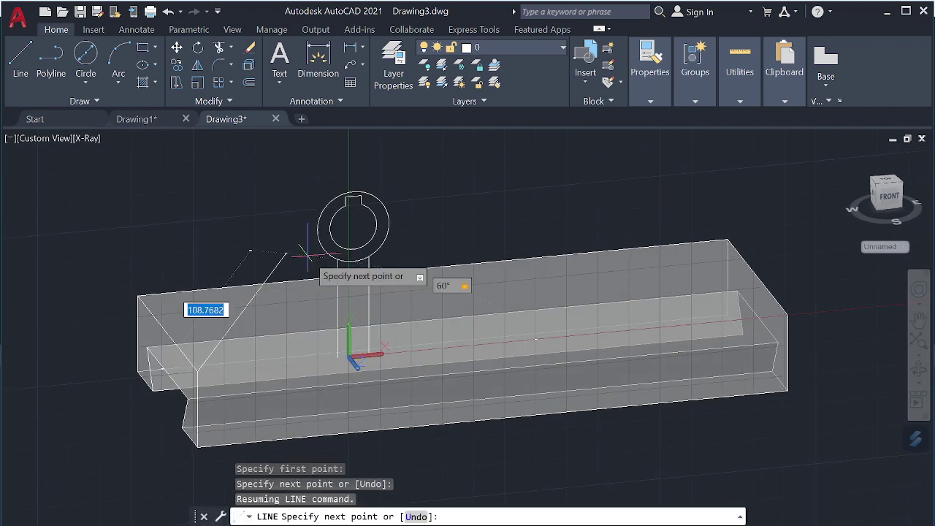
pyautogui.press('Escape')
pyautogui.click(347, 352)
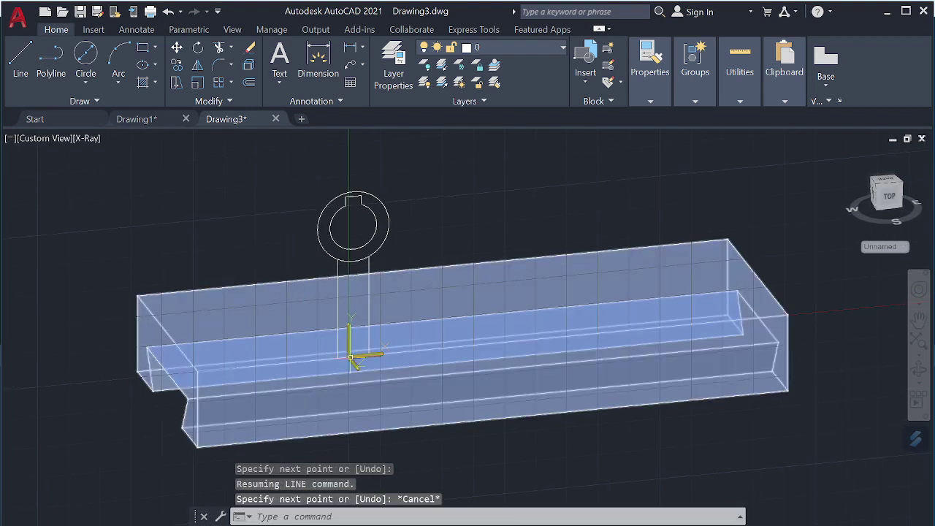
# Place the UCS origin on the keyed circle, draw a 60° line from the box's top-left corner, and select it
pyautogui.click(349, 358)
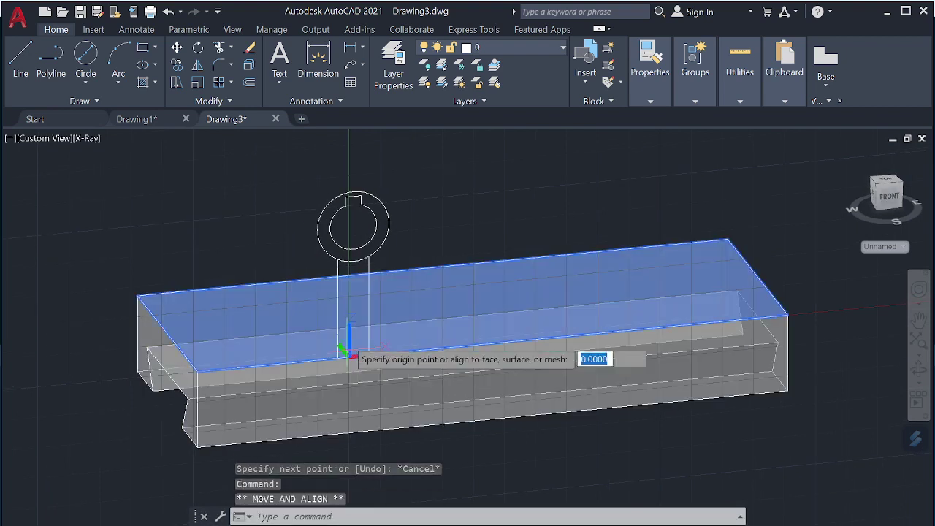
pyautogui.click(352, 228)
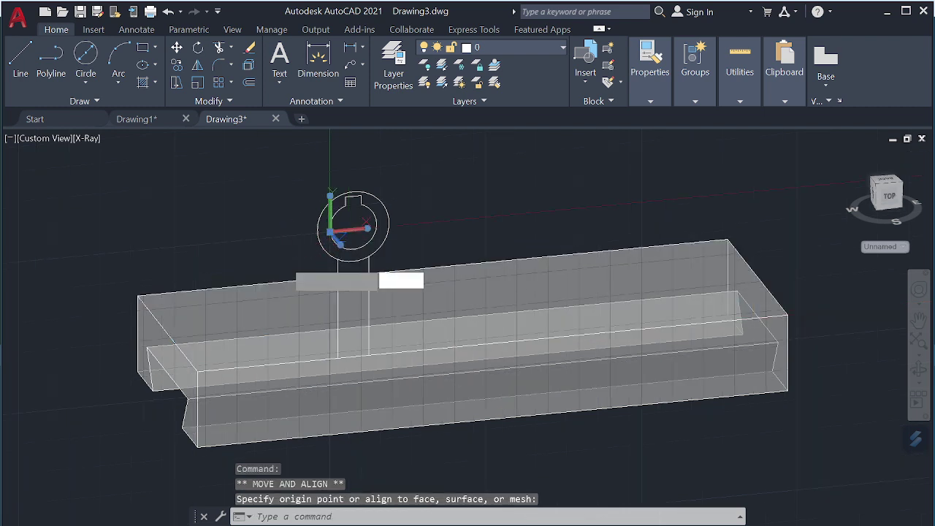
pyautogui.press('Return')
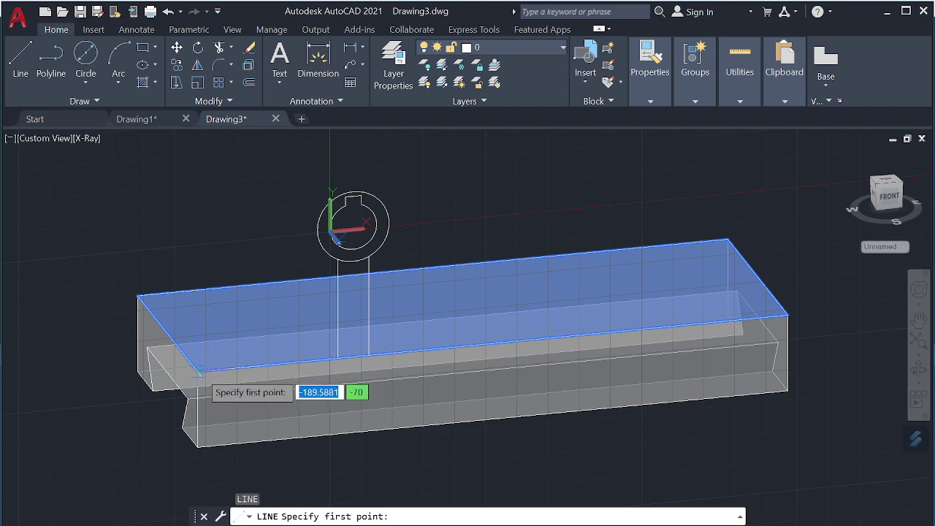
pyautogui.click(196, 372)
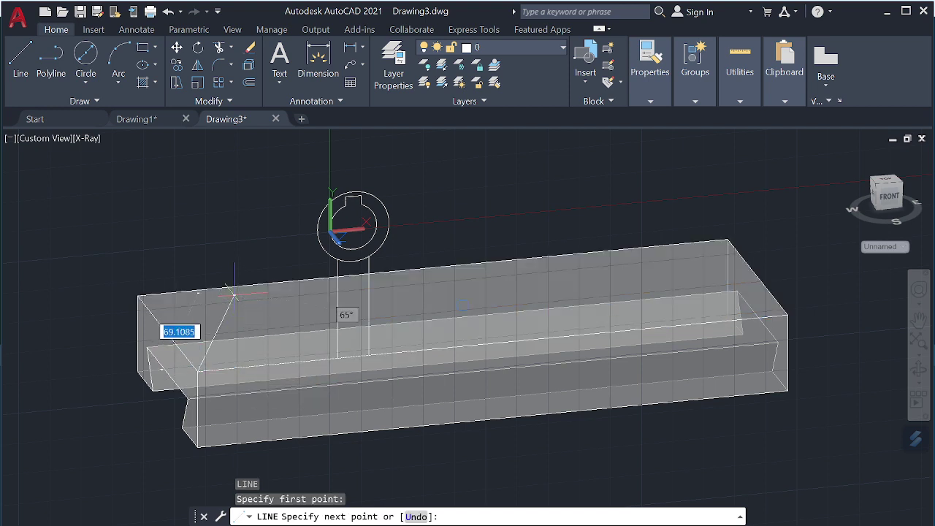
pyautogui.press('Tab')
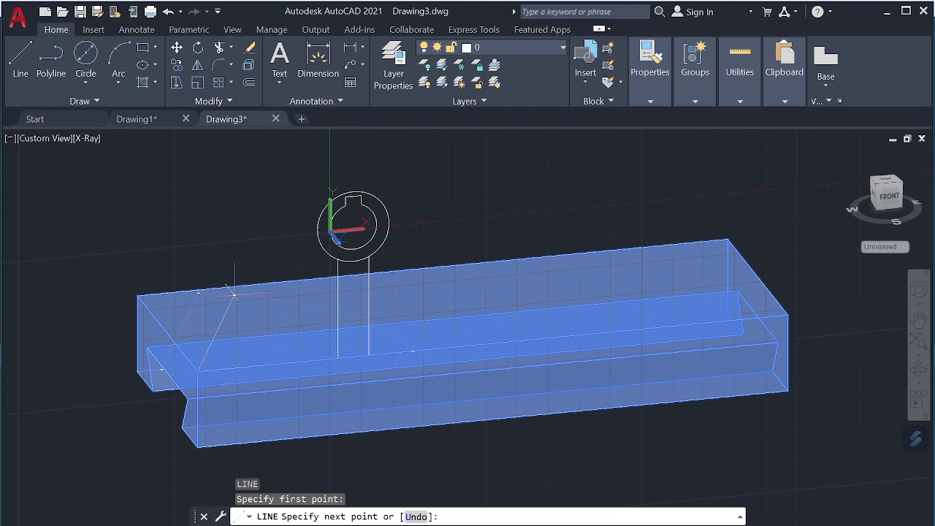
pyautogui.write('60')
pyautogui.press('Tab')
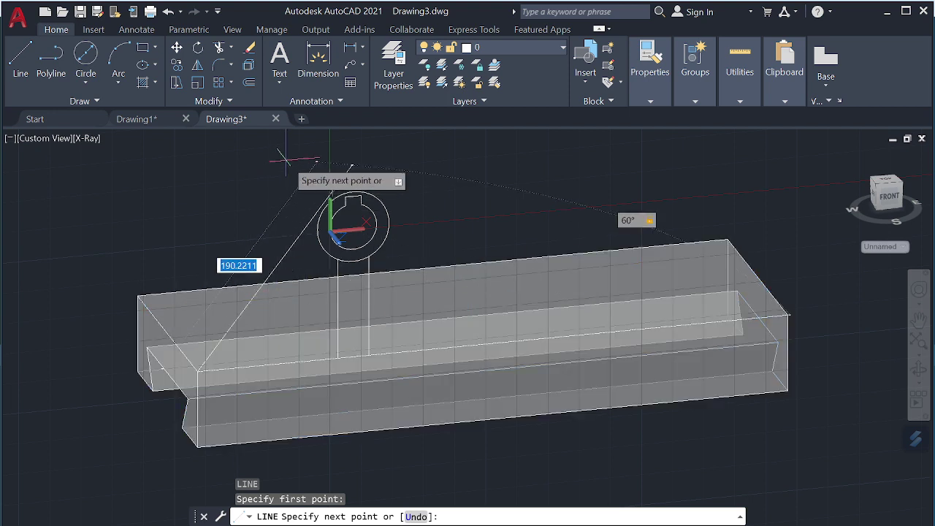
pyautogui.press('Return')
pyautogui.press('Escape')
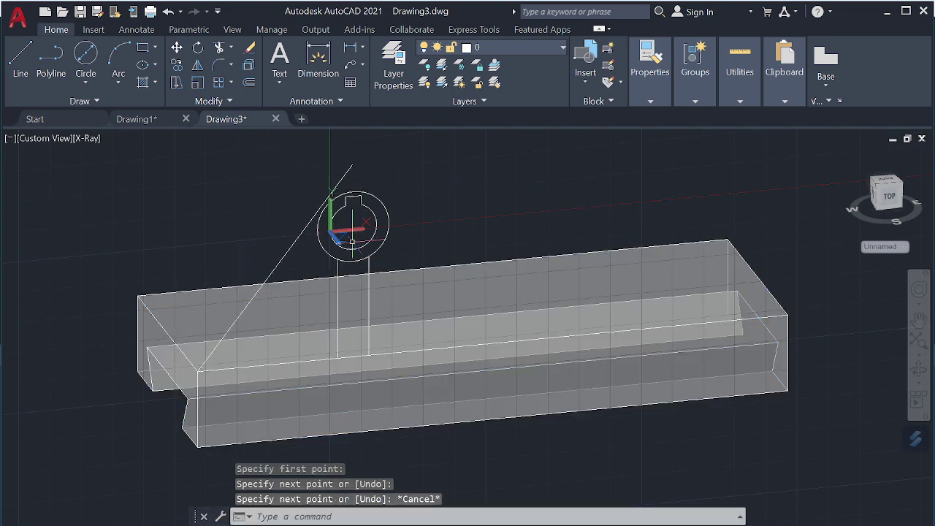
pyautogui.moveTo(409, 303)
pyautogui.keyDown('shift'); pyautogui.mouseDown(button='middle')
pyautogui.moveTo(423, 292)
pyautogui.moveTo(484, 300)
pyautogui.moveTo(403, 307)
pyautogui.mouseUp(button='middle'); pyautogui.keyUp('shift')
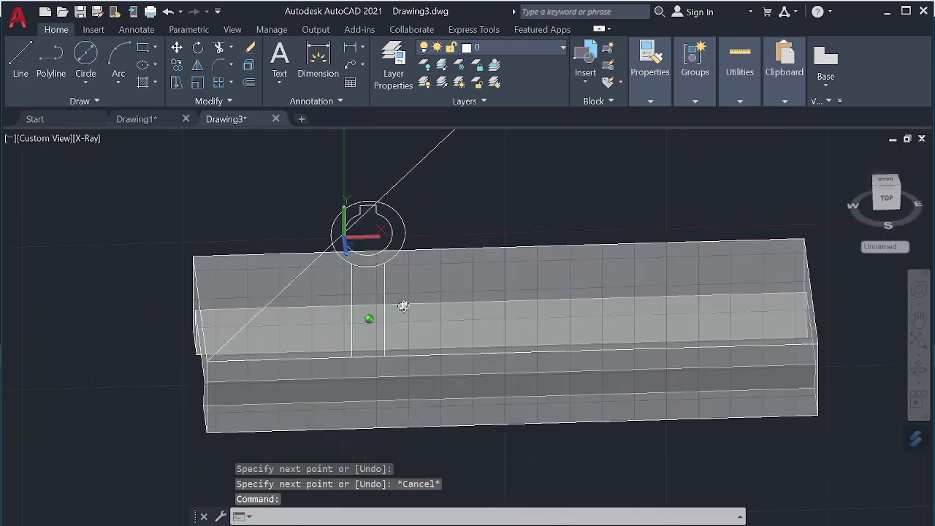
pyautogui.click(285, 286)
# Delete the earlier diagonal line and begin a new line at the box corner, then cancel it
pyautogui.keyDown('shift'); pyautogui.moveTo(286, 286); pyautogui.dragTo(171, 306, button='middle'); pyautogui.keyUp('shift')
pyautogui.press('Delete')
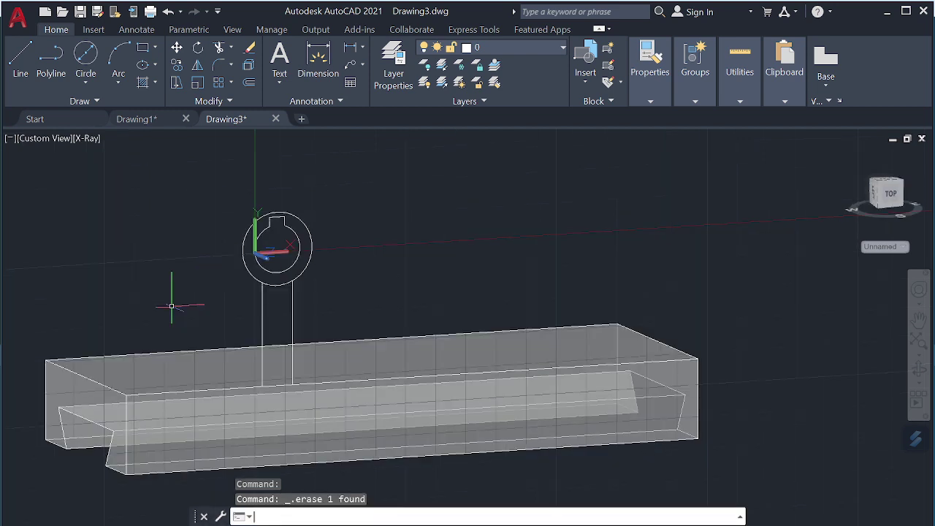
pyautogui.write('l')
pyautogui.press('Return')
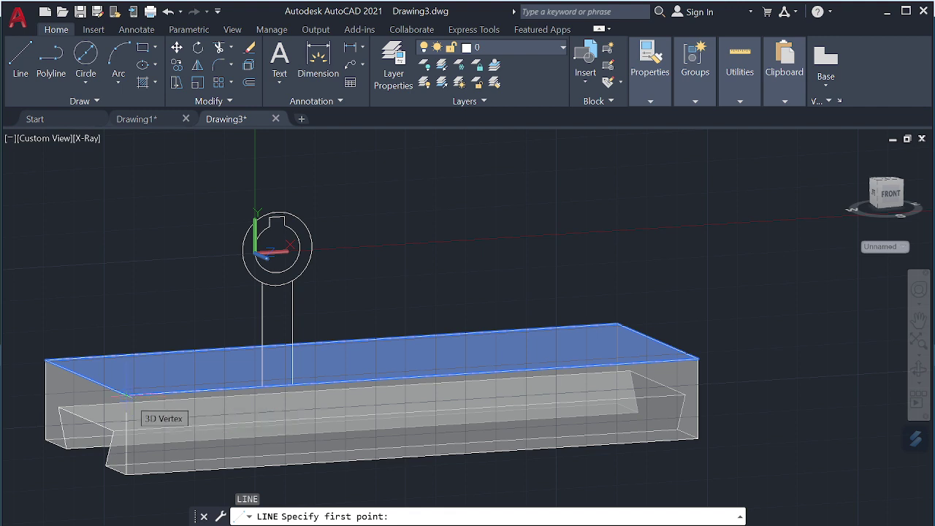
pyautogui.click(128, 395)
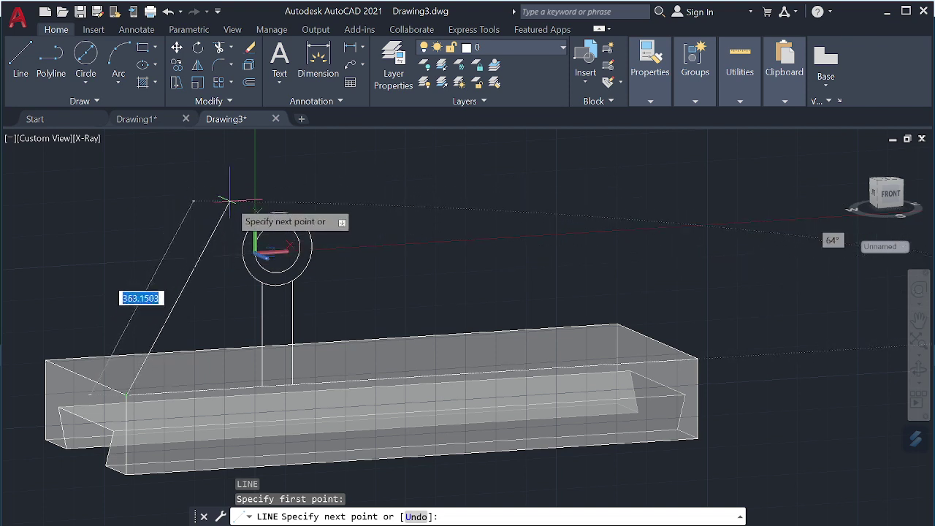
pyautogui.press('Escape')
# Draw a 60° line rising from the box's top-left corner past the keyed ring
pyautogui.press('Return')
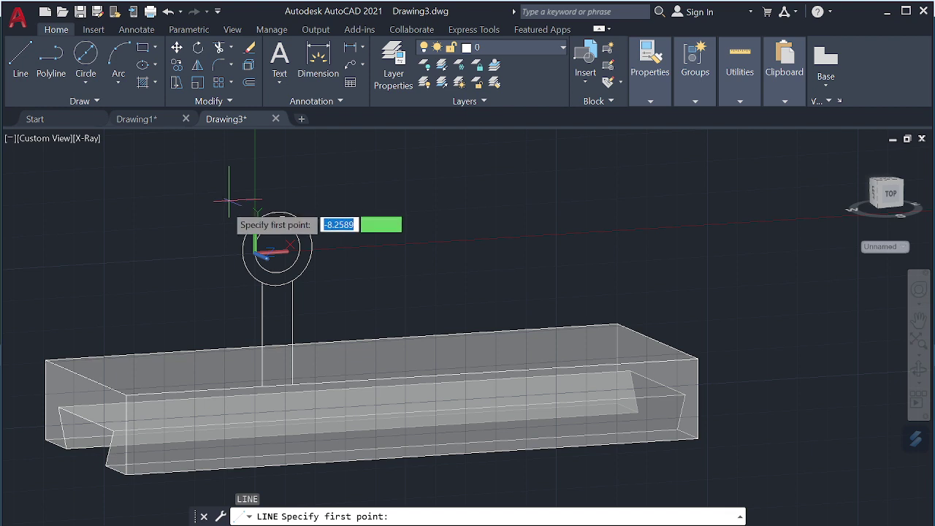
pyautogui.scroll(5, 153, 407)
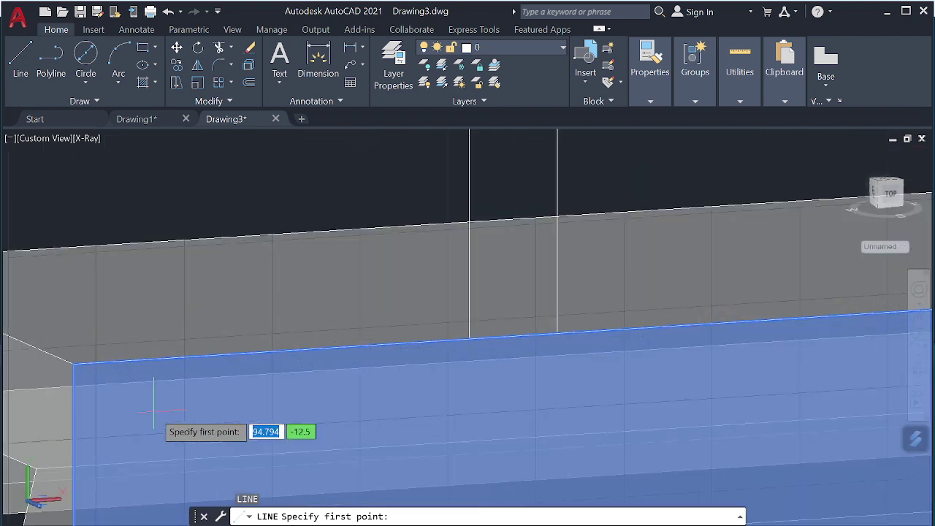
pyautogui.click(73, 363)
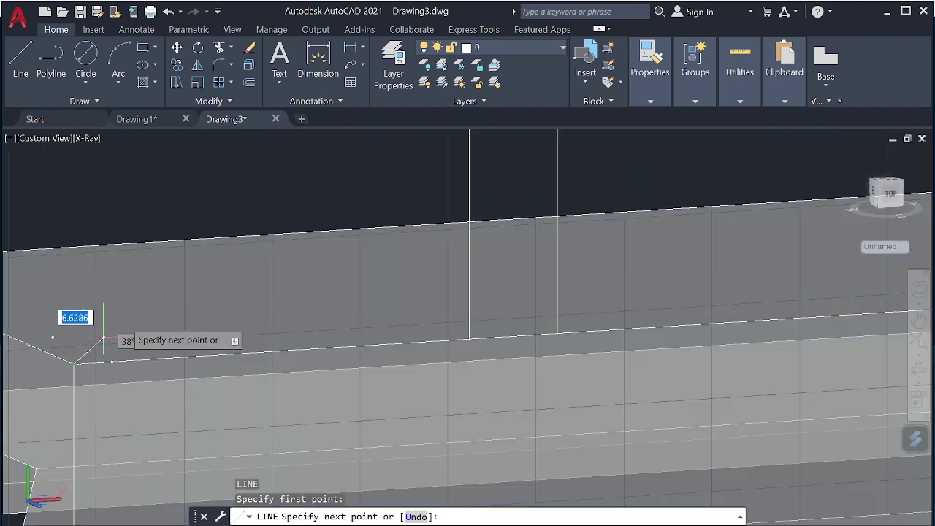
pyautogui.scroll(-5, 150, 263)
pyautogui.moveTo(174, 282); pyautogui.dragTo(181, 415, button='middle')
pyautogui.write('60')
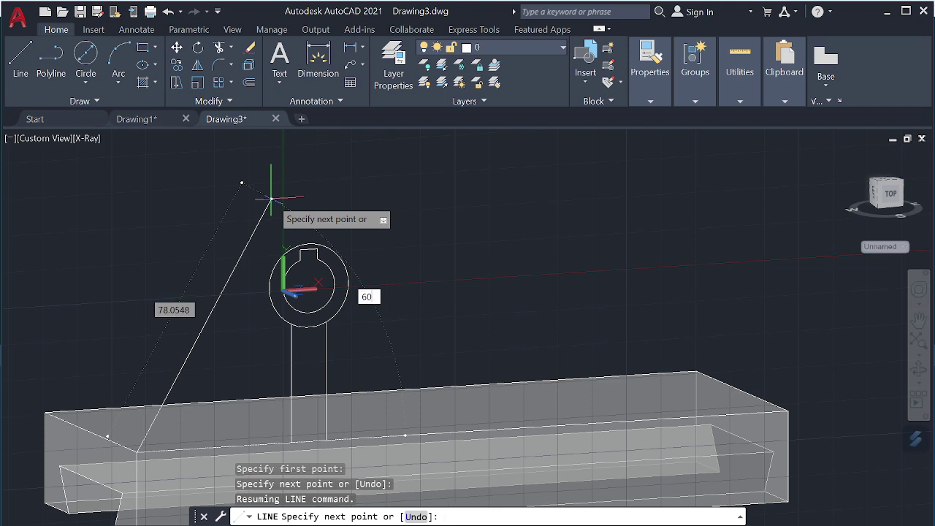
pyautogui.press('Tab')
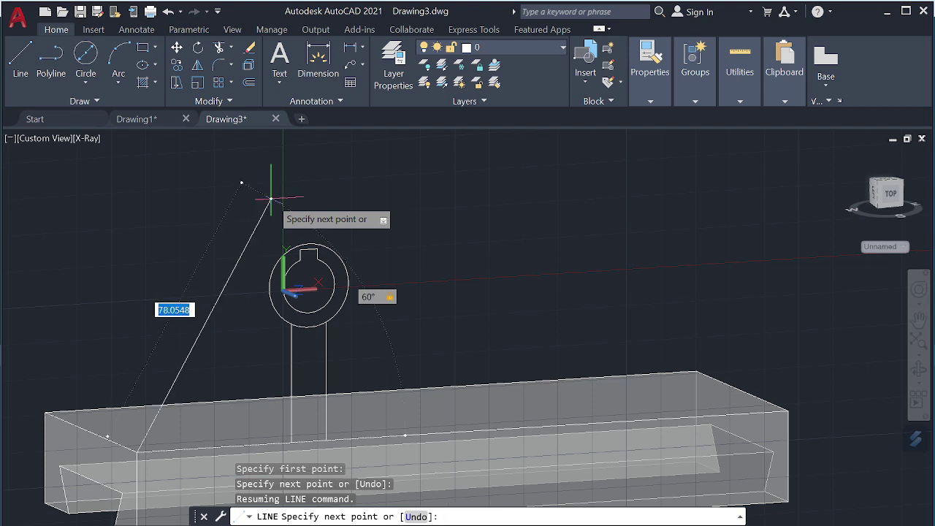
pyautogui.press('Return')
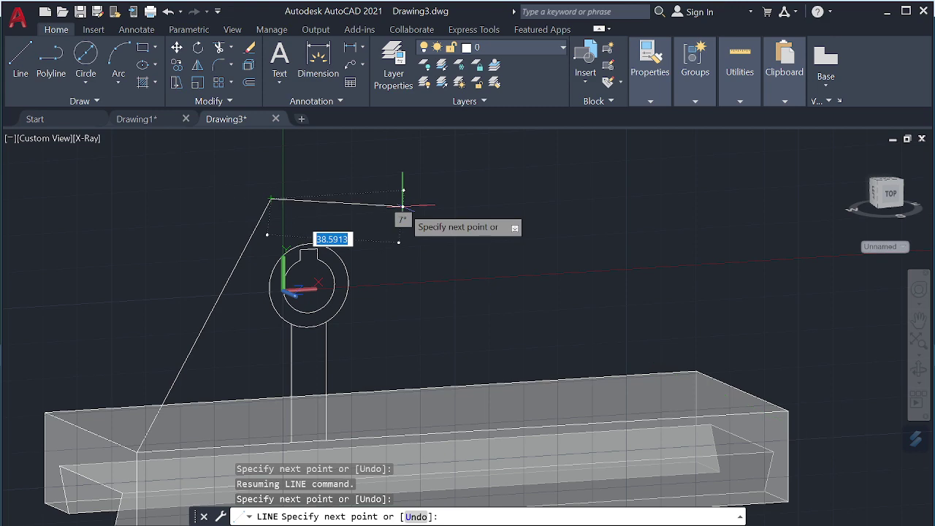
pyautogui.press('Escape')
pyautogui.keyDown('shift'); pyautogui.moveTo(505, 375); pyautogui.dragTo(463, 365, button='middle'); pyautogui.keyUp('shift')
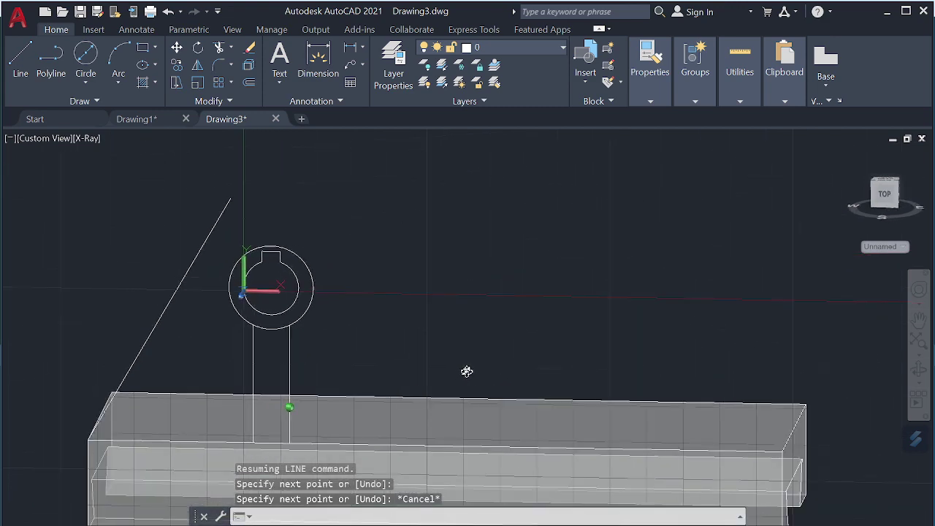
# Move the 60° line rightward along the box's top edge, using its lower endpoint as base
pyautogui.click(149, 336)
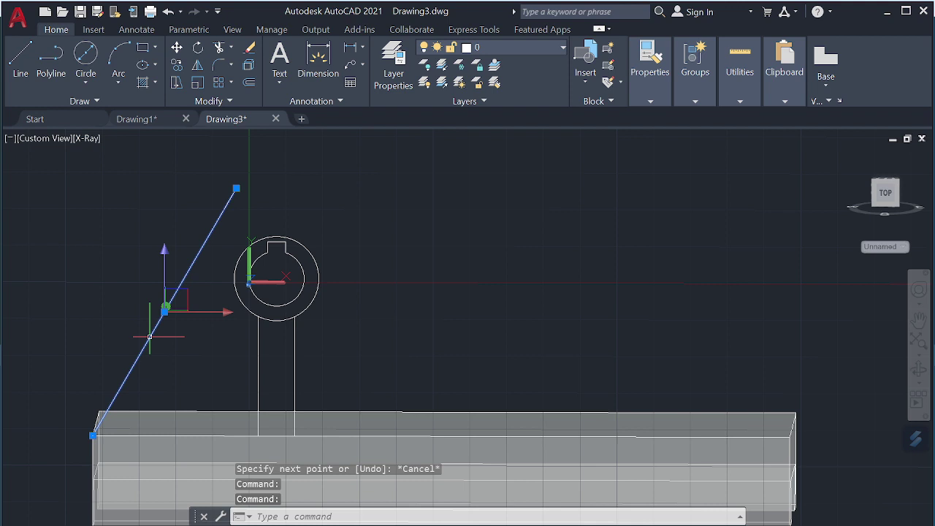
pyautogui.write('M')
pyautogui.press('Return')
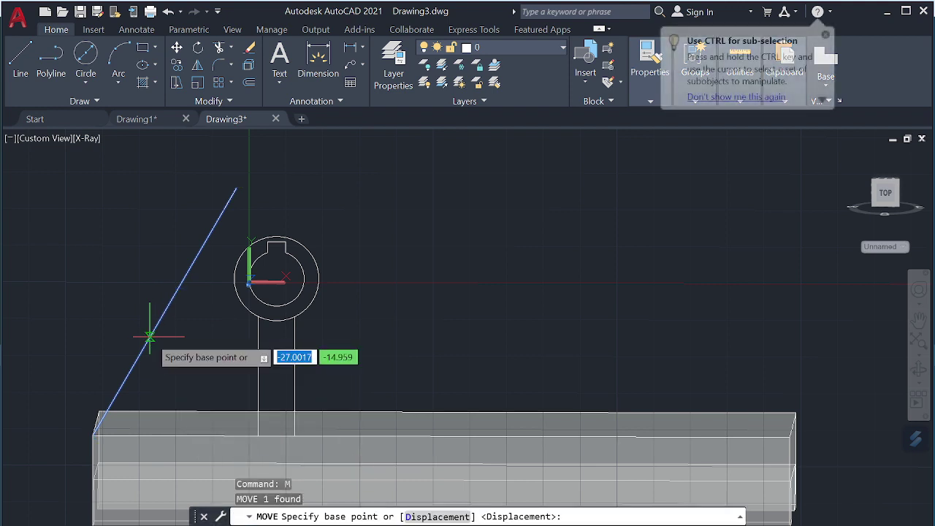
pyautogui.click(95, 432)
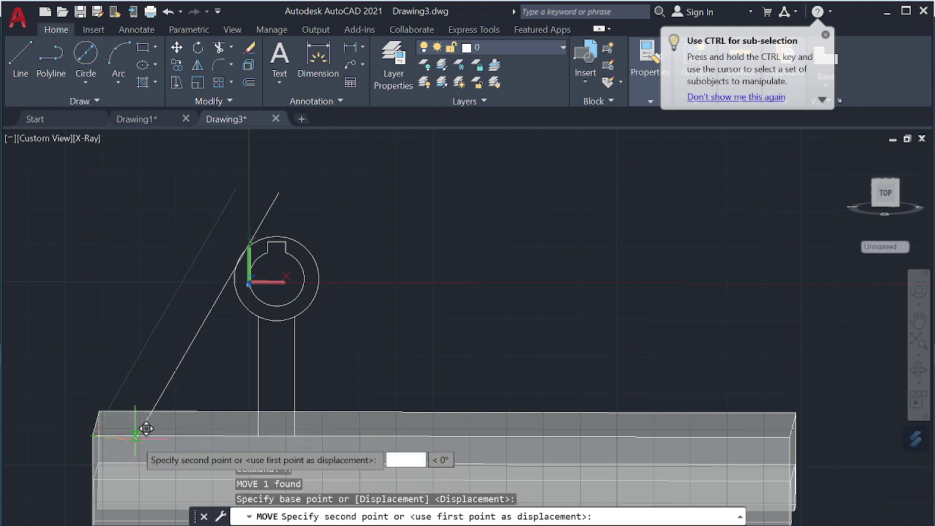
pyautogui.click(128, 437)
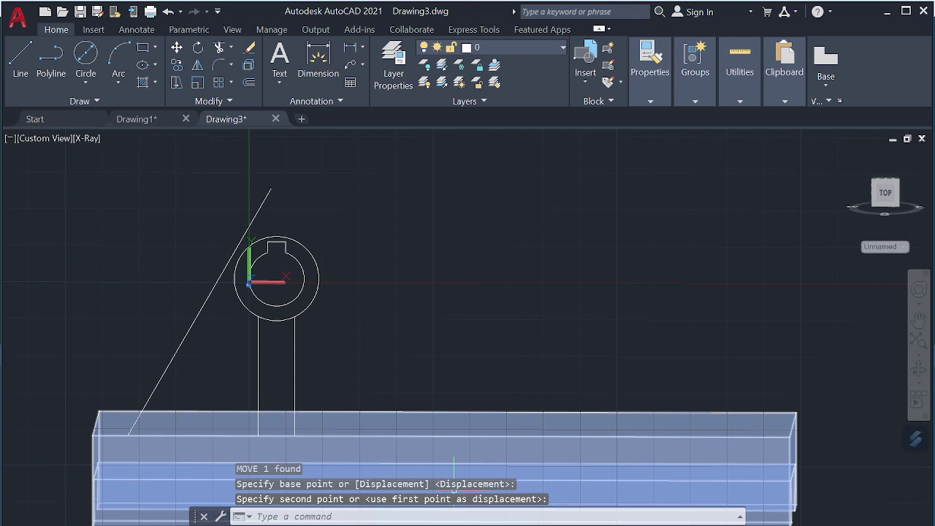
pyautogui.click(162, 376)
pyautogui.press('Escape')
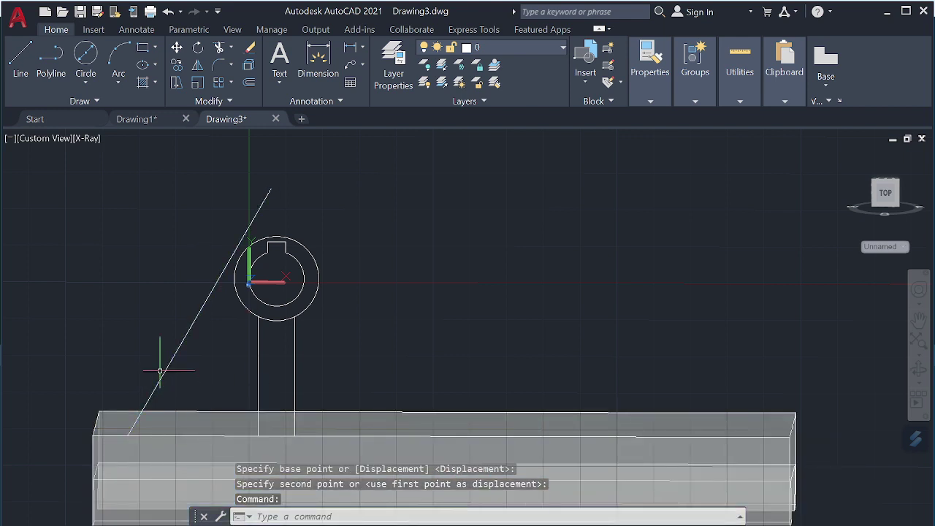
pyautogui.click(136, 31)
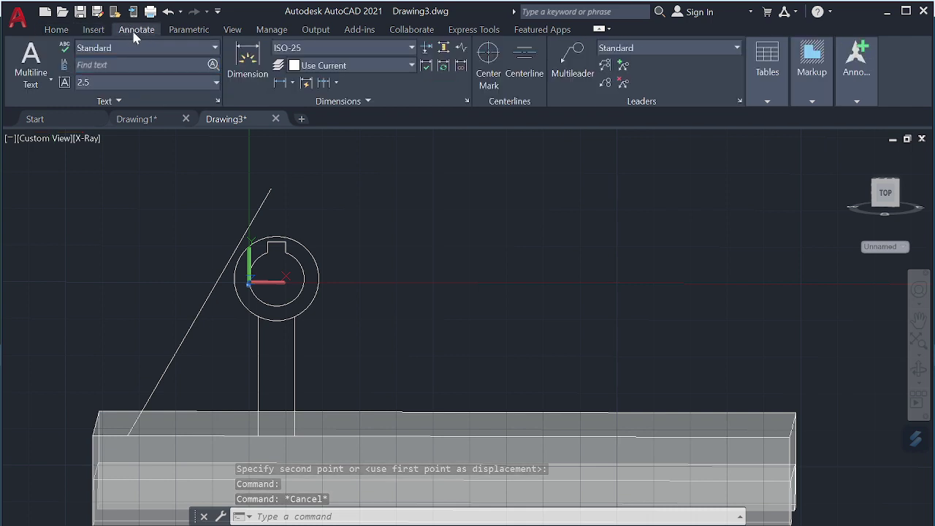
pyautogui.click(166, 33)
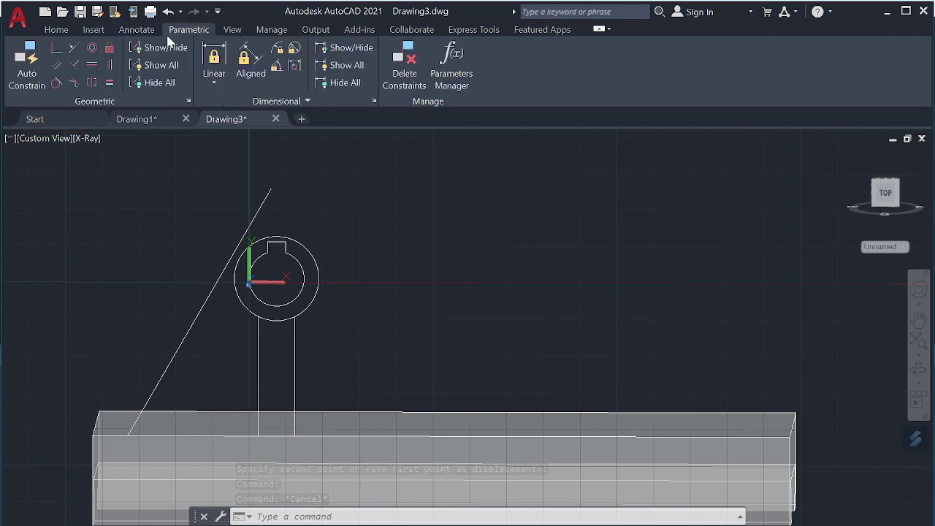
pyautogui.click(57, 83)
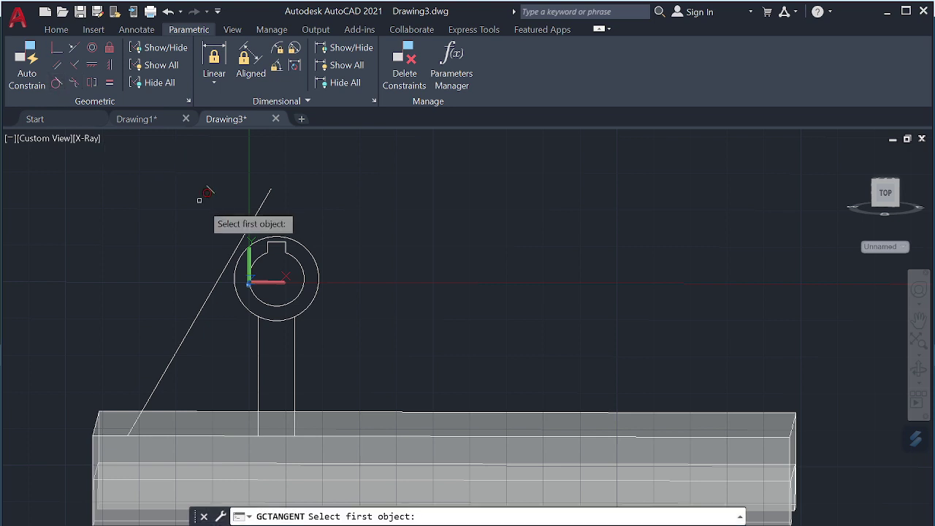
pyautogui.click(232, 273)
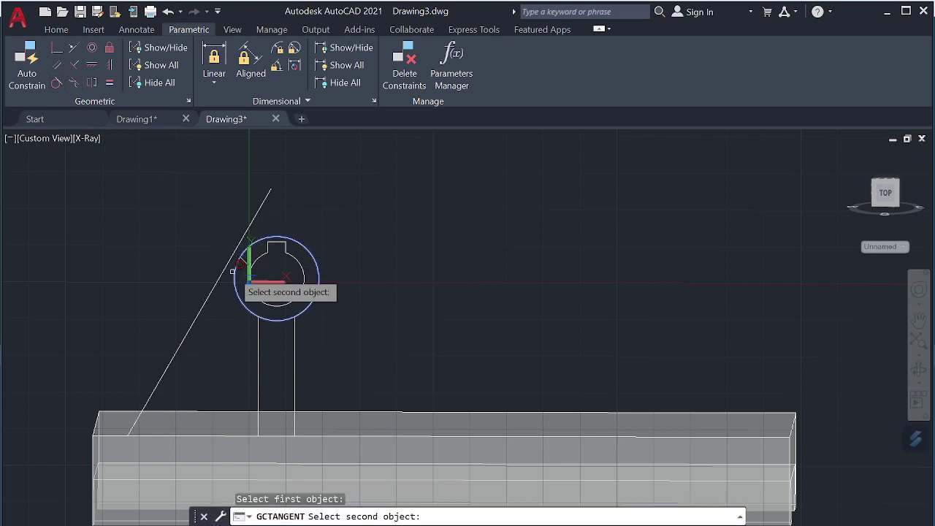
pyautogui.click(230, 261)
pyautogui.press('Escape')
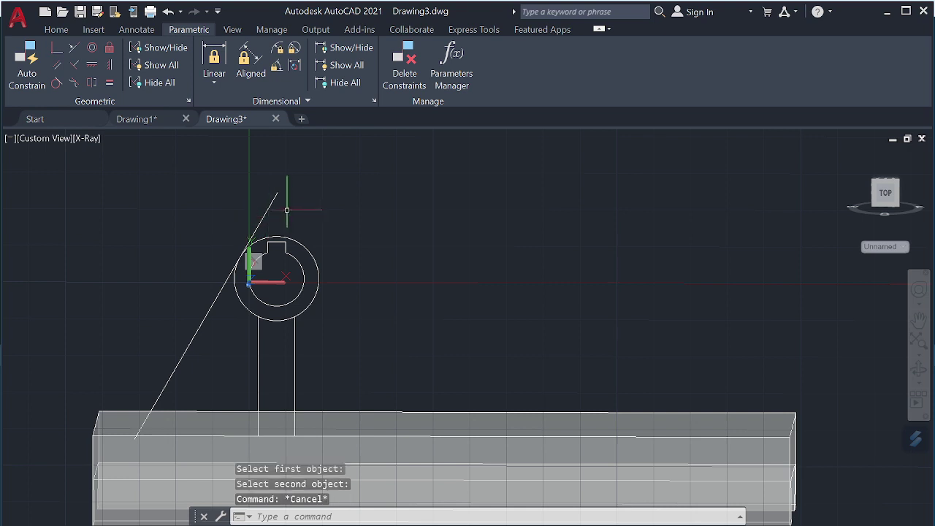
pyautogui.write('TR')
pyautogui.press('Return')
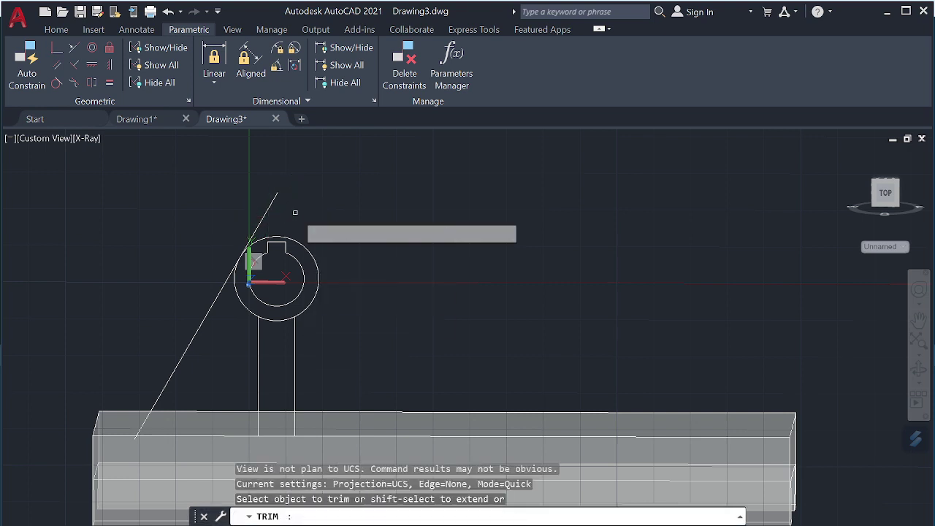
pyautogui.click(267, 210)
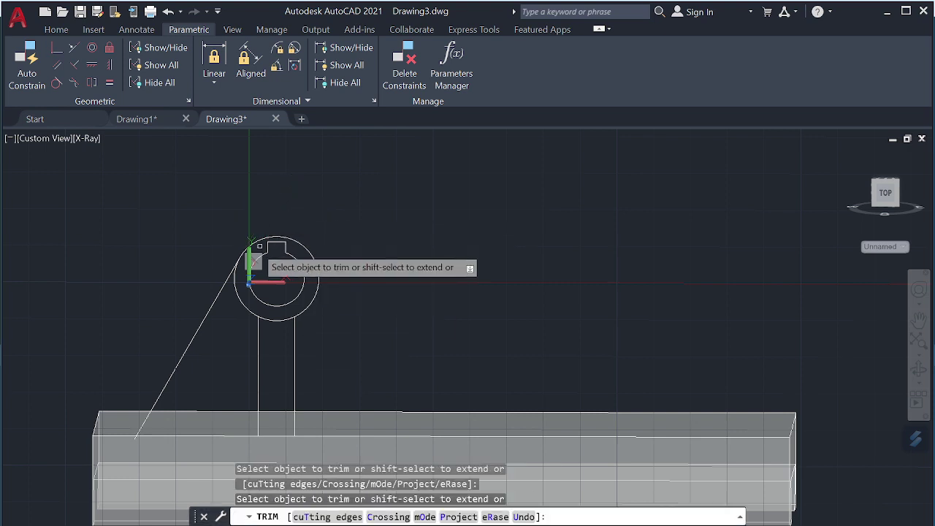
pyautogui.press('Escape')
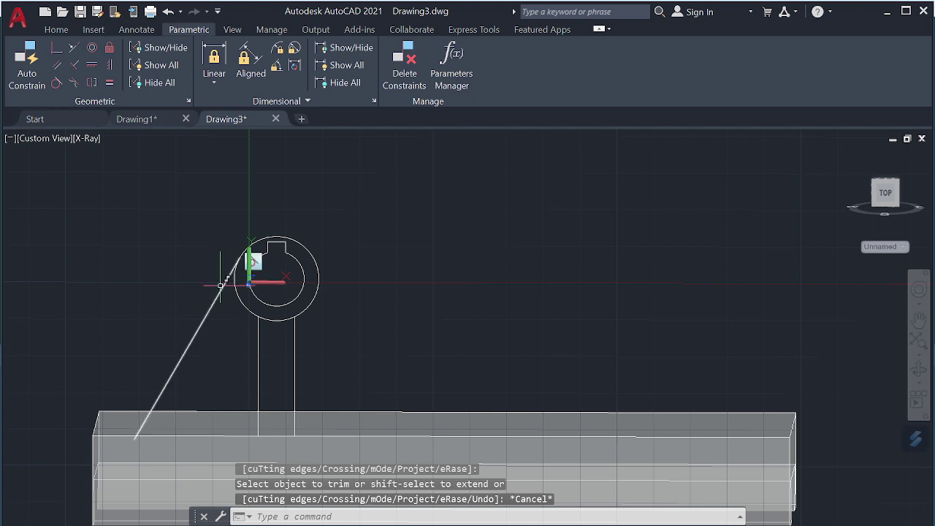
pyautogui.scroll(2, 144, 437)
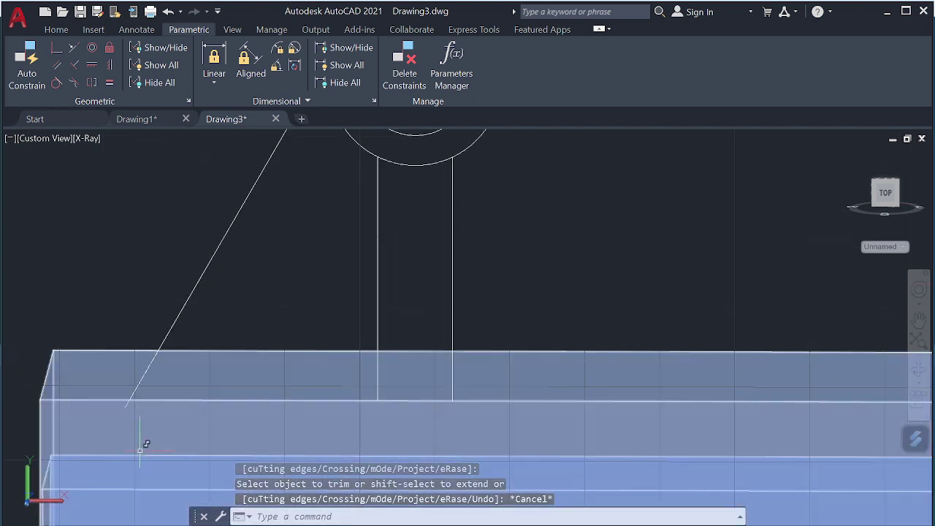
pyautogui.scroll(2, 143, 443)
pyautogui.press('Return')
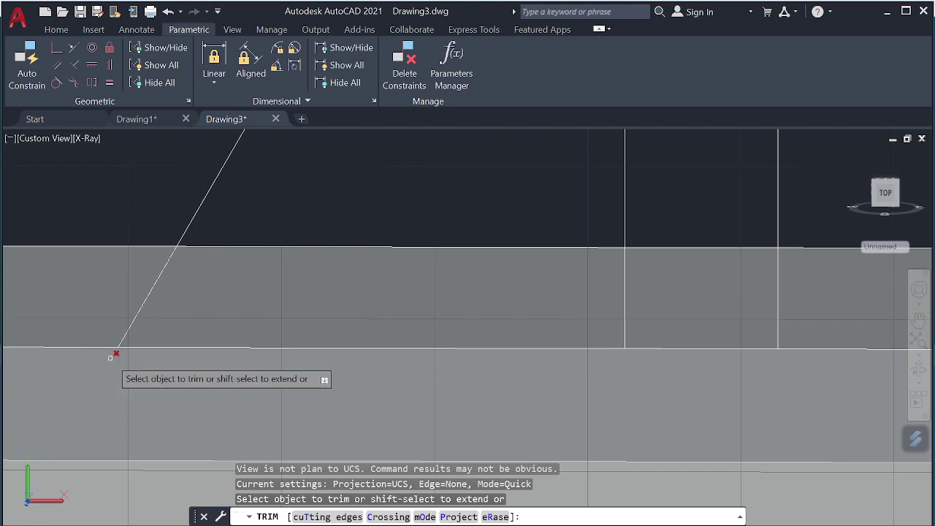
pyautogui.scroll(-1, 184, 325)
pyautogui.scroll(-1, 188, 286)
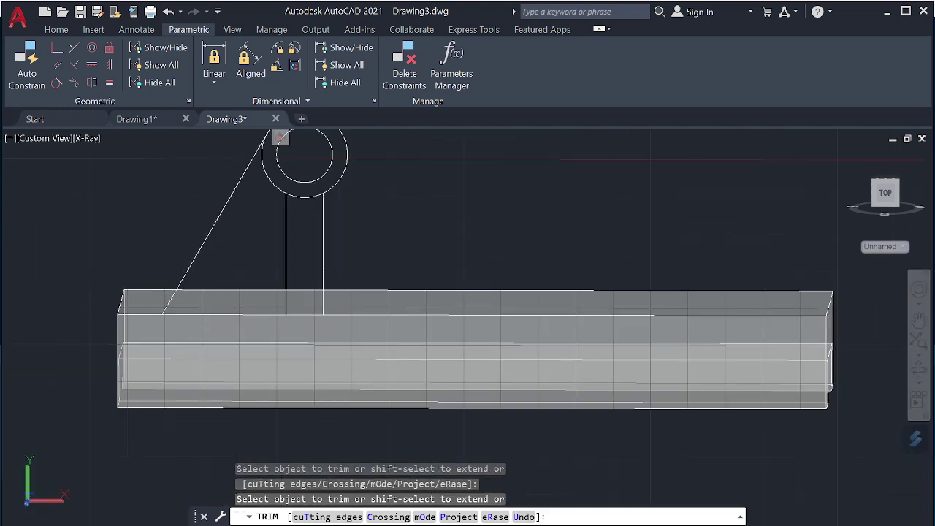
pyautogui.scroll(-1, 189, 342)
pyautogui.press('Escape')
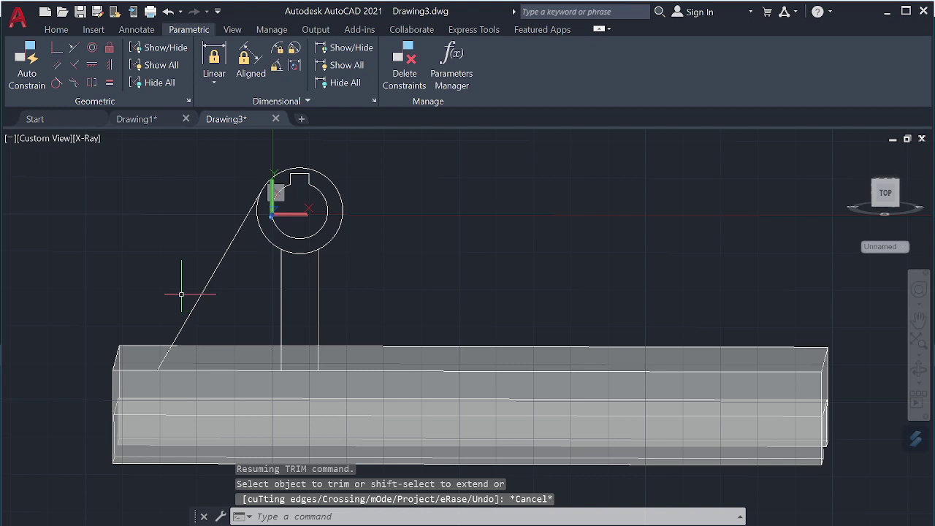
# Mirror the slanted line with Ortho on, then delete the misplaced mirrored copy
pyautogui.click(196, 296)
pyautogui.write('i')
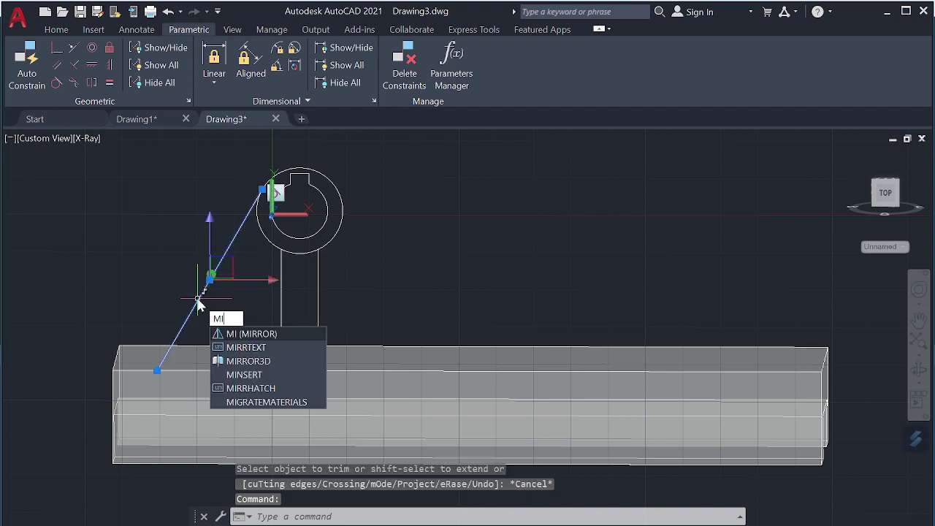
pyautogui.press('Return')
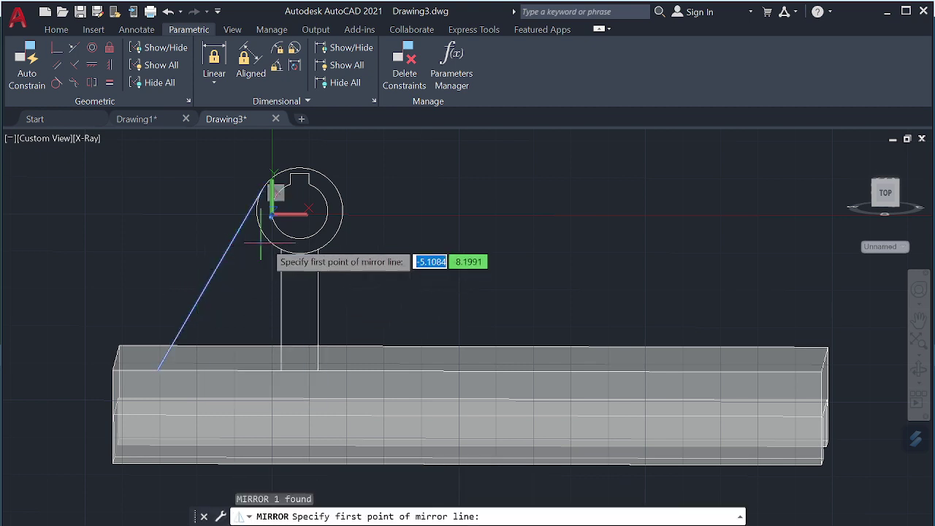
pyautogui.click(300, 210)
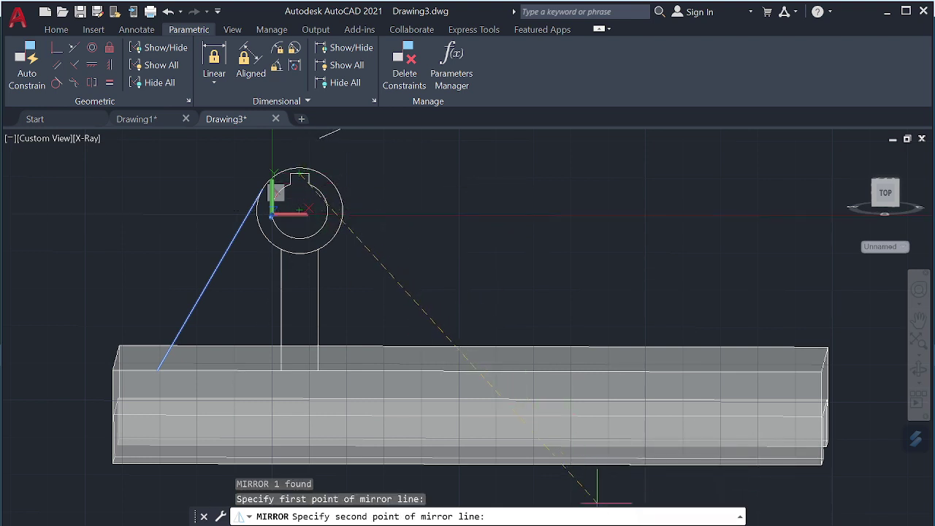
pyautogui.press('F8')
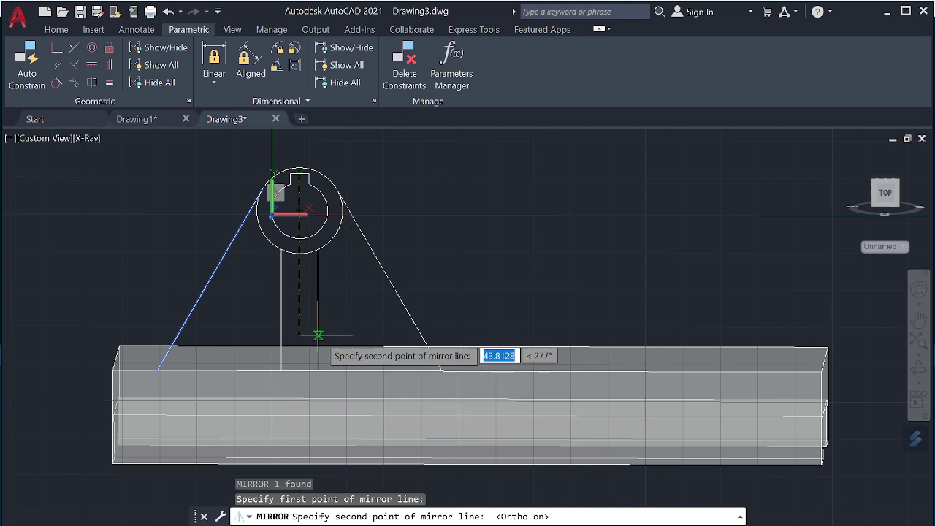
pyautogui.click(332, 341)
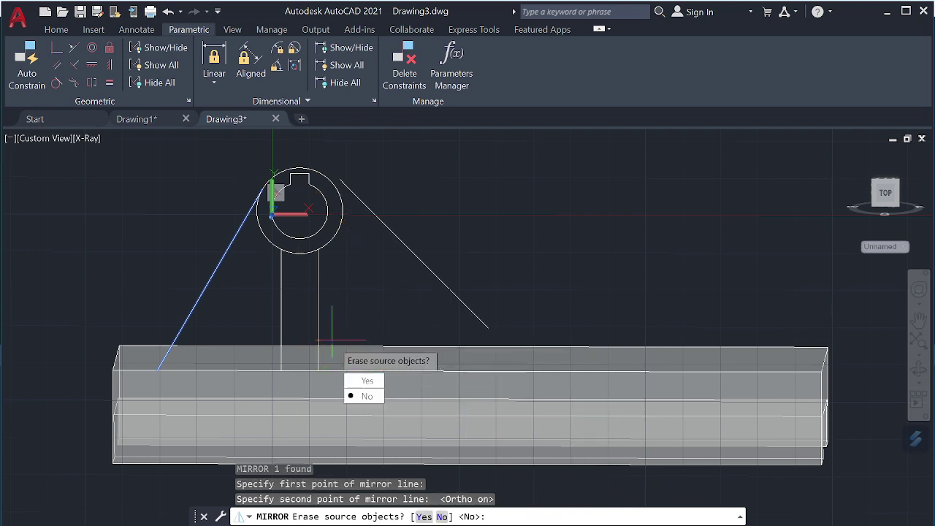
pyautogui.click(365, 396)
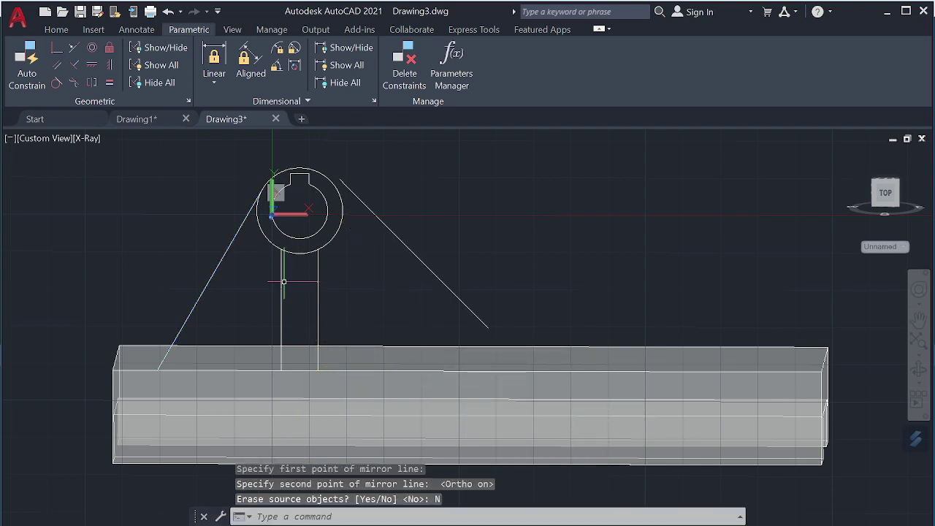
pyautogui.click(360, 209)
pyautogui.click(360, 199)
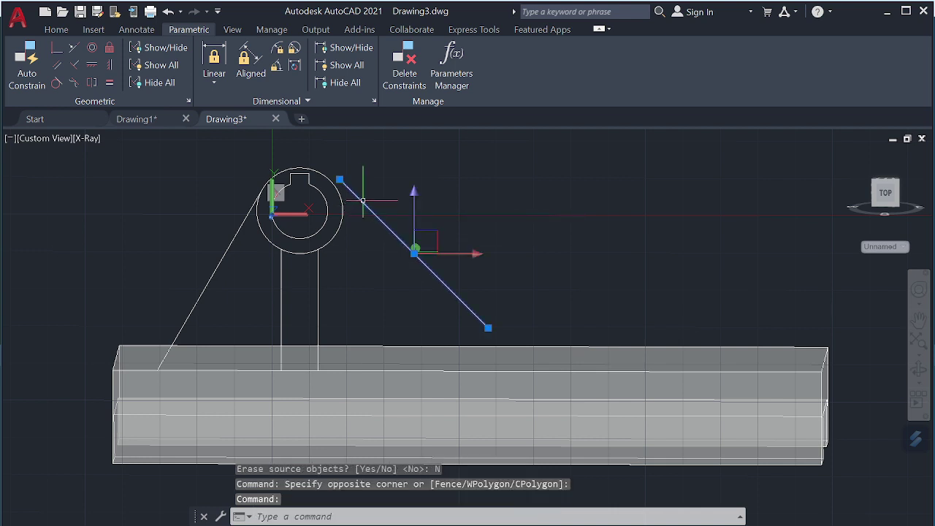
pyautogui.press('Delete')
# Mirror the left slanted line about the ring's vertical centre axis, keeping the original
pyautogui.click(235, 236)
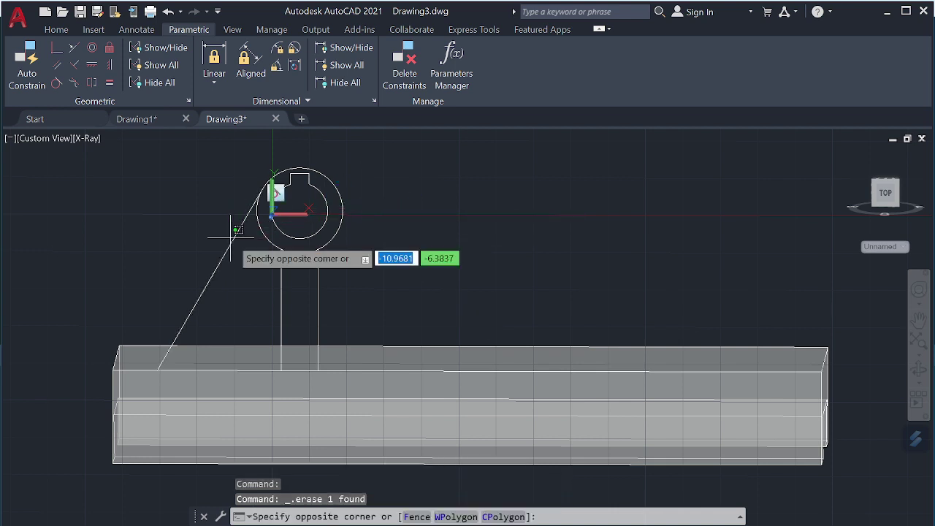
pyautogui.click(228, 247)
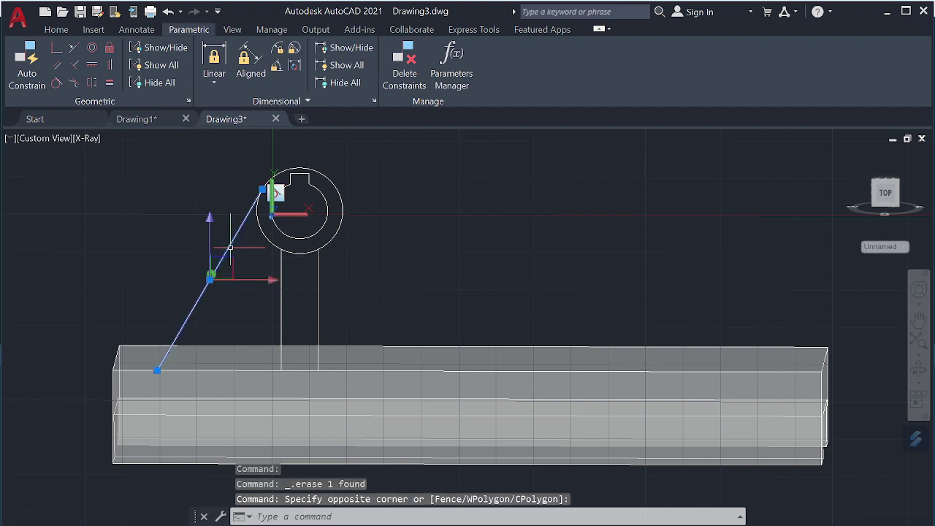
pyautogui.write('mi')
pyautogui.press('Return')
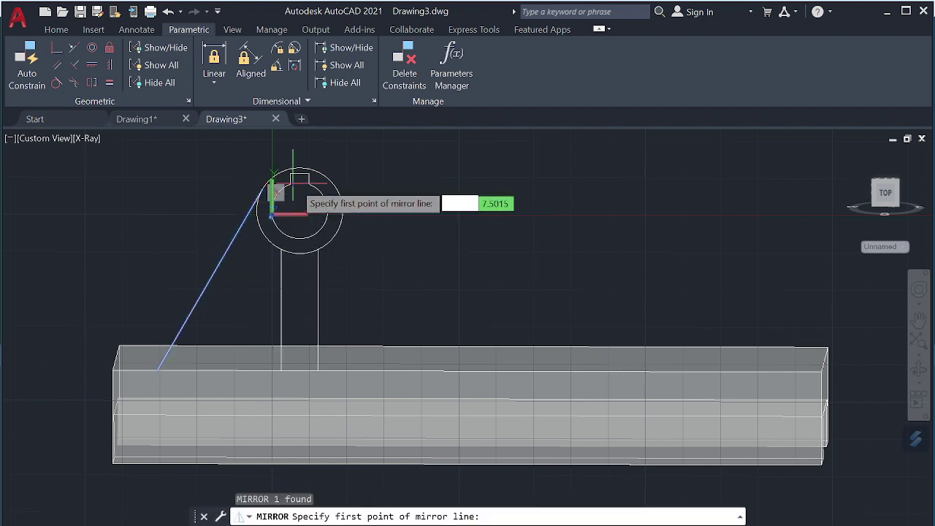
pyautogui.click(299, 210)
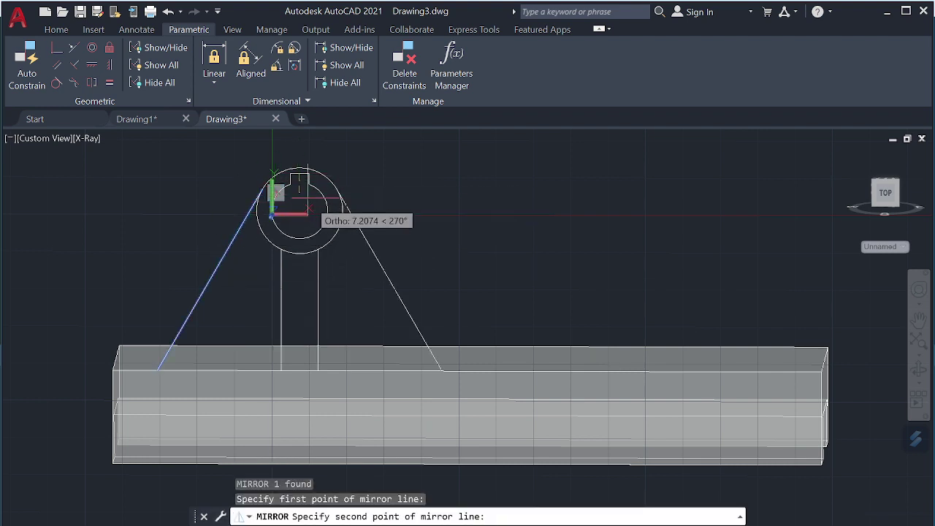
pyautogui.click(308, 205)
pyautogui.press('Down')
pyautogui.press('Return')
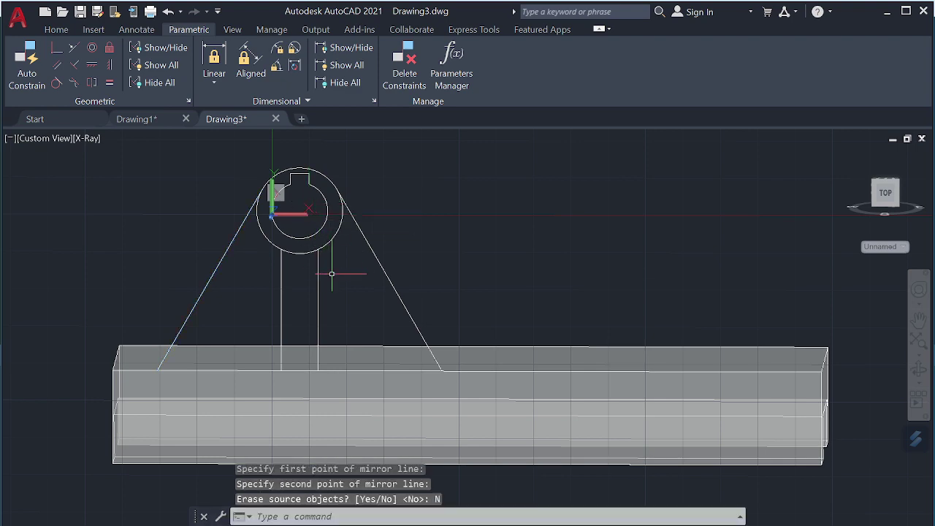
pyautogui.moveTo(365, 299)
pyautogui.keyDown('shift'); pyautogui.mouseDown(button='middle')
pyautogui.moveTo(371, 309)
pyautogui.moveTo(488, 317)
pyautogui.moveTo(425, 305)
pyautogui.mouseUp(button='middle'); pyautogui.keyUp('shift')
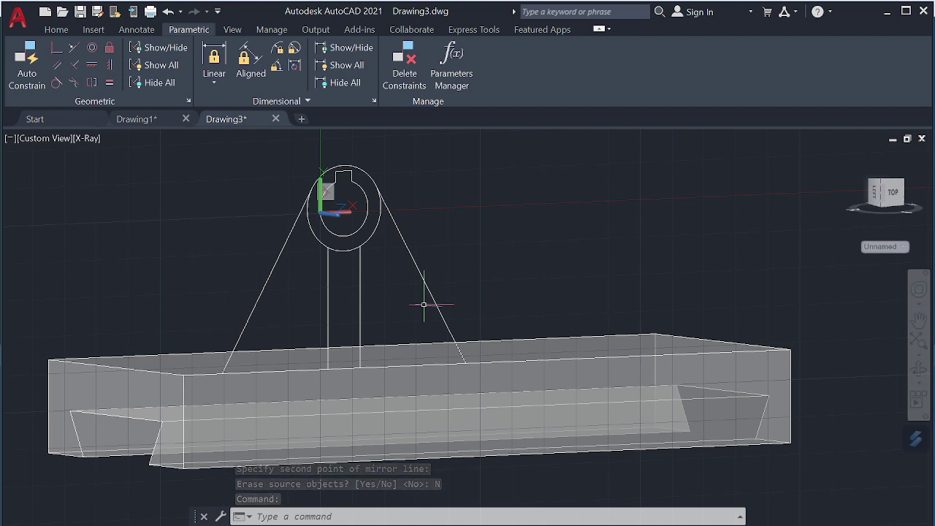
pyautogui.write('pr')
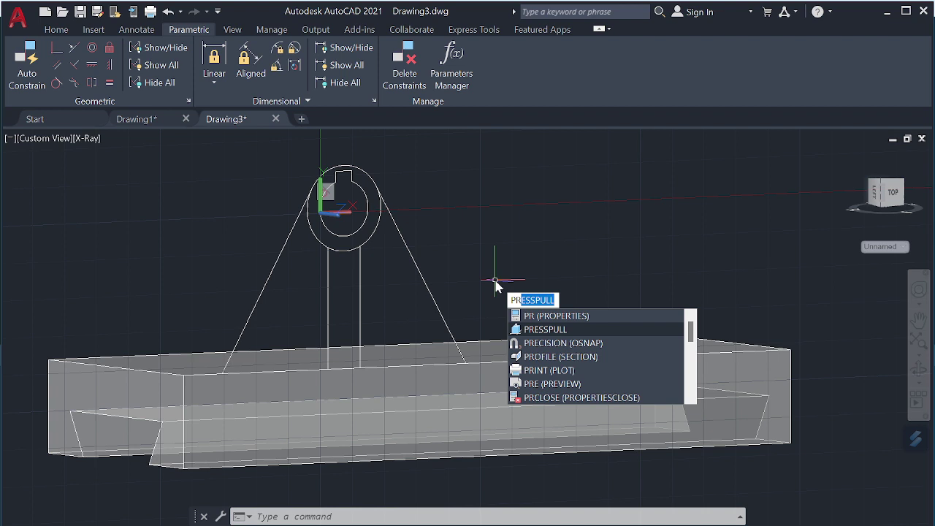
pyautogui.press('Return')
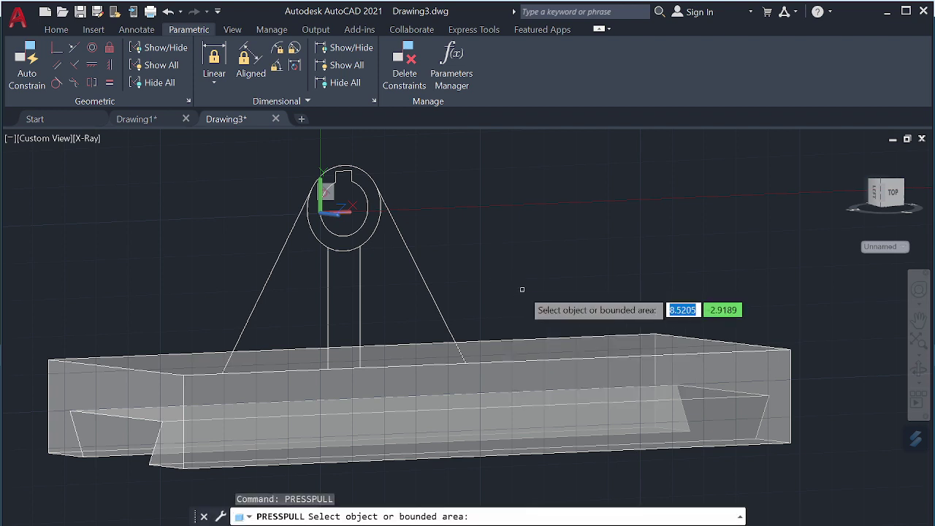
pyautogui.click(351, 303)
pyautogui.write('-58')
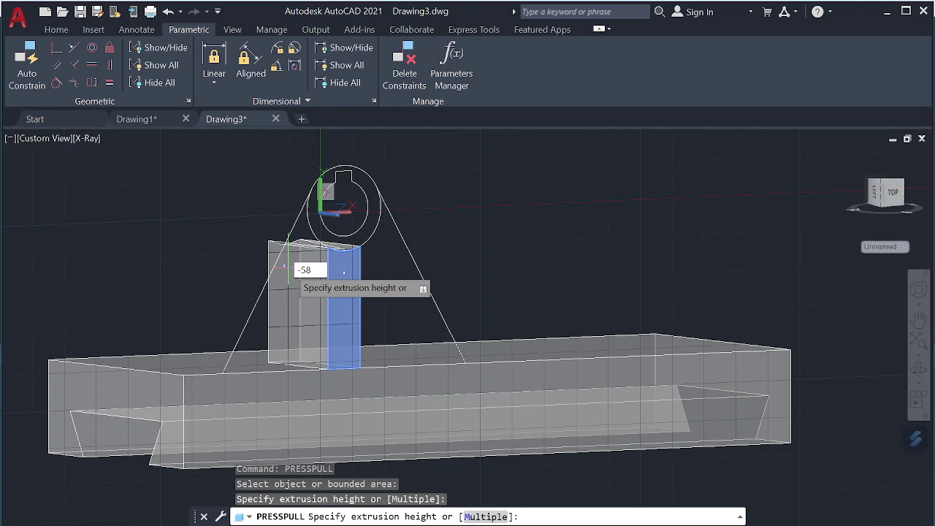
pyautogui.press('Return')
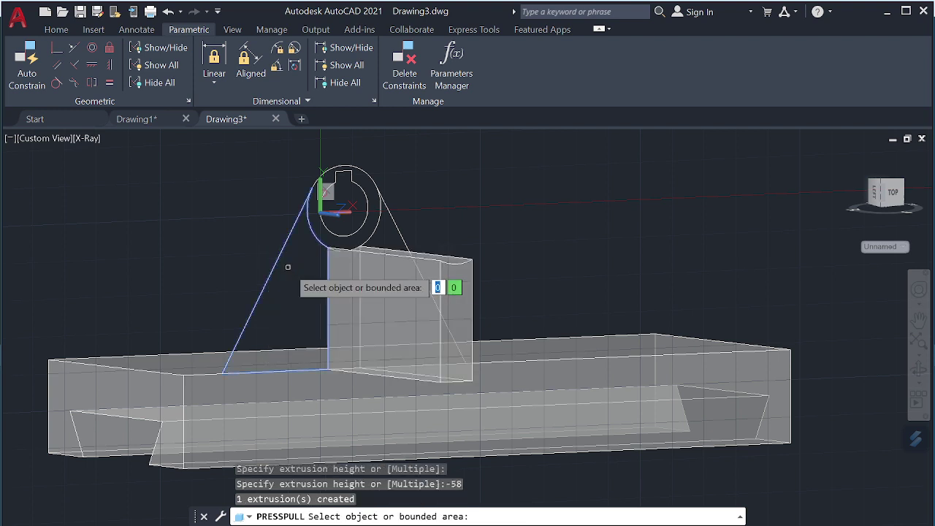
pyautogui.press('Escape')
pyautogui.hotkey('ctrl', 'z')
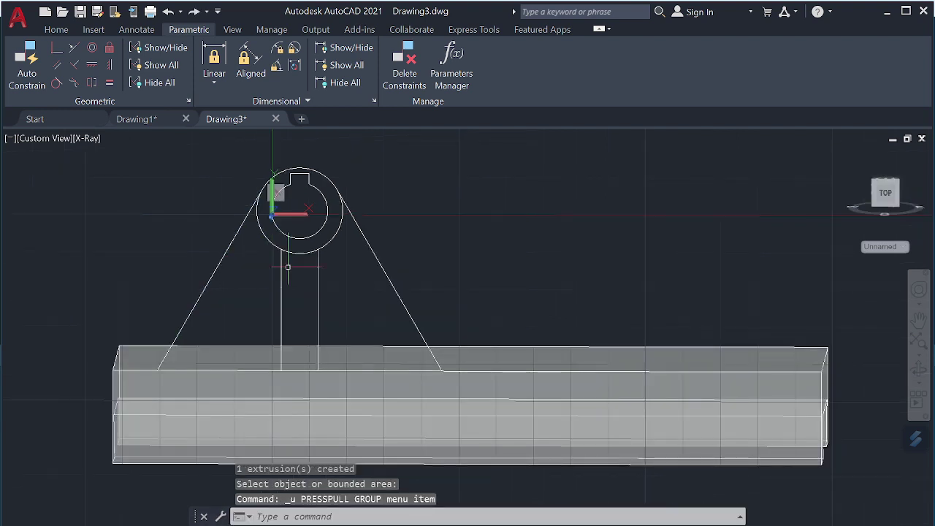
pyautogui.keyDown('shift'); pyautogui.moveTo(348, 307); pyautogui.dragTo(414, 302, button='middle'); pyautogui.keyUp('shift')
pyautogui.write('PR')
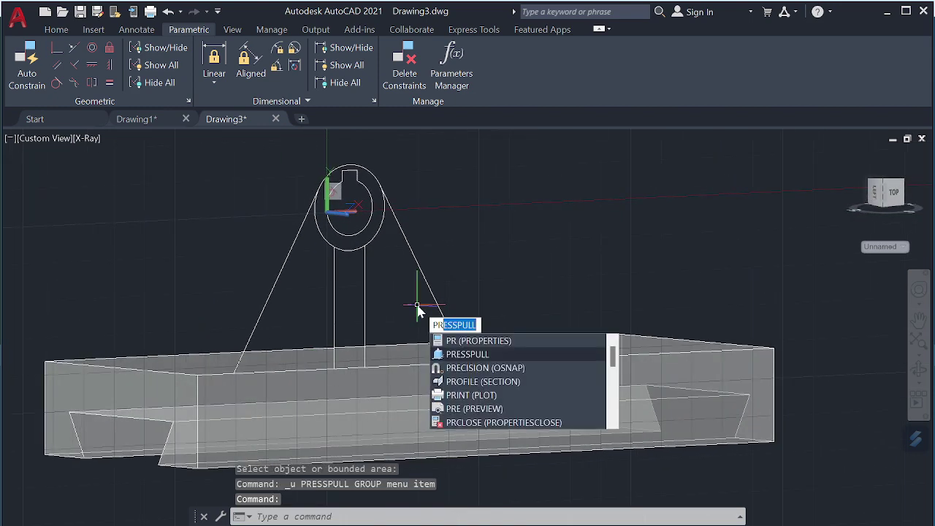
# Press-pull the stem region 58 units, then its narrow right face out 12 units
pyautogui.press('Return')
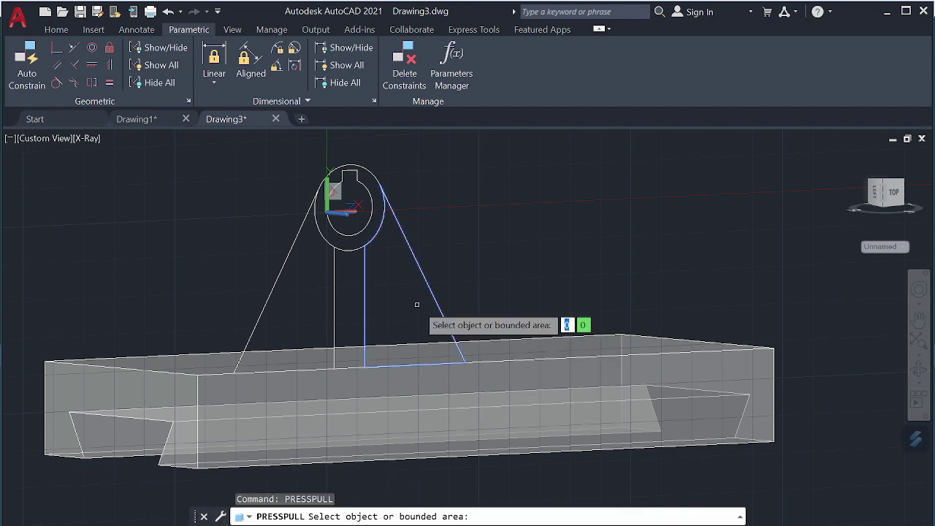
pyautogui.click(352, 303)
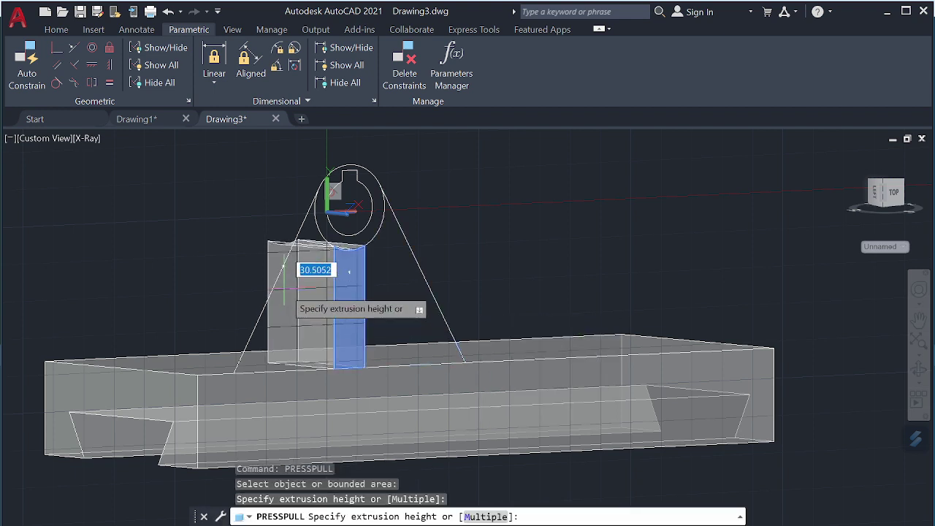
pyautogui.write('58')
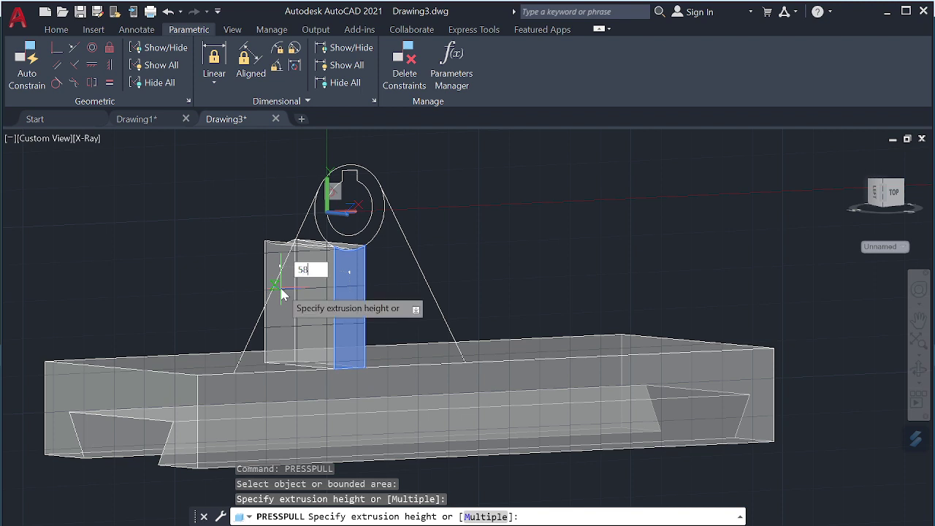
pyautogui.press('Return')
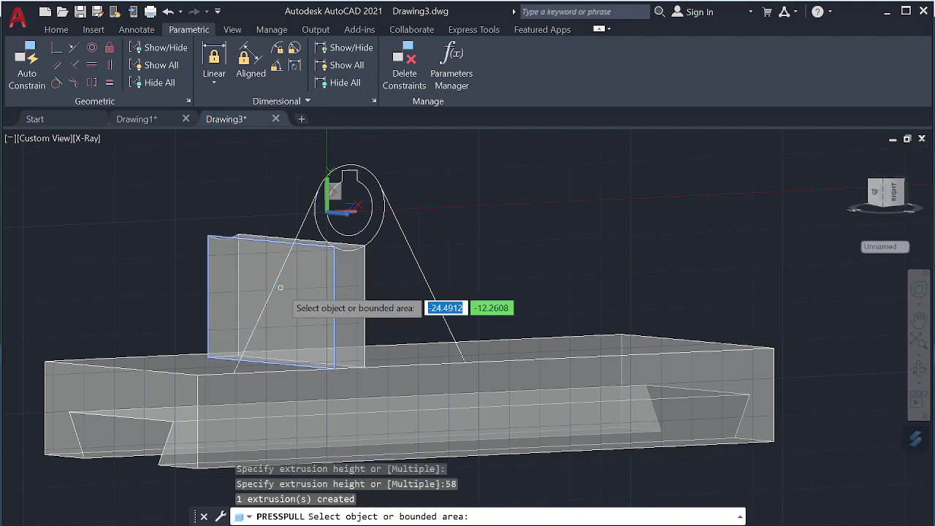
pyautogui.click(356, 299)
pyautogui.write('12')
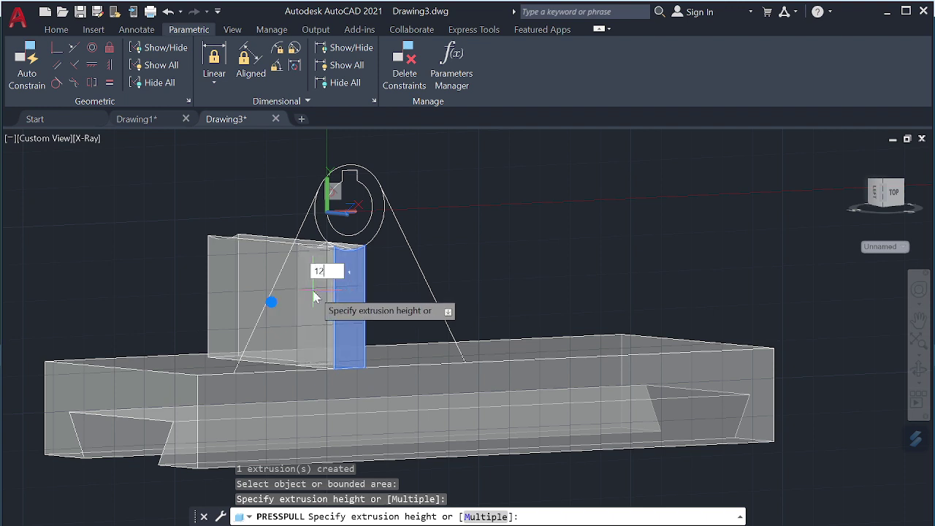
pyautogui.press('Return')
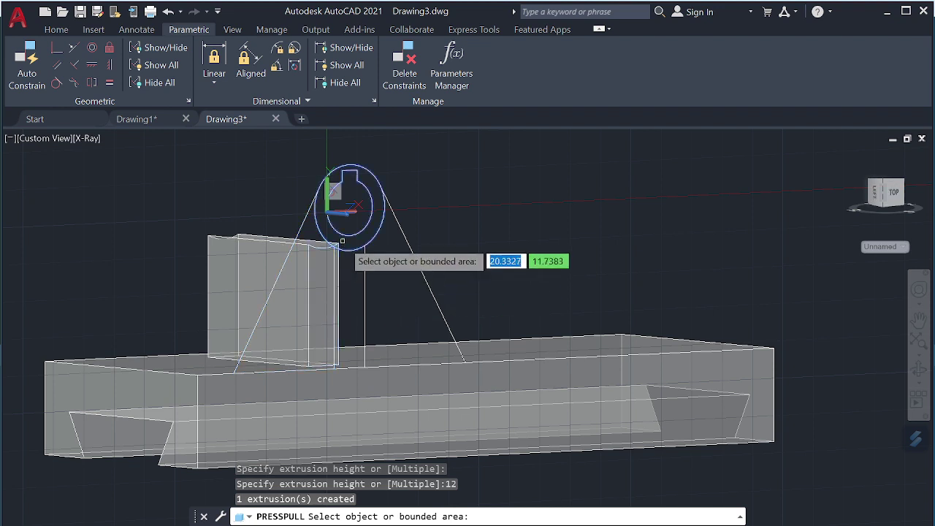
# Press-pull the keyed ring between the circles 60 units into a tube
pyautogui.click(342, 240)
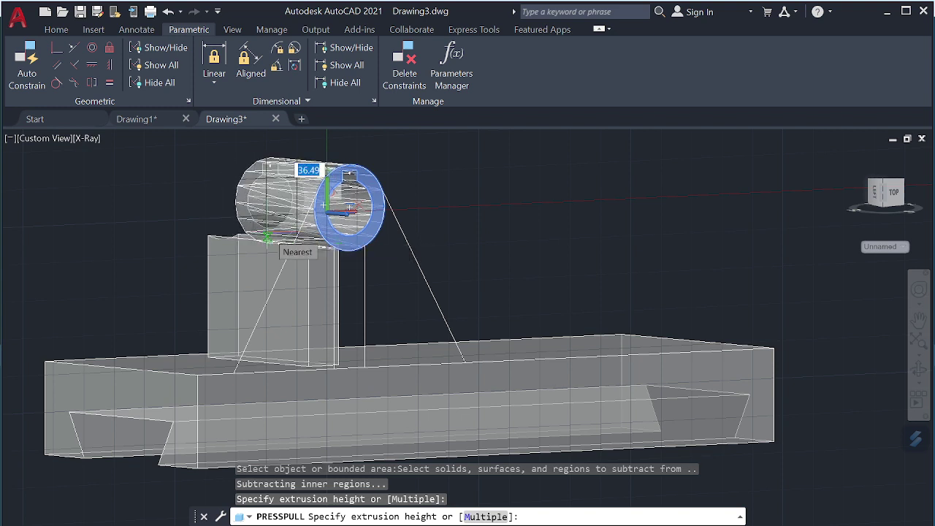
pyautogui.write('60')
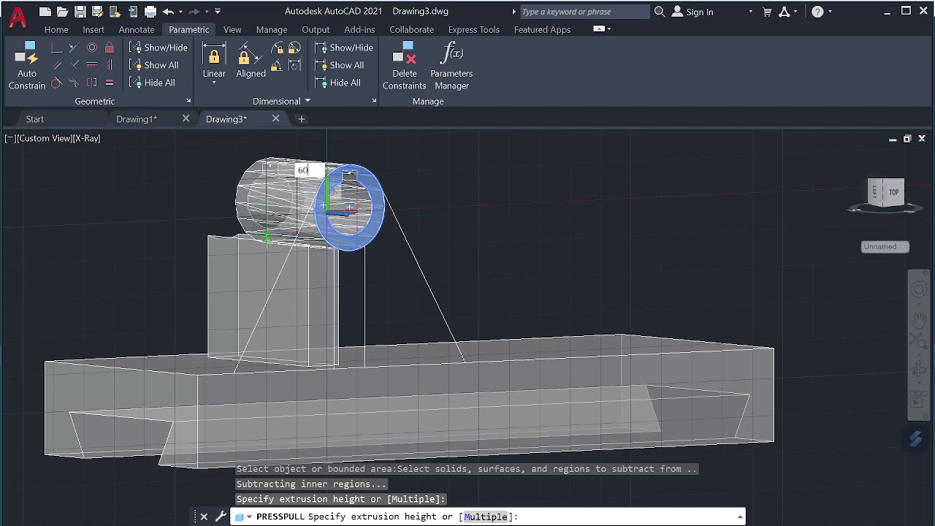
pyautogui.press('Return')
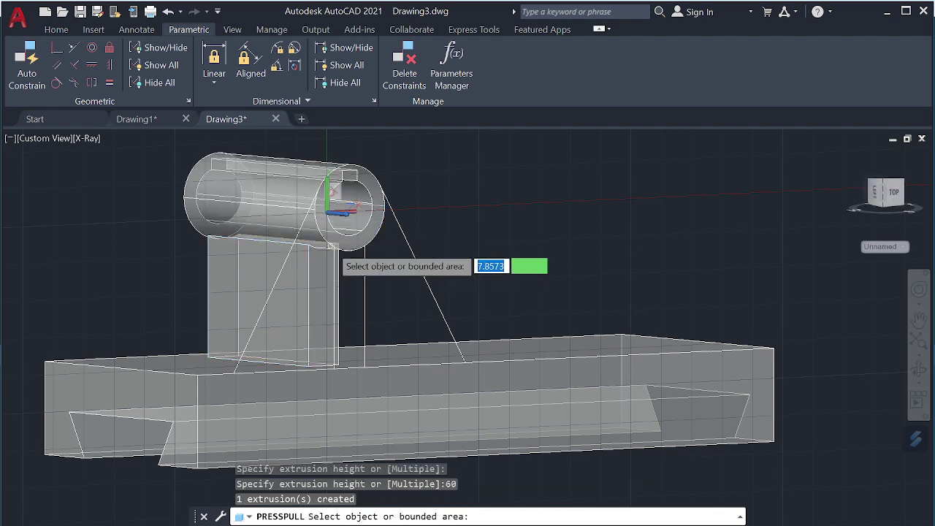
# Pull the cylinder's end ring a further 10 units and end the press-pull
pyautogui.click(330, 247)
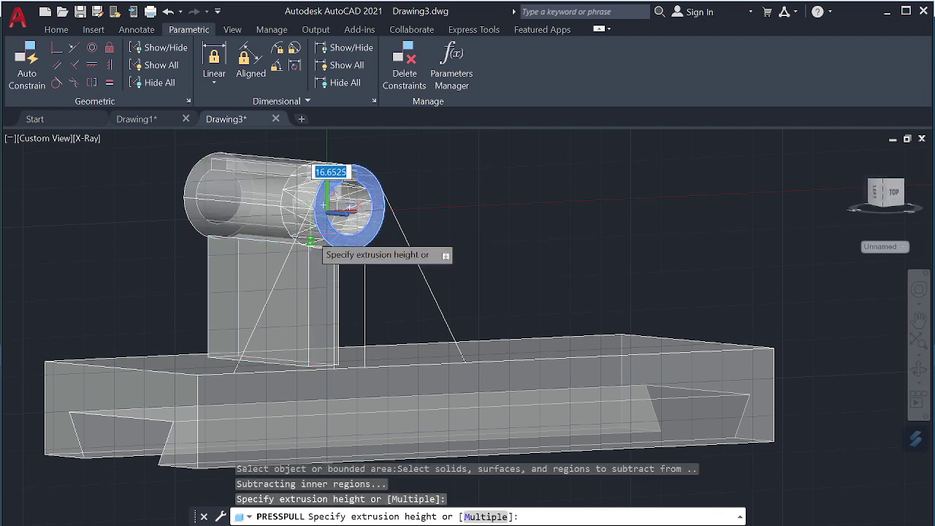
pyautogui.write('10')
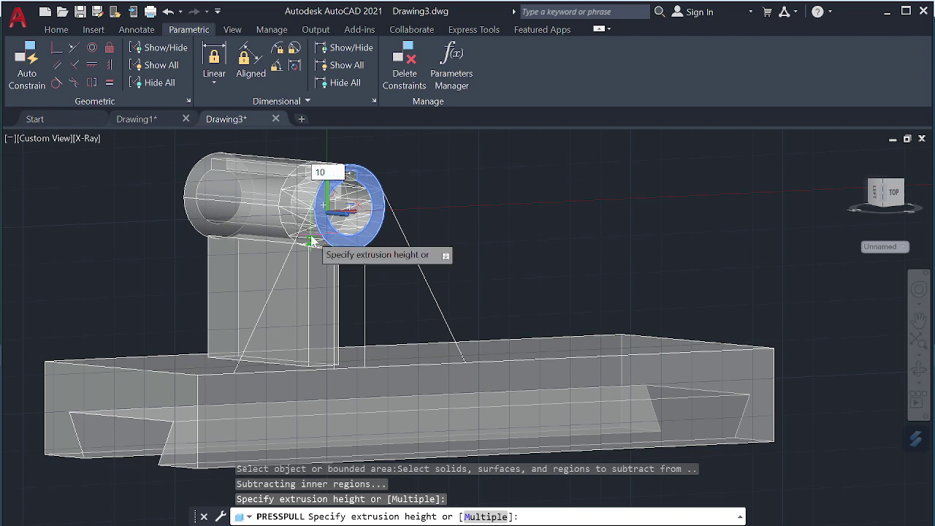
pyautogui.press('Return')
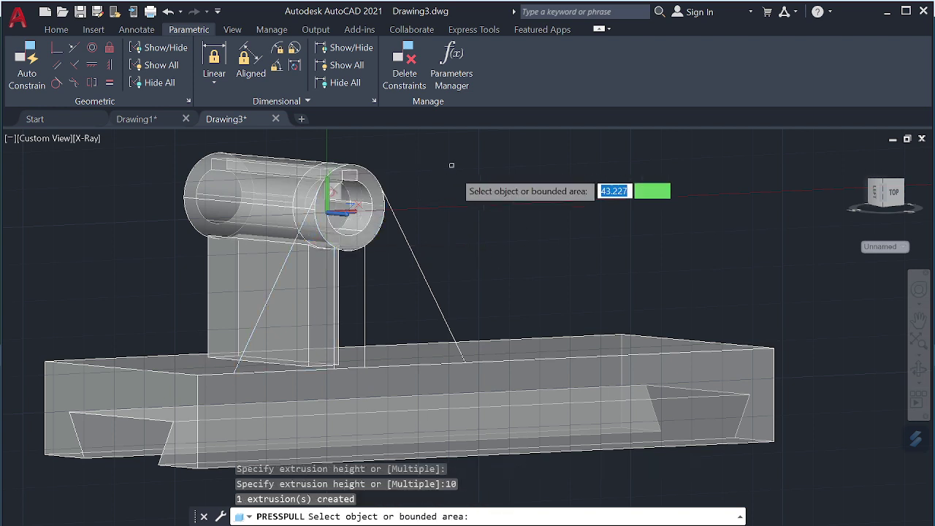
pyautogui.press('Return')
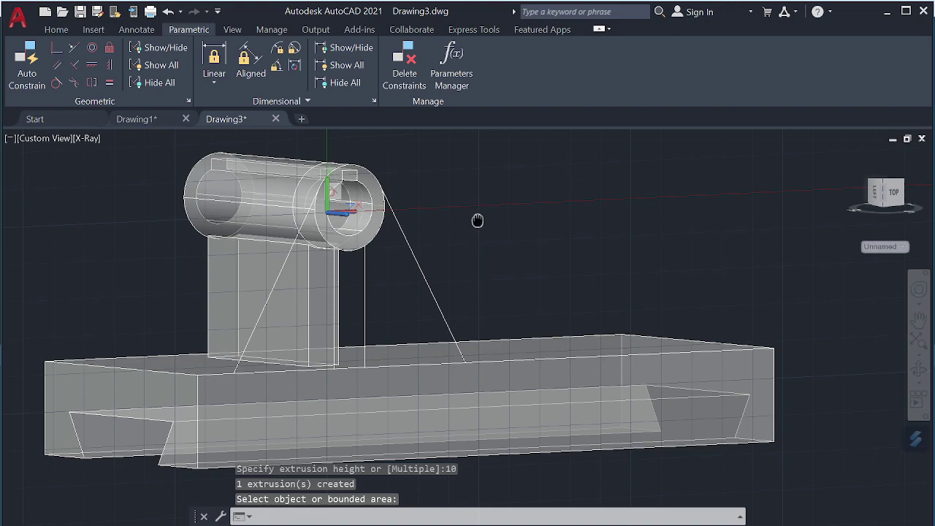
pyautogui.keyDown('shift'); pyautogui.moveTo(477, 220); pyautogui.dragTo(276, 245, button='middle'); pyautogui.keyUp('shift')
pyautogui.write('SU')
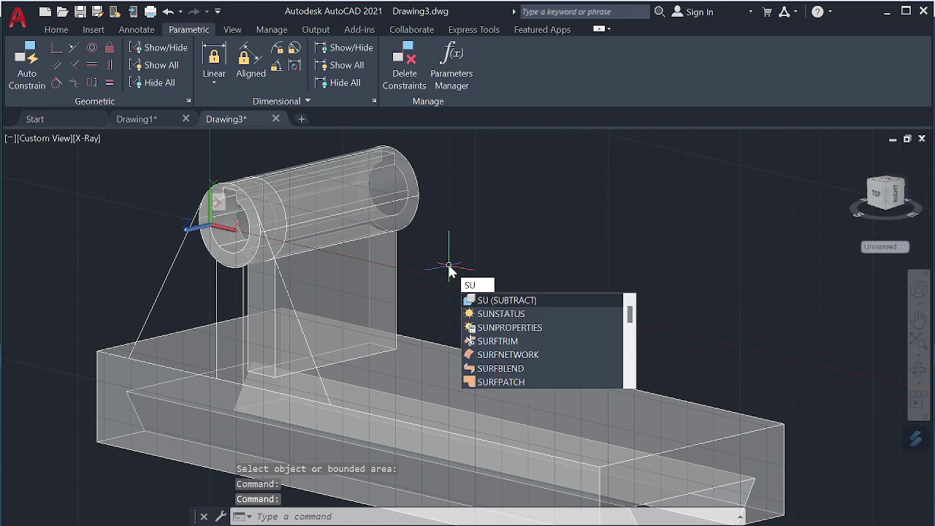
# Use SUBTRACT on the outer cylinder to remove the inner cylinder and end ring
pyautogui.press('Down')
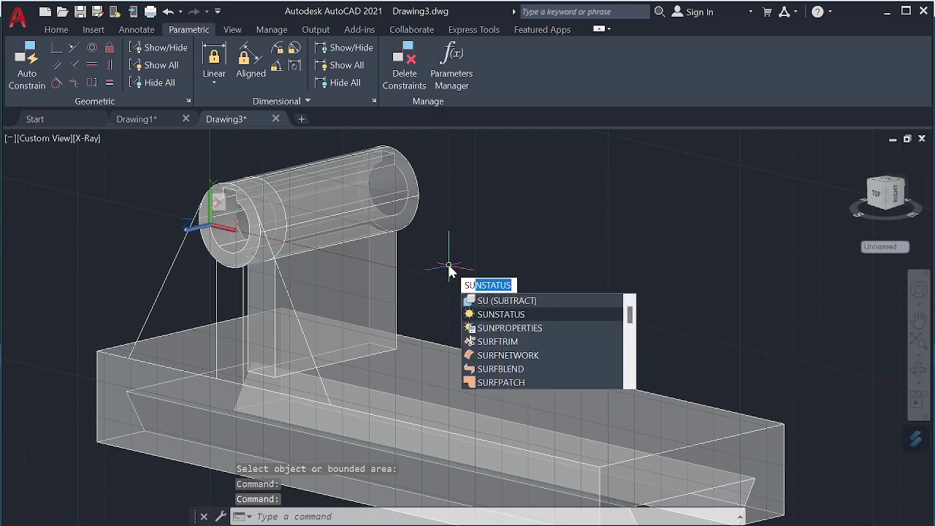
pyautogui.click(502, 304)
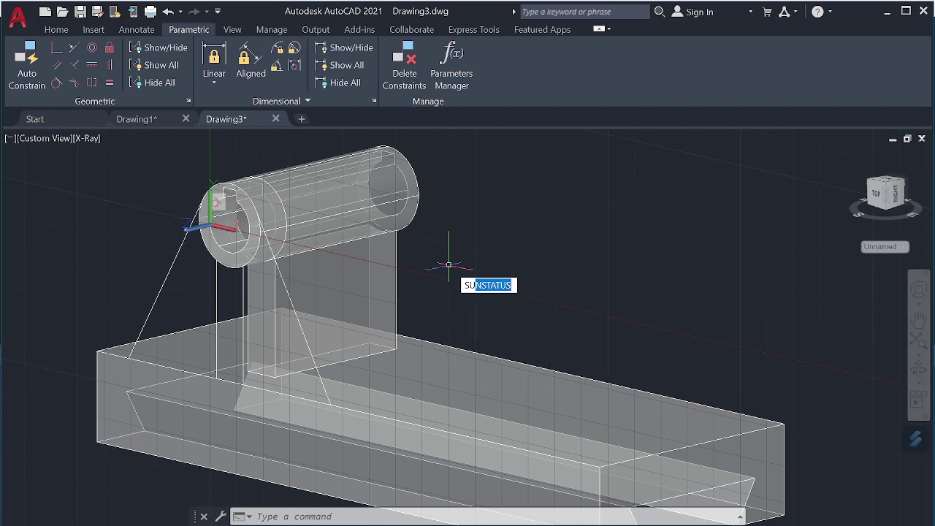
pyautogui.click(346, 211)
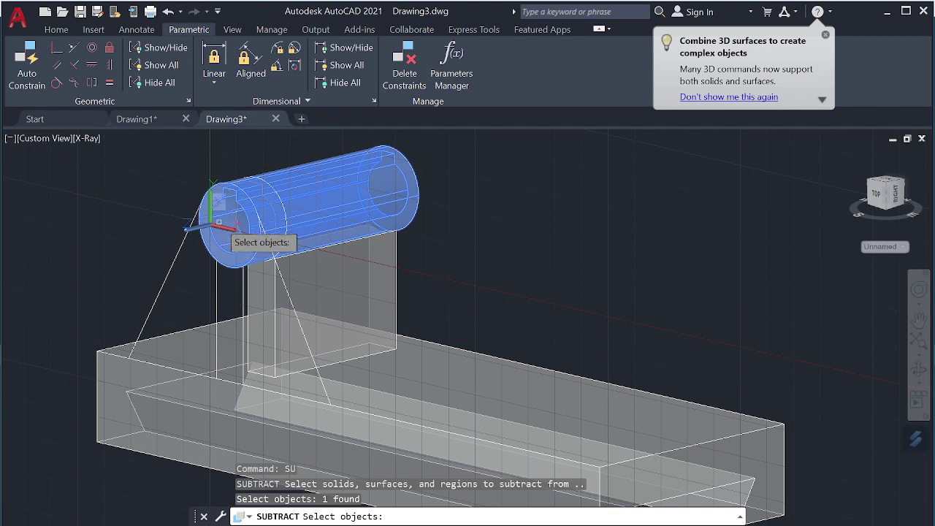
pyautogui.click(223, 224)
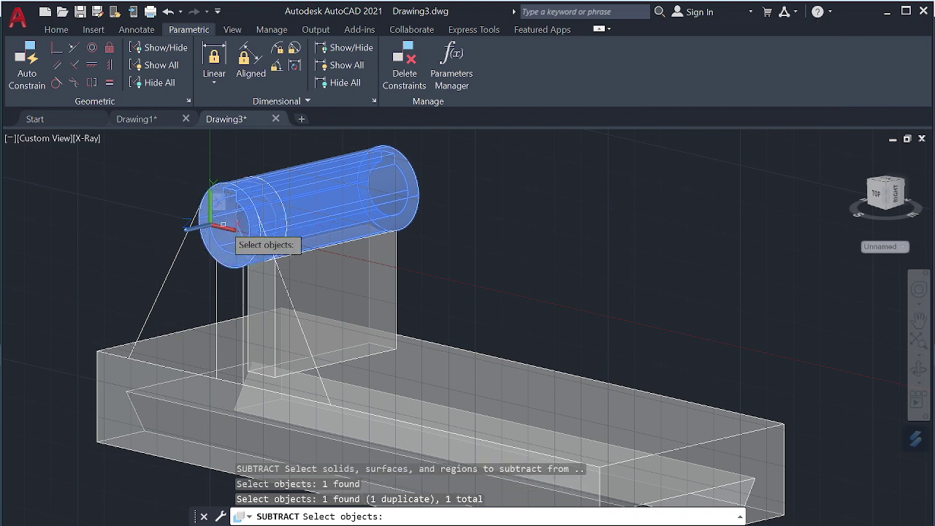
pyautogui.press('Return')
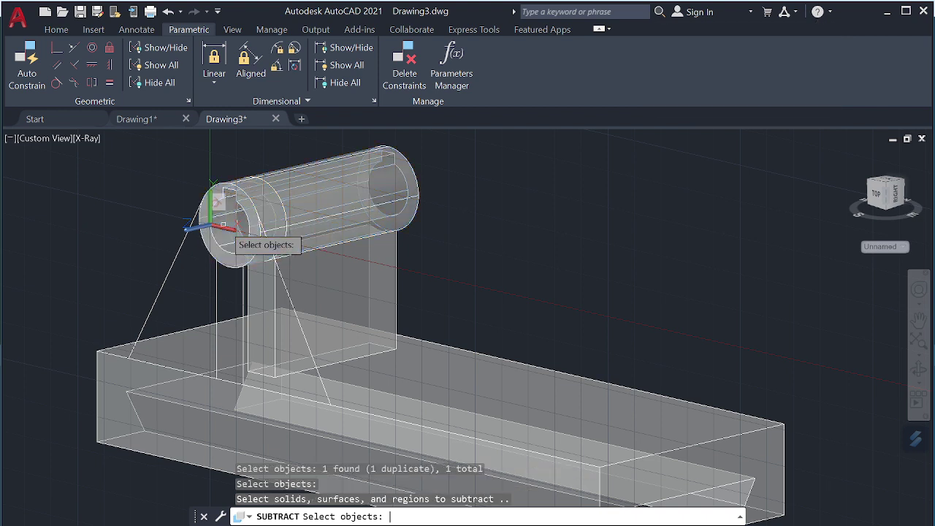
pyautogui.click(299, 217)
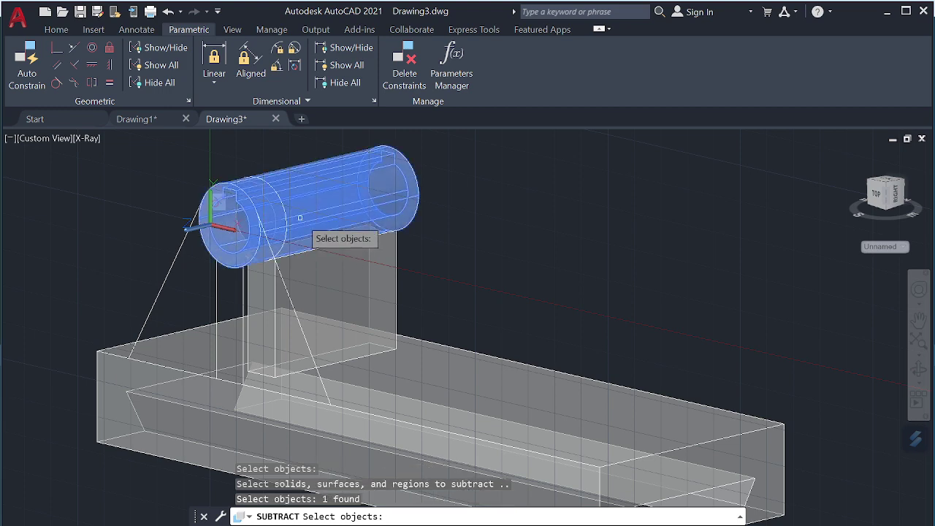
pyautogui.scroll(3, 162, 234)
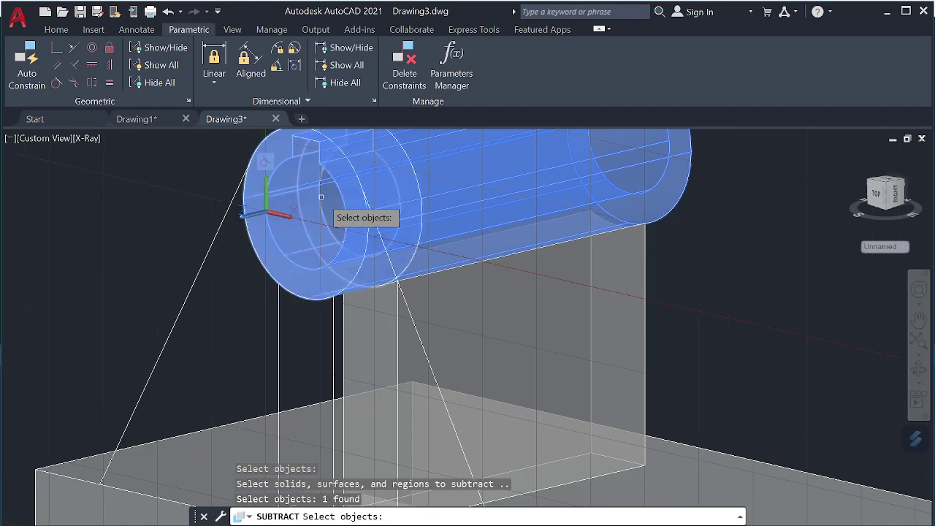
pyautogui.click(321, 196)
pyautogui.press('Return')
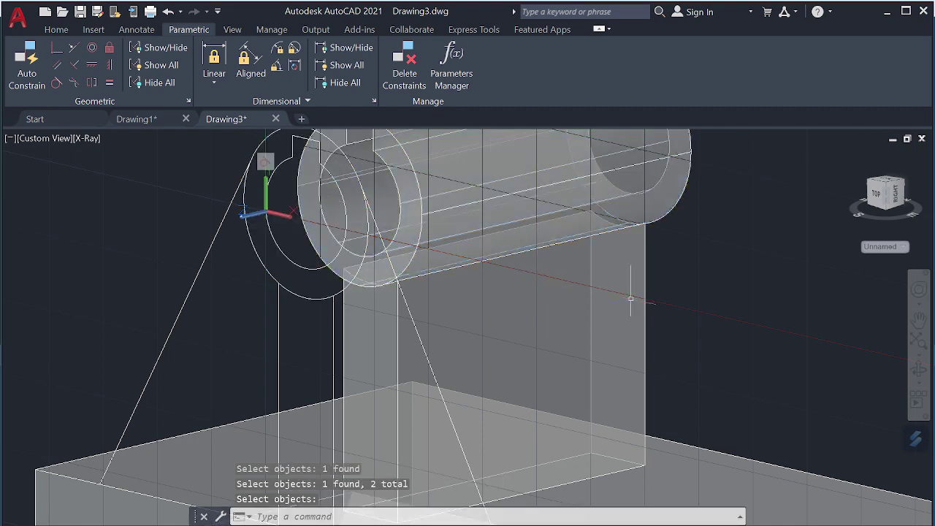
pyautogui.moveTo(710, 282)
pyautogui.mouseDown(button='middle')
pyautogui.moveTo(796, 284)
pyautogui.moveTo(641, 299)
pyautogui.mouseUp(button='middle')
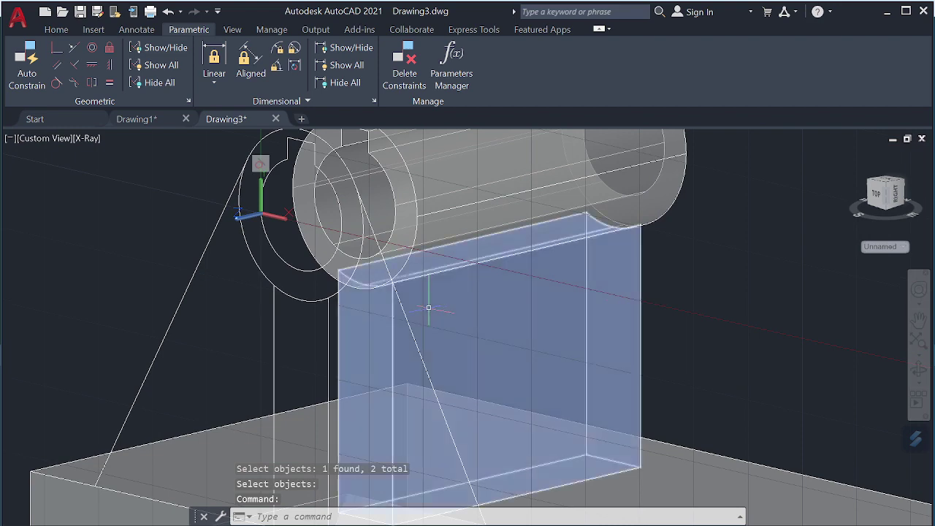
pyautogui.moveTo(428, 309)
pyautogui.keyDown('shift'); pyautogui.mouseDown(button='middle')
pyautogui.moveTo(586, 294)
pyautogui.moveTo(582, 313)
pyautogui.moveTo(551, 323)
pyautogui.moveTo(565, 235)
pyautogui.mouseUp(button='middle'); pyautogui.keyUp('shift')
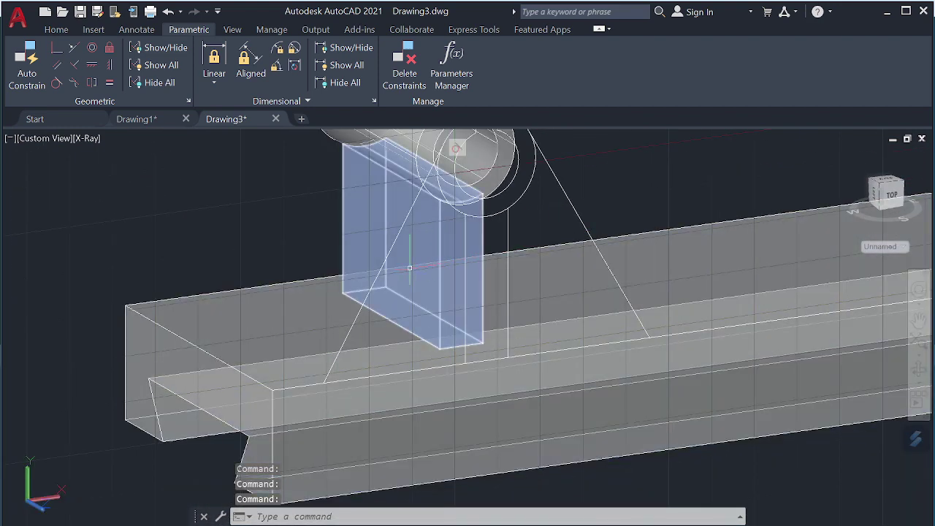
# Start PRESSPULL with PR and pick the triangular area between the slanted line and stem
pyautogui.write('pr')
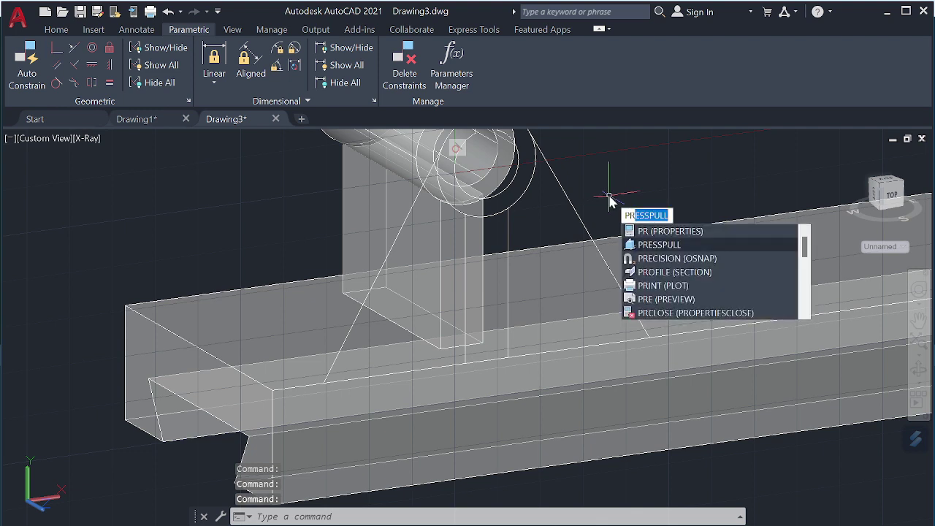
pyautogui.press('Return')
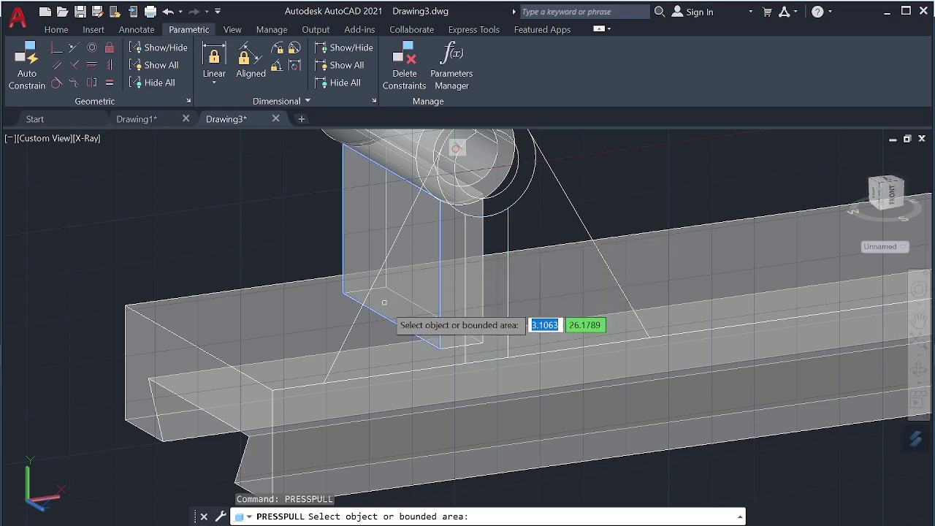
pyautogui.keyDown('shift'); pyautogui.moveTo(386, 299); pyautogui.dragTo(378, 243, button='middle'); pyautogui.keyUp('shift')
pyautogui.keyDown('shift'); pyautogui.rightClick(378, 243); pyautogui.keyUp('shift')
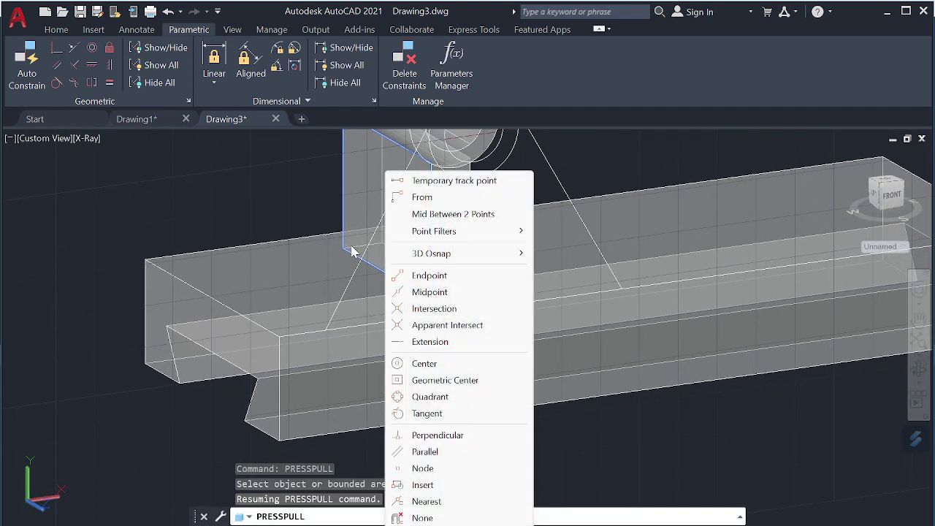
pyautogui.press('Escape')
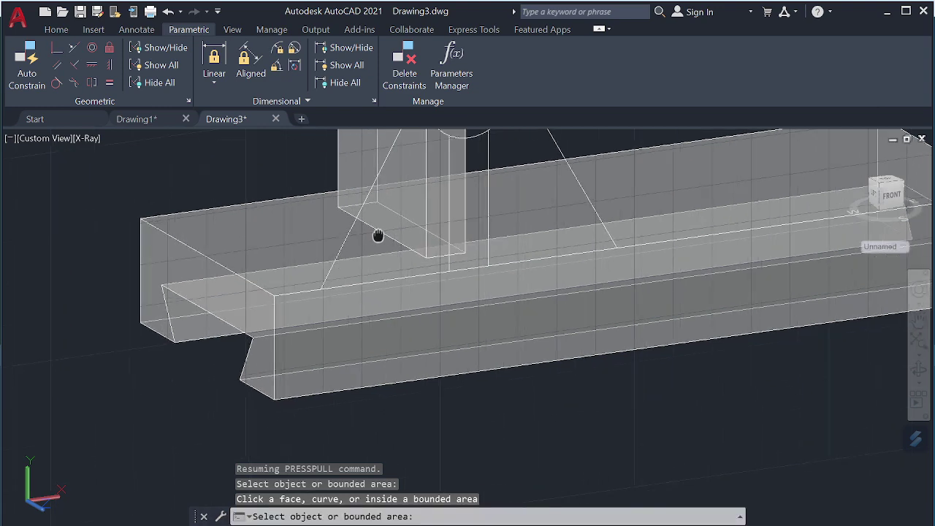
pyautogui.keyDown('shift'); pyautogui.moveTo(382, 273); pyautogui.dragTo(386, 294, button='middle'); pyautogui.keyUp('shift')
pyautogui.keyDown('shift'); pyautogui.rightClick(386, 294); pyautogui.keyUp('shift')
pyautogui.moveTo(240, 232)
pyautogui.keyDown('shift'); pyautogui.mouseDown(button='middle')
pyautogui.moveTo(280, 230)
pyautogui.moveTo(255, 198)
pyautogui.mouseUp(button='middle'); pyautogui.keyUp('shift')
pyautogui.keyDown('shift'); pyautogui.rightClick(266, 209); pyautogui.keyUp('shift')
pyautogui.press('Escape')
pyautogui.keyDown('shift'); pyautogui.rightClick(255, 197); pyautogui.keyUp('shift')
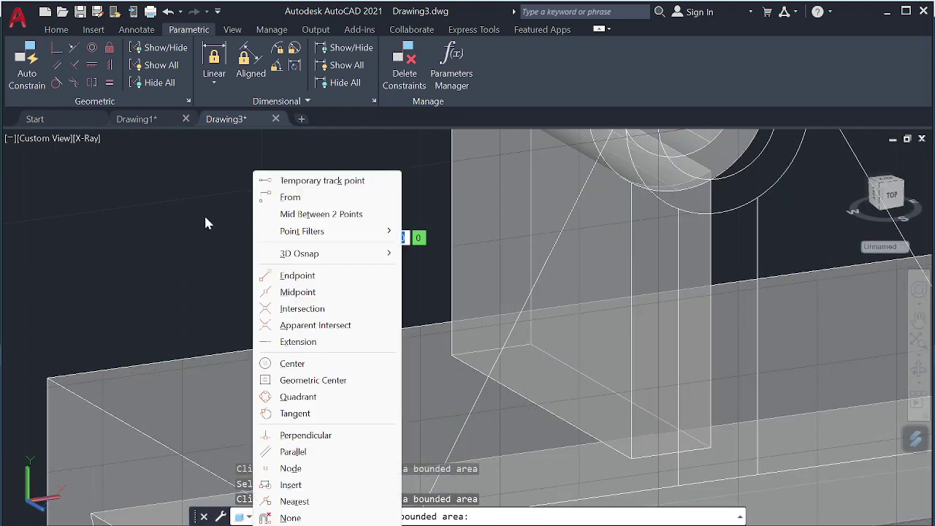
pyautogui.press('Escape')
pyautogui.moveTo(203, 214)
pyautogui.keyDown('shift'); pyautogui.mouseDown(button='middle')
pyautogui.moveTo(209, 186)
pyautogui.moveTo(192, 163)
pyautogui.mouseUp(button='middle'); pyautogui.keyUp('shift')
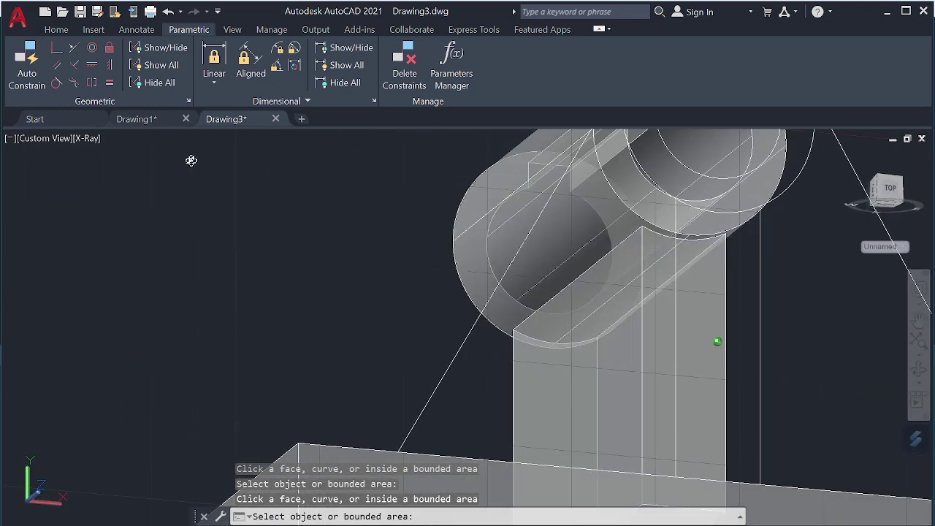
pyautogui.keyDown('shift'); pyautogui.moveTo(277, 251); pyautogui.dragTo(292, 280, button='middle'); pyautogui.keyUp('shift')
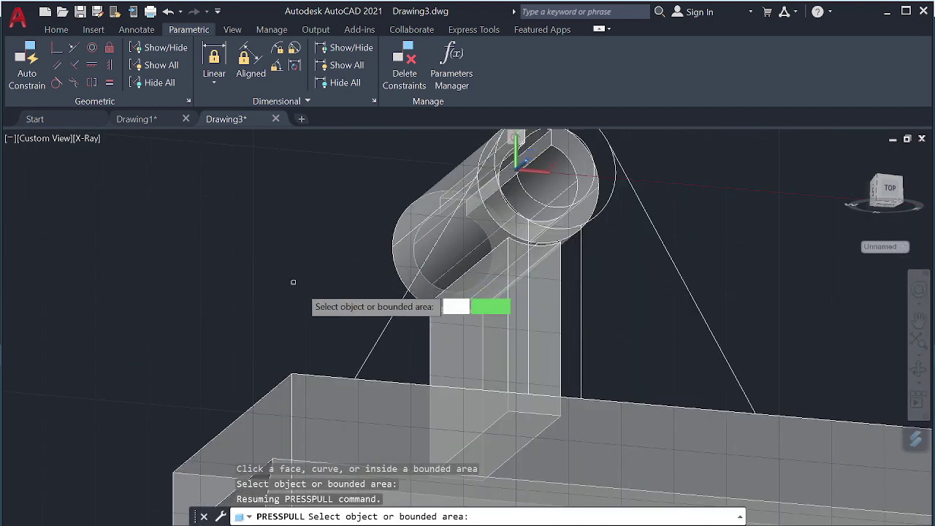
pyautogui.click(413, 319)
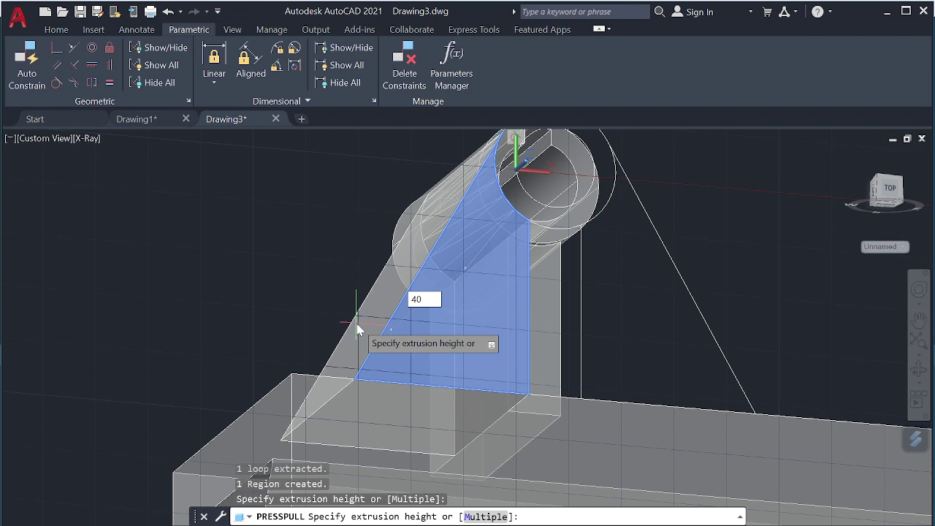
# Press-pull the gusset region 40 units, then its face a further 30
pyautogui.press('Return')
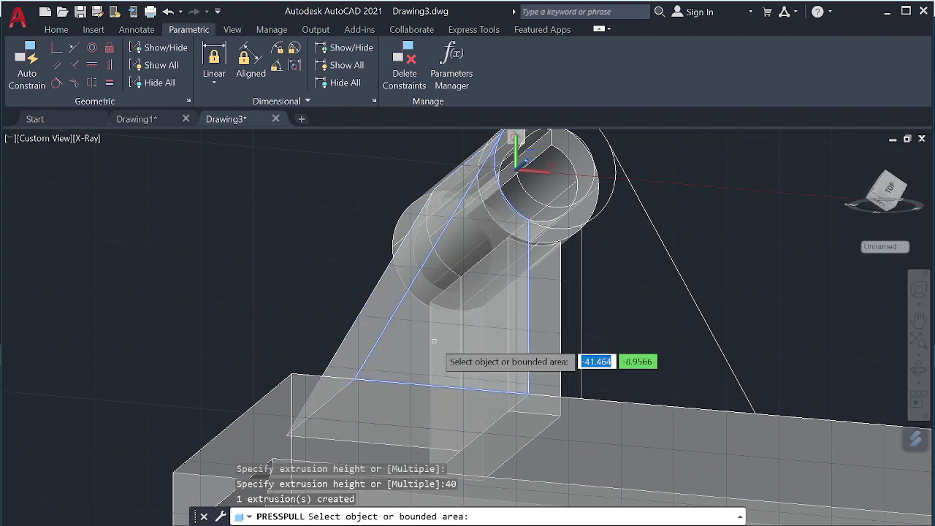
pyautogui.click(430, 314)
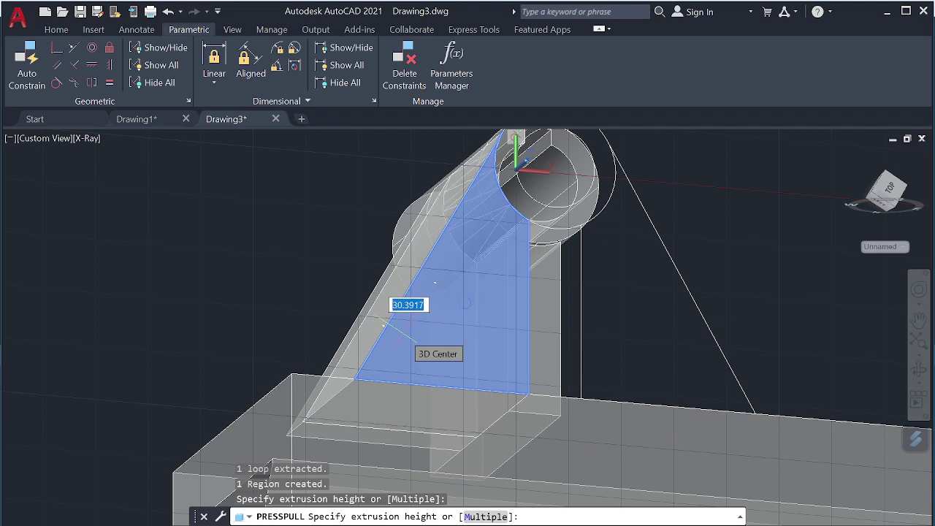
pyautogui.write('1')
pyautogui.press('BackSpace')
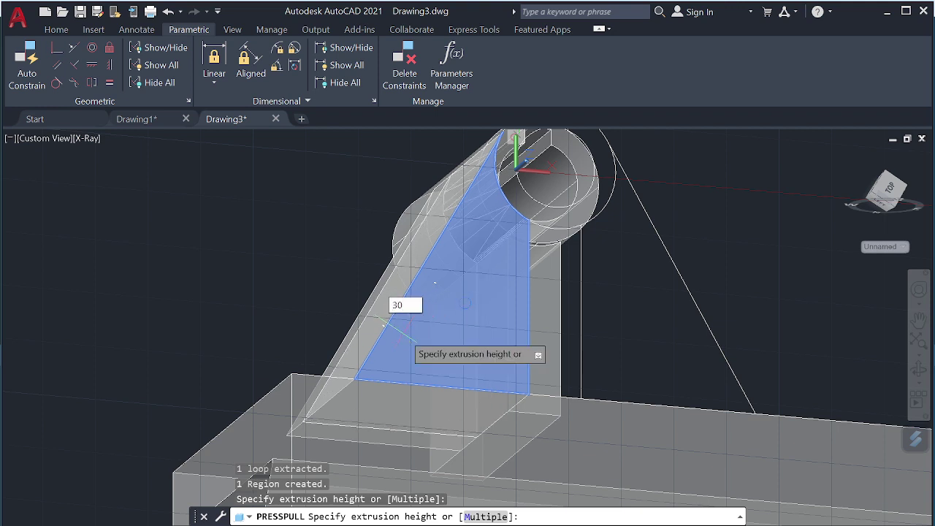
pyautogui.press('Return')
# Orbit to a frontal view, end press-pull without extra extrusion, and select the rib
pyautogui.scroll(-3, 440, 356)
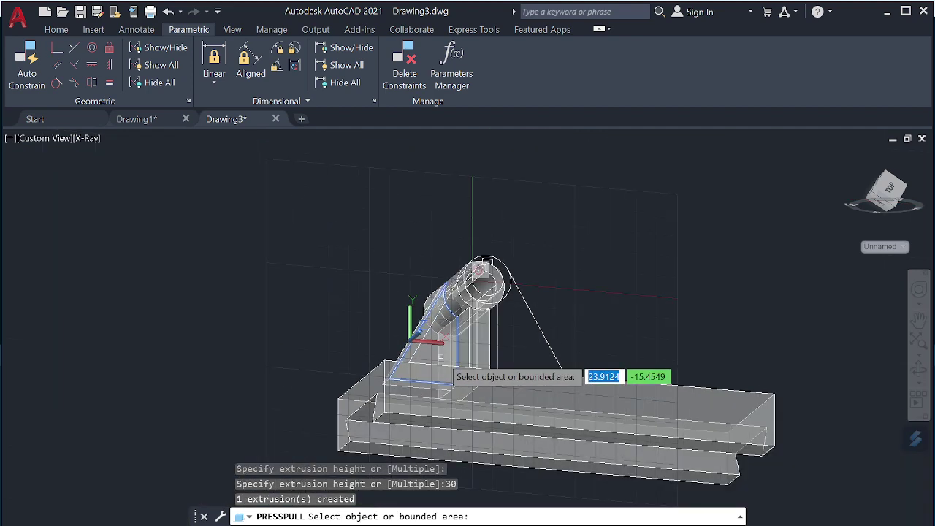
pyautogui.moveTo(440, 356)
pyautogui.keyDown('shift'); pyautogui.mouseDown(button='middle')
pyautogui.moveTo(553, 345)
pyautogui.moveTo(574, 388)
pyautogui.mouseUp(button='middle'); pyautogui.keyUp('shift')
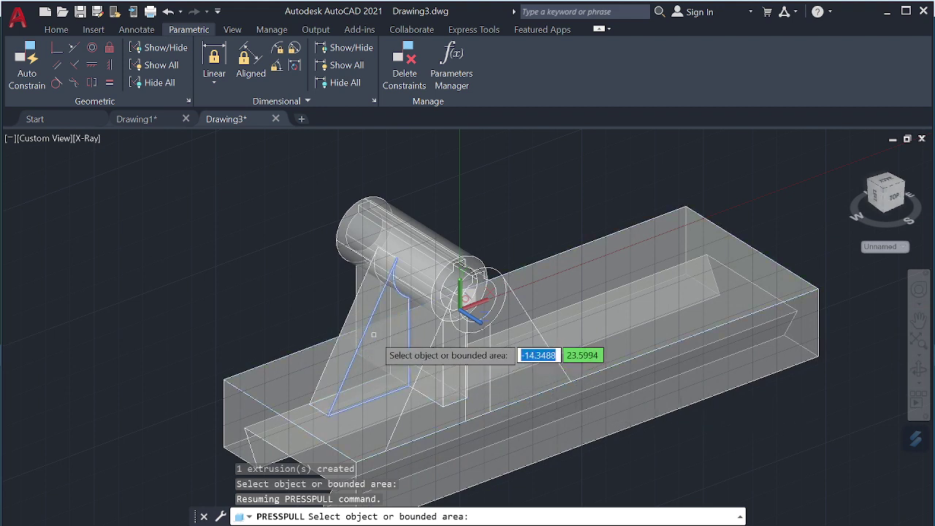
pyautogui.click(373, 334)
pyautogui.press('Escape')
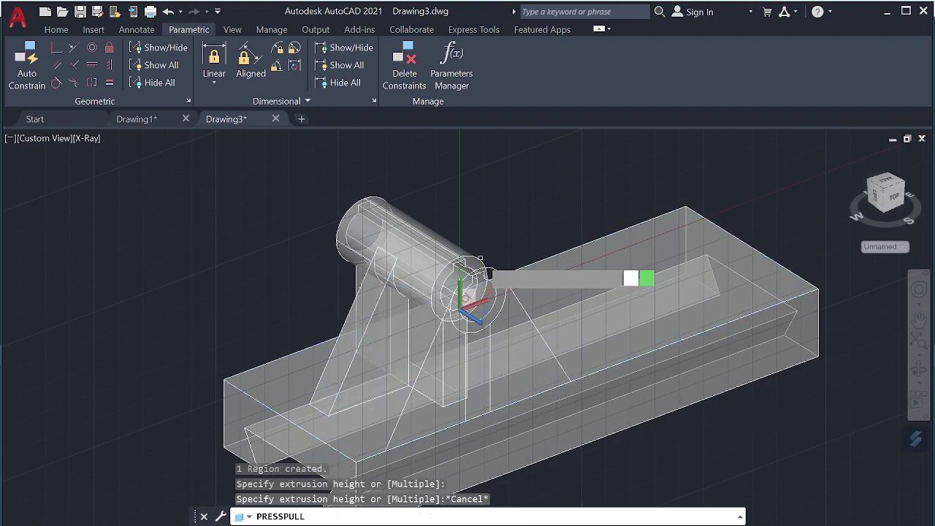
pyautogui.press('Escape')
pyautogui.click(374, 327)
pyautogui.write('MI')
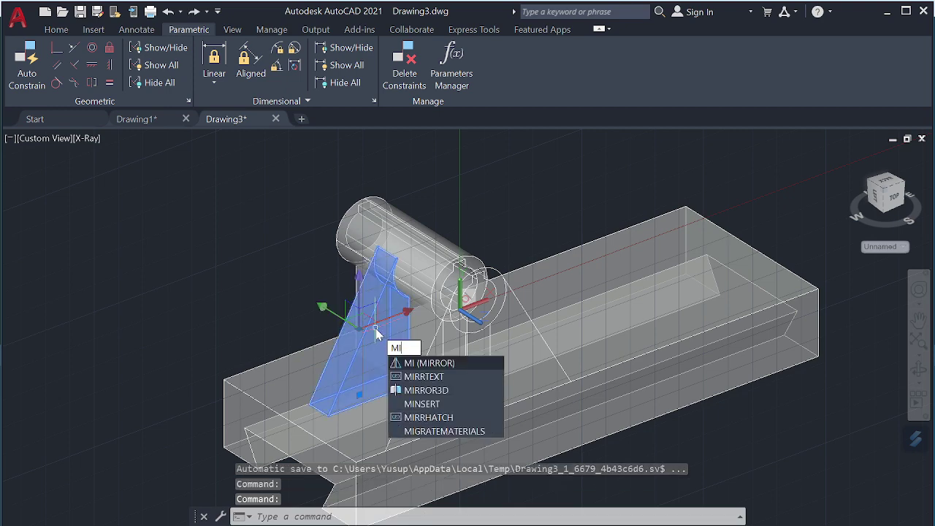
pyautogui.press('Return')
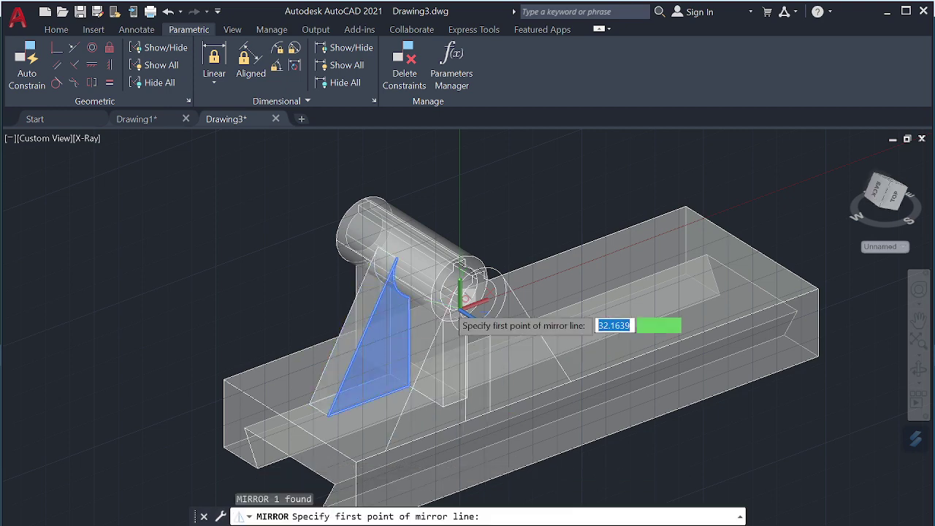
pyautogui.keyDown('shift'); pyautogui.rightClick(553, 212); pyautogui.keyUp('shift')
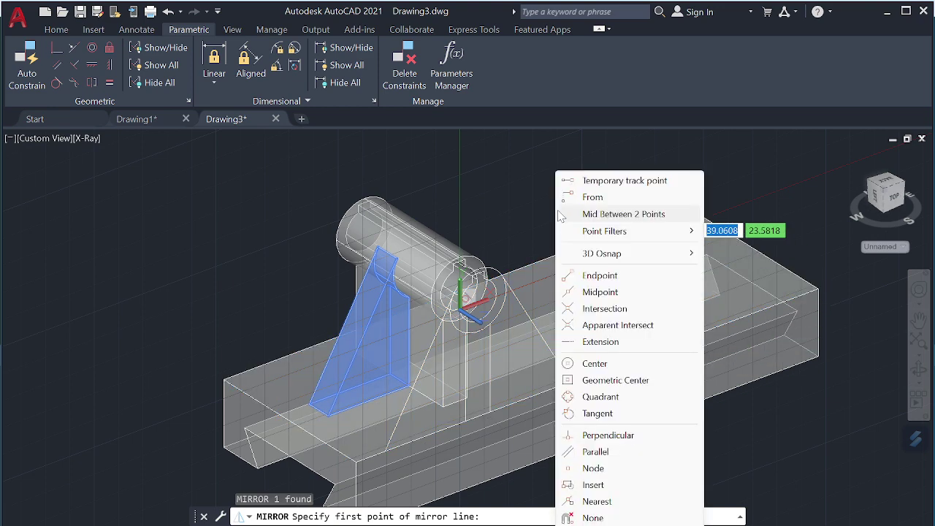
pyautogui.click(526, 191)
pyautogui.moveTo(523, 190); pyautogui.dragTo(486, 179, button='middle')
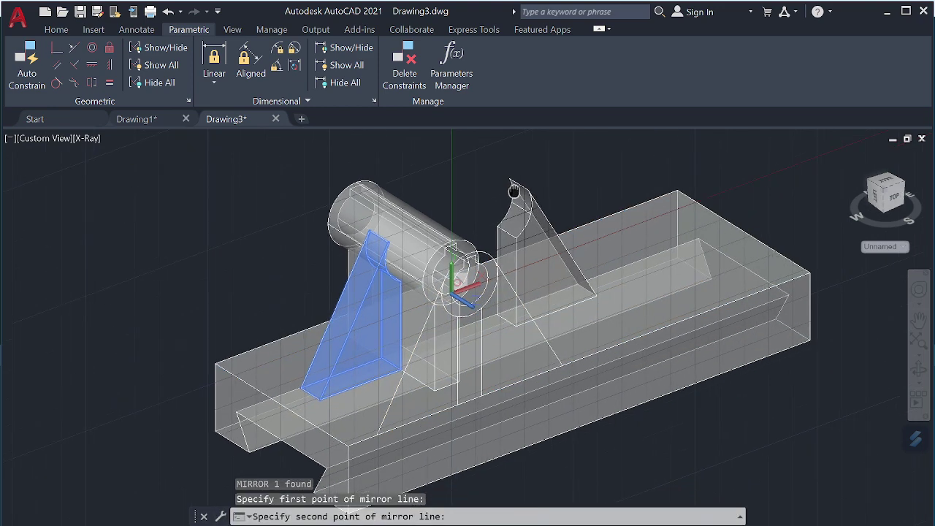
pyautogui.keyDown('shift'); pyautogui.moveTo(454, 209); pyautogui.dragTo(407, 156, button='middle'); pyautogui.keyUp('shift')
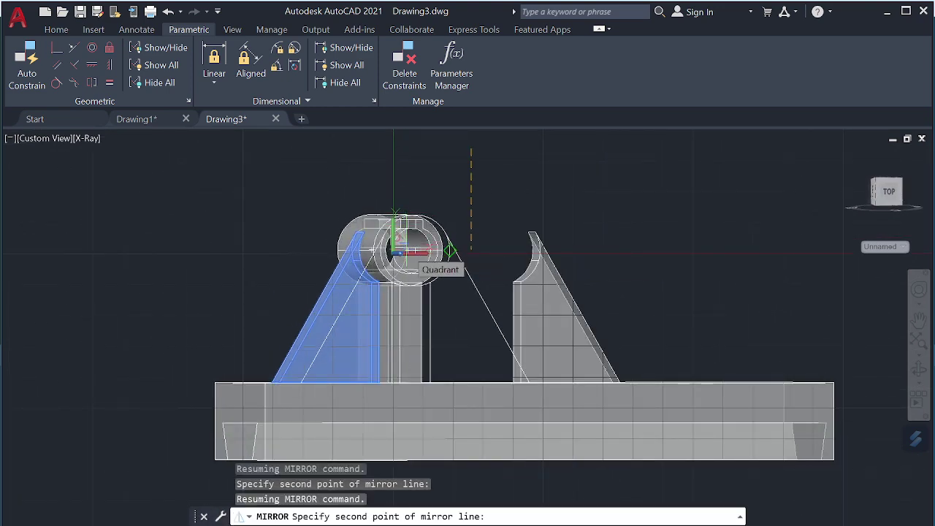
pyautogui.press('Escape')
pyautogui.click(348, 301)
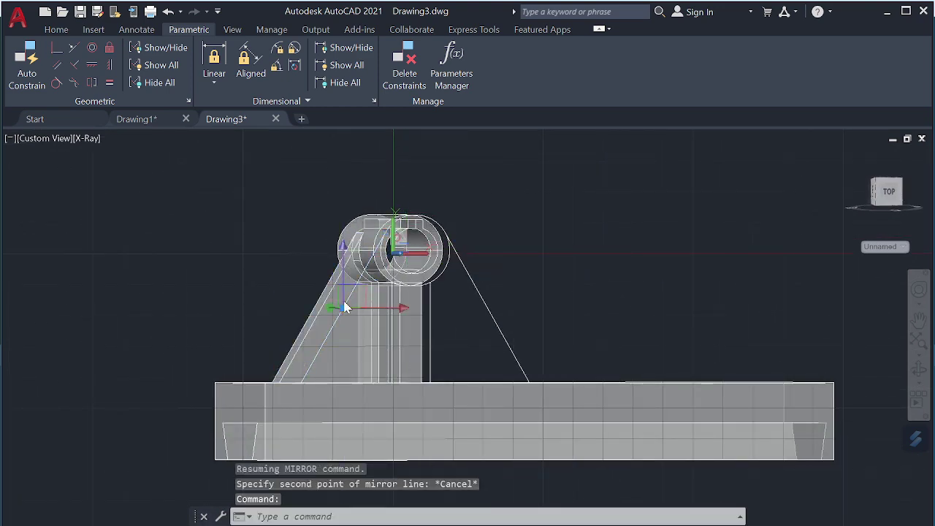
pyautogui.press('Escape')
pyautogui.click(337, 300)
pyautogui.write('mi')
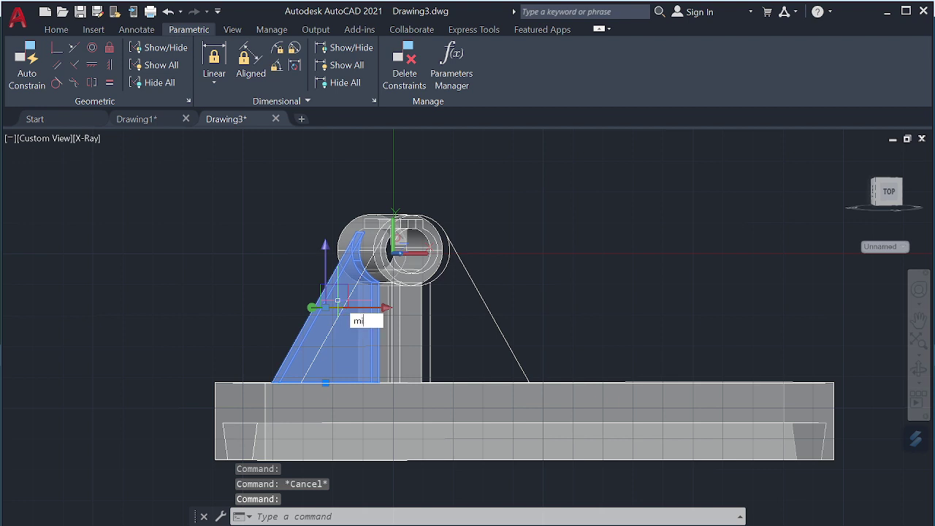
pyautogui.press('Return')
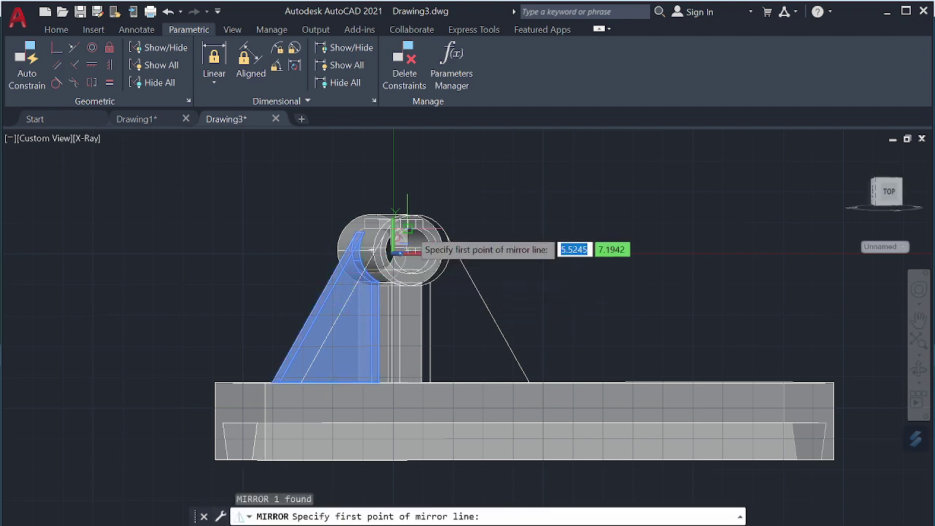
pyautogui.click(401, 235)
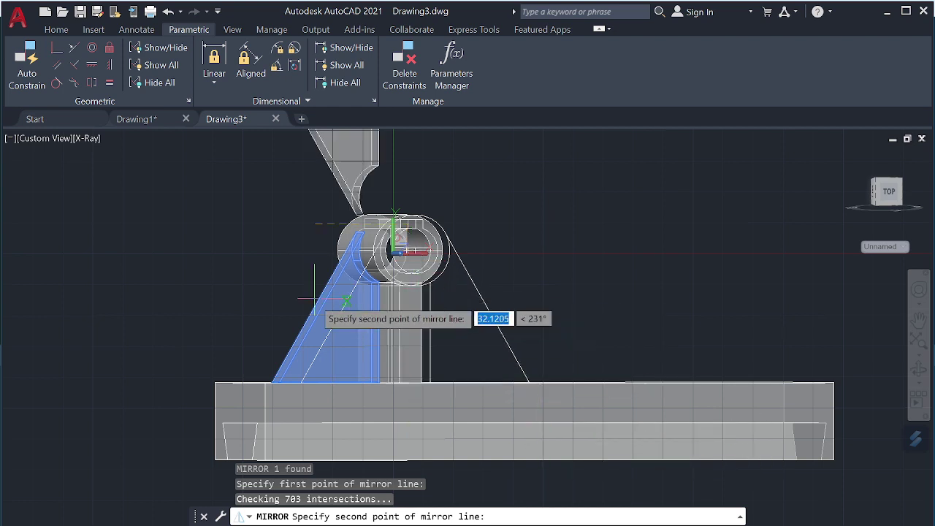
pyautogui.keyDown('shift'); pyautogui.moveTo(401, 354); pyautogui.dragTo(366, 368, button='middle'); pyautogui.keyUp('shift')
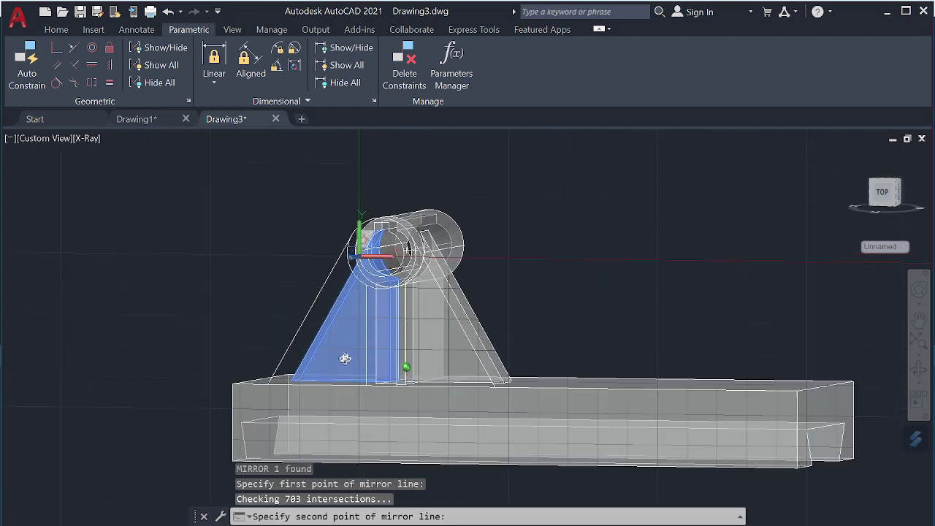
pyautogui.click(366, 367)
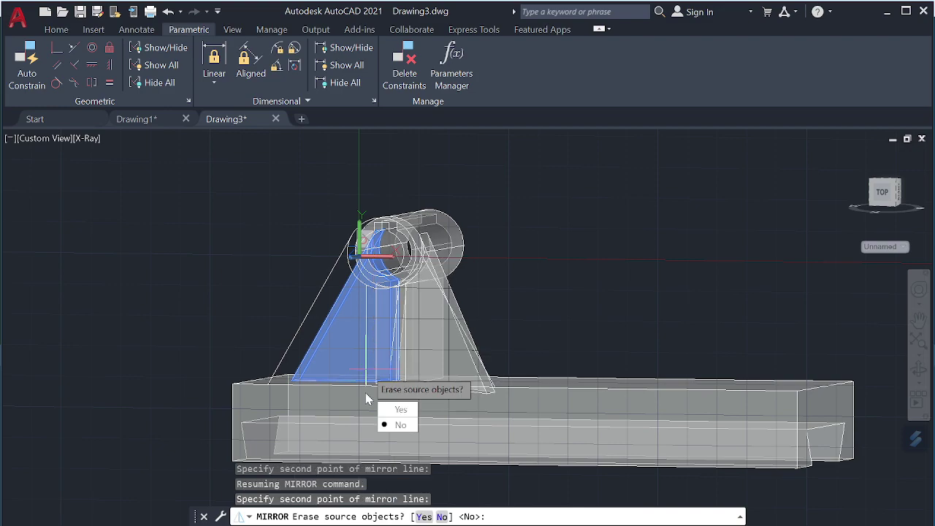
pyautogui.click(388, 428)
pyautogui.moveTo(537, 294)
pyautogui.keyDown('shift'); pyautogui.mouseDown(button='middle')
pyautogui.moveTo(459, 324)
pyautogui.moveTo(626, 315)
pyautogui.moveTo(422, 355)
pyautogui.moveTo(214, 328)
pyautogui.moveTo(236, 288)
pyautogui.moveTo(309, 321)
pyautogui.moveTo(514, 350)
pyautogui.moveTo(547, 328)
pyautogui.moveTo(504, 335)
pyautogui.mouseUp(button='middle'); pyautogui.keyUp('shift')
pyautogui.click(451, 316)
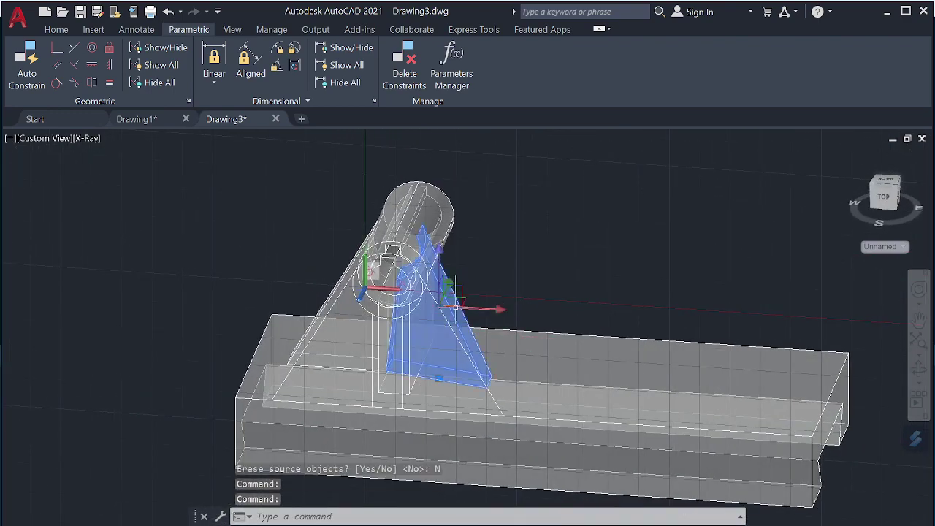
pyautogui.press('Delete')
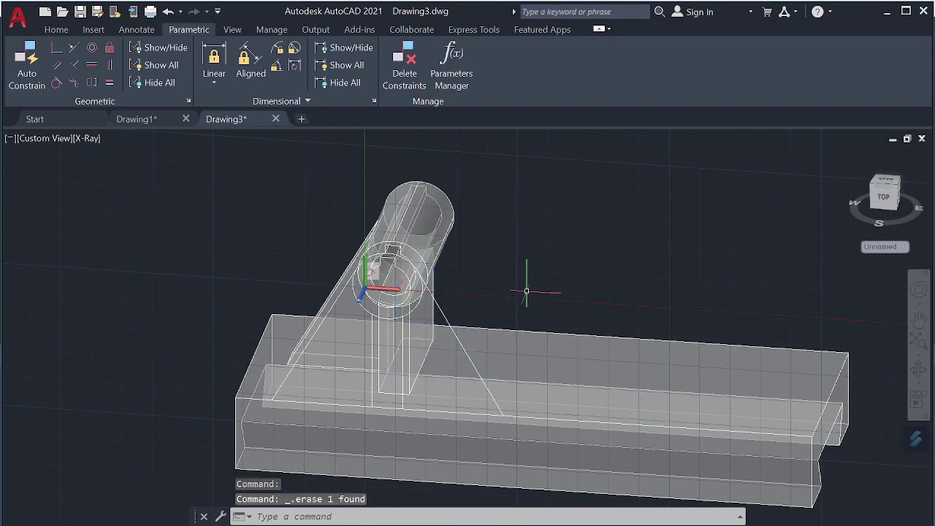
pyautogui.moveTo(526, 291)
pyautogui.keyDown('shift'); pyautogui.mouseDown(button='middle')
pyautogui.moveTo(568, 255)
pyautogui.moveTo(563, 319)
pyautogui.moveTo(617, 281)
pyautogui.moveTo(621, 311)
pyautogui.moveTo(601, 315)
pyautogui.mouseUp(button='middle'); pyautogui.keyUp('shift')
pyautogui.scroll(3, 560, 319)
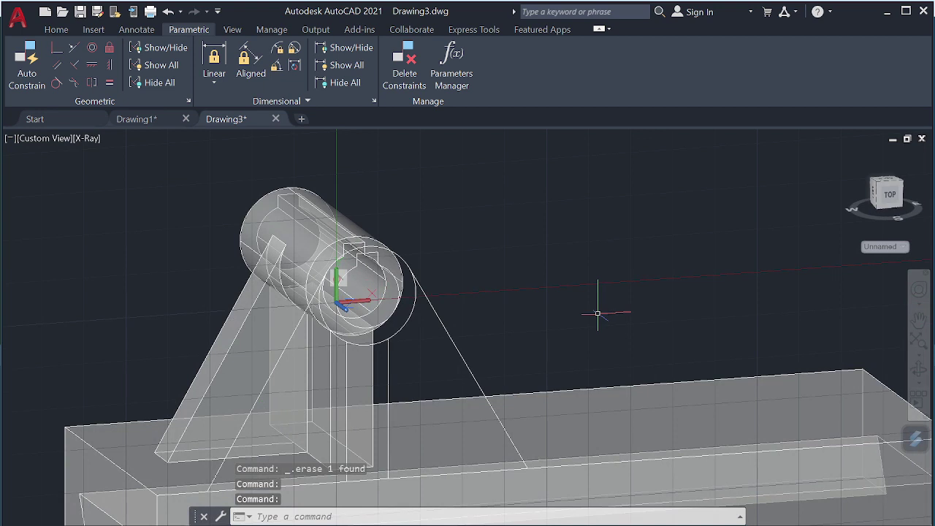
# Press-pull the far-side triangular area 40 units, then a further 30
pyautogui.press('Down')
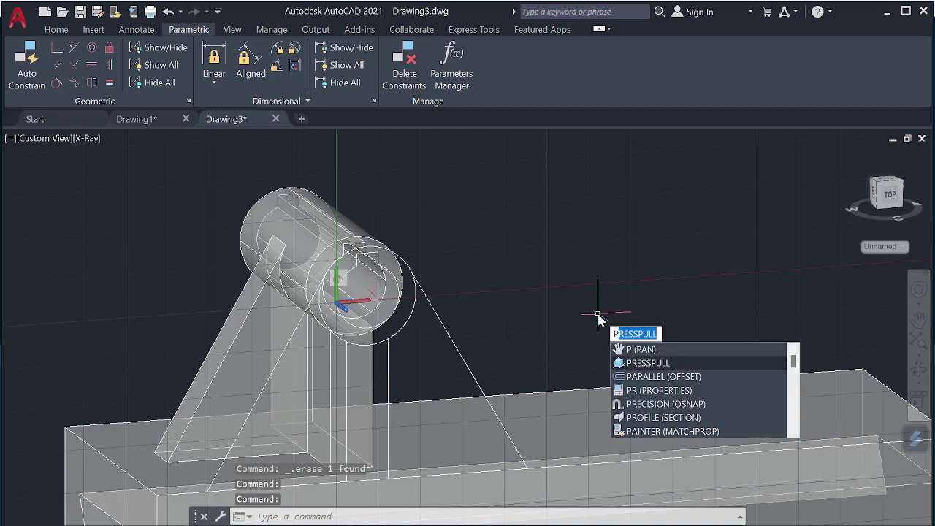
pyautogui.press('Return')
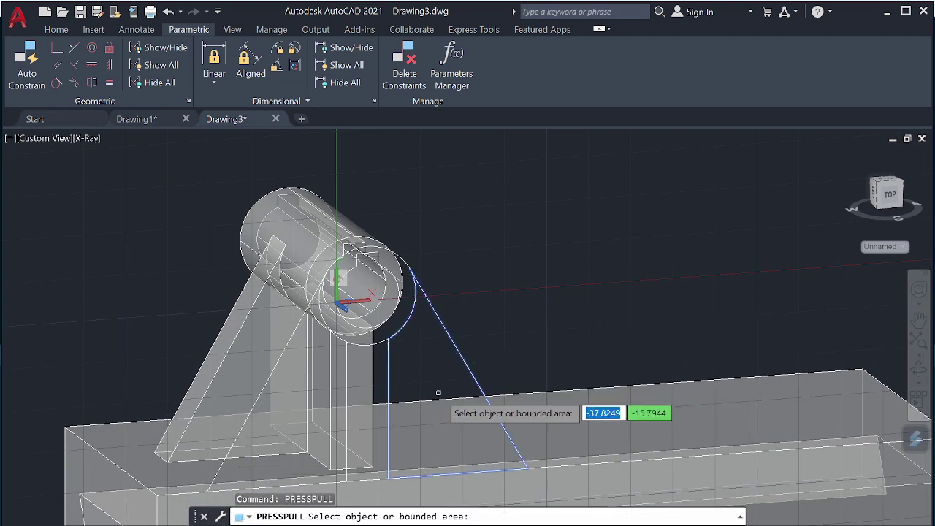
pyautogui.click(438, 389)
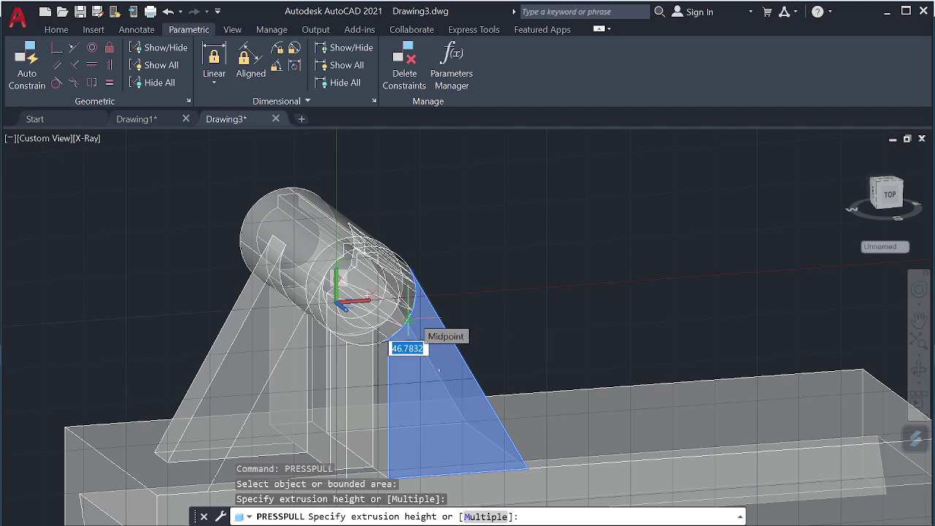
pyautogui.write('40')
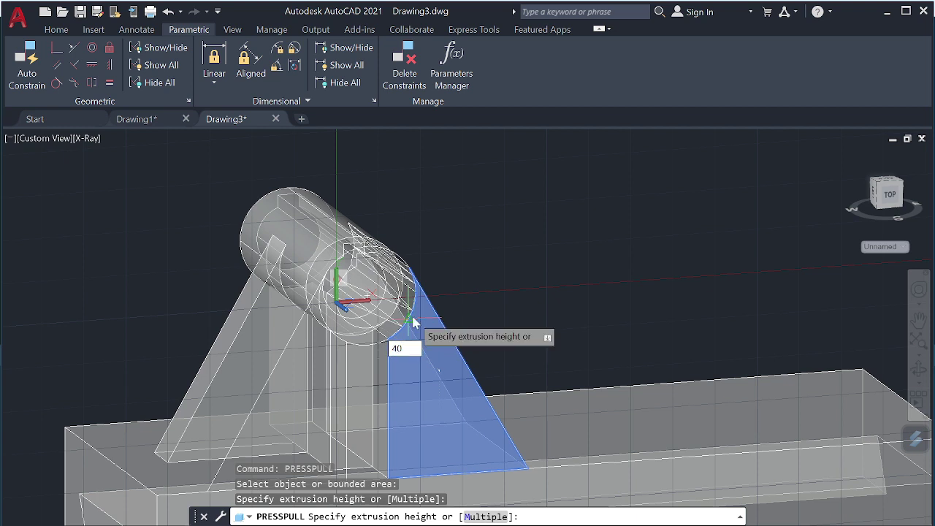
pyautogui.press('Return')
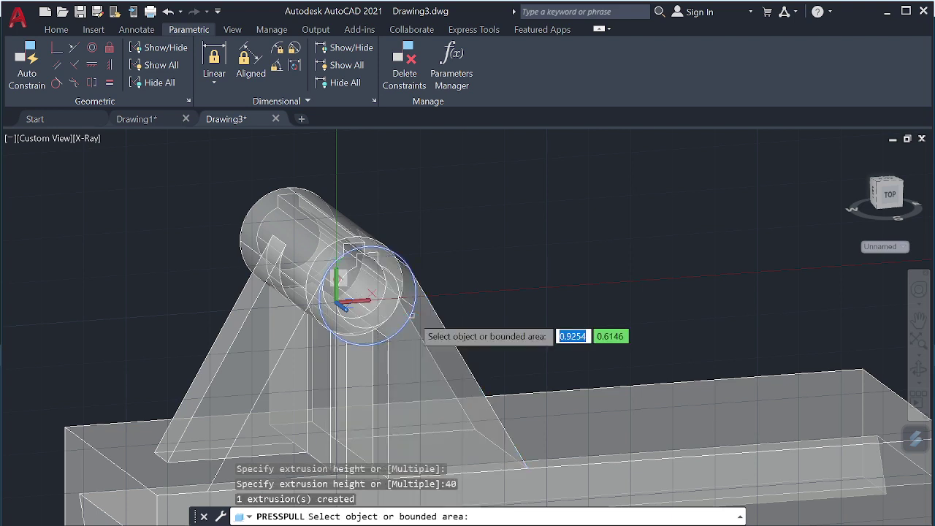
pyautogui.click(436, 385)
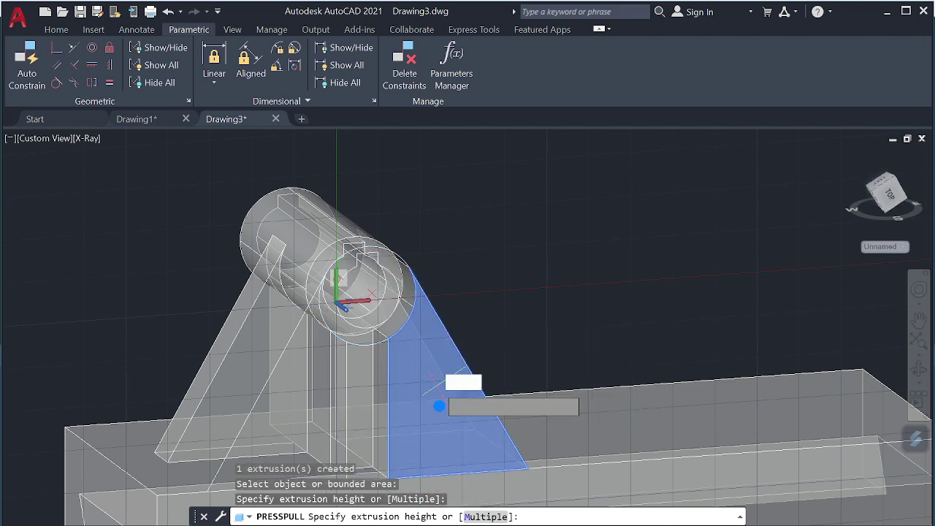
pyautogui.write('50')
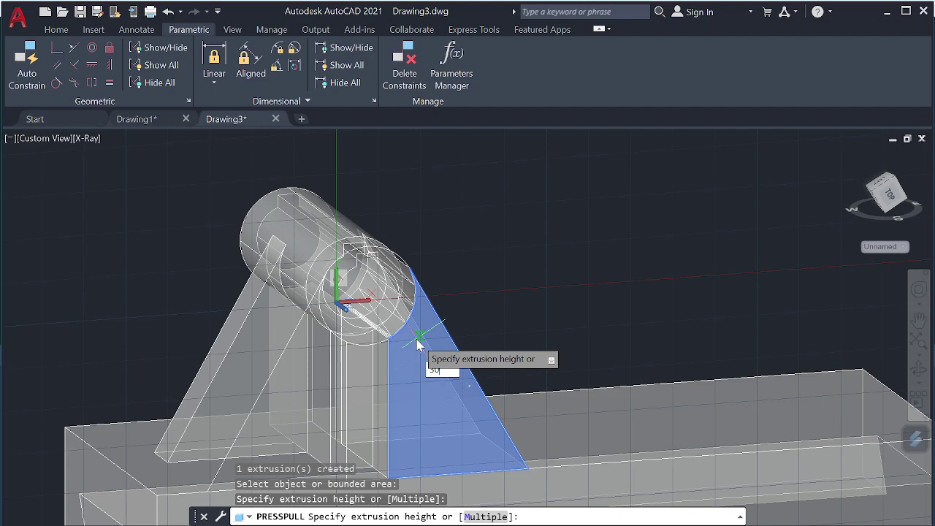
pyautogui.press('Return')
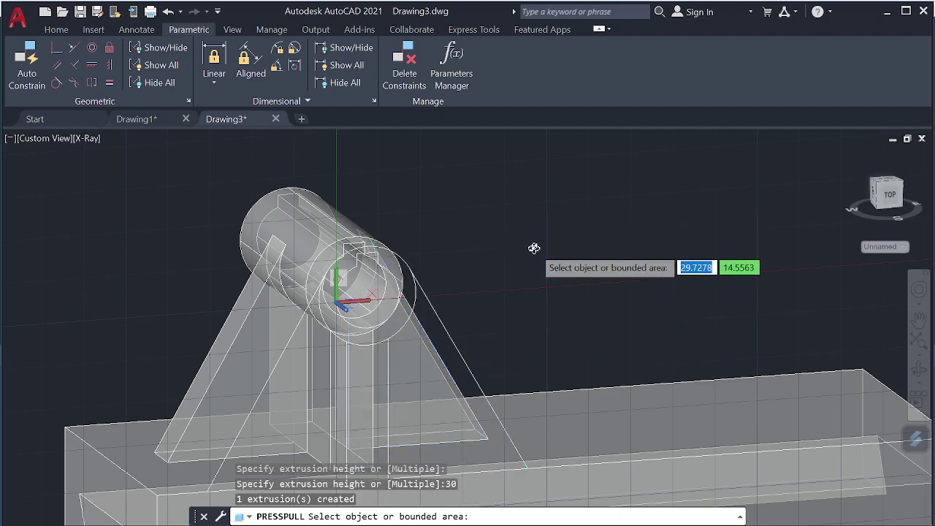
# Orbit to check both ribs and end the press-pull
pyautogui.moveTo(534, 248)
pyautogui.keyDown('shift'); pyautogui.mouseDown(button='middle')
pyautogui.moveTo(618, 255)
pyautogui.moveTo(630, 244)
pyautogui.moveTo(398, 268)
pyautogui.moveTo(526, 258)
pyautogui.moveTo(570, 265)
pyautogui.moveTo(559, 286)
pyautogui.mouseUp(button='middle'); pyautogui.keyUp('shift')
pyautogui.write('un')
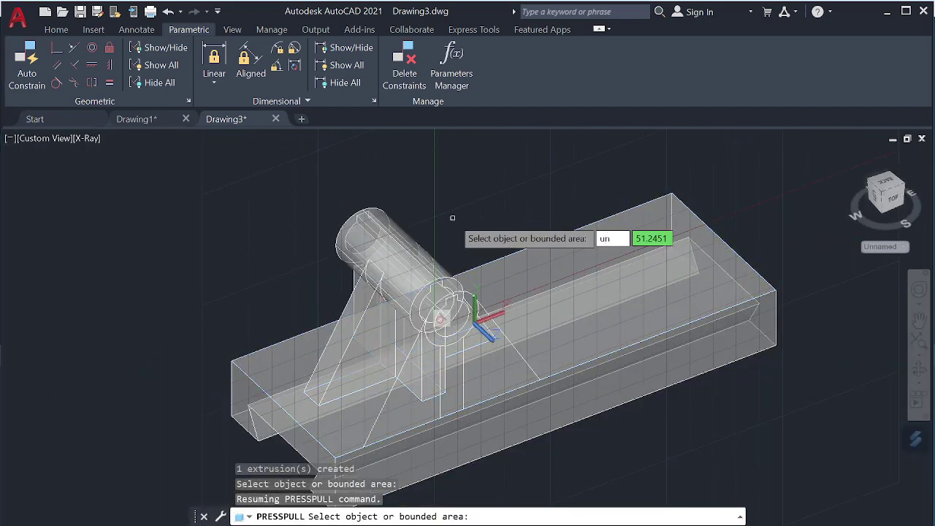
pyautogui.press('Escape')
pyautogui.write('un')
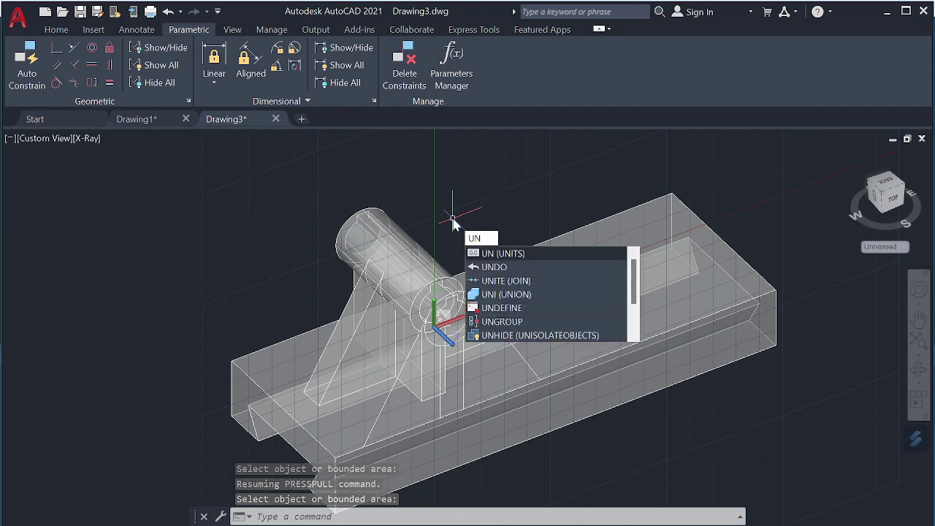
# Union the base box, pipe cylinder, triangular rib and support post, then select the result
pyautogui.press('Return')
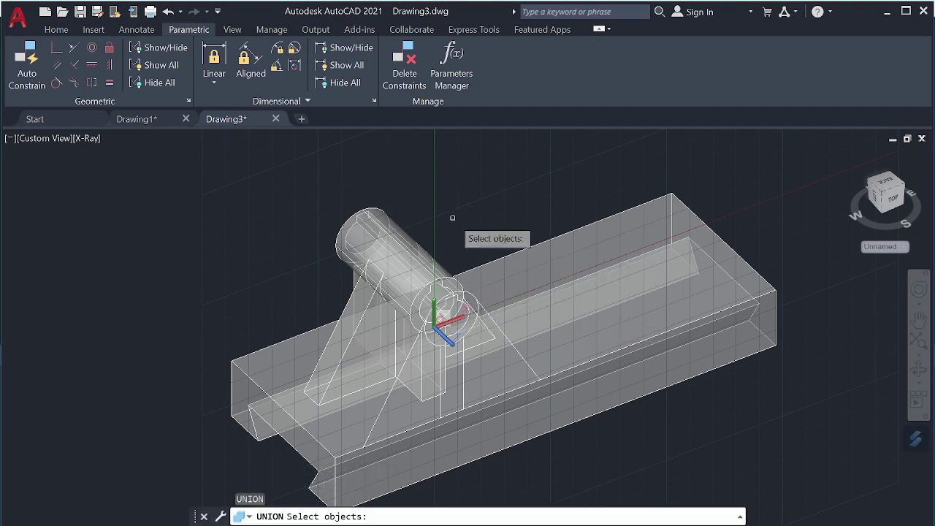
pyautogui.click(563, 276)
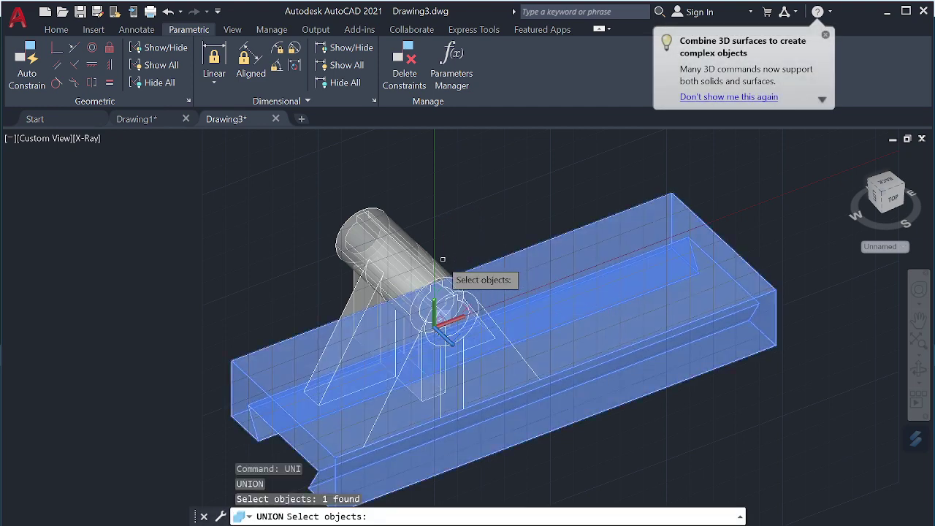
pyautogui.click(442, 289)
pyautogui.click(355, 324)
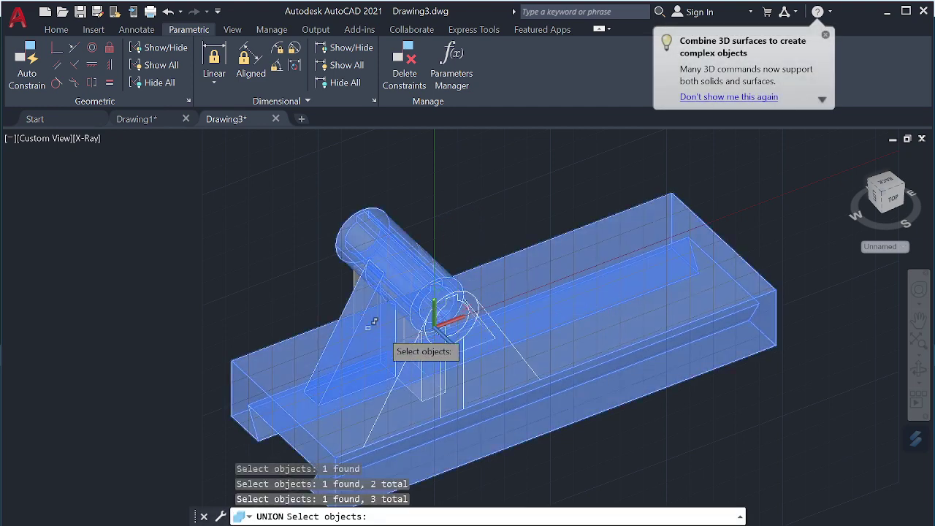
pyautogui.click(474, 333)
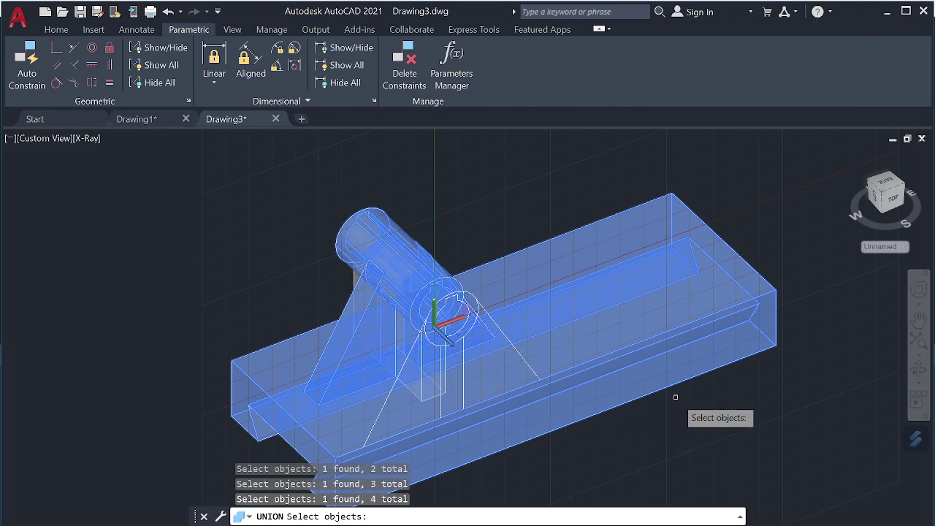
pyautogui.press('Return')
pyautogui.click(588, 303)
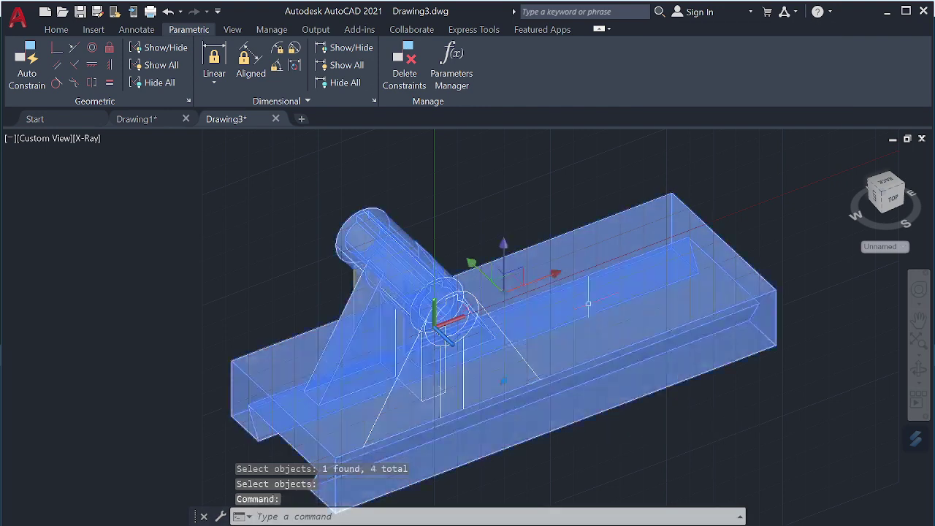
pyautogui.write('m')
pyautogui.press('Return')
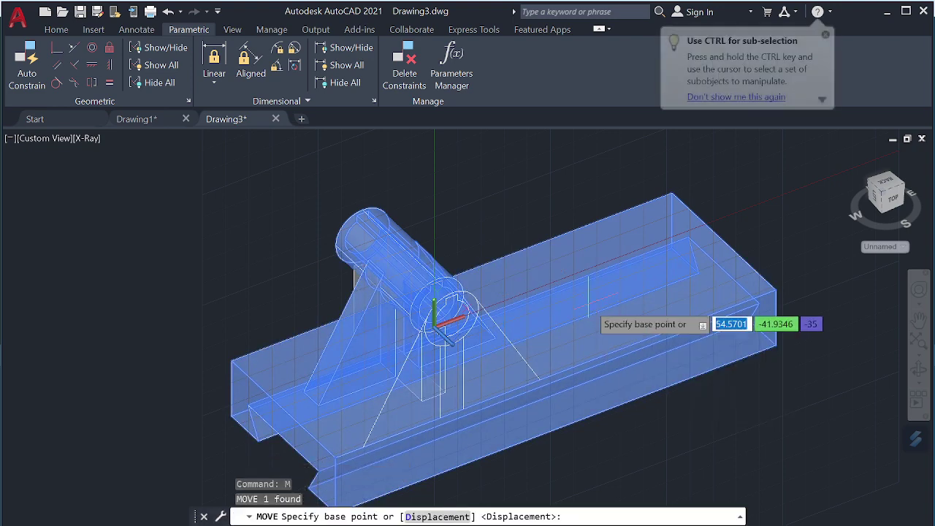
pyautogui.click(588, 298)
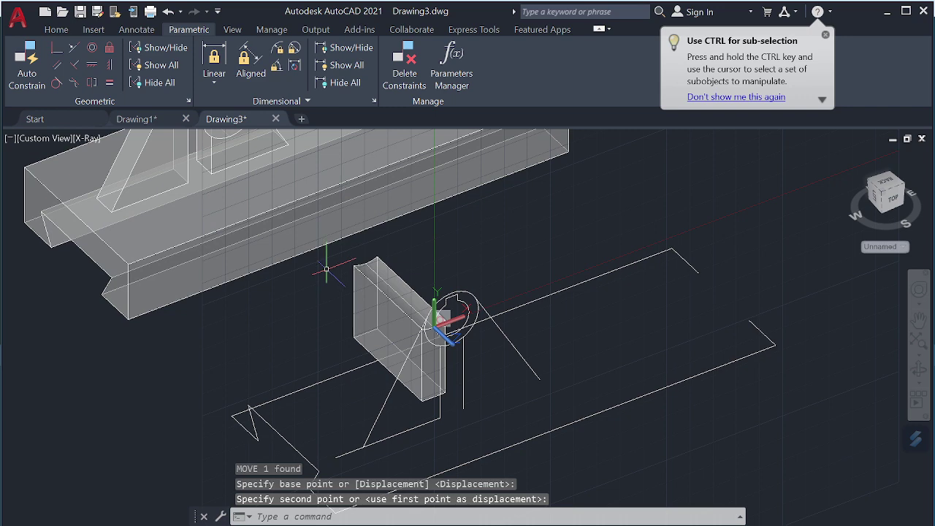
pyautogui.moveTo(308, 237); pyautogui.dragTo(375, 346, button='middle')
pyautogui.click(376, 347)
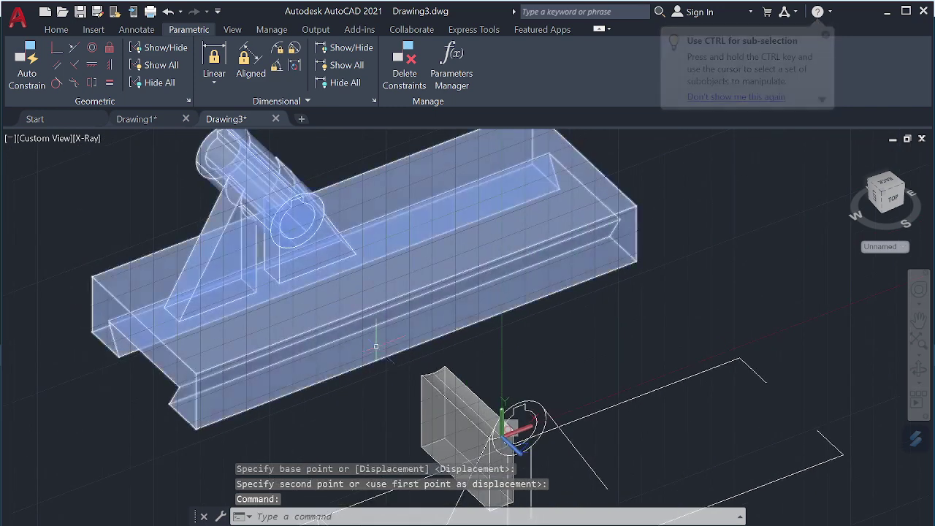
pyautogui.press('Escape')
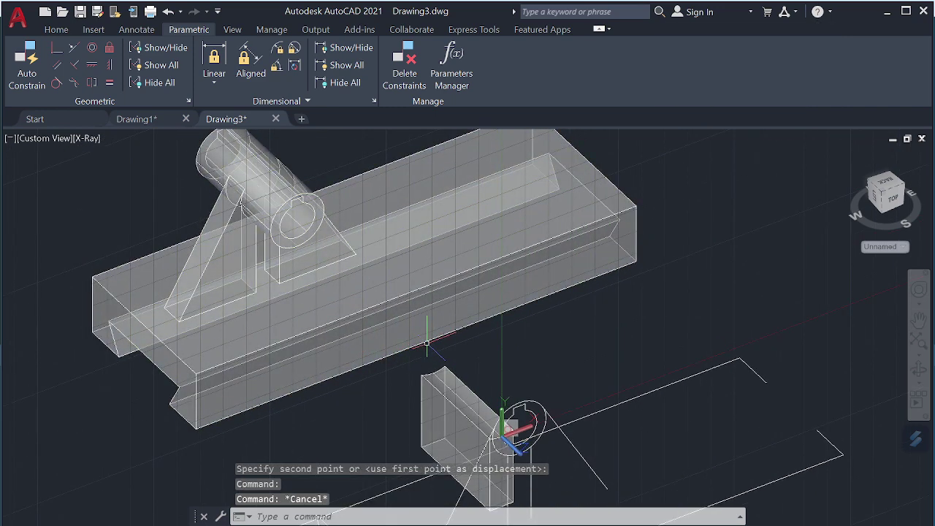
pyautogui.hotkey('ctrl', 'z')
pyautogui.hotkey('ctrl', 'z')
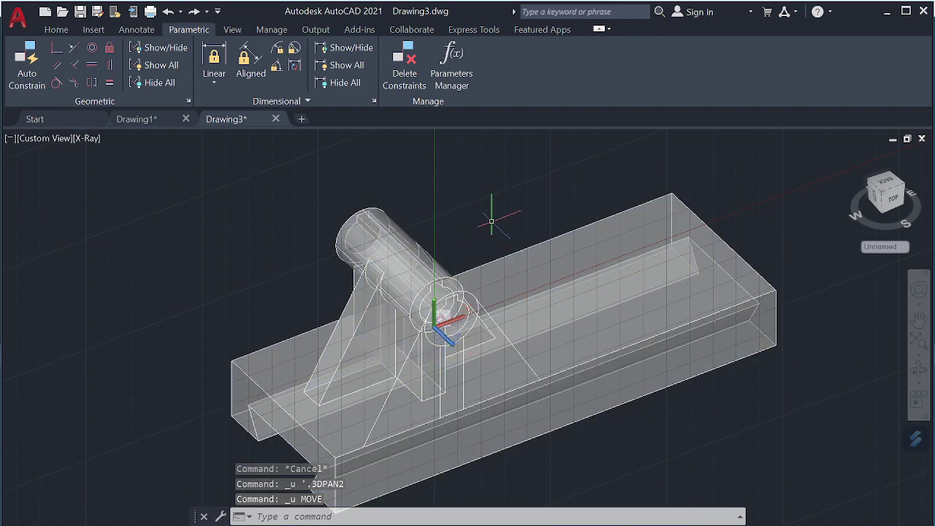
# Abandon a first union attempt and orbit the model to face its front
pyautogui.write('un')
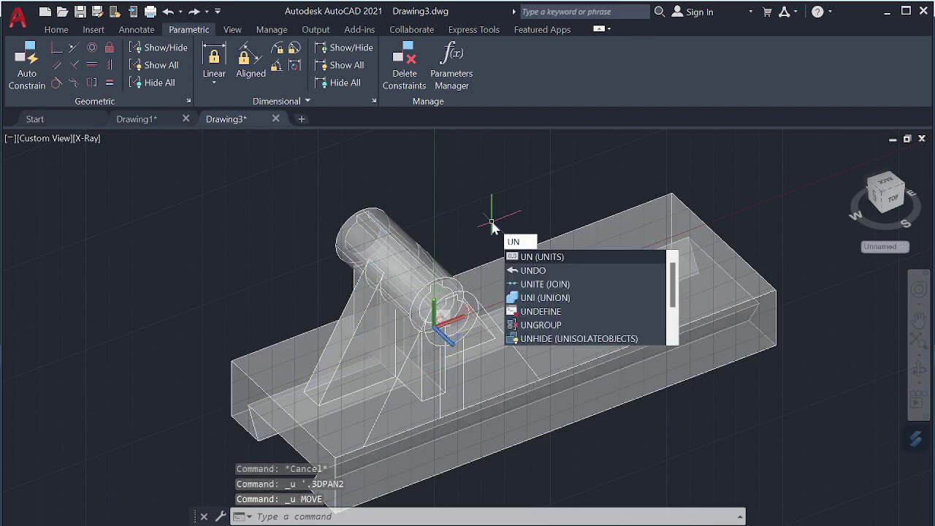
pyautogui.write('i')
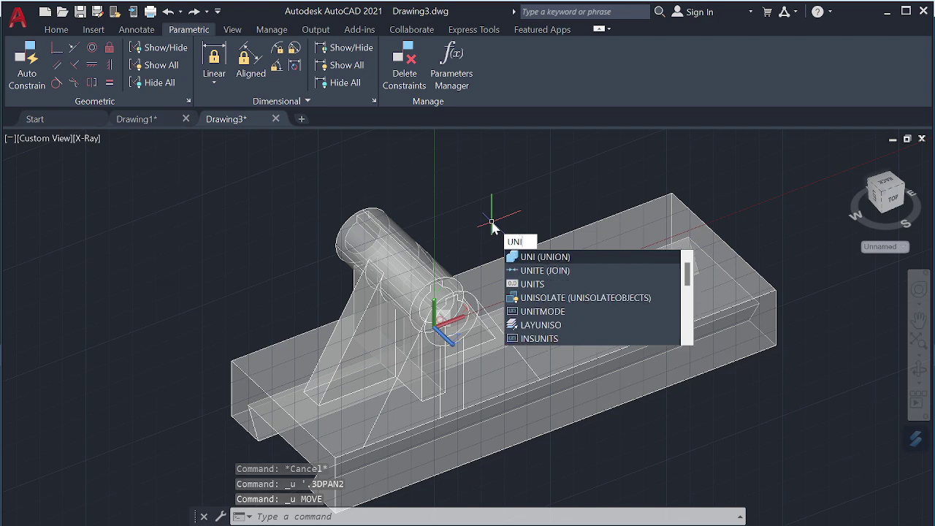
pyautogui.press('Return')
pyautogui.click(566, 327)
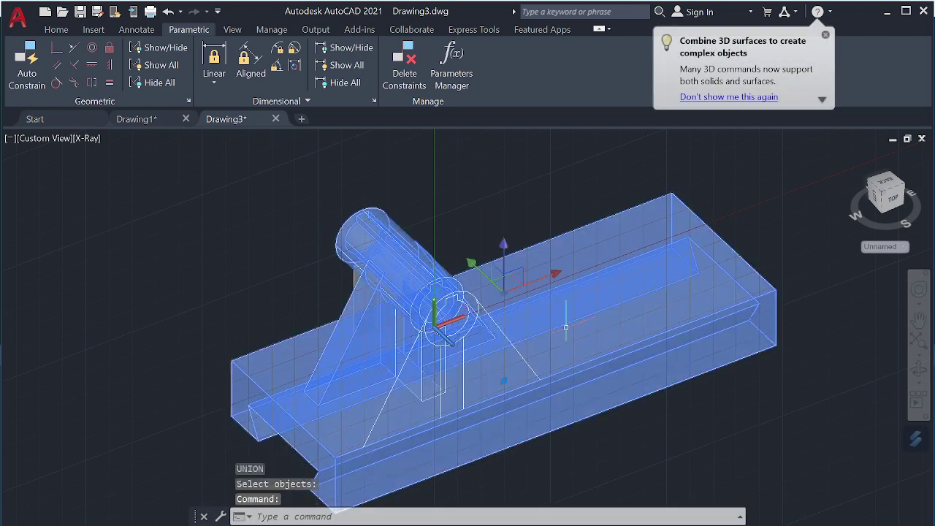
pyautogui.rightClick(371, 409)
pyautogui.click(141, 206)
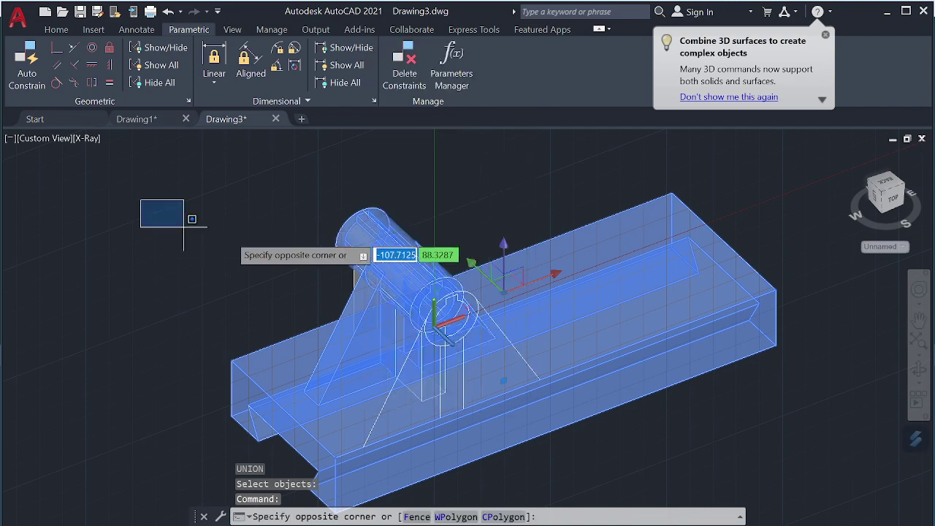
pyautogui.press('Escape')
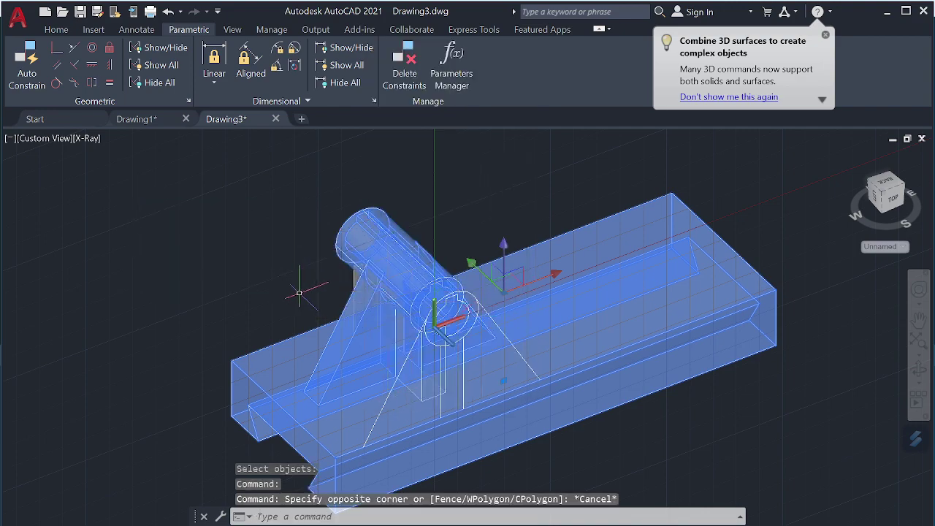
pyautogui.keyDown('shift'); pyautogui.moveTo(299, 293); pyautogui.dragTo(490, 291, button='middle'); pyautogui.keyUp('shift')
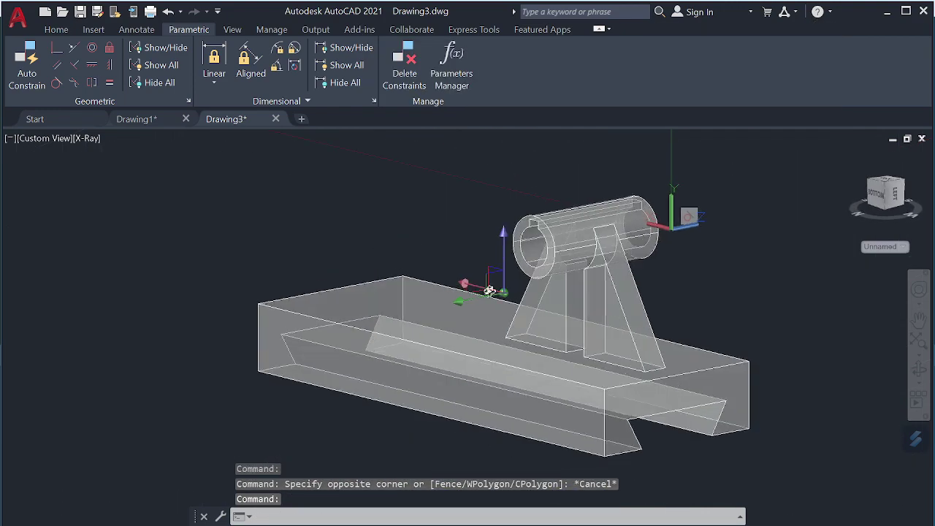
pyautogui.moveTo(490, 290)
pyautogui.keyDown('shift'); pyautogui.mouseDown(button='middle')
pyautogui.moveTo(569, 253)
pyautogui.moveTo(343, 309)
pyautogui.moveTo(248, 309)
pyautogui.moveTo(299, 304)
pyautogui.mouseUp(button='middle'); pyautogui.keyUp('shift')
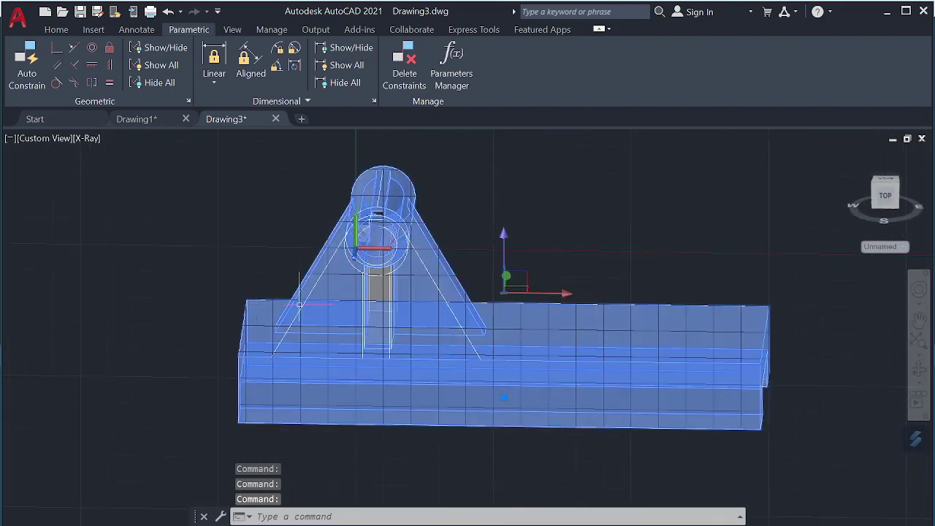
pyautogui.press('Escape')
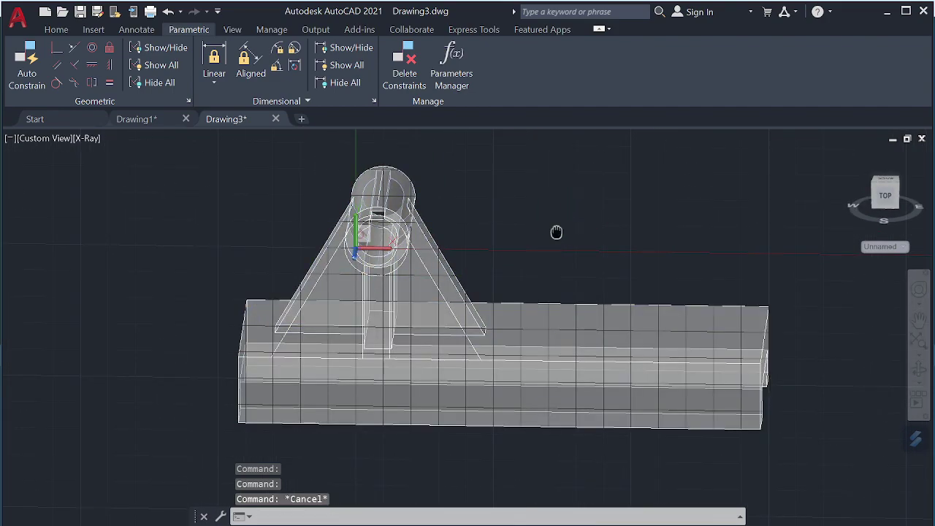
pyautogui.moveTo(556, 232)
pyautogui.keyDown('shift'); pyautogui.mouseDown(button='middle')
pyautogui.moveTo(570, 242)
pyautogui.moveTo(580, 223)
pyautogui.moveTo(599, 231)
pyautogui.moveTo(656, 182)
pyautogui.moveTo(693, 222)
pyautogui.moveTo(730, 235)
pyautogui.moveTo(664, 270)
pyautogui.moveTo(626, 219)
pyautogui.moveTo(627, 198)
pyautogui.mouseUp(button='middle'); pyautogui.keyUp('shift')
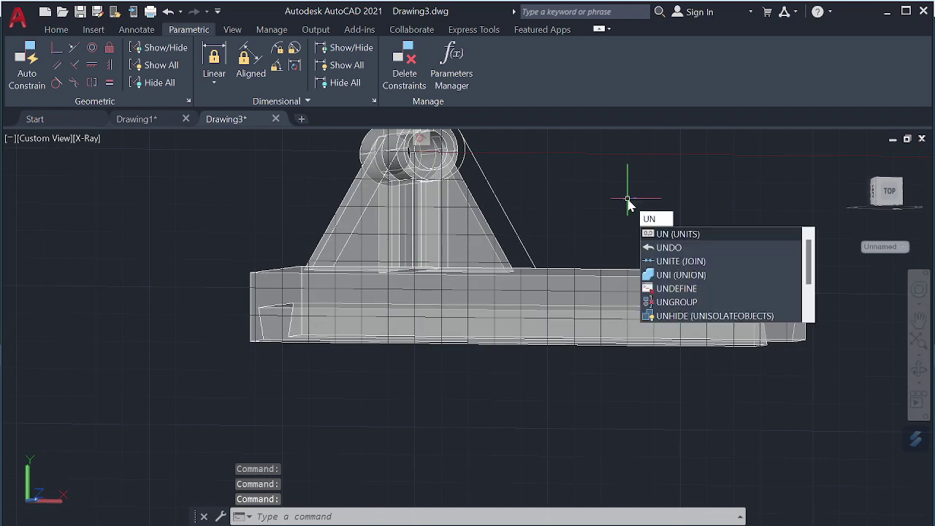
# Union the pipe cylinder with the main bracket body and select the merged solid
pyautogui.press('Down')
pyautogui.press('Down')
pyautogui.press('Down')
pyautogui.press('Return')
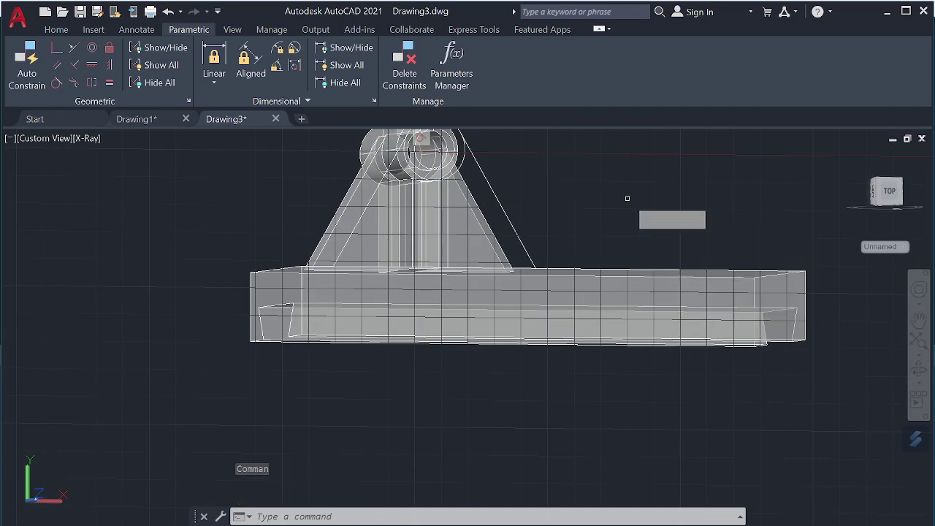
pyautogui.click(424, 226)
pyautogui.click(458, 221)
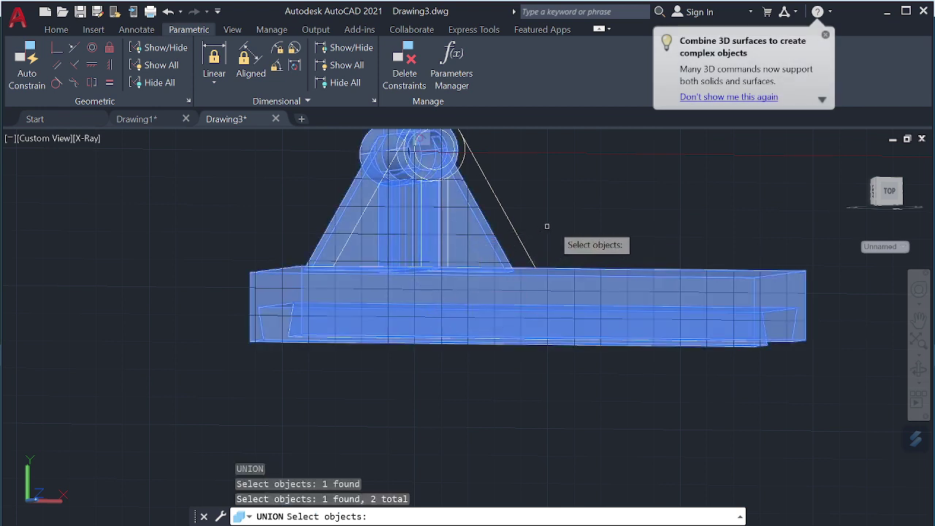
pyautogui.press('Return')
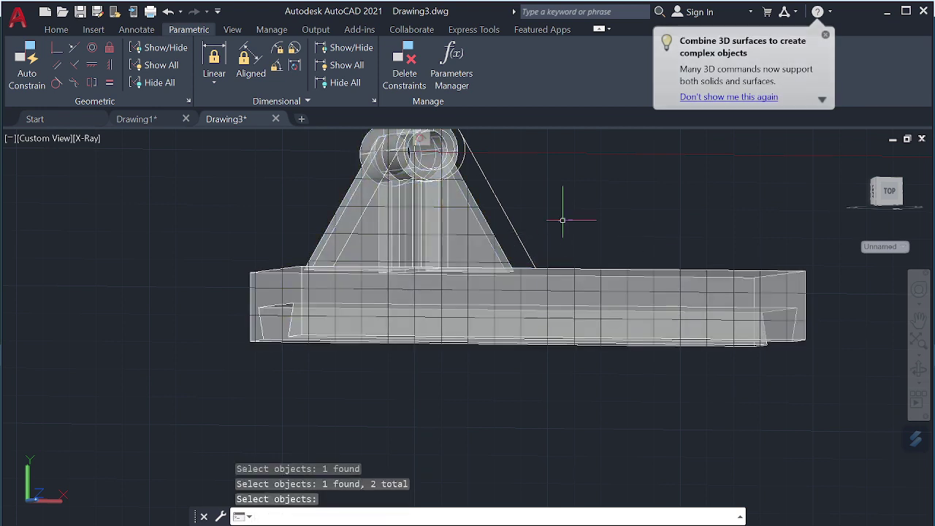
pyautogui.click(440, 243)
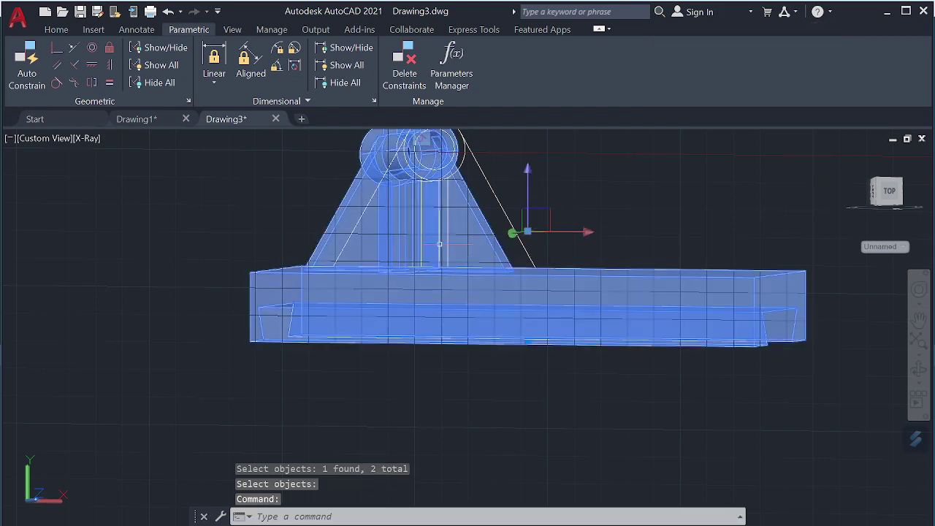
pyautogui.write('m')
pyautogui.press('Return')
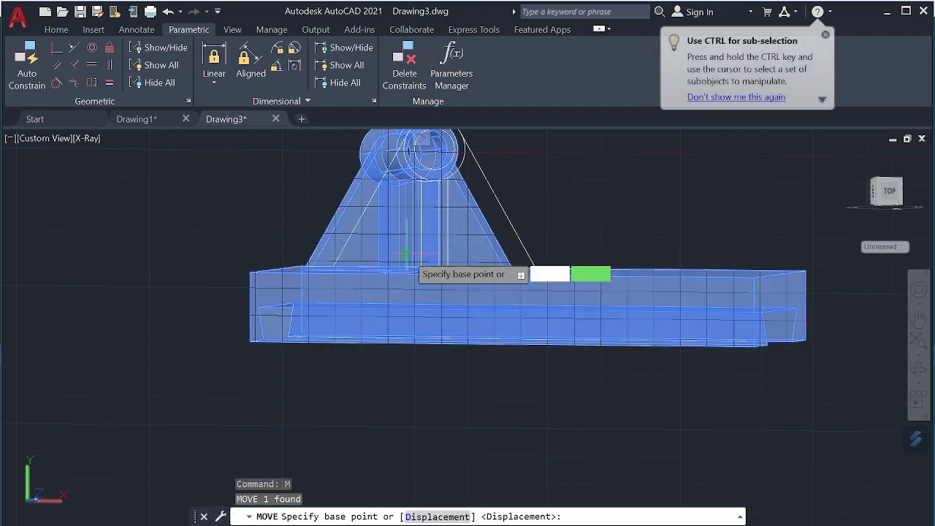
# Shift the solid slightly right and delete the leftover 2D geometry on the left
pyautogui.click(405, 254)
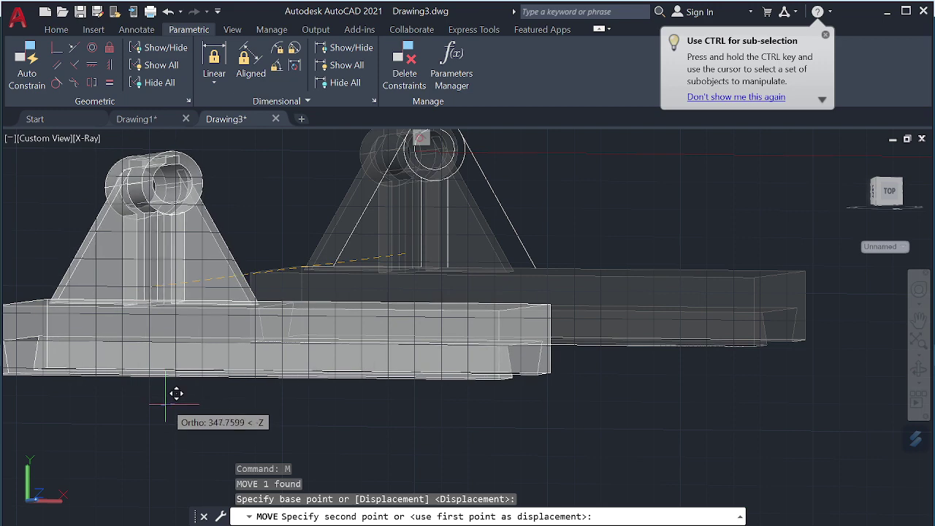
pyautogui.scroll(-5, 177, 387)
pyautogui.click(447, 243)
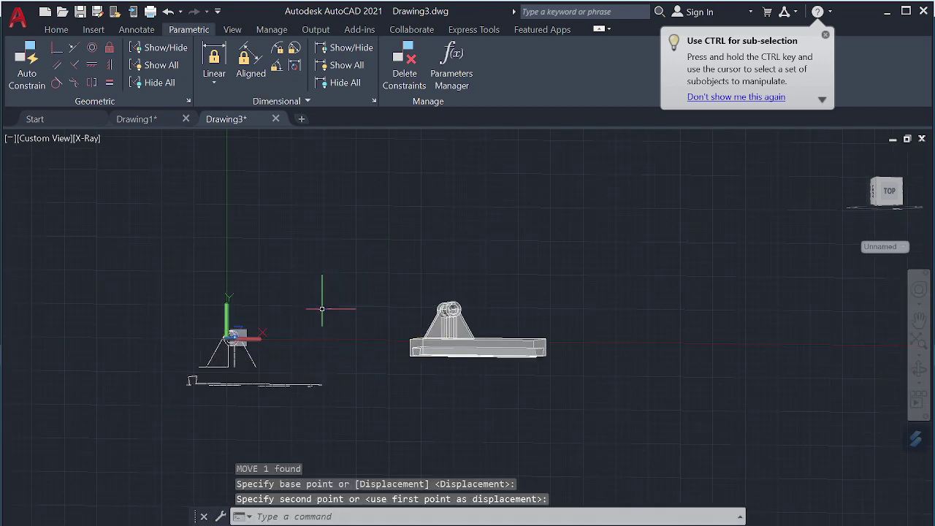
pyautogui.click(176, 285)
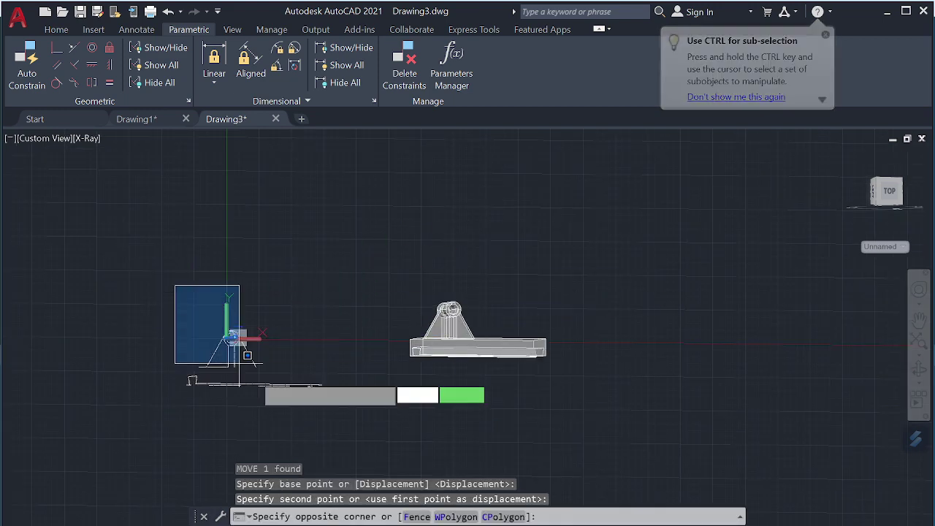
pyautogui.click(340, 442)
pyautogui.press('Delete')
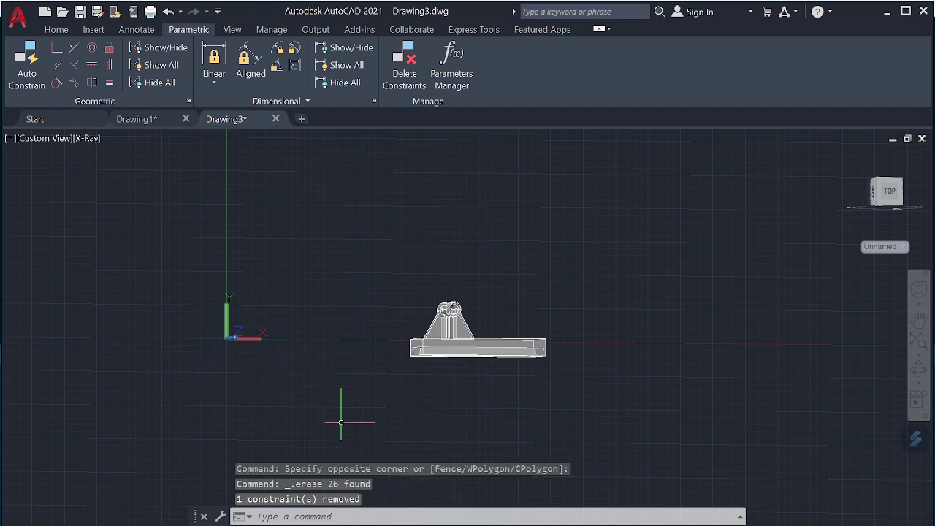
# Move the bracket solid left to sit beside the drawing origin
pyautogui.click(449, 310)
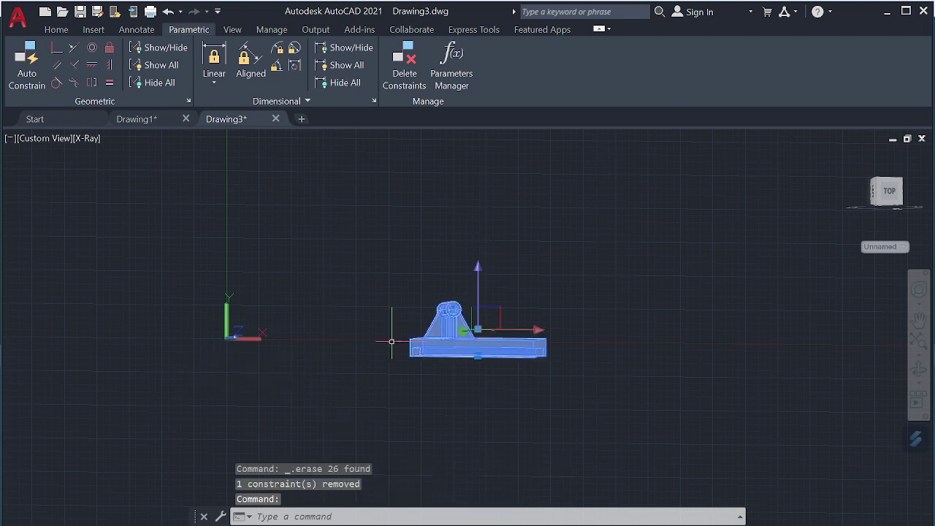
pyautogui.write('m')
pyautogui.press('Return')
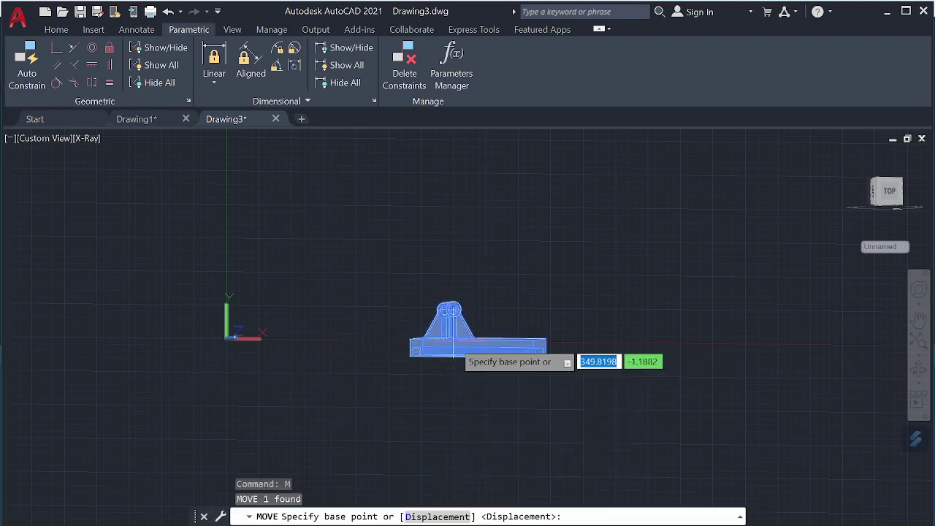
pyautogui.click(456, 350)
pyautogui.click(296, 316)
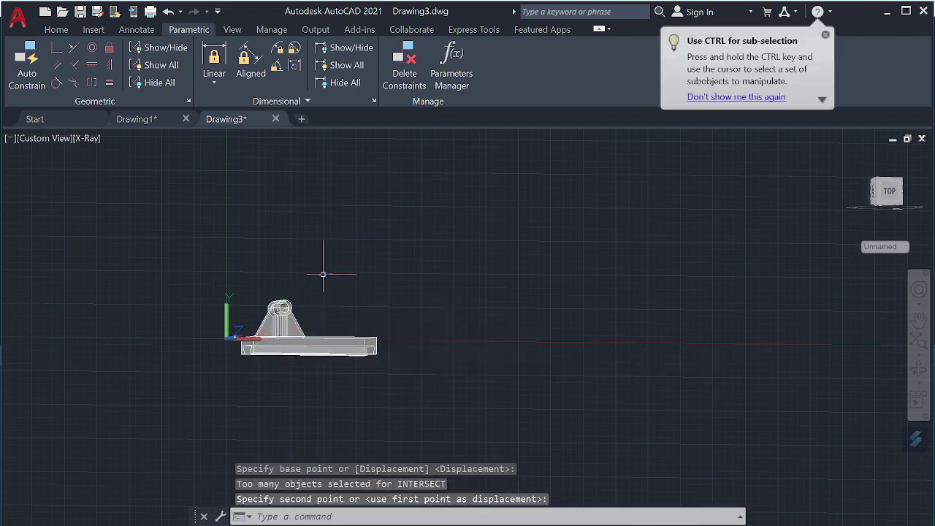
pyautogui.scroll(2, 324, 311)
pyautogui.scroll(4, 302, 326)
# Orbit to a front view and change the visual style from X-Ray to Shaded with edges
pyautogui.moveTo(378, 351)
pyautogui.keyDown('shift'); pyautogui.mouseDown(button='middle')
pyautogui.moveTo(245, 346)
pyautogui.moveTo(61, 368)
pyautogui.mouseUp(button='middle'); pyautogui.keyUp('shift')
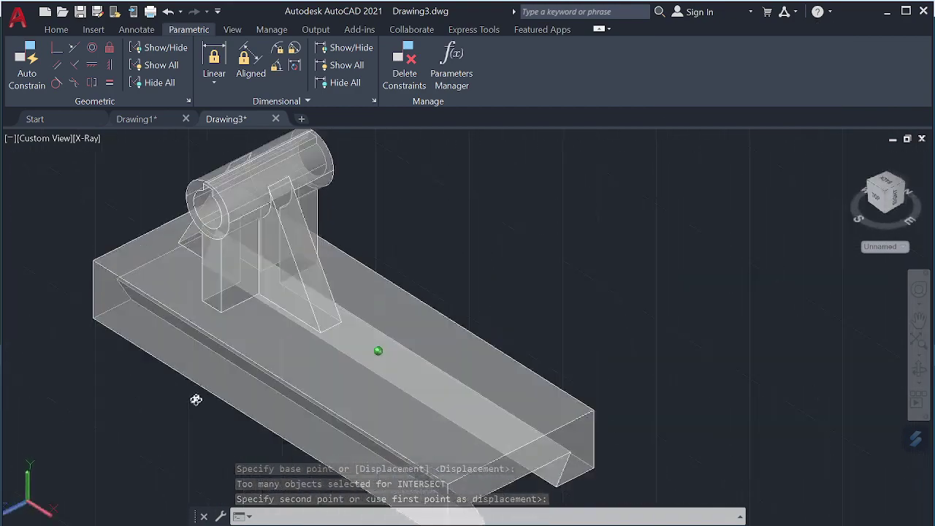
pyautogui.moveTo(61, 367)
pyautogui.keyDown('shift'); pyautogui.mouseDown(button='middle')
pyautogui.moveTo(258, 387)
pyautogui.moveTo(351, 372)
pyautogui.mouseUp(button='middle'); pyautogui.keyUp('shift')
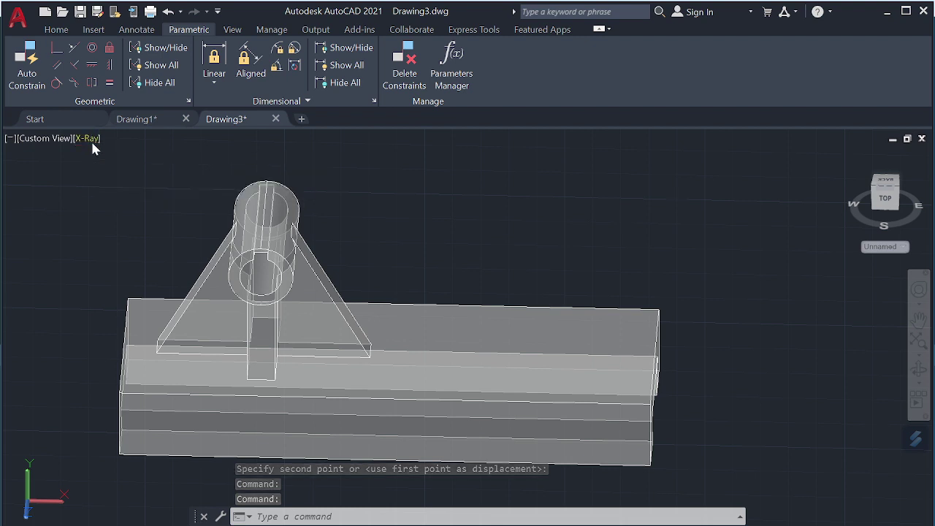
pyautogui.click(91, 143)
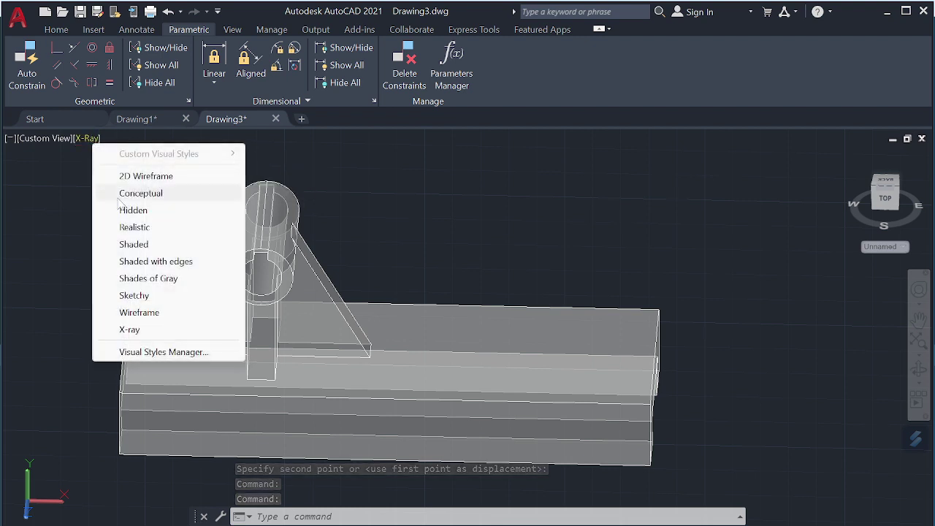
pyautogui.click(156, 260)
pyautogui.keyDown('shift'); pyautogui.moveTo(449, 289); pyautogui.dragTo(457, 269, button='middle'); pyautogui.keyUp('shift')
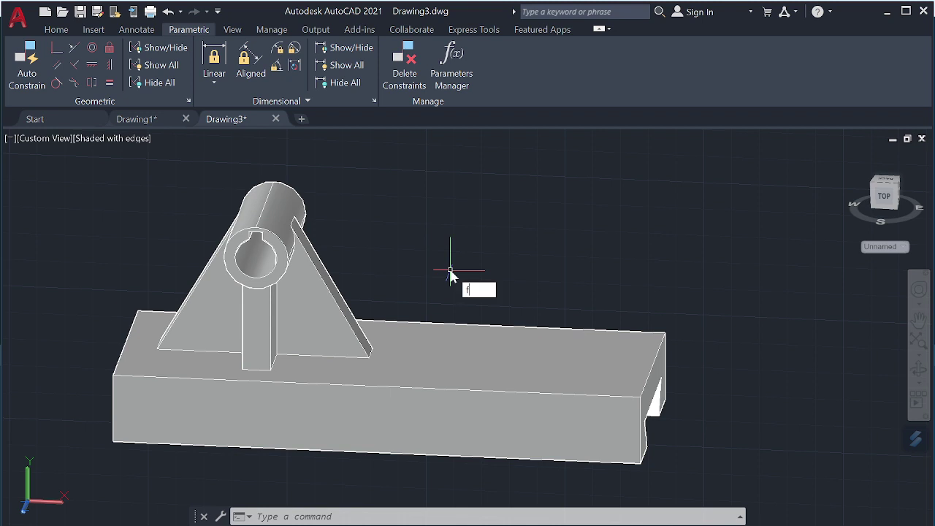
# Begin a radius-3 edge fillet on post and rib joint edges, then cancel it
pyautogui.press('Down')
pyautogui.press('Down')
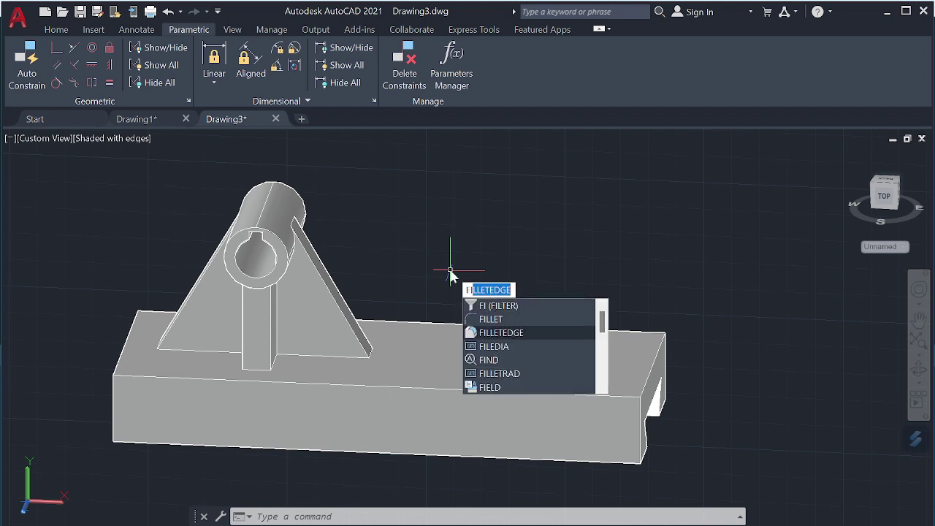
pyautogui.press('Return')
pyautogui.write('r')
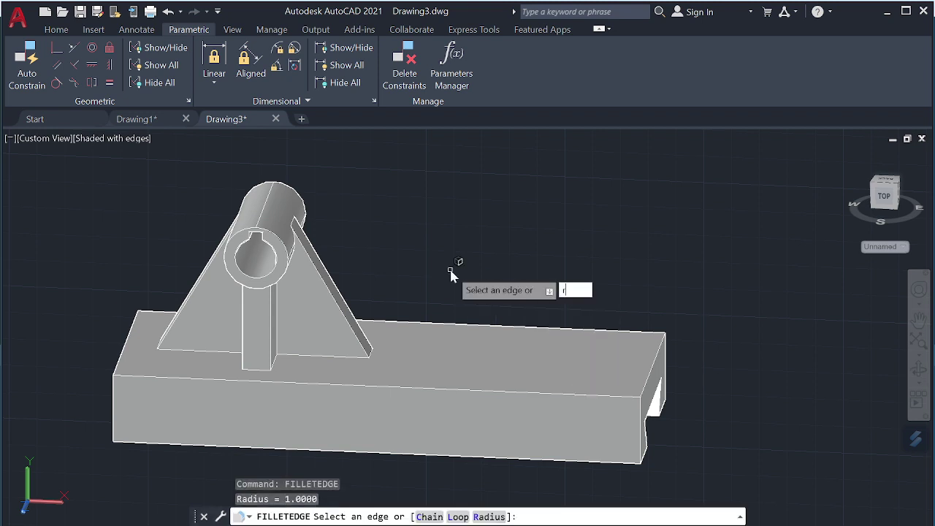
pyautogui.press('Return')
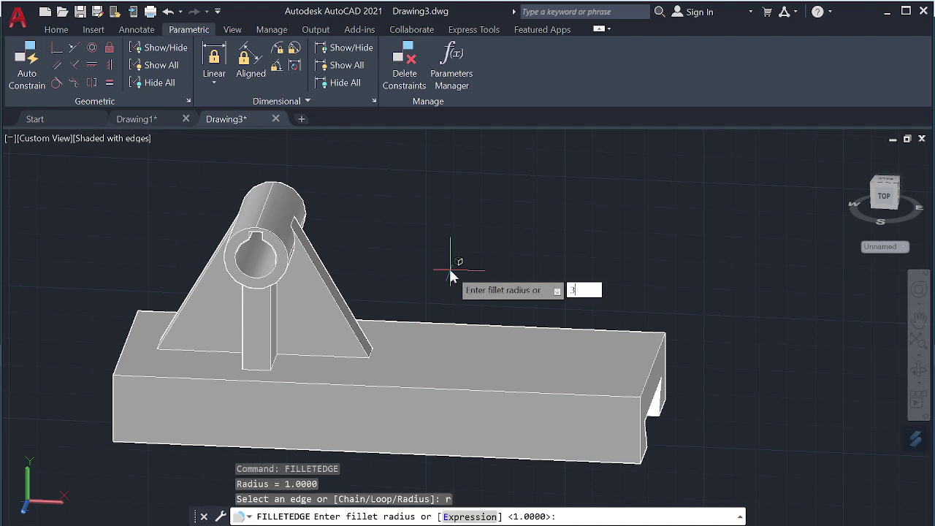
pyautogui.press('Return')
pyautogui.keyDown('shift'); pyautogui.moveTo(430, 266); pyautogui.dragTo(367, 271, button='middle'); pyautogui.keyUp('shift')
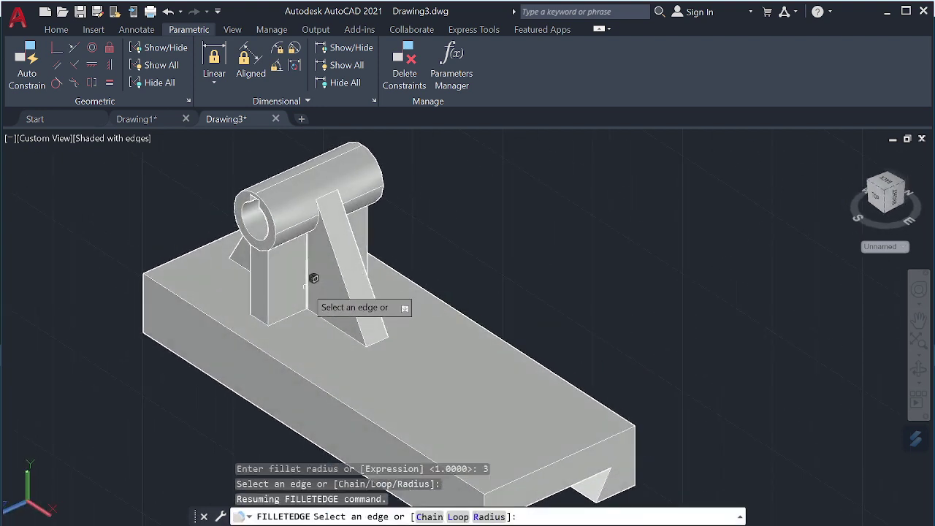
pyautogui.click(309, 277)
pyautogui.click(321, 309)
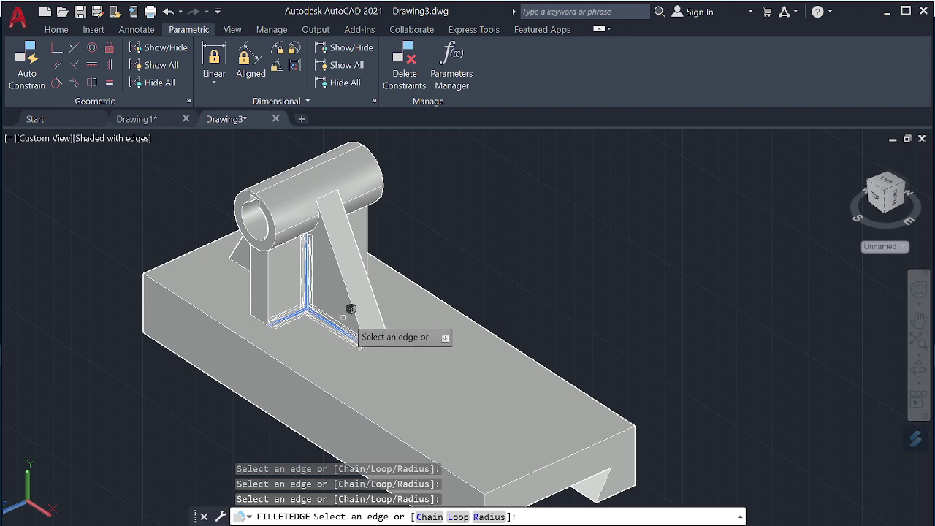
pyautogui.moveTo(424, 292)
pyautogui.keyDown('shift'); pyautogui.mouseDown(button='middle')
pyautogui.moveTo(339, 289)
pyautogui.moveTo(334, 279)
pyautogui.mouseUp(button='middle'); pyautogui.keyUp('shift')
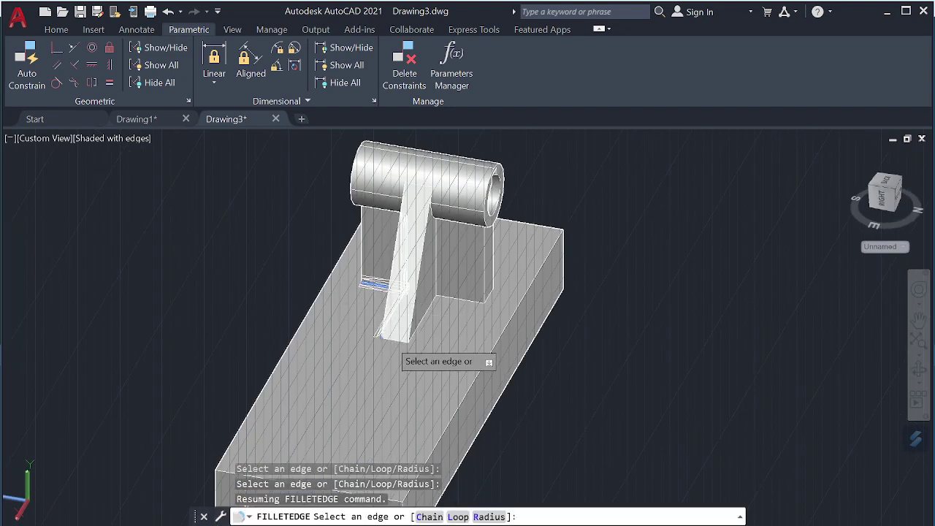
pyautogui.click(394, 338)
pyautogui.click(430, 307)
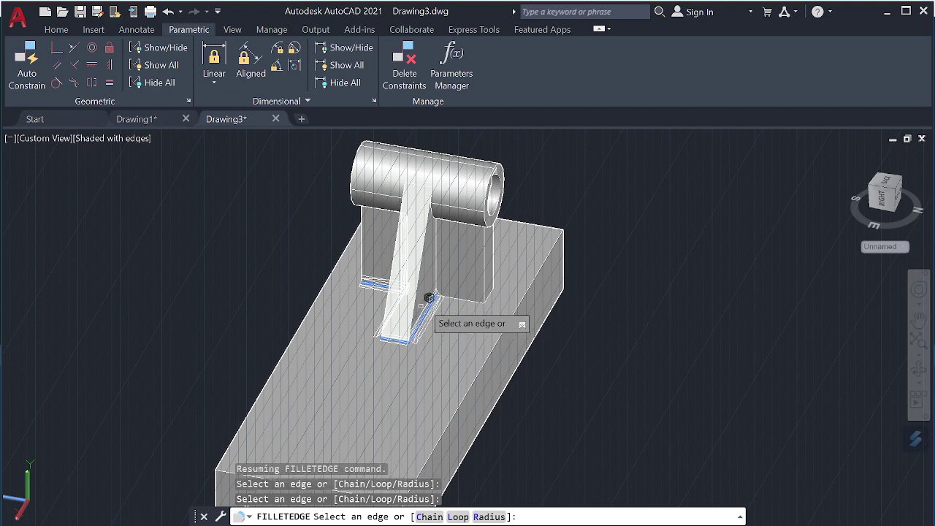
pyautogui.click(437, 265)
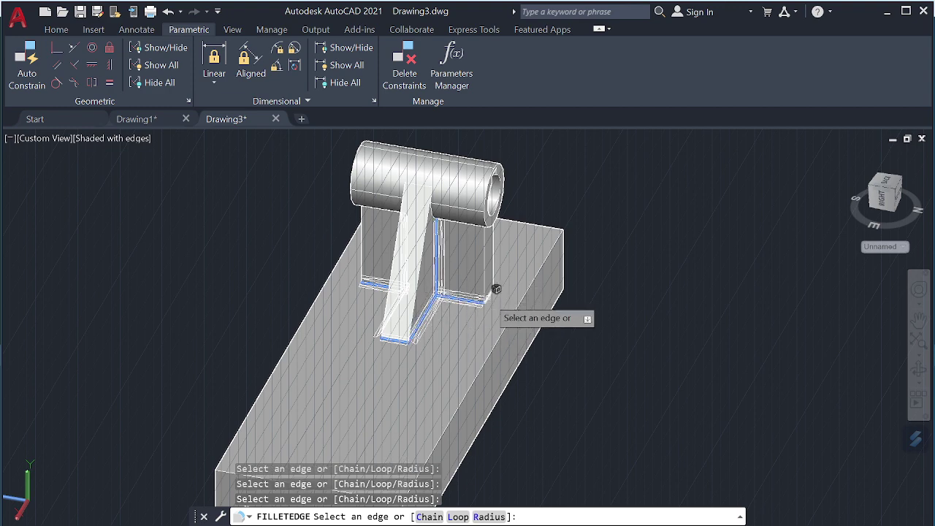
pyautogui.moveTo(588, 226)
pyautogui.keyDown('shift'); pyautogui.mouseDown(button='middle')
pyautogui.moveTo(516, 223)
pyautogui.moveTo(461, 203)
pyautogui.mouseUp(button='middle'); pyautogui.keyUp('shift')
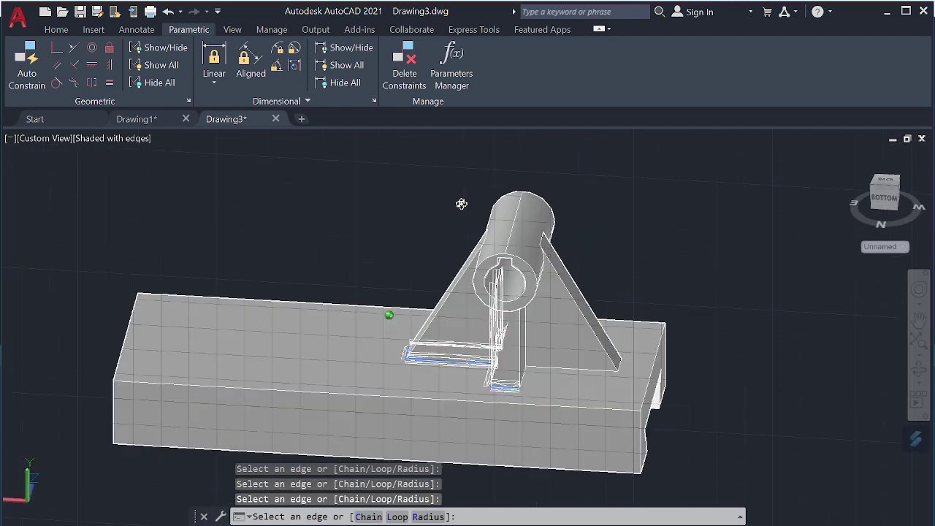
pyautogui.click(520, 380)
pyautogui.press('Escape')
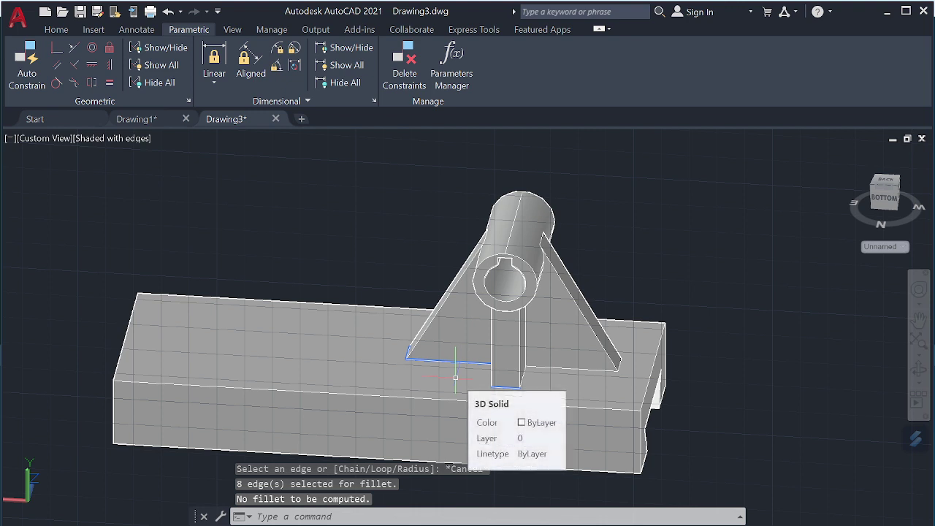
# Restart FILLETEDGE at radius 3 and pick the post's vertical, base-joint and short edges
pyautogui.write('fi')
pyautogui.press('Down')
pyautogui.press('Down')
pyautogui.press('Return')
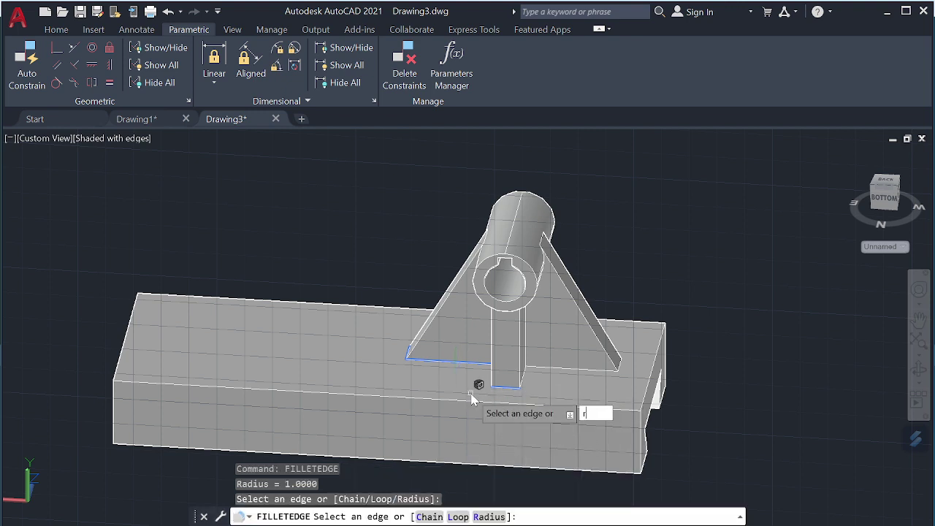
pyautogui.press('Return')
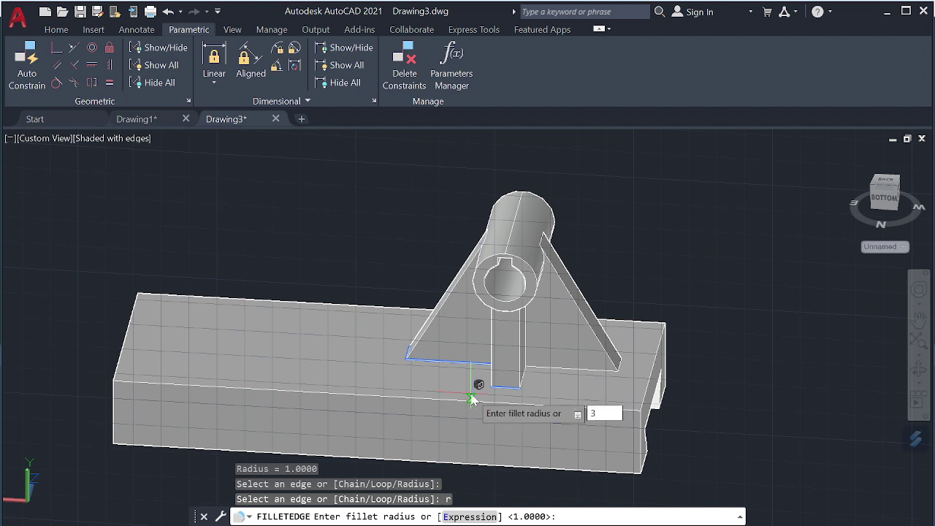
pyautogui.press('Return')
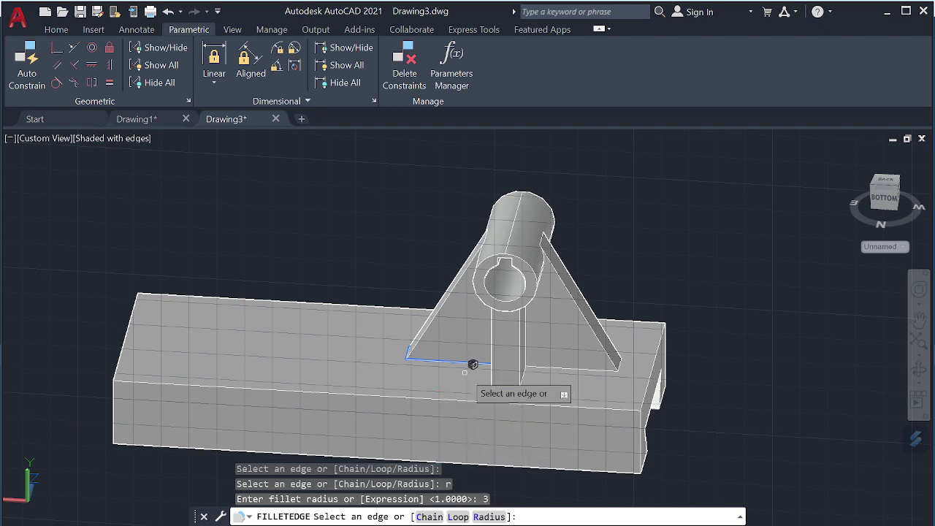
pyautogui.click(533, 341)
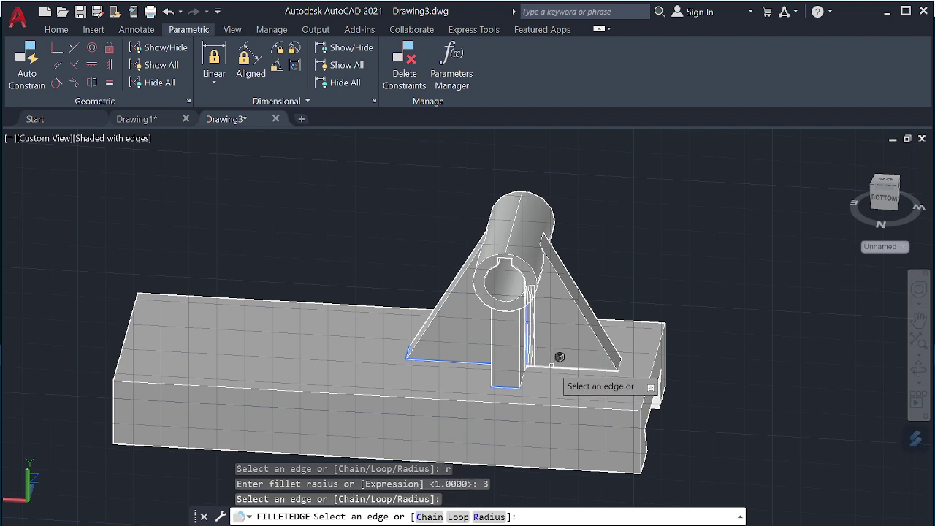
pyautogui.click(549, 365)
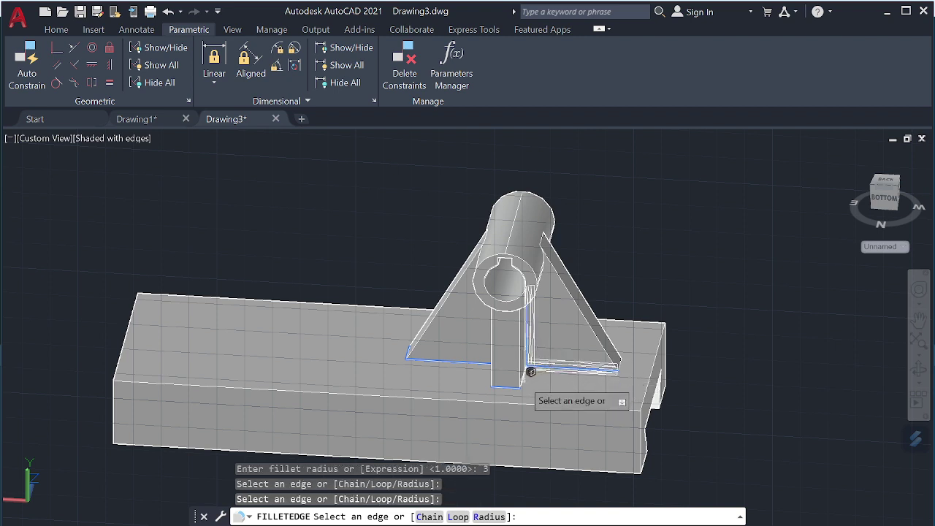
pyautogui.click(531, 372)
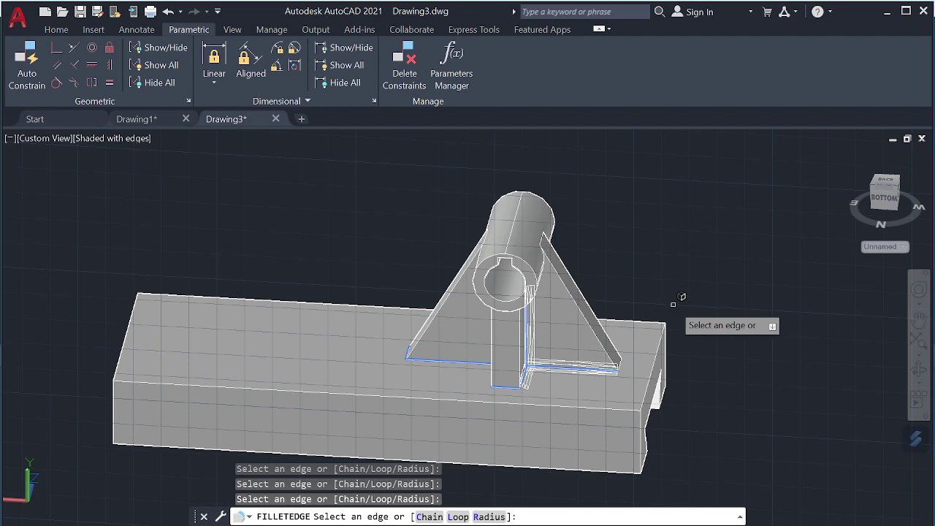
pyautogui.keyDown('shift'); pyautogui.rightClick(673, 304); pyautogui.keyUp('shift')
pyautogui.press('Escape')
# Pick further rib and upright joint edges on the post's other side
pyautogui.keyDown('shift'); pyautogui.moveTo(636, 301); pyautogui.dragTo(515, 296, button='middle'); pyautogui.keyUp('shift')
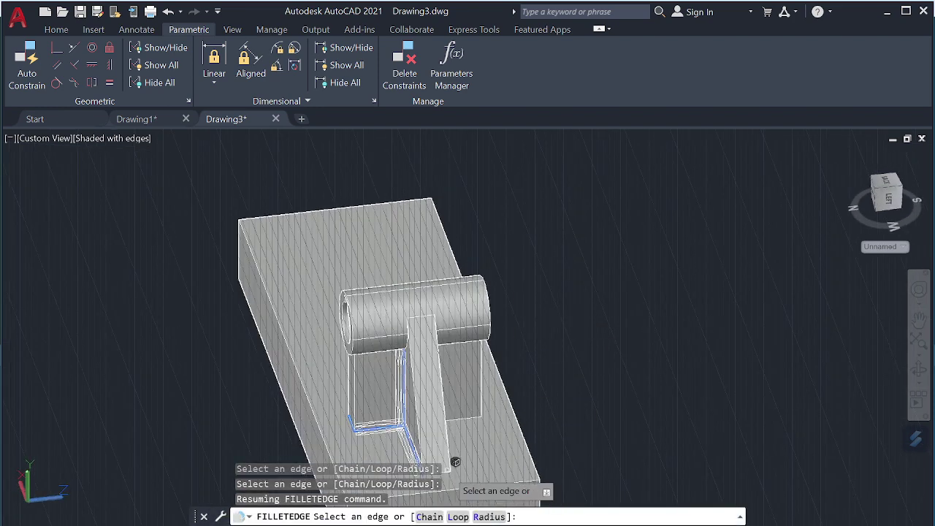
pyautogui.click(454, 463)
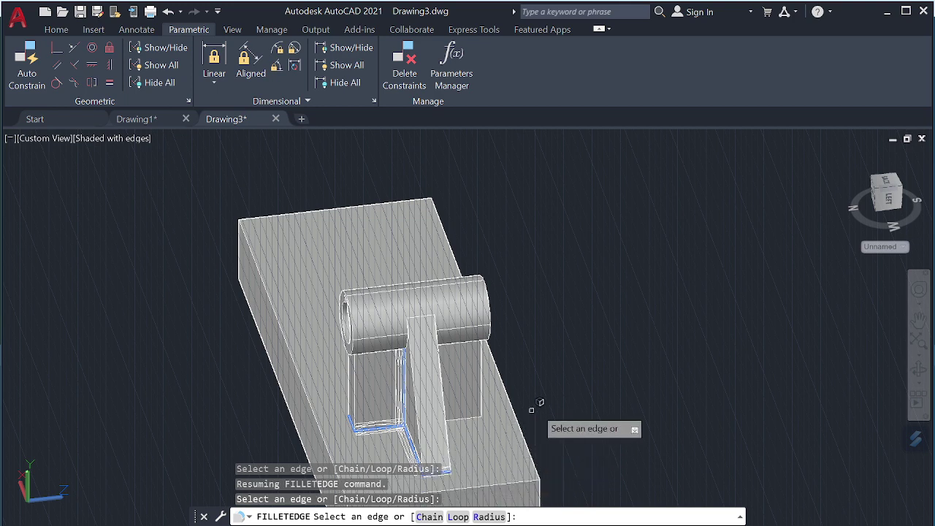
pyautogui.keyDown('shift'); pyautogui.moveTo(539, 405); pyautogui.dragTo(458, 394, button='middle'); pyautogui.keyUp('shift')
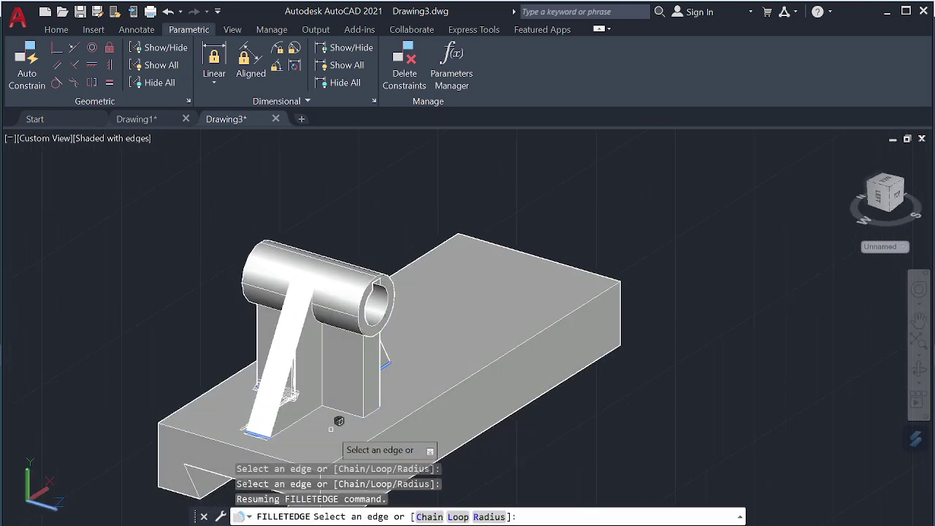
pyautogui.click(312, 411)
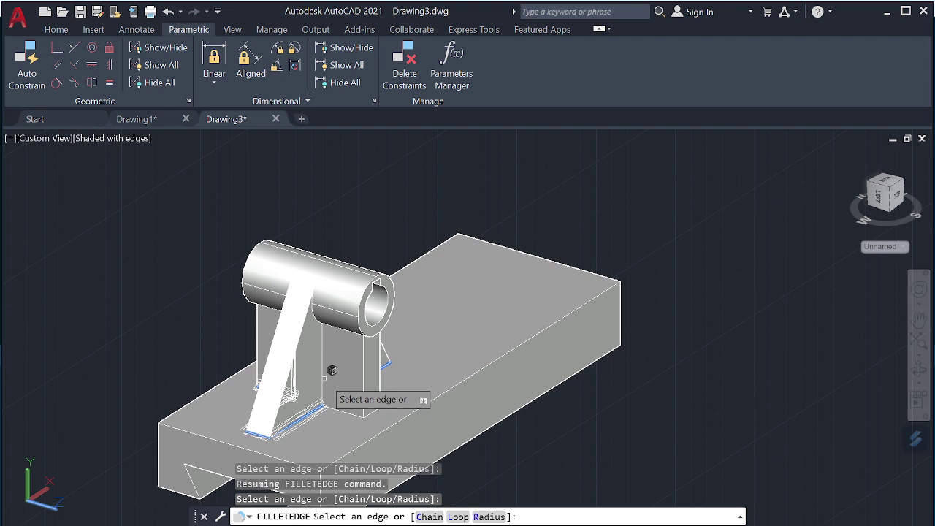
pyautogui.click(331, 380)
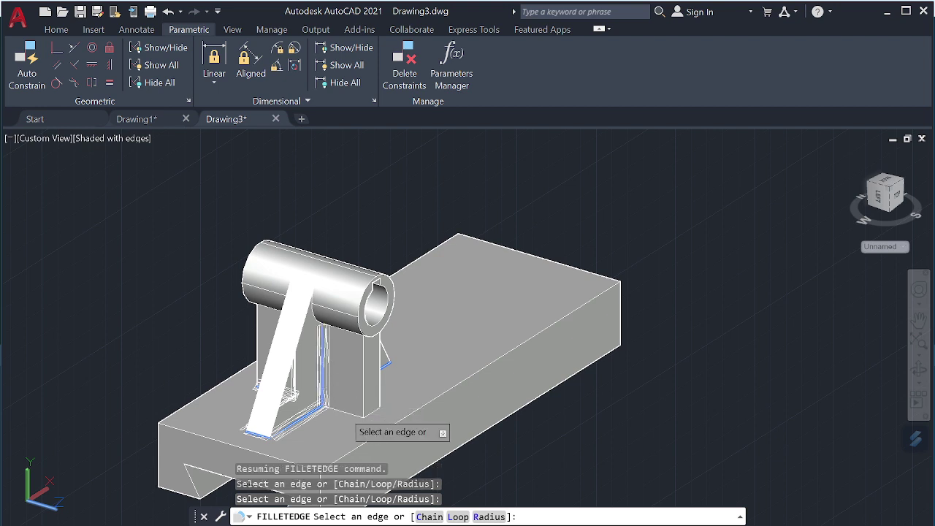
pyautogui.click(352, 409)
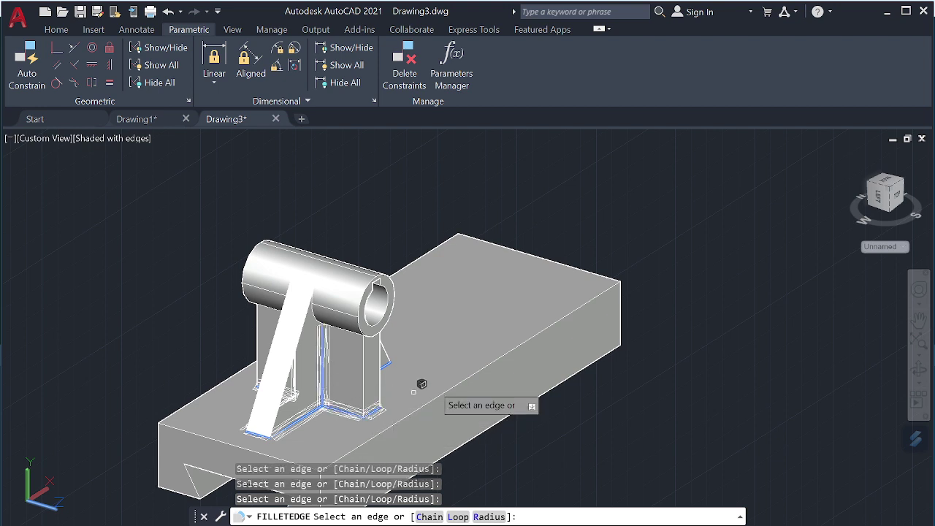
pyautogui.moveTo(450, 354)
pyautogui.keyDown('shift'); pyautogui.mouseDown(button='middle')
pyautogui.moveTo(305, 363)
pyautogui.moveTo(253, 310)
pyautogui.mouseUp(button='middle'); pyautogui.keyUp('shift')
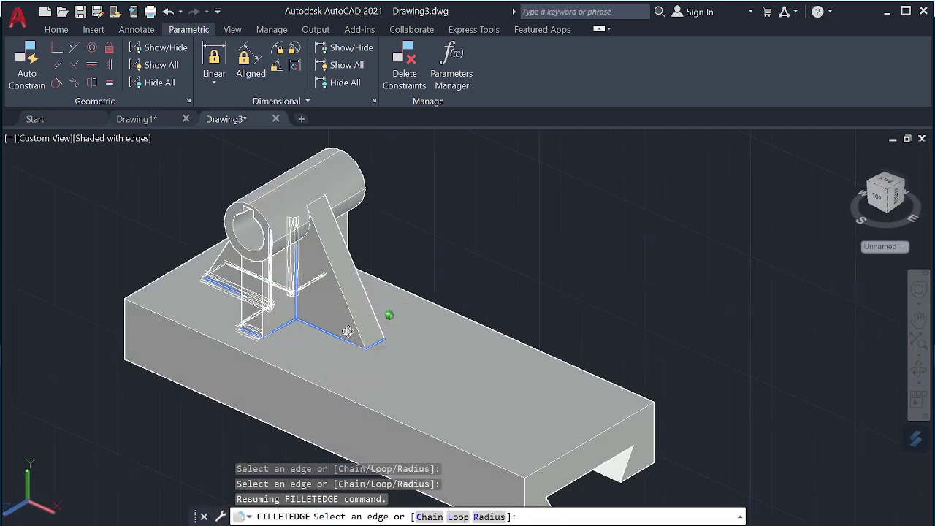
pyautogui.keyDown('shift'); pyautogui.moveTo(348, 331); pyautogui.dragTo(308, 328, button='middle'); pyautogui.keyUp('shift')
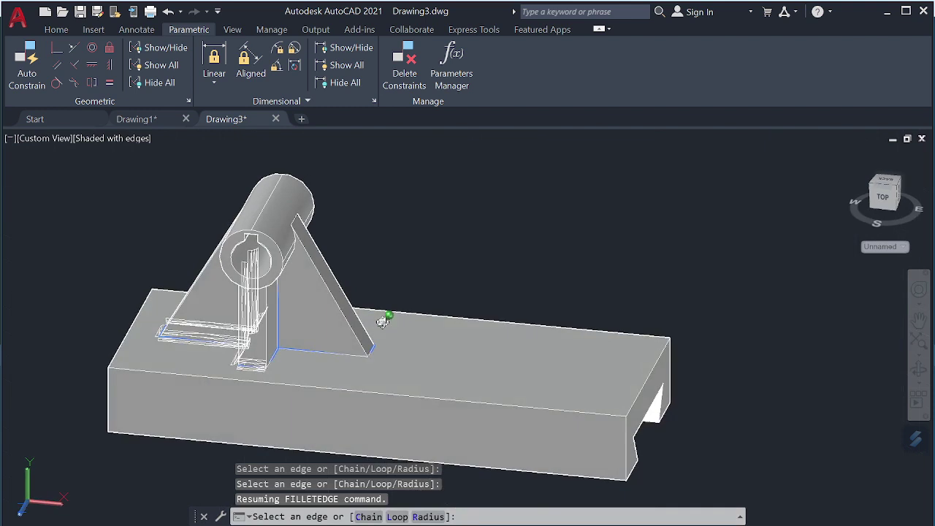
pyautogui.click(284, 323)
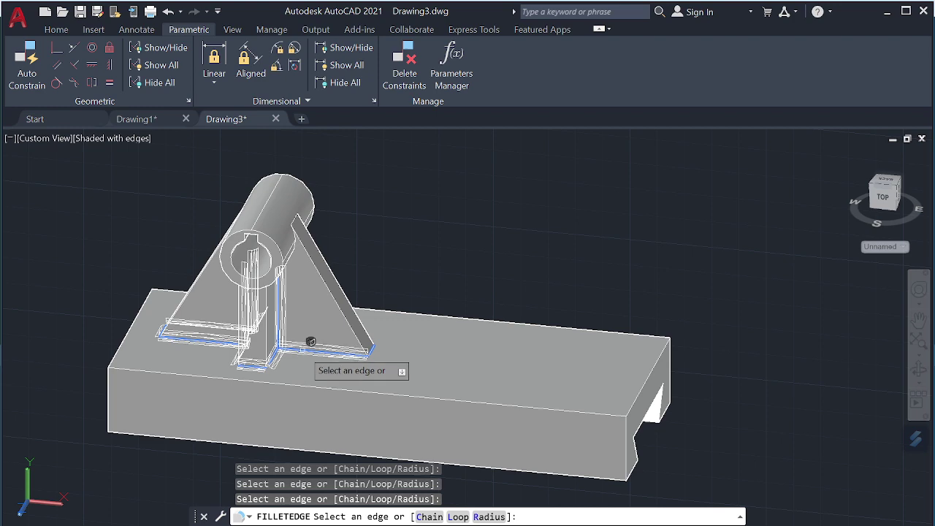
# Pick the last joint edges and apply the radius-3 fillet to all 16
pyautogui.keyDown('shift'); pyautogui.moveTo(412, 315); pyautogui.dragTo(313, 327, button='middle'); pyautogui.keyUp('shift')
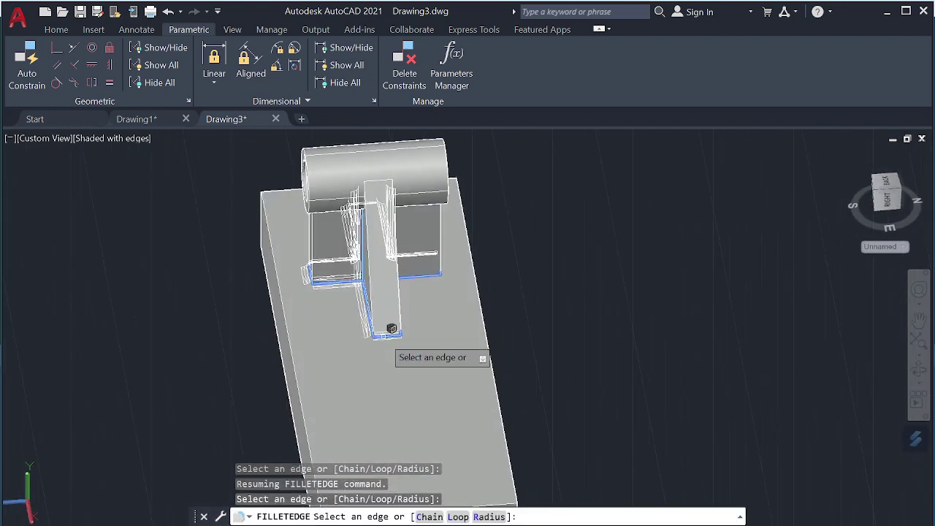
pyautogui.keyDown('shift'); pyautogui.moveTo(413, 319); pyautogui.dragTo(307, 321, button='middle'); pyautogui.keyUp('shift')
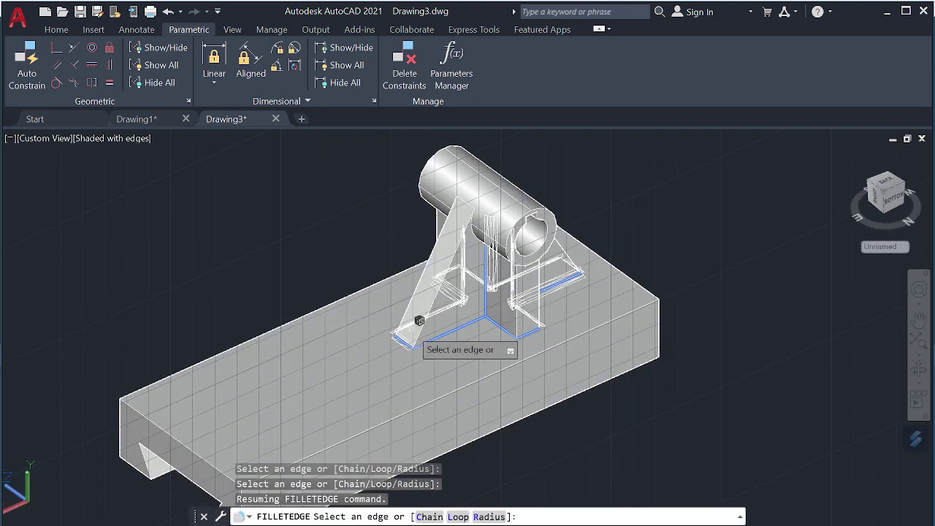
pyautogui.click(442, 333)
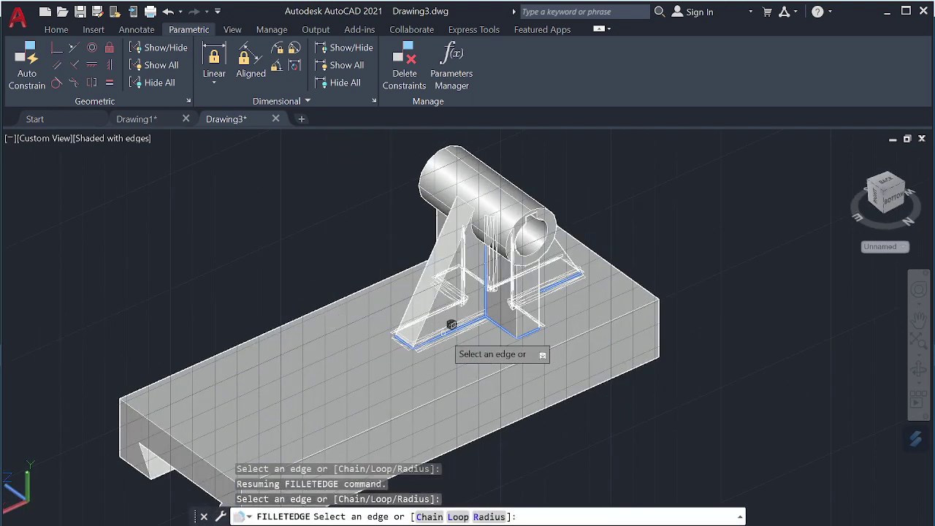
pyautogui.click(493, 283)
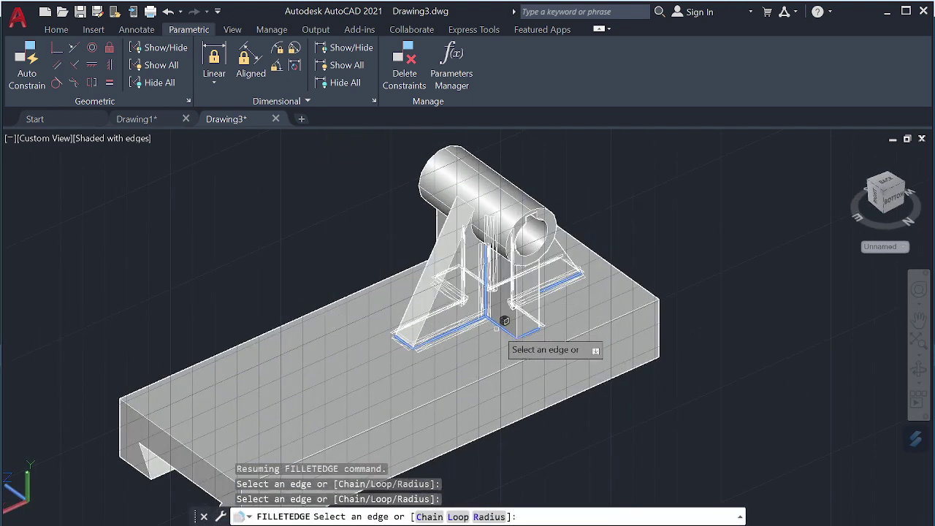
pyautogui.click(507, 320)
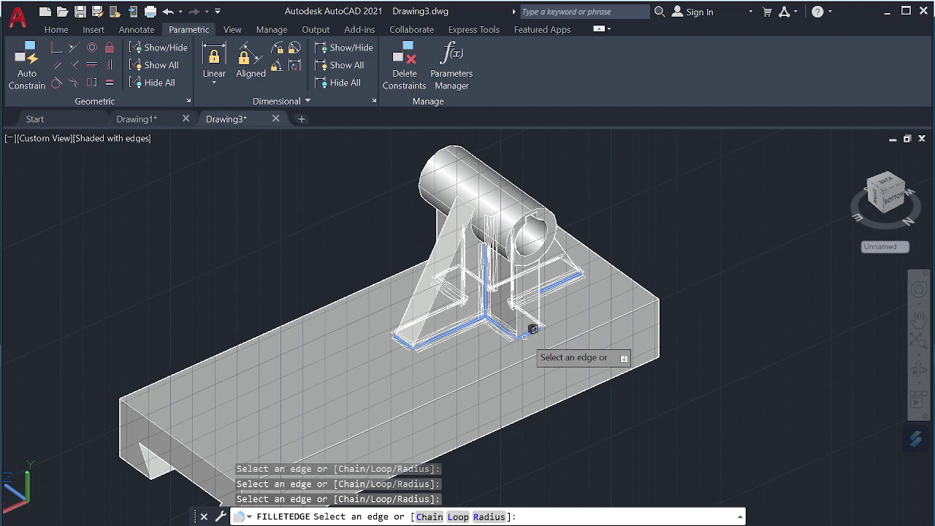
pyautogui.moveTo(616, 309)
pyautogui.keyDown('shift'); pyautogui.mouseDown(button='middle')
pyautogui.moveTo(605, 294)
pyautogui.moveTo(674, 290)
pyautogui.moveTo(578, 300)
pyautogui.moveTo(411, 295)
pyautogui.moveTo(553, 309)
pyautogui.moveTo(582, 349)
pyautogui.moveTo(455, 313)
pyautogui.moveTo(396, 315)
pyautogui.moveTo(393, 296)
pyautogui.moveTo(387, 301)
pyautogui.moveTo(390, 314)
pyautogui.moveTo(480, 288)
pyautogui.mouseUp(button='middle'); pyautogui.keyUp('shift')
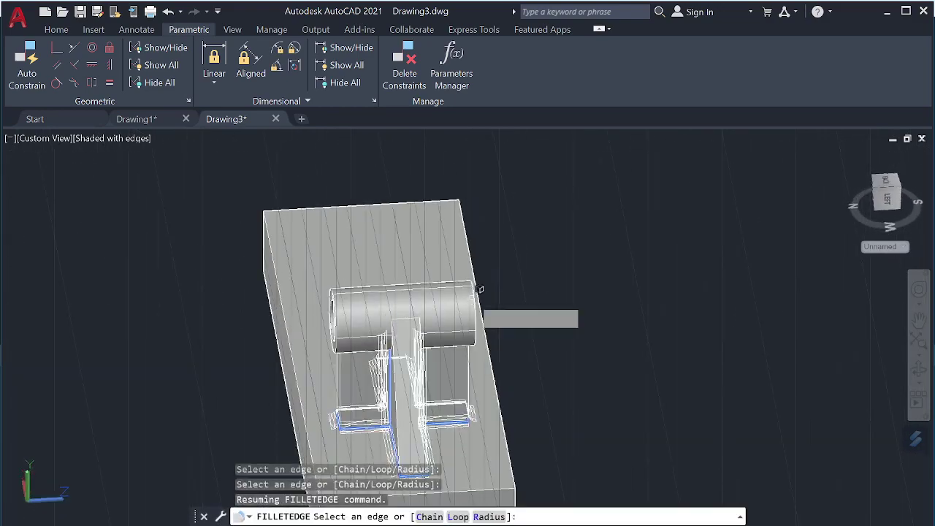
pyautogui.press('Return')
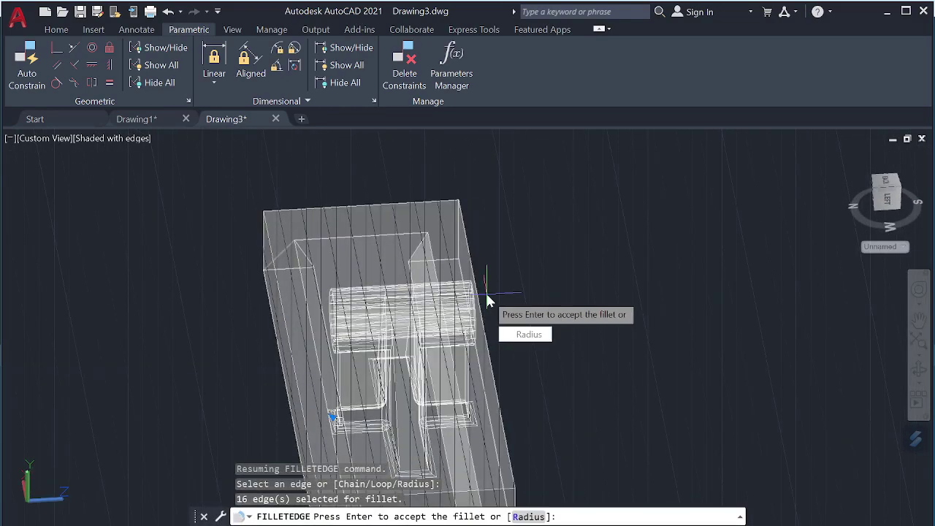
pyautogui.press('Return')
pyautogui.scroll(2, 488, 260)
pyautogui.moveTo(488, 260)
pyautogui.keyDown('shift'); pyautogui.mouseDown(button='middle')
pyautogui.moveTo(588, 304)
pyautogui.moveTo(622, 334)
pyautogui.moveTo(659, 348)
pyautogui.moveTo(701, 345)
pyautogui.moveTo(702, 353)
pyautogui.moveTo(664, 359)
pyautogui.moveTo(611, 328)
pyautogui.moveTo(434, 326)
pyautogui.moveTo(419, 333)
pyautogui.moveTo(507, 328)
pyautogui.mouseUp(button='middle'); pyautogui.keyUp('shift')
pyautogui.press('Return')
pyautogui.write('F')
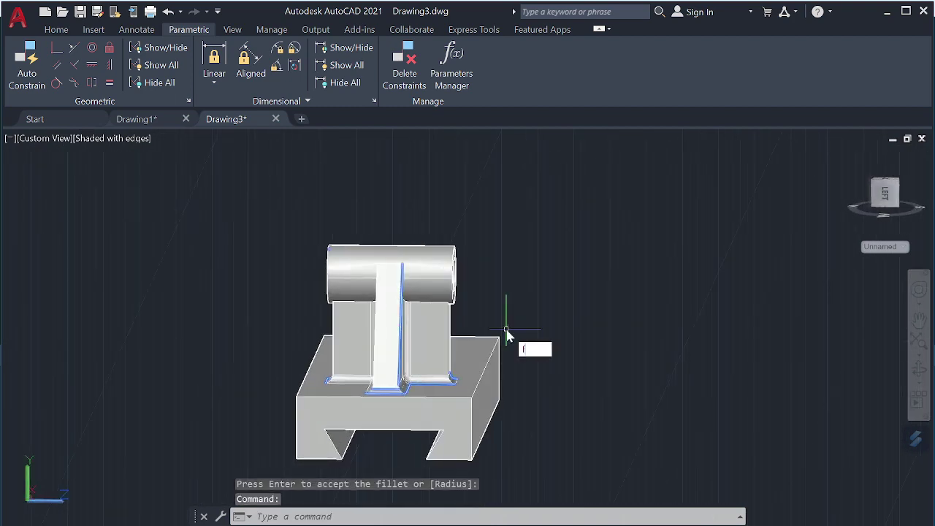
# Start FILLETEDGE with the radius option and pick the front top and left vertical base edges
pyautogui.press('Down')
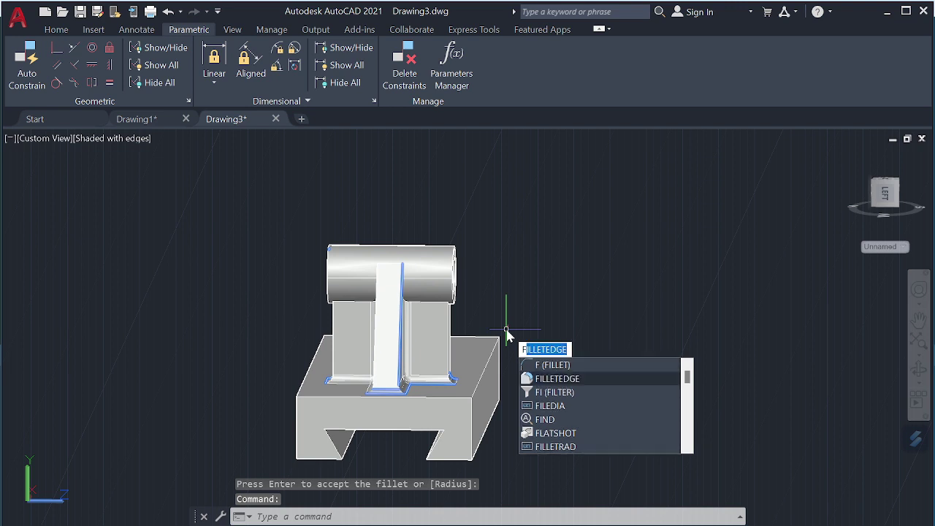
pyautogui.press('Return')
pyautogui.write('r')
pyautogui.press('Return')
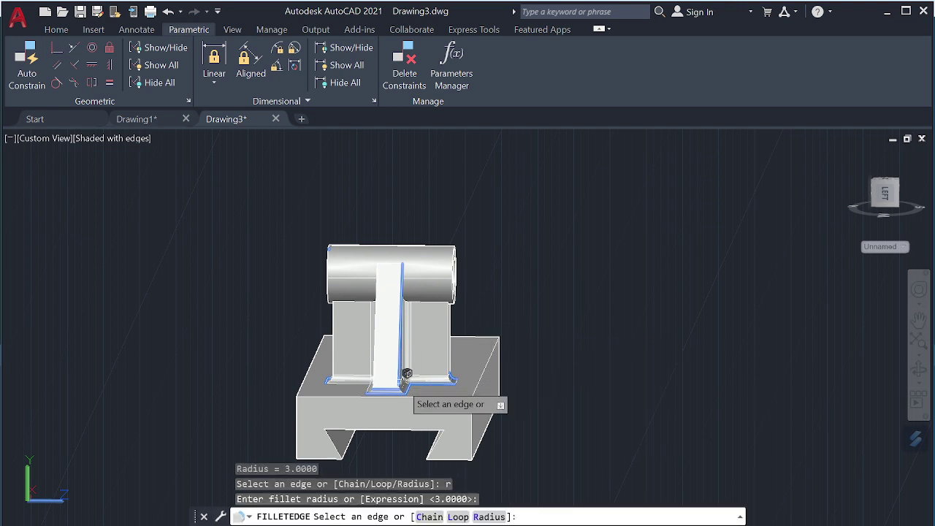
pyautogui.click(423, 396)
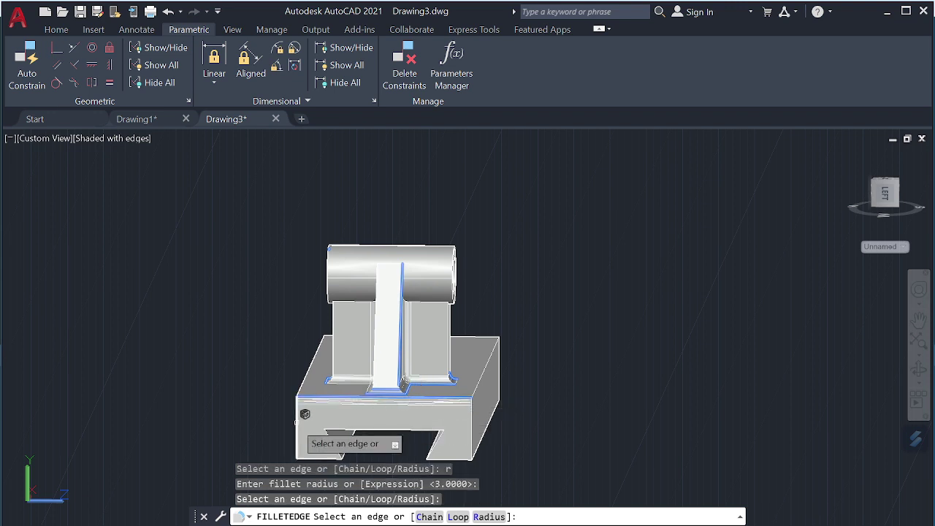
pyautogui.click(297, 422)
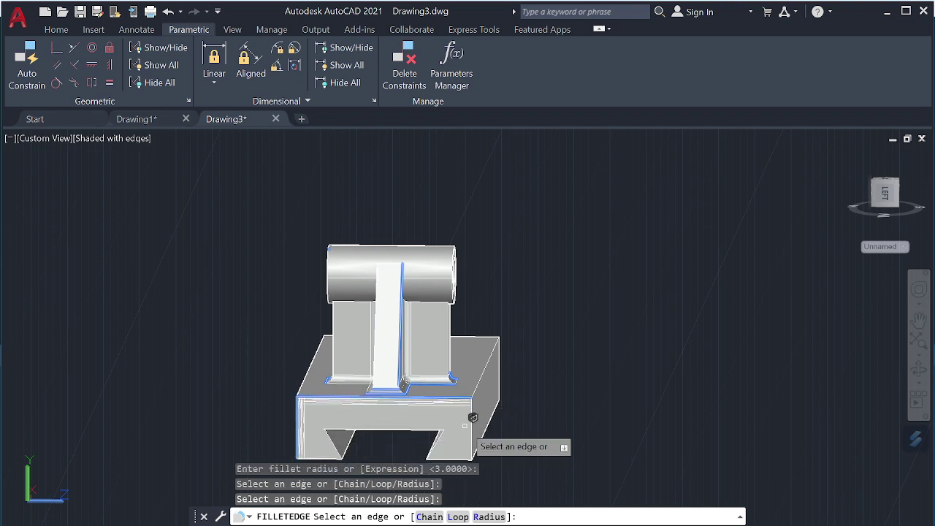
# Pick the remaining top base edges and apply the fillet to all eight
pyautogui.keyDown('shift'); pyautogui.moveTo(577, 403); pyautogui.dragTo(442, 415, button='middle'); pyautogui.keyUp('shift')
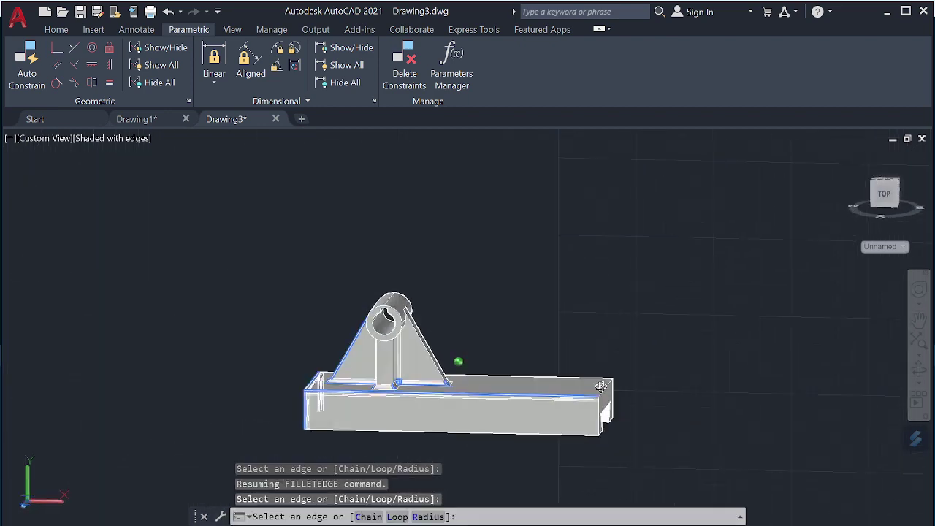
pyautogui.keyDown('shift'); pyautogui.moveTo(457, 359); pyautogui.dragTo(490, 417, button='middle'); pyautogui.keyUp('shift')
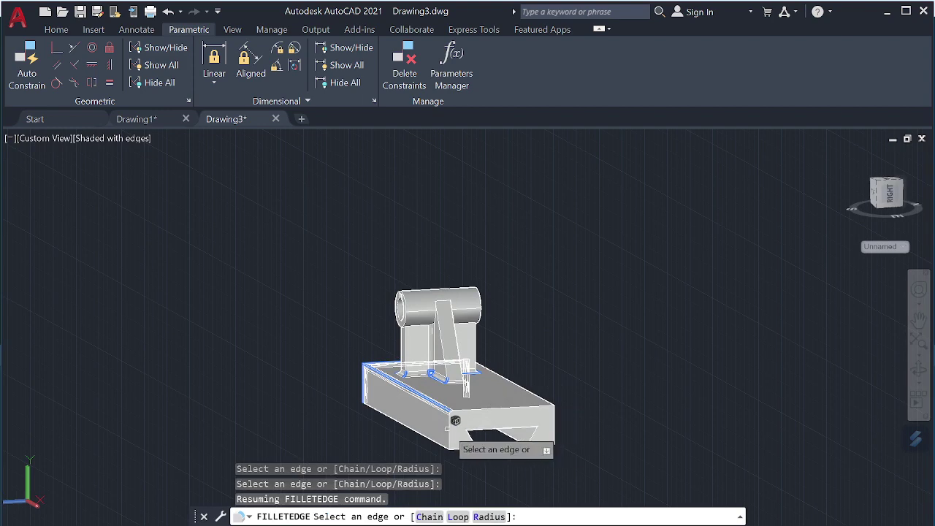
pyautogui.click(466, 410)
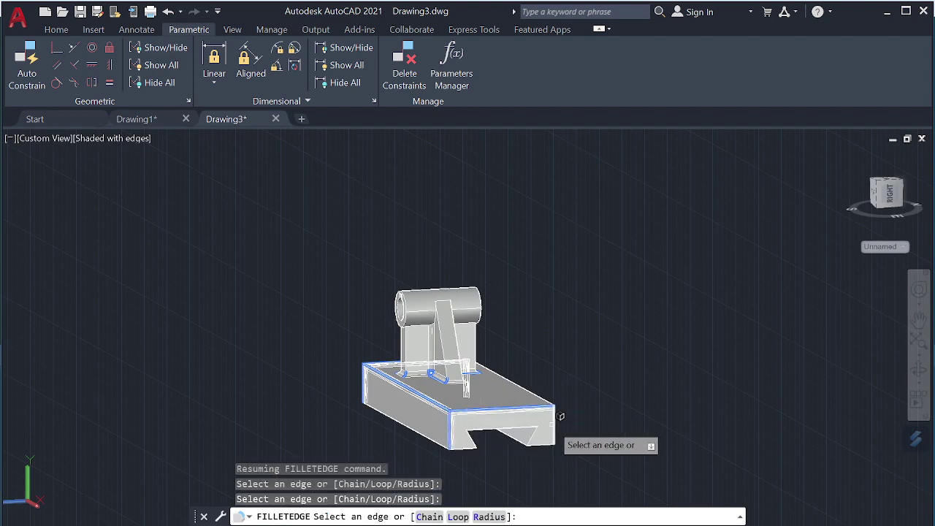
pyautogui.keyDown('shift'); pyautogui.moveTo(577, 409); pyautogui.dragTo(488, 397, button='middle'); pyautogui.keyUp('shift')
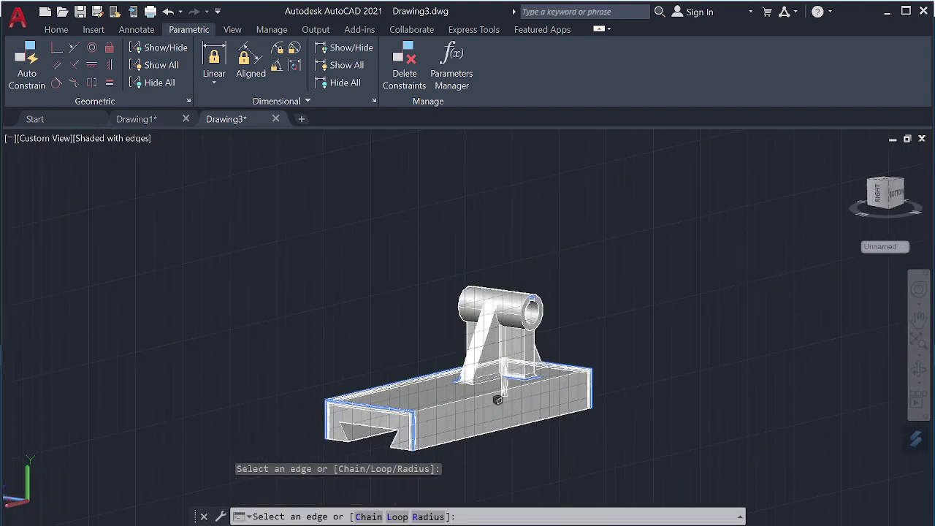
pyautogui.click(495, 383)
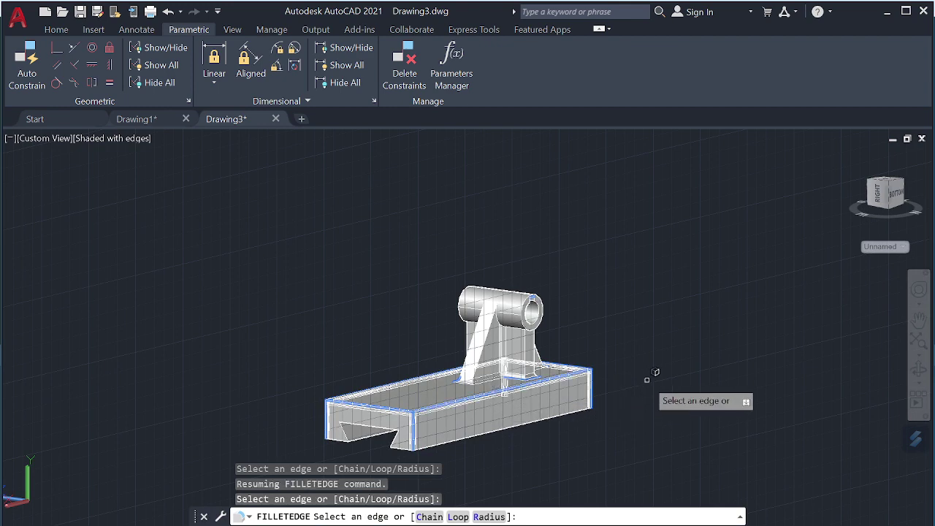
pyautogui.press('Return')
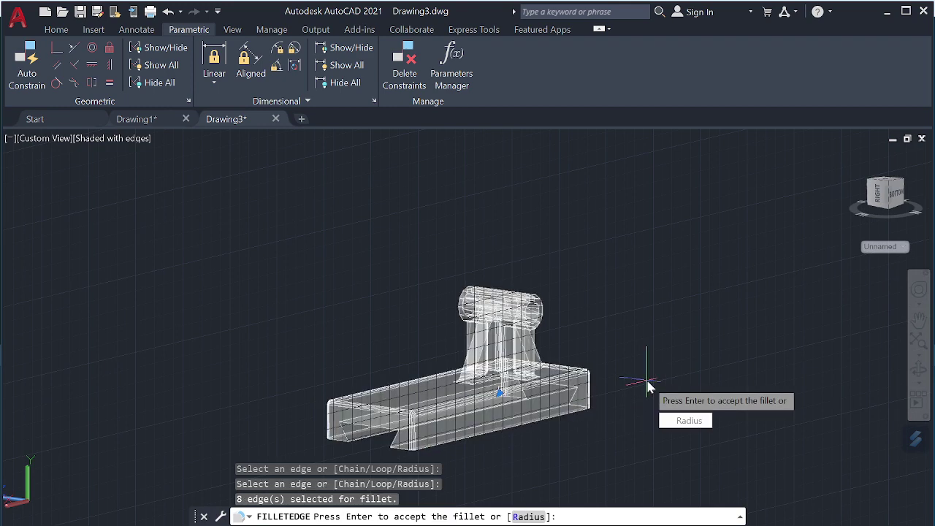
pyautogui.scroll(3, 480, 336)
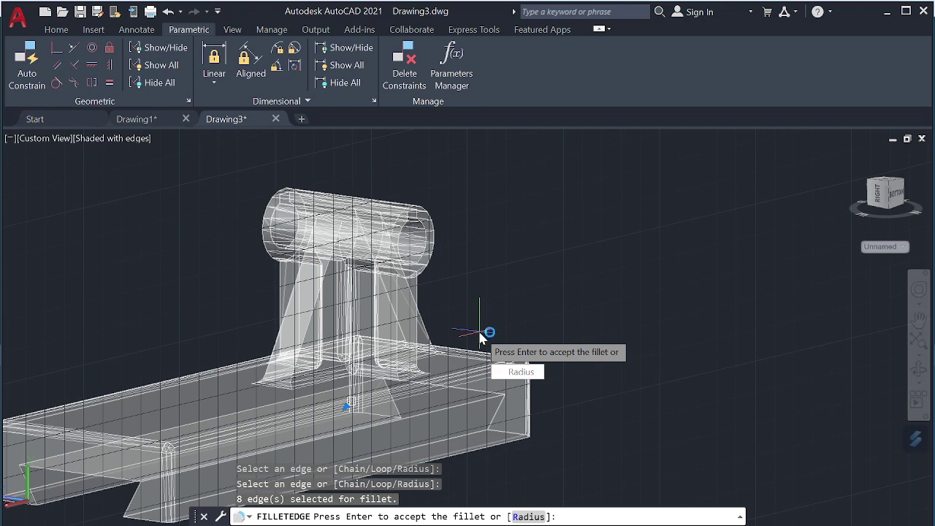
pyautogui.press('Return')
pyautogui.moveTo(500, 279)
pyautogui.keyDown('shift'); pyautogui.mouseDown(button='middle')
pyautogui.moveTo(643, 282)
pyautogui.moveTo(709, 296)
pyautogui.moveTo(659, 271)
pyautogui.moveTo(674, 282)
pyautogui.mouseUp(button='middle'); pyautogui.keyUp('shift')
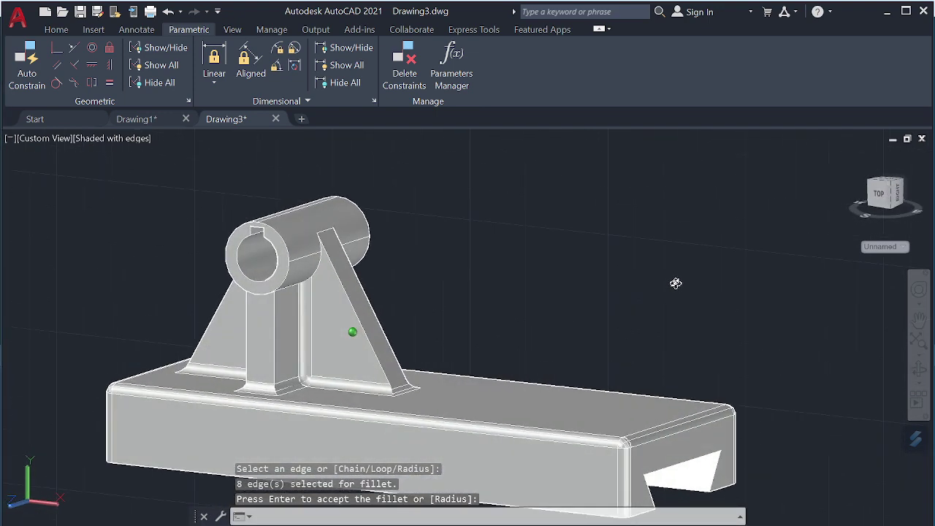
# Switch the visual style to Shaded, then to Realistic
pyautogui.click(146, 138)
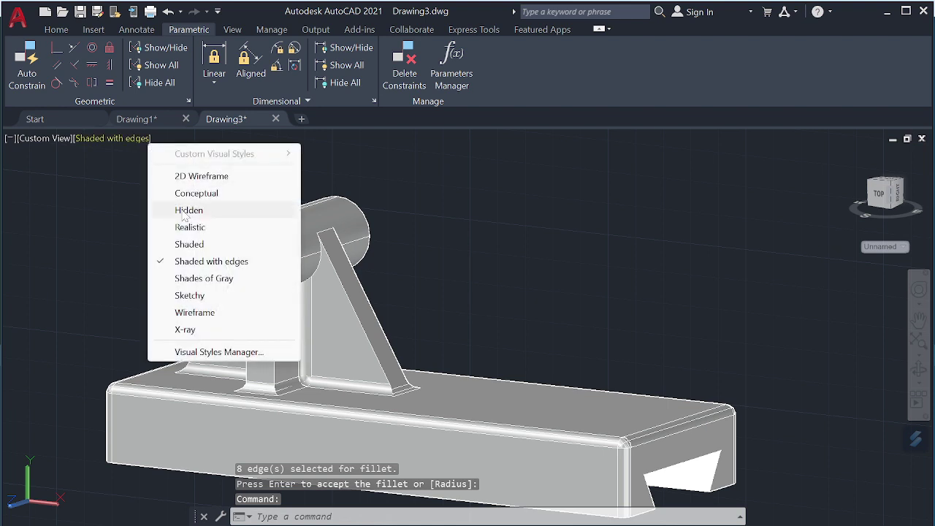
pyautogui.click(241, 190)
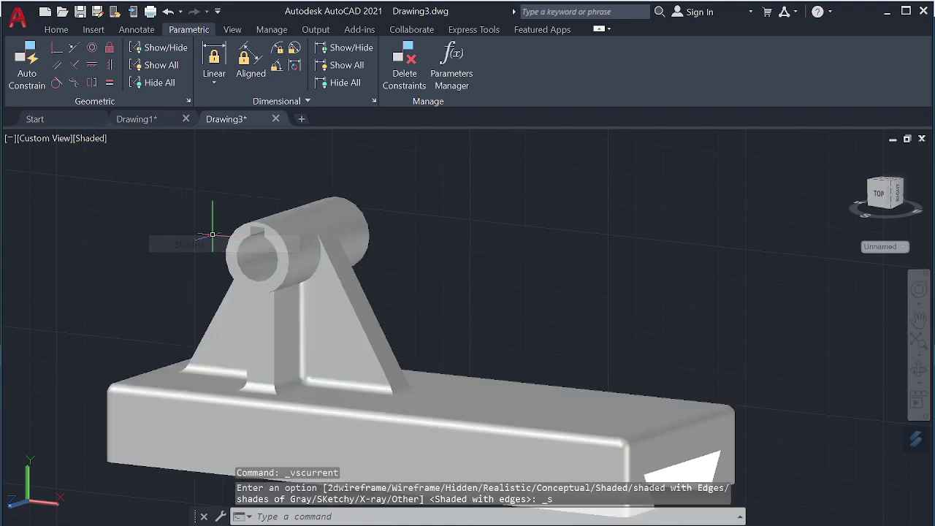
pyautogui.click(95, 140)
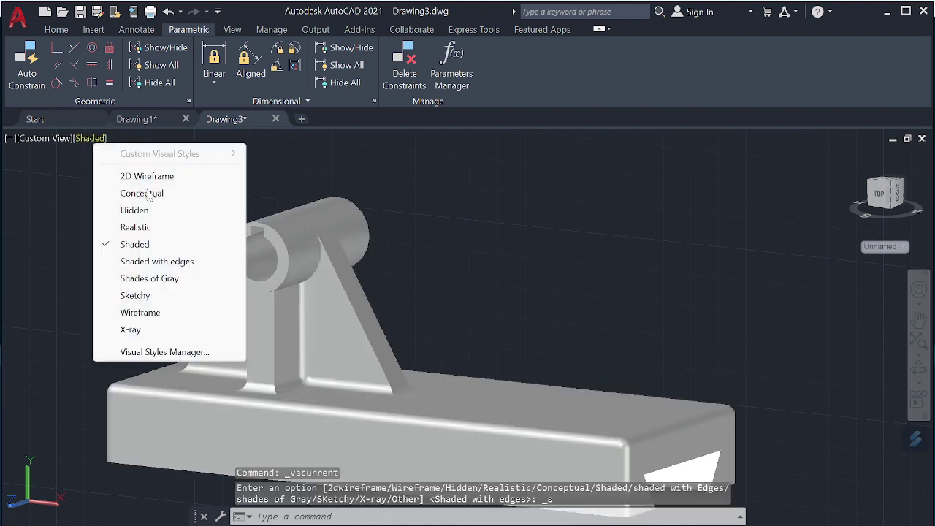
pyautogui.click(170, 229)
# Orbit, pan and zoom to inspect the bracket, ending close around the pipe hole
pyautogui.moveTo(492, 297)
pyautogui.keyDown('shift'); pyautogui.mouseDown(button='middle')
pyautogui.moveTo(365, 273)
pyautogui.moveTo(294, 246)
pyautogui.moveTo(336, 219)
pyautogui.mouseUp(button='middle'); pyautogui.keyUp('shift')
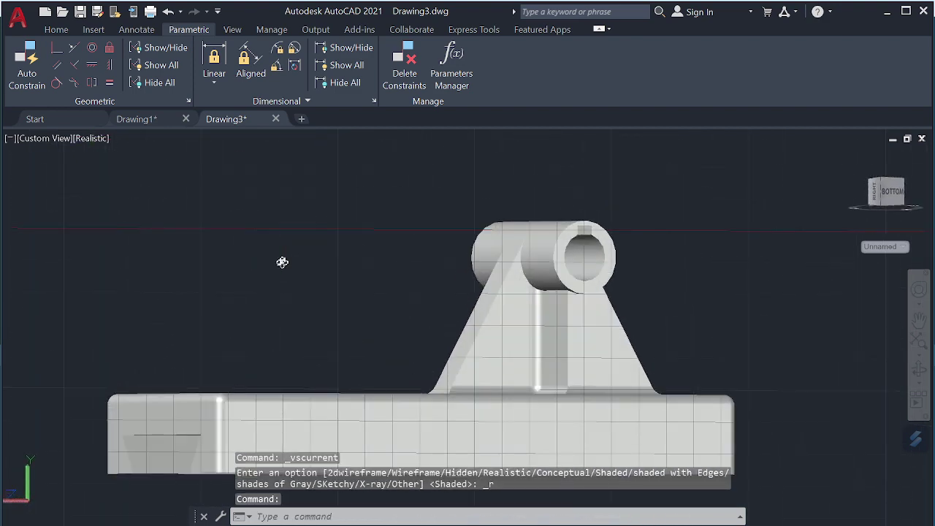
pyautogui.moveTo(282, 262)
pyautogui.keyDown('shift'); pyautogui.mouseDown(button='middle')
pyautogui.moveTo(313, 285)
pyautogui.moveTo(226, 271)
pyautogui.moveTo(285, 265)
pyautogui.moveTo(237, 272)
pyautogui.moveTo(309, 294)
pyautogui.moveTo(344, 267)
pyautogui.moveTo(409, 288)
pyautogui.moveTo(478, 241)
pyautogui.moveTo(513, 239)
pyautogui.moveTo(536, 275)
pyautogui.moveTo(530, 286)
pyautogui.moveTo(440, 251)
pyautogui.moveTo(476, 222)
pyautogui.moveTo(606, 307)
pyautogui.mouseUp(button='middle'); pyautogui.keyUp('shift')
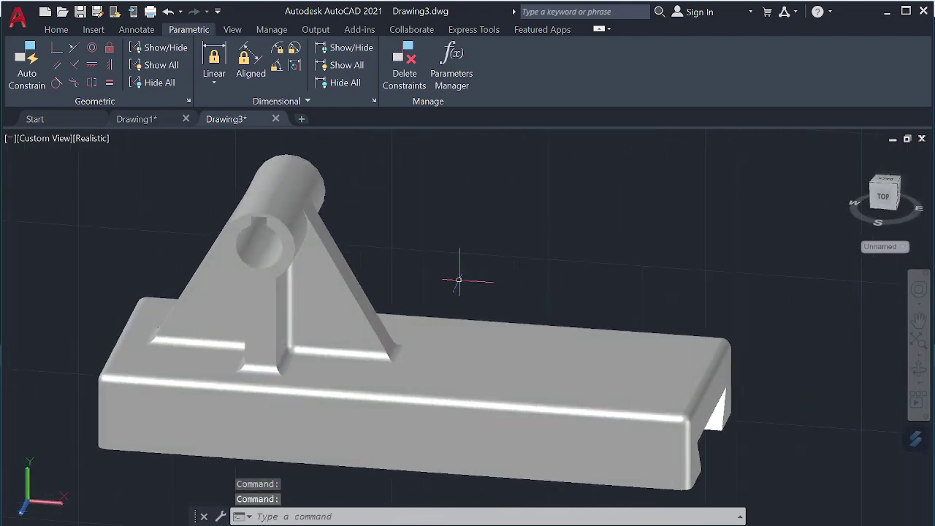
pyautogui.moveTo(459, 280)
pyautogui.keyDown('shift'); pyautogui.mouseDown(button='middle')
pyautogui.moveTo(701, 263)
pyautogui.moveTo(638, 268)
pyautogui.moveTo(776, 242)
pyautogui.moveTo(796, 253)
pyautogui.moveTo(754, 233)
pyautogui.moveTo(745, 251)
pyautogui.moveTo(797, 269)
pyautogui.moveTo(501, 277)
pyautogui.mouseUp(button='middle'); pyautogui.keyUp('shift')
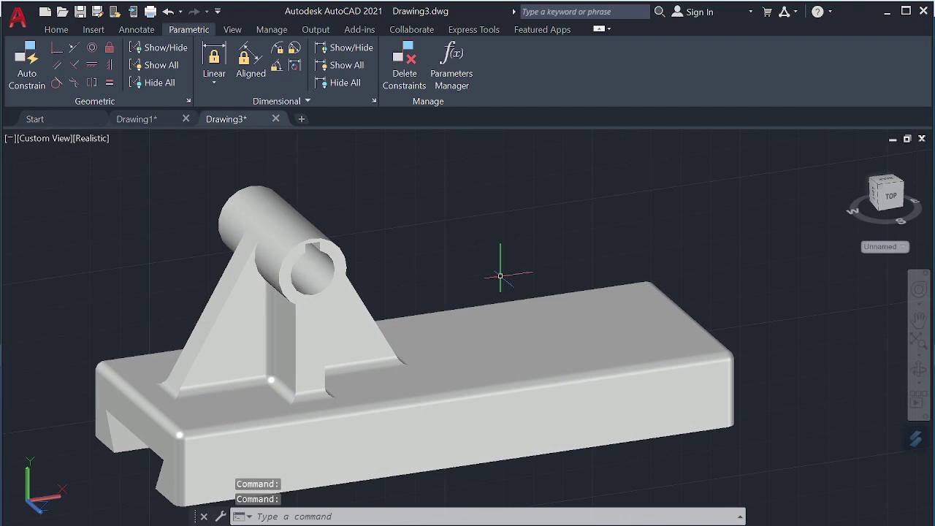
pyautogui.moveTo(501, 276)
pyautogui.mouseDown(button='middle')
pyautogui.moveTo(507, 235)
pyautogui.moveTo(492, 245)
pyautogui.moveTo(507, 258)
pyautogui.moveTo(547, 267)
pyautogui.moveTo(603, 255)
pyautogui.moveTo(580, 270)
pyautogui.moveTo(597, 238)
pyautogui.moveTo(664, 229)
pyautogui.moveTo(764, 253)
pyautogui.moveTo(785, 215)
pyautogui.moveTo(804, 210)
pyautogui.mouseUp(button='middle')
pyautogui.scroll(3, 606, 218)
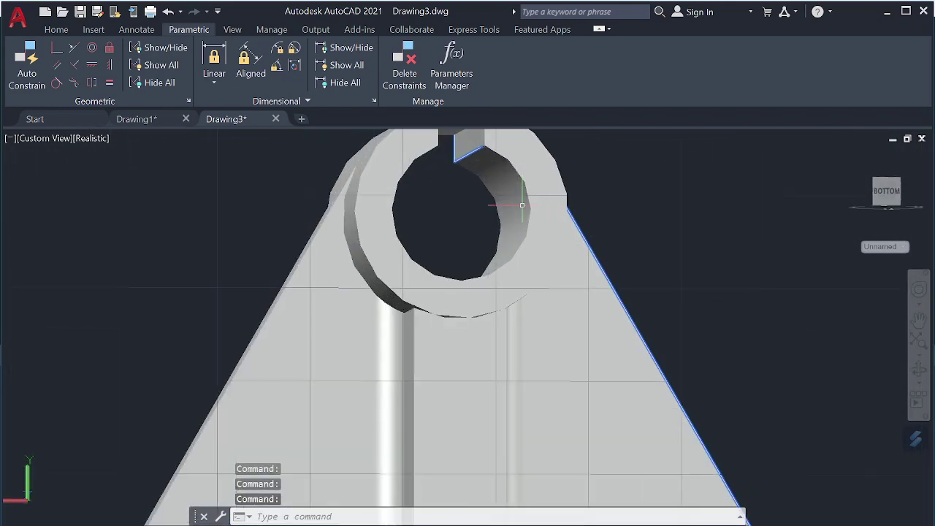
pyautogui.scroll(3, 607, 218)
pyautogui.keyDown('shift'); pyautogui.moveTo(606, 219); pyautogui.dragTo(501, 242, button='middle'); pyautogui.keyUp('shift')
pyautogui.scroll(-3, 499, 241)
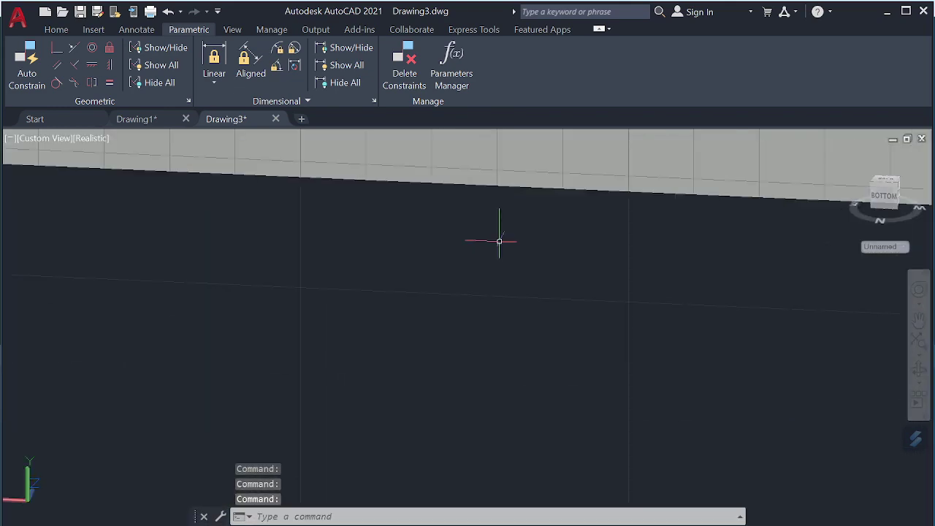